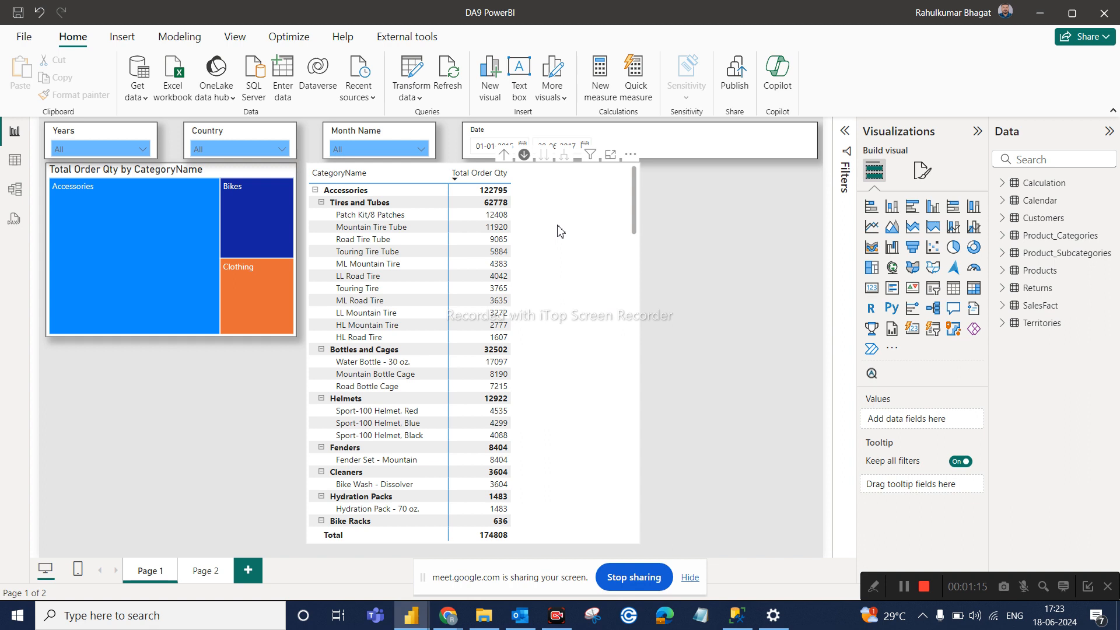
# Open the icon conditional formatting for Total Order Qty in the category matrix and browse the available icon styles
pyautogui.click(475, 201)
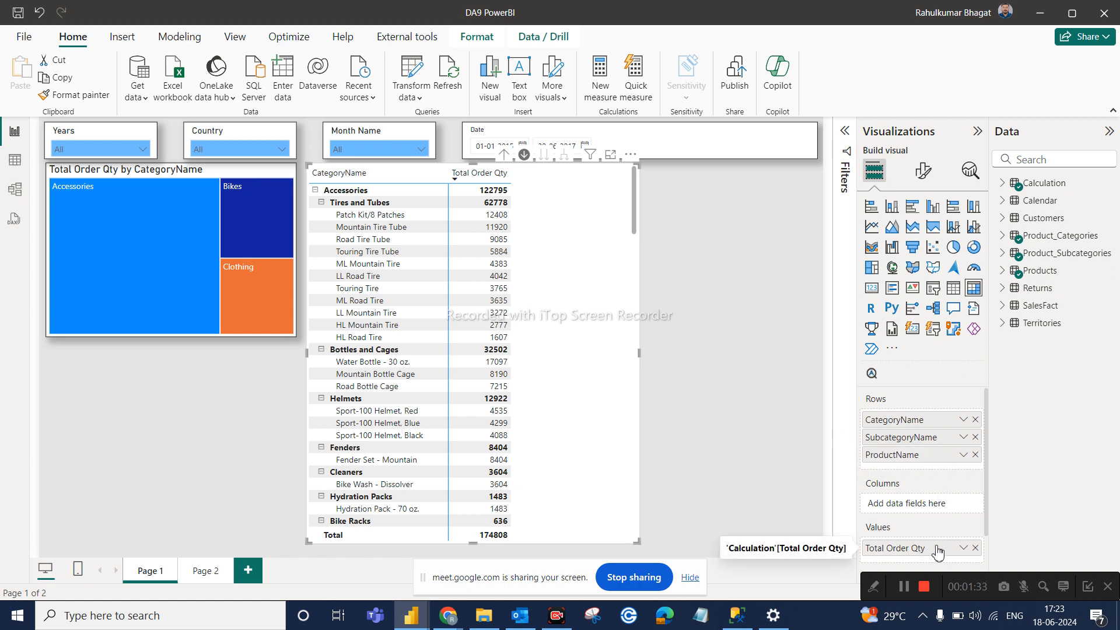
pyautogui.click(964, 549)
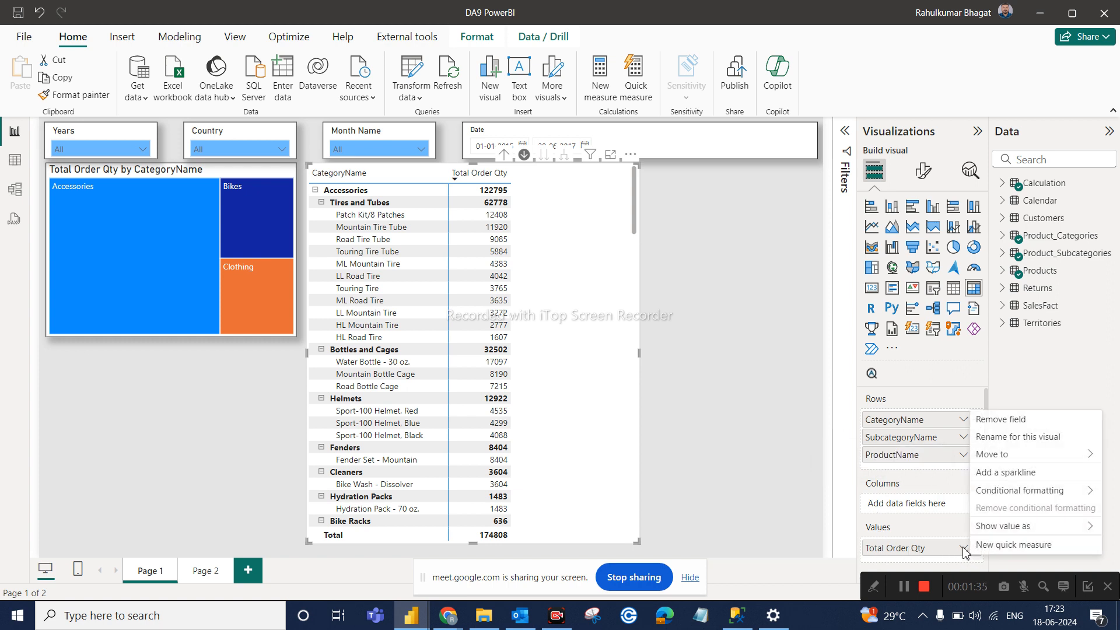
pyautogui.moveTo(1001, 501)
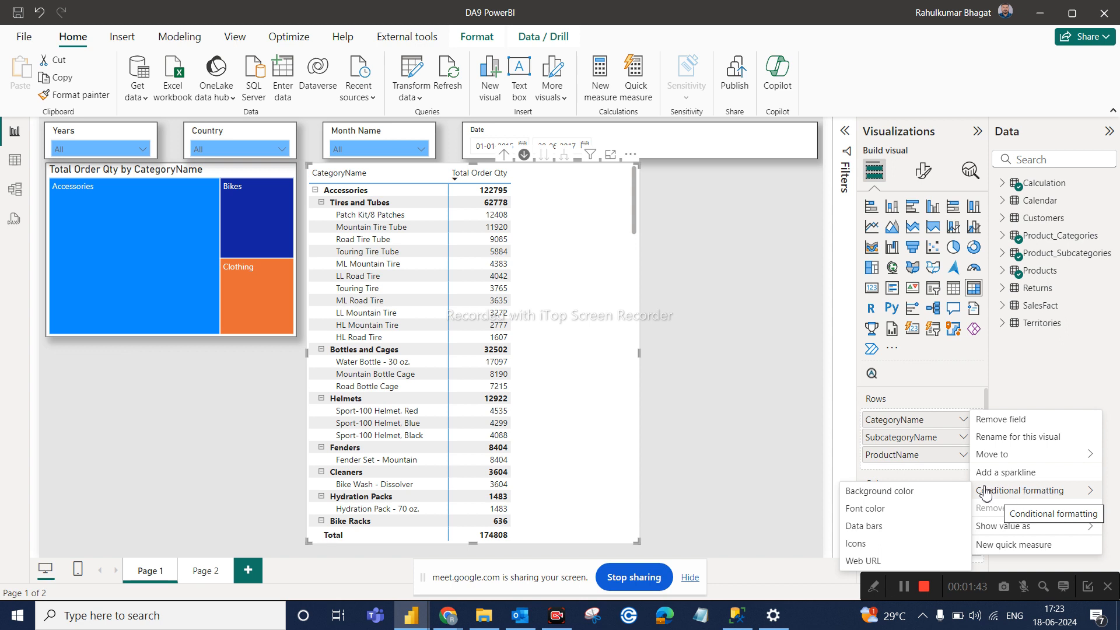
pyautogui.click(857, 544)
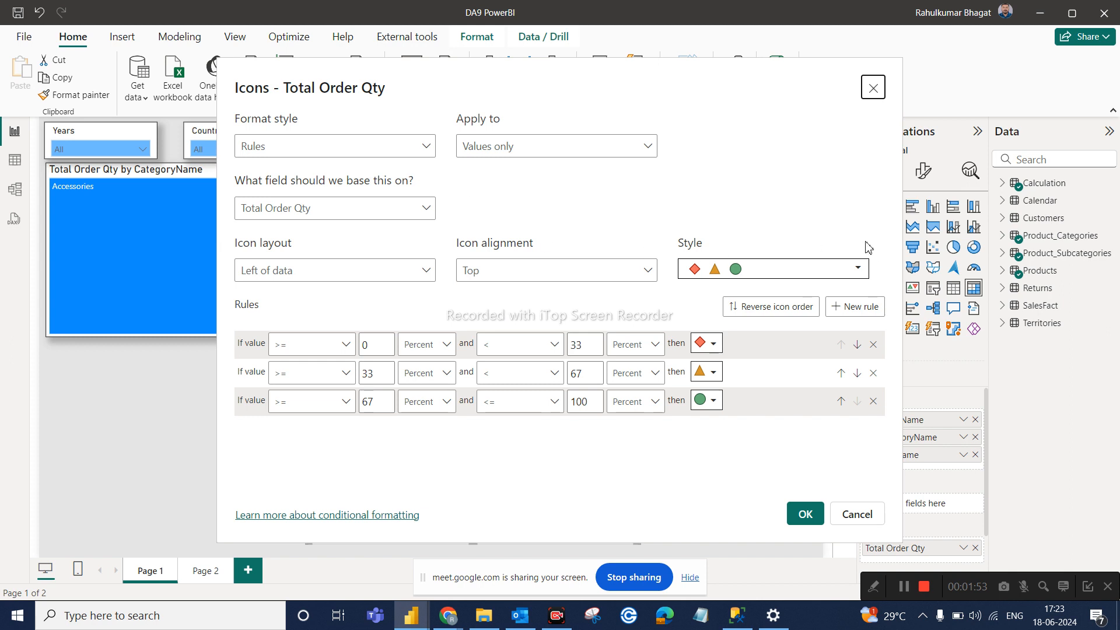
pyautogui.click(863, 274)
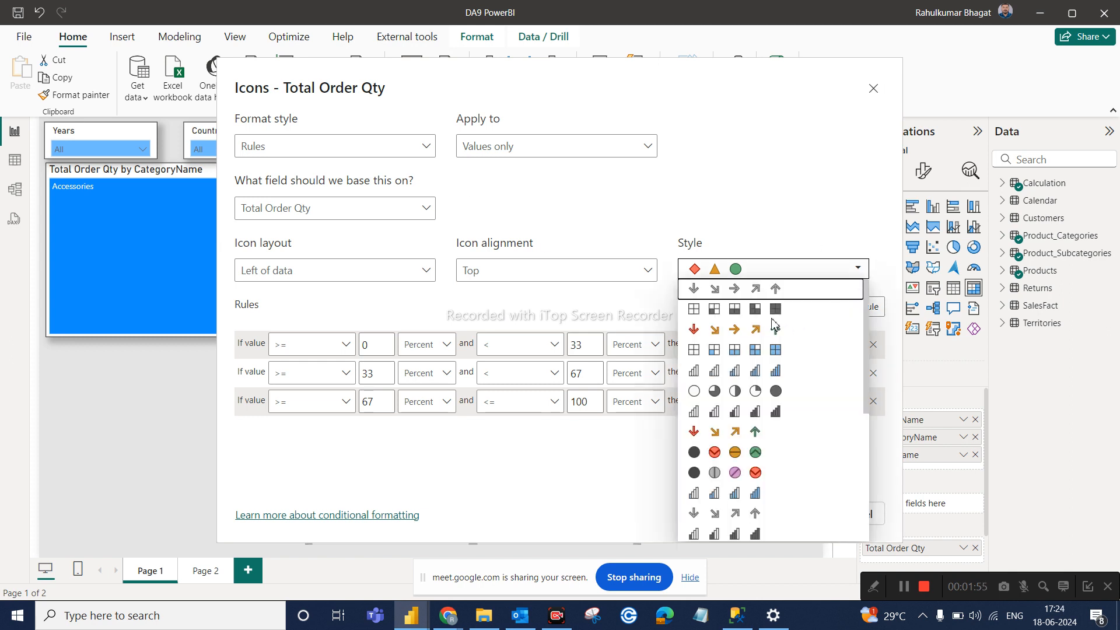
pyautogui.scroll(-3, 755, 441)
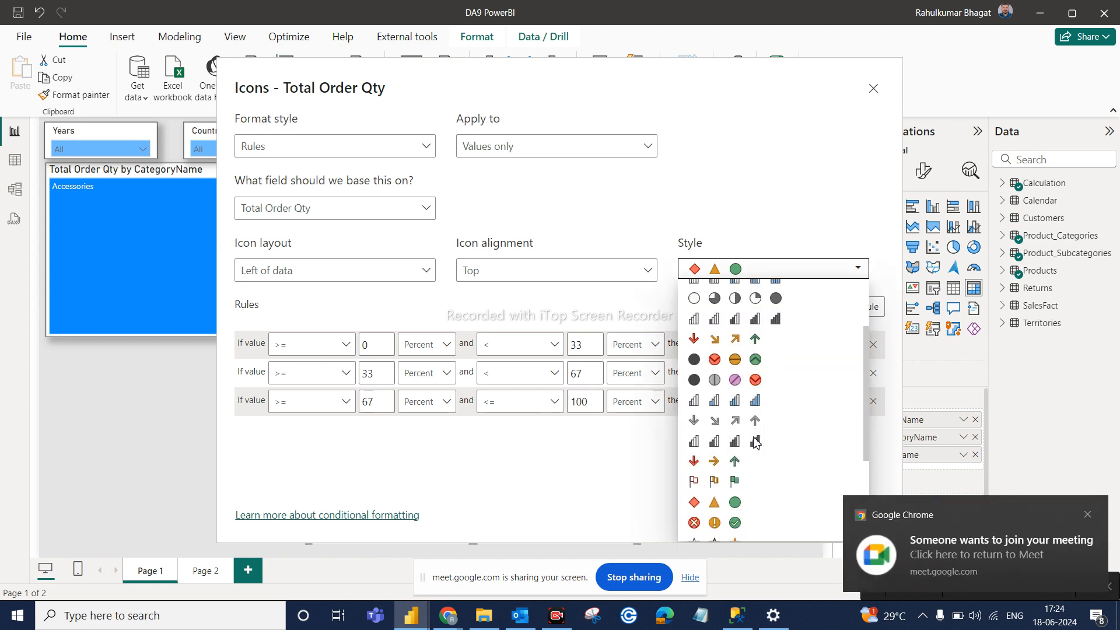
# Switch to the Google Meet call, admit the waiting participant, and return to the DA9 PowerBI report
pyautogui.click(971, 574)
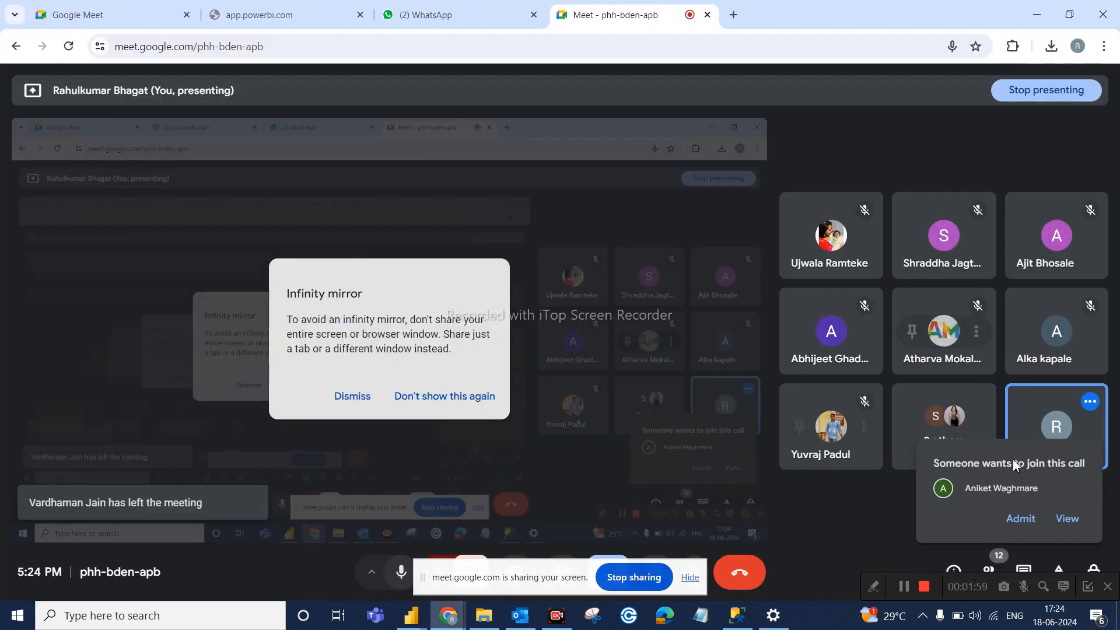
pyautogui.click(1022, 520)
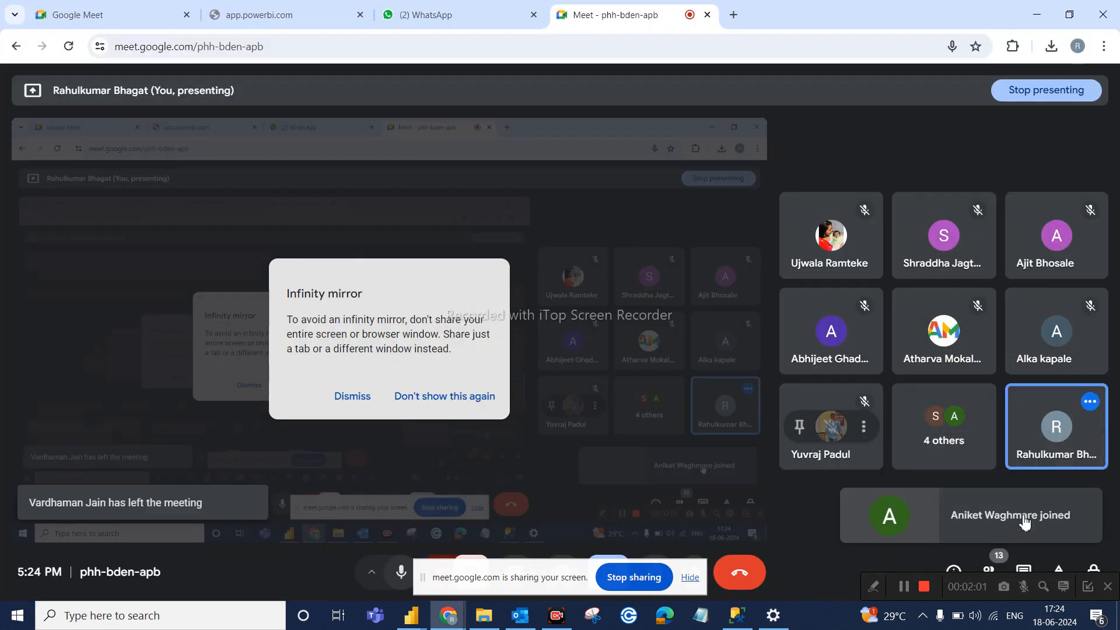
pyautogui.moveTo(412, 616)
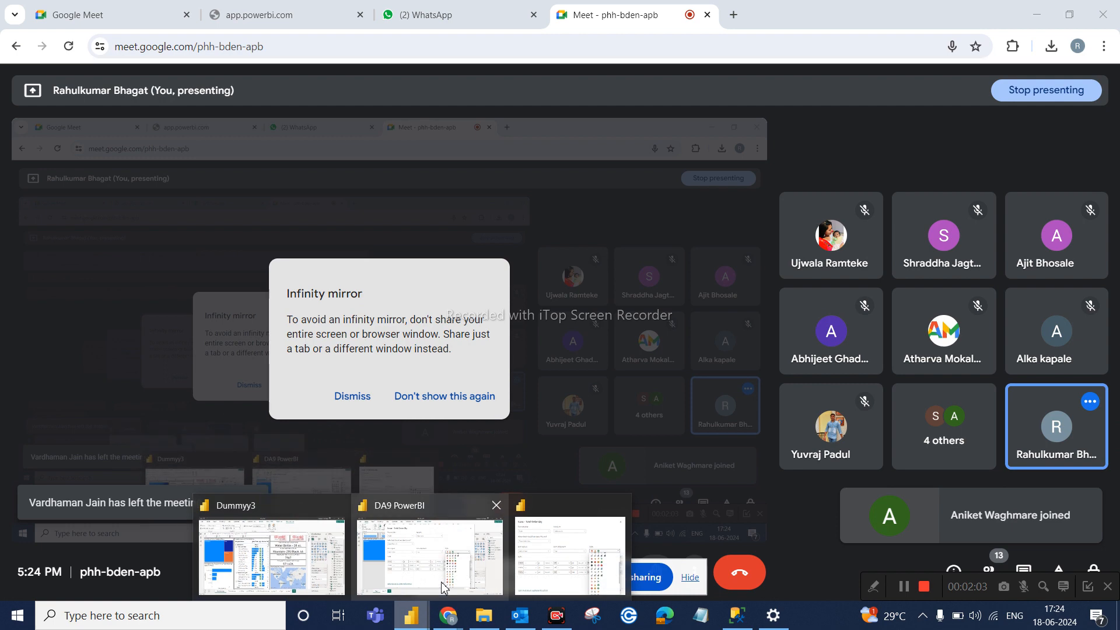
pyautogui.click(471, 571)
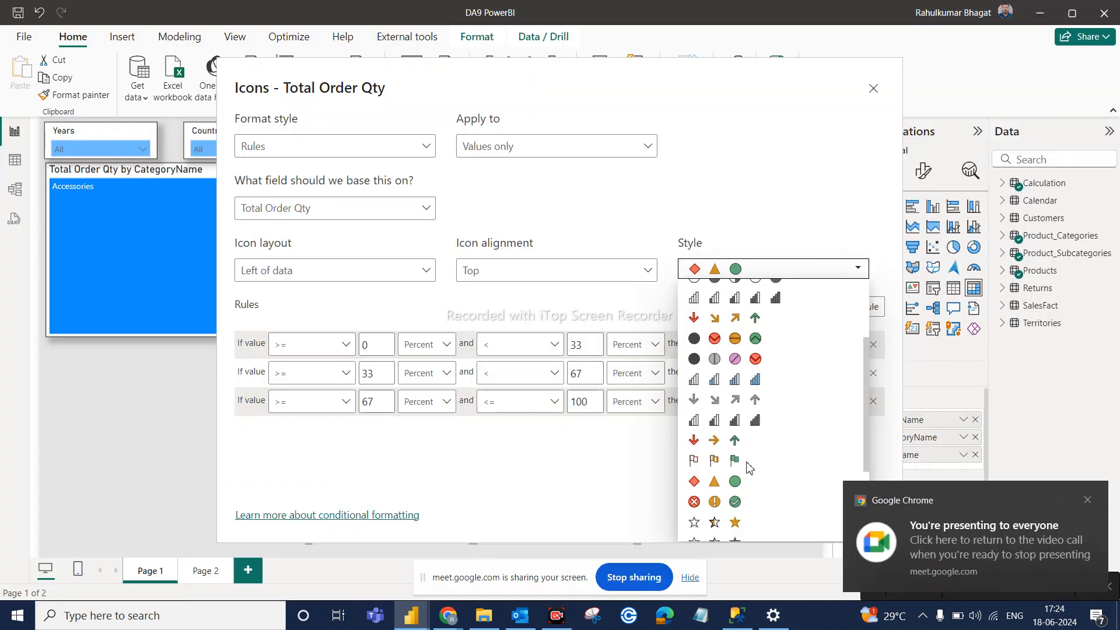
# Choose the four coloured arrows icon style, with icons to the right of data and aligned to the middle
pyautogui.click(733, 327)
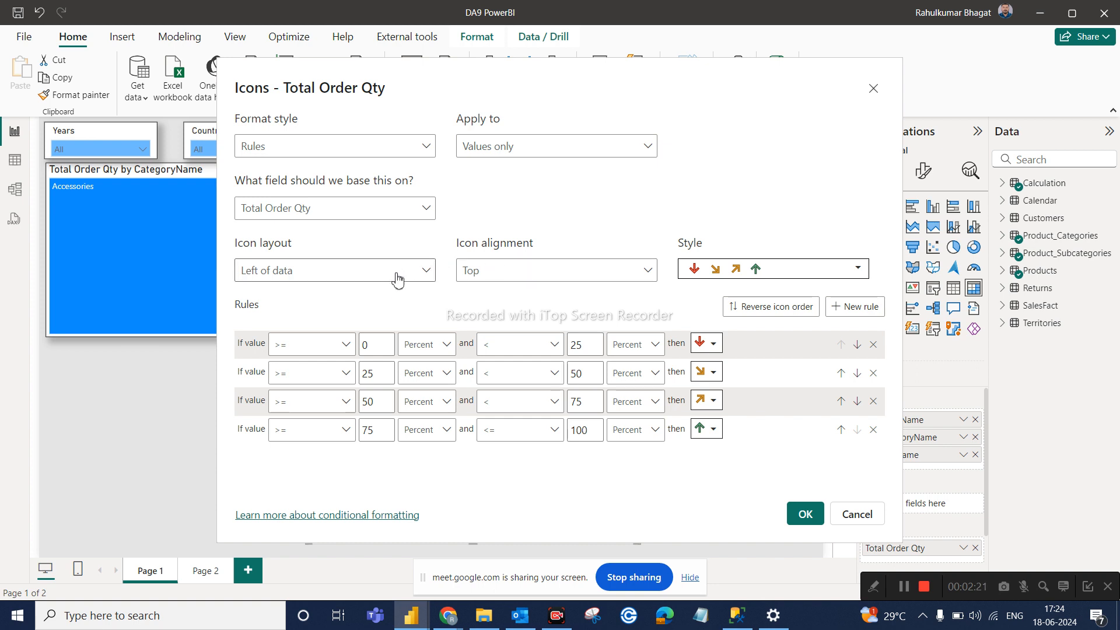
pyautogui.click(431, 274)
pyautogui.click(302, 344)
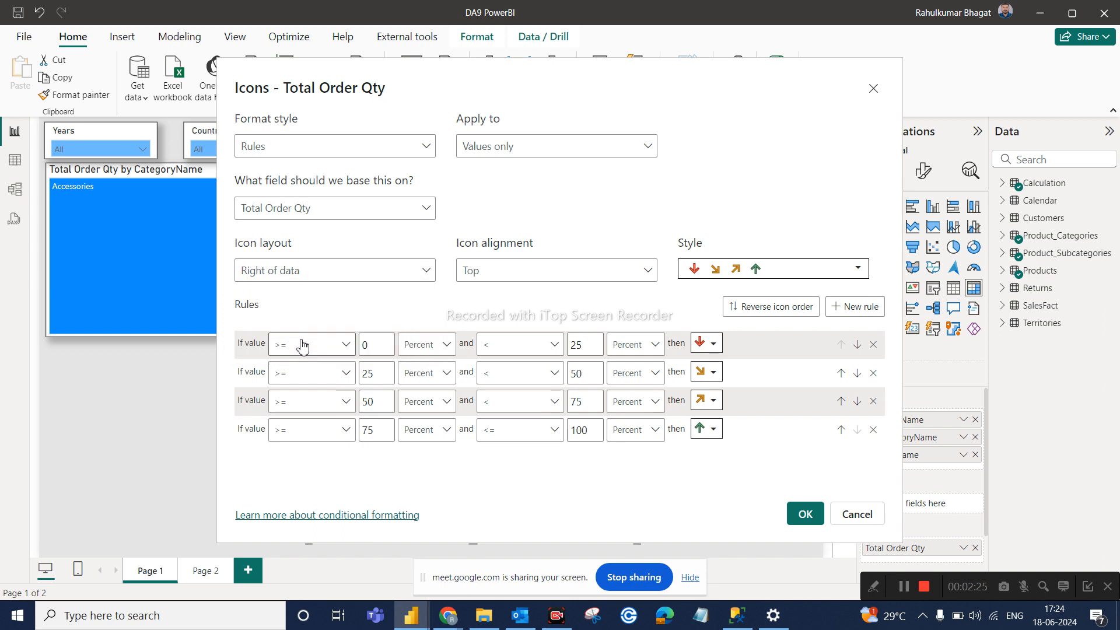
pyautogui.click(533, 268)
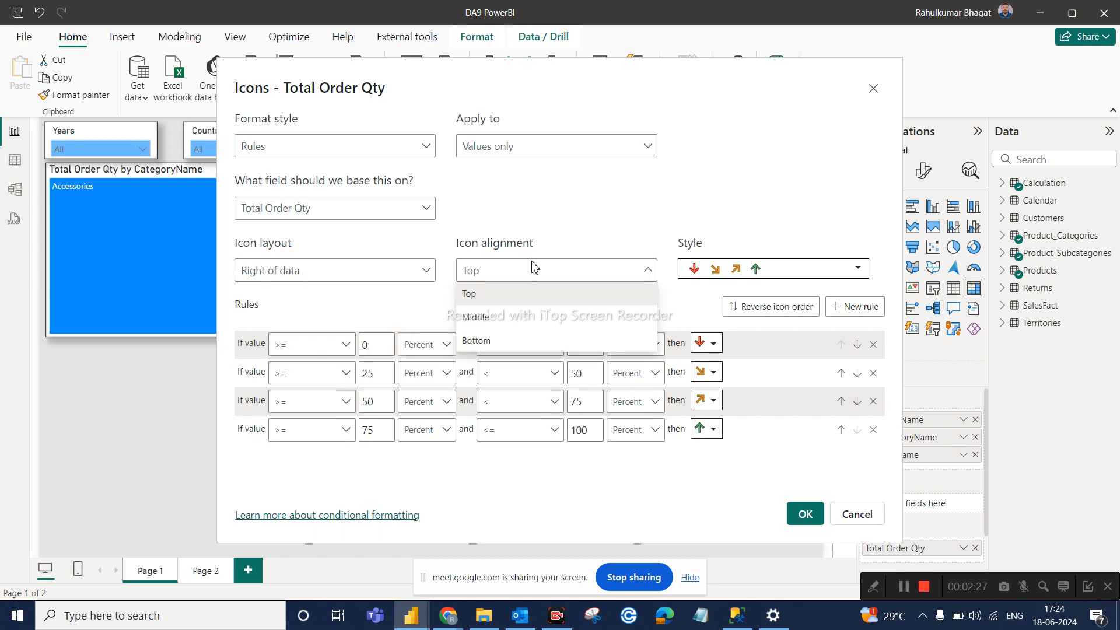
pyautogui.click(502, 318)
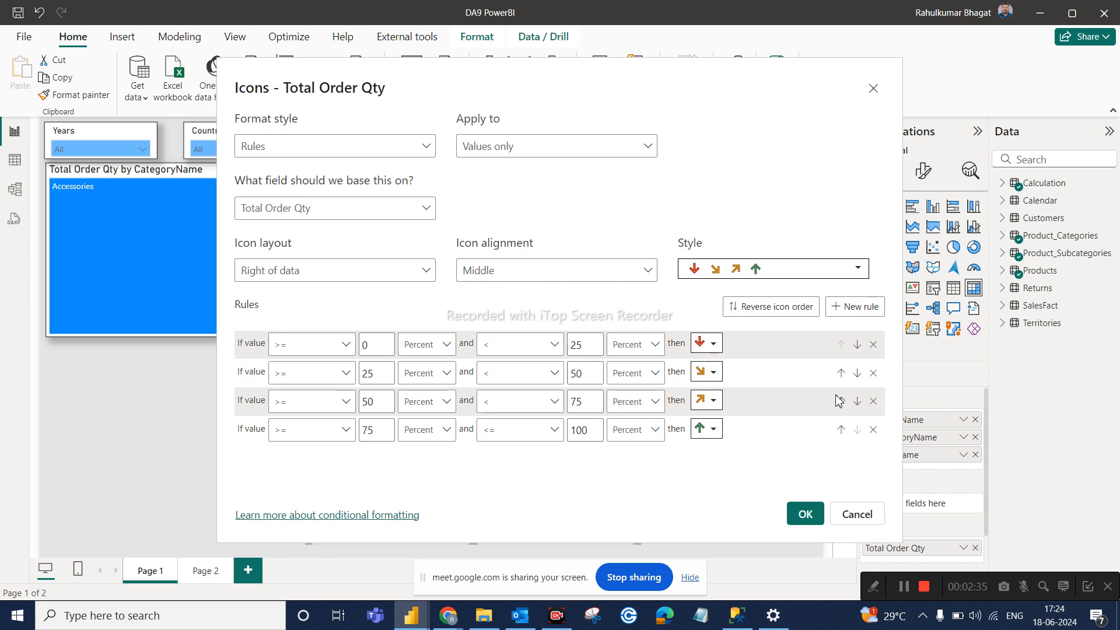
# Delete the second, third and fourth icon rules, keeping only the first one
pyautogui.click(873, 429)
pyautogui.click(875, 401)
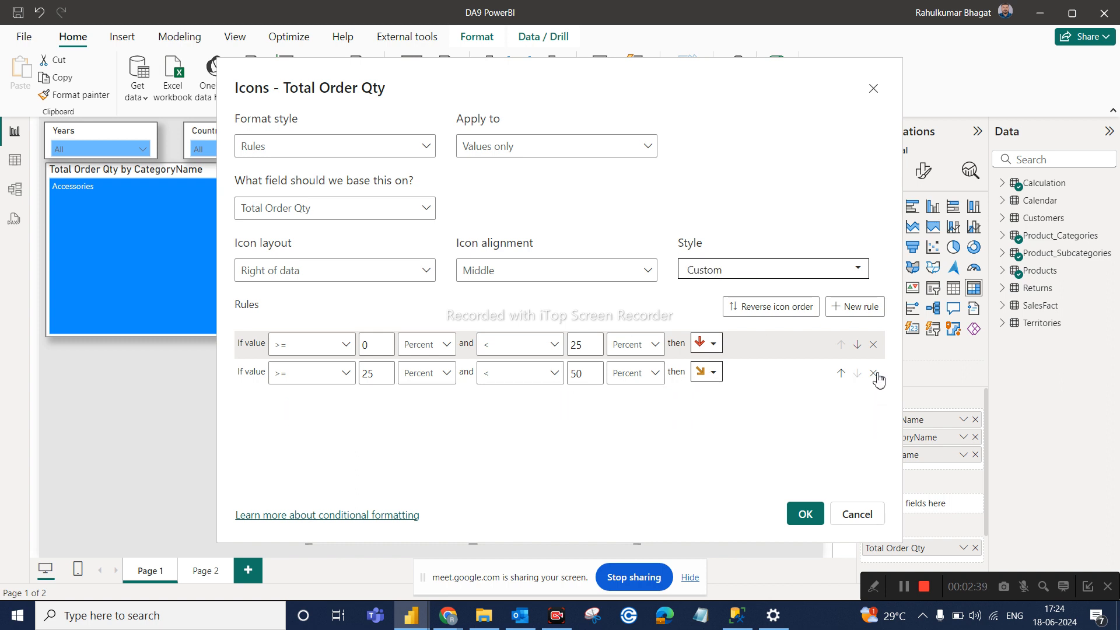
pyautogui.click(874, 374)
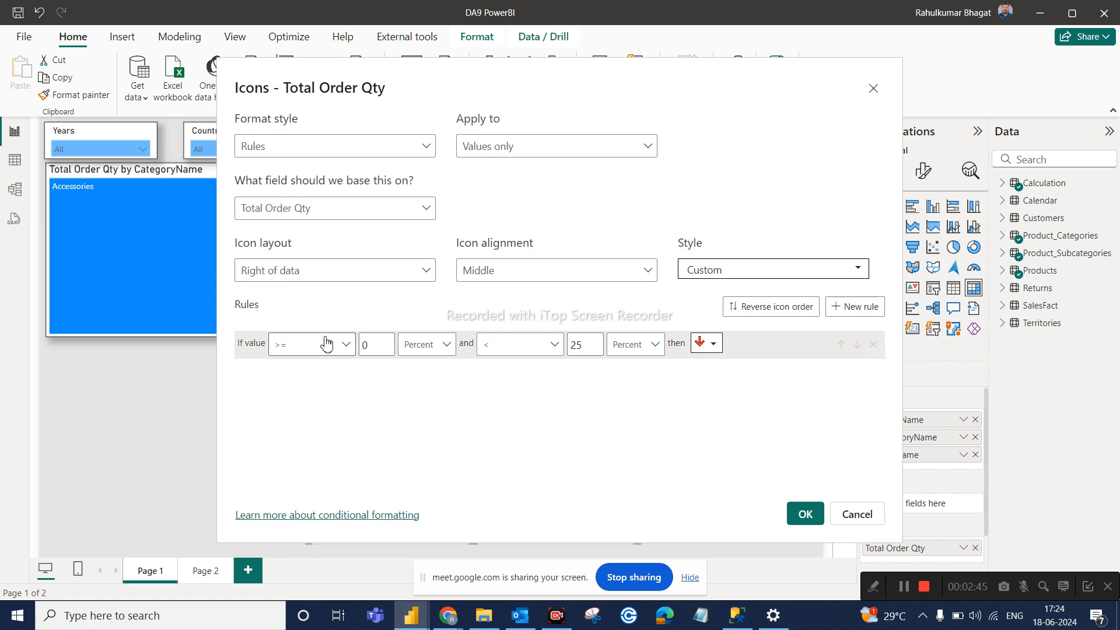
# Set the remaining rule's lower bound to 500, evaluated as a number
pyautogui.click(394, 348)
pyautogui.press('BackSpace')
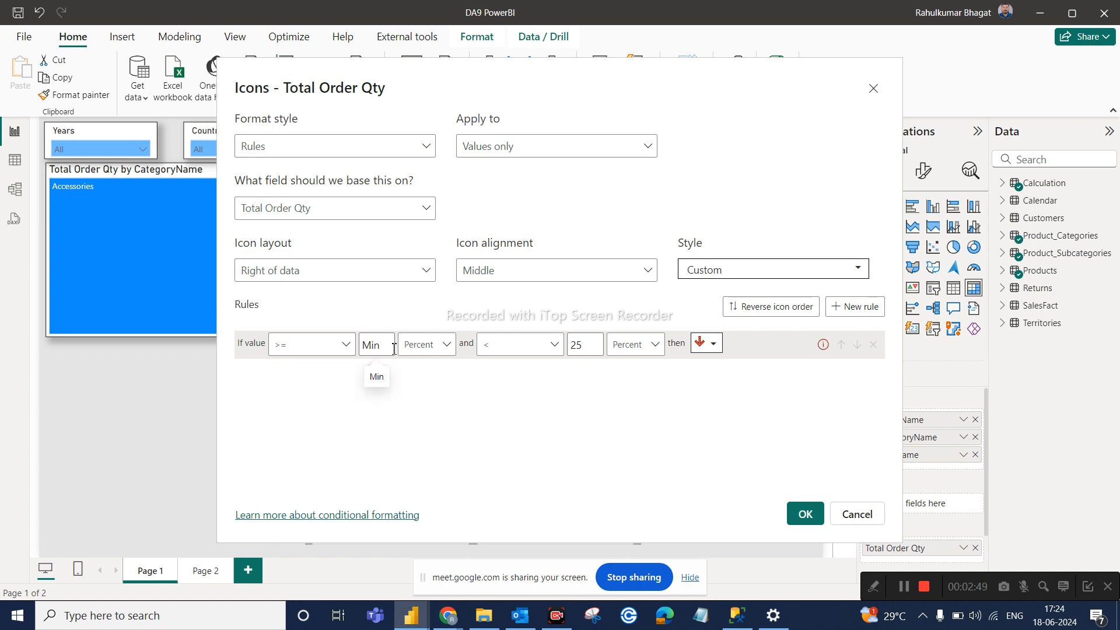
pyautogui.write('500')
pyautogui.click(440, 347)
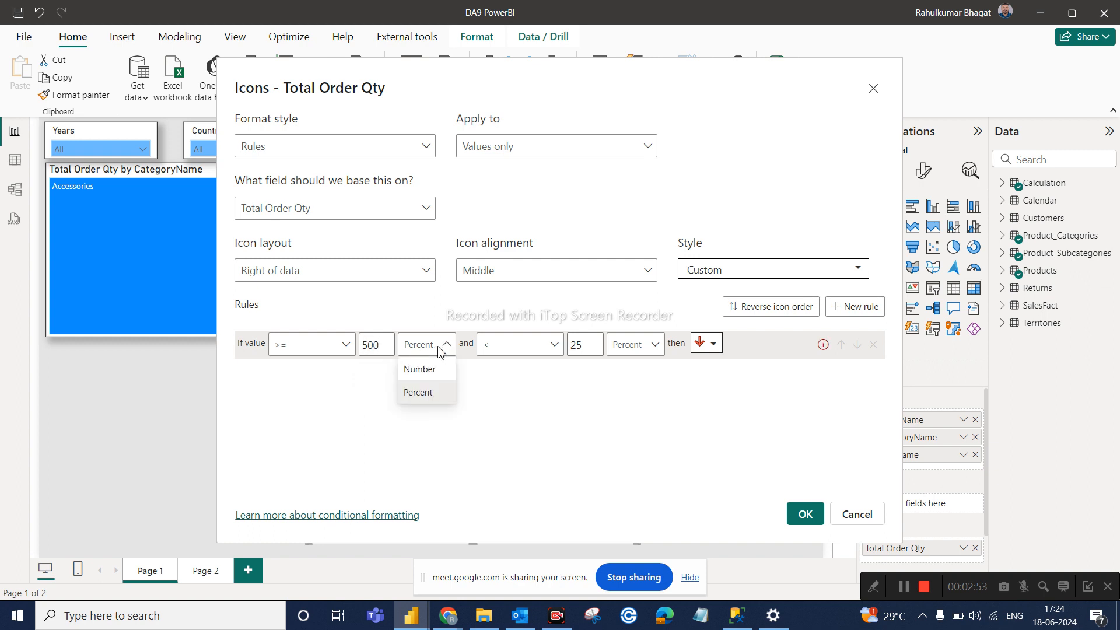
pyautogui.click(428, 371)
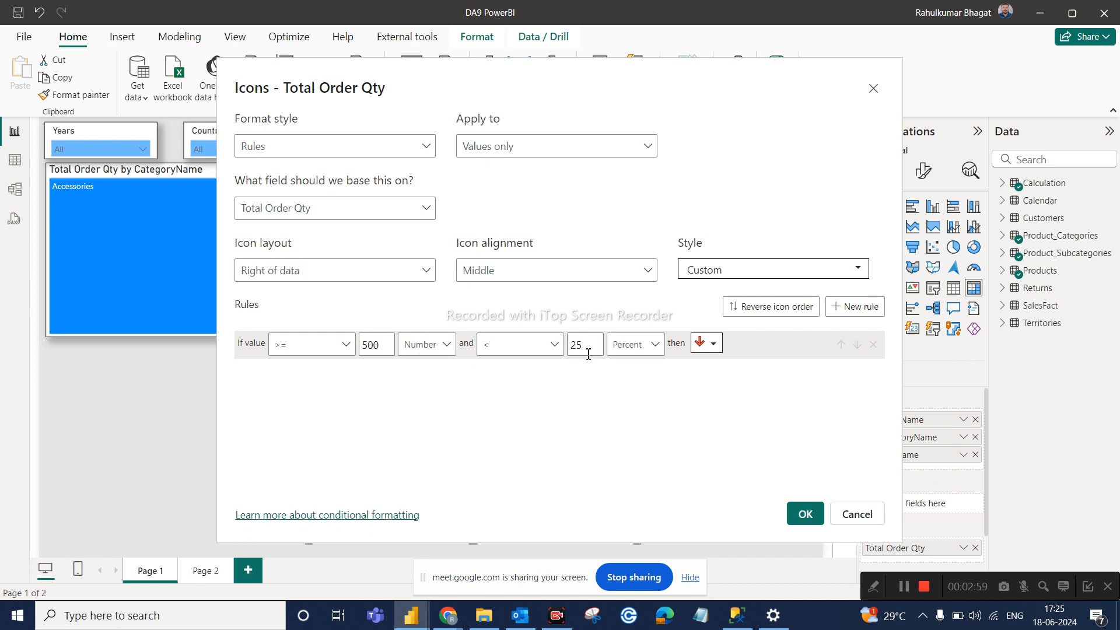
# Set the rule's upper bound to less than 1000 as a number and assign it a green up arrow
pyautogui.click(556, 348)
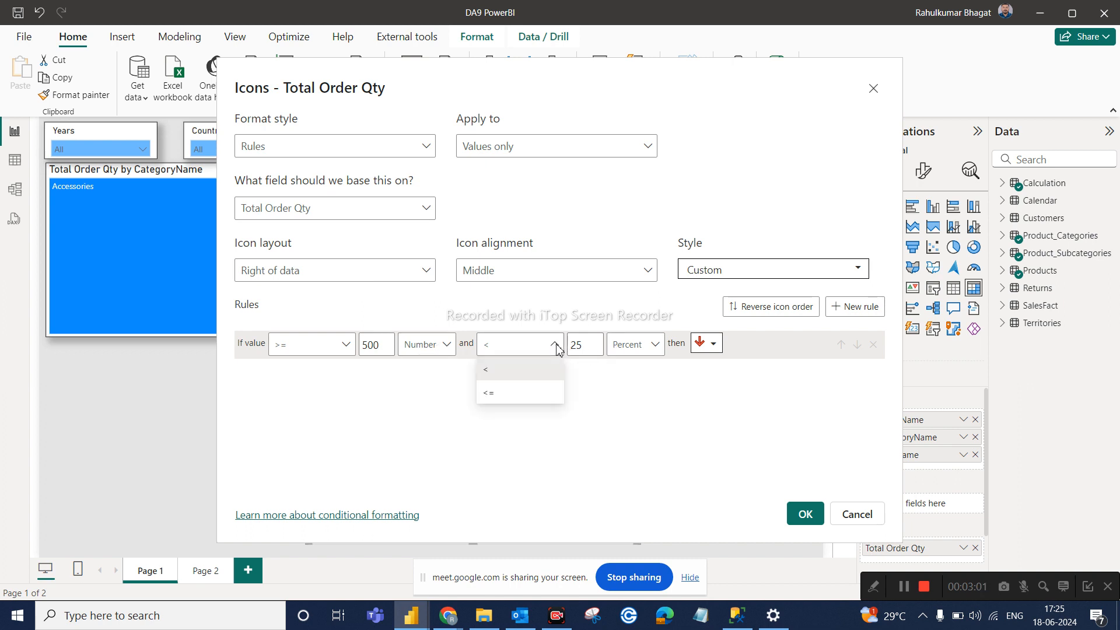
pyautogui.click(529, 378)
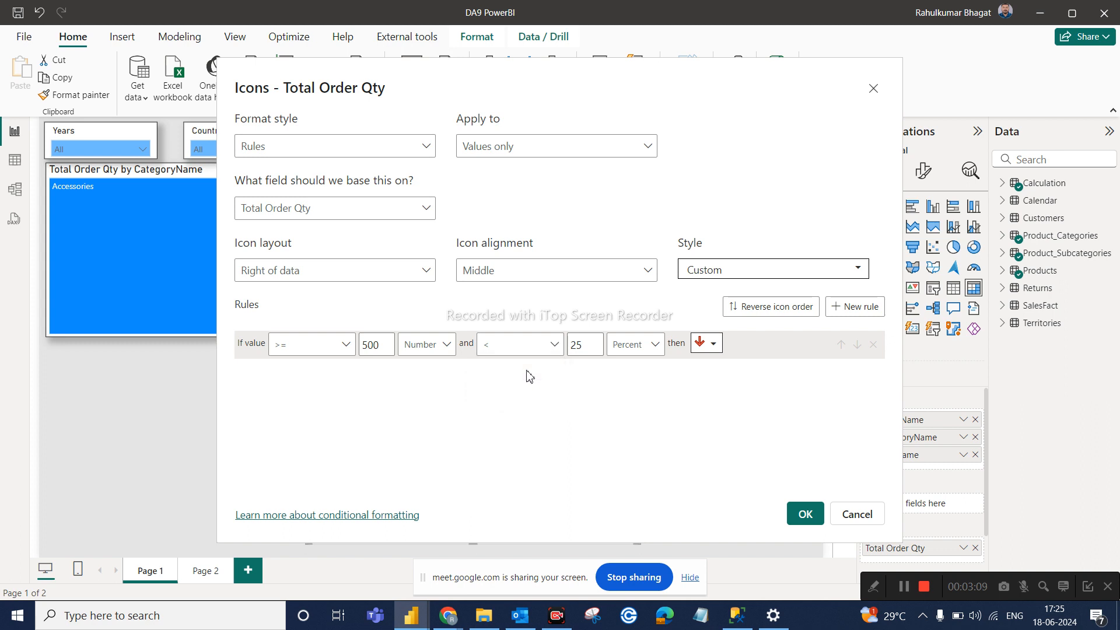
pyautogui.doubleClick(579, 343)
pyautogui.write('1000')
pyautogui.click(642, 348)
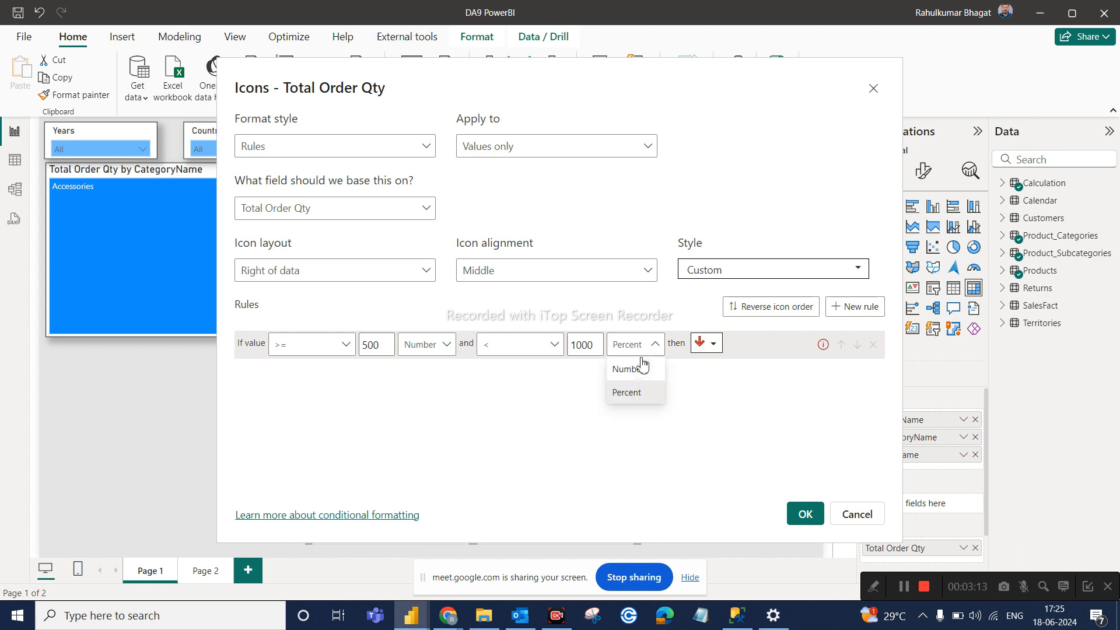
pyautogui.click(640, 368)
pyautogui.click(706, 343)
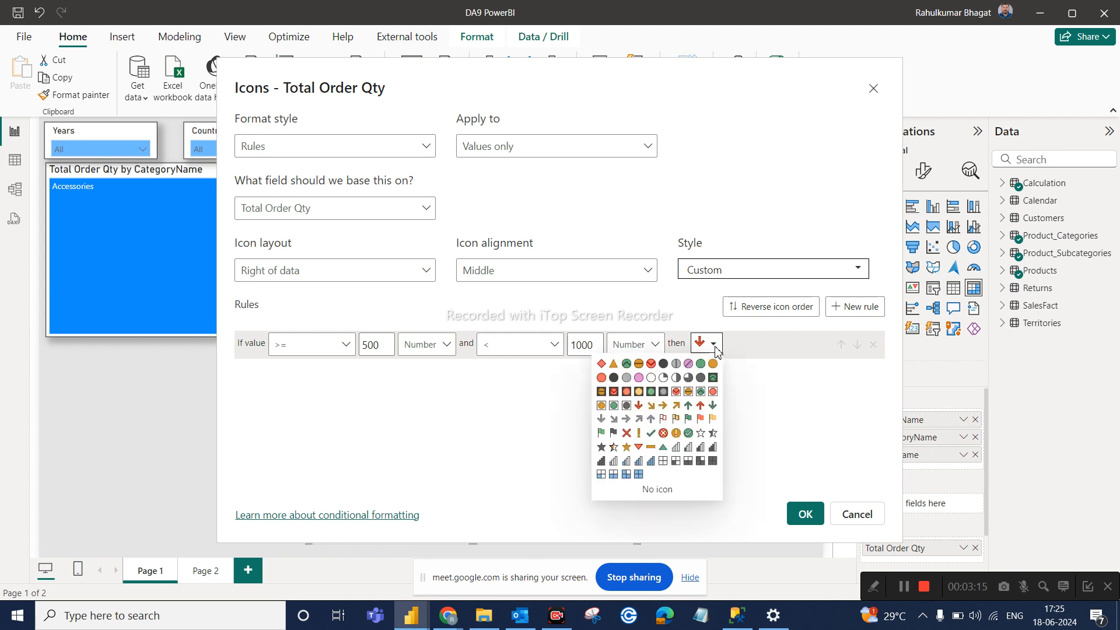
pyautogui.click(689, 405)
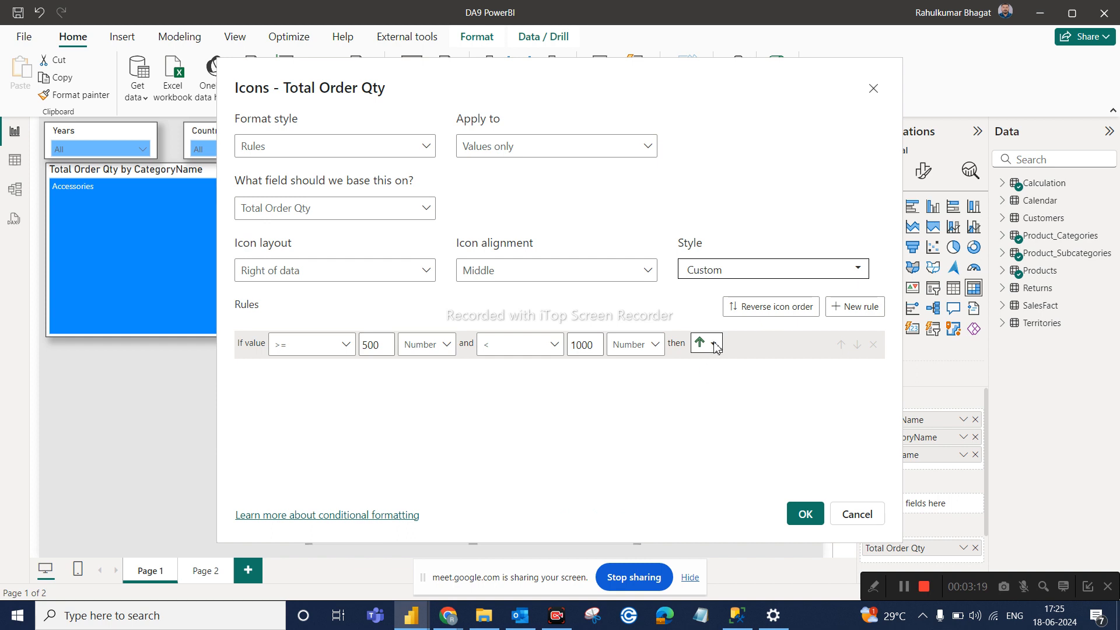
# Add a second rule giving numbers from 0 to below 500 a red down arrow, and apply the icon formatting
pyautogui.click(860, 318)
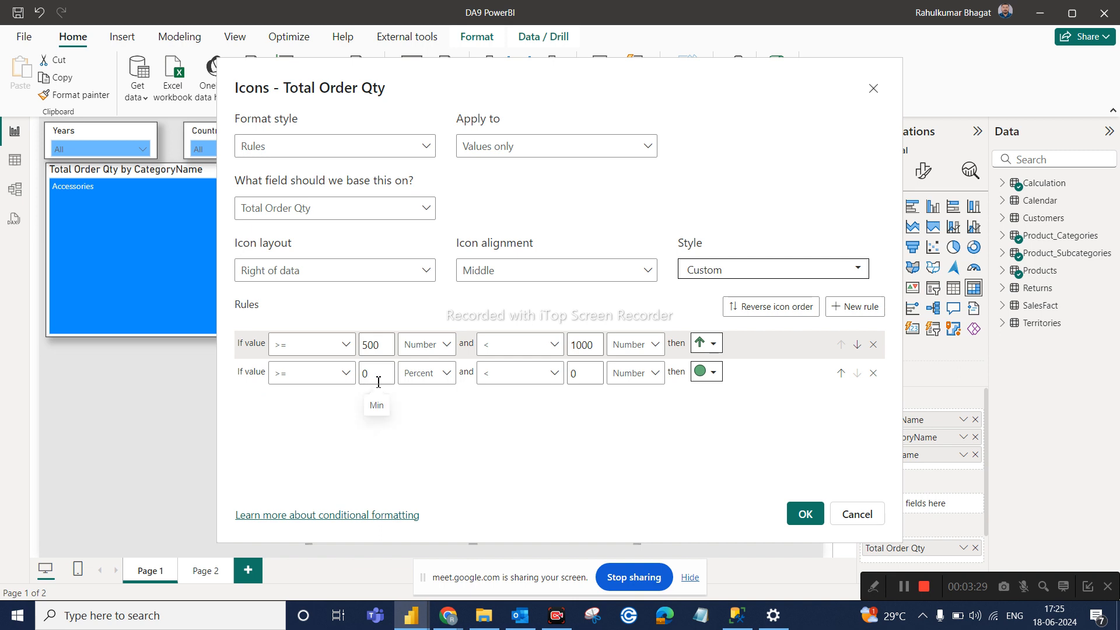
pyautogui.click(447, 376)
pyautogui.click(437, 399)
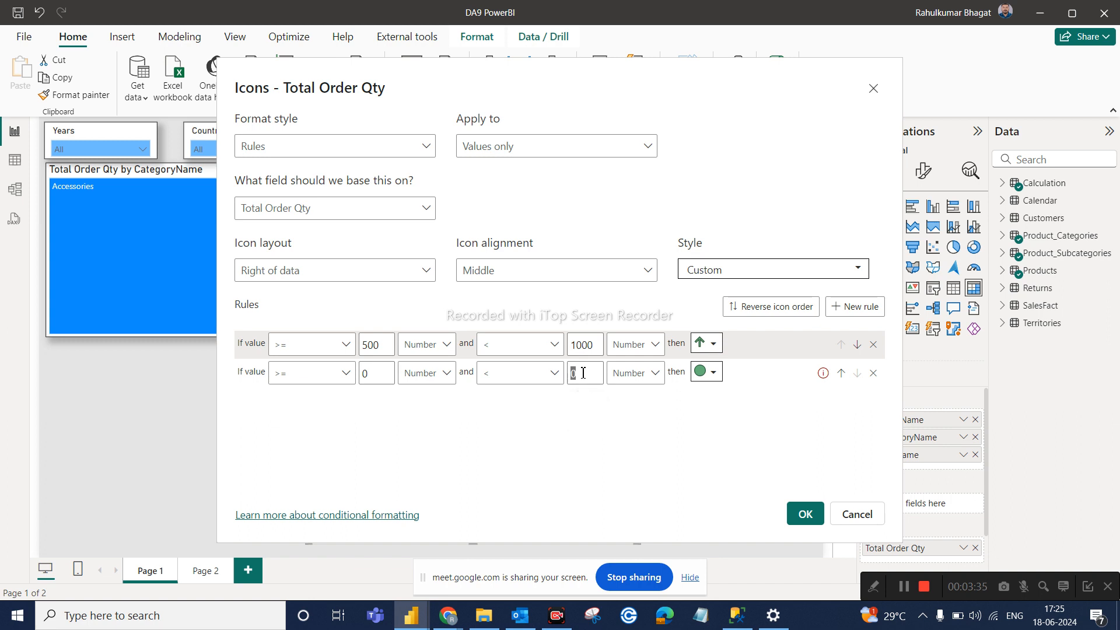
pyautogui.press('BackSpace')
pyautogui.moveTo(439, 616)
pyautogui.write('500')
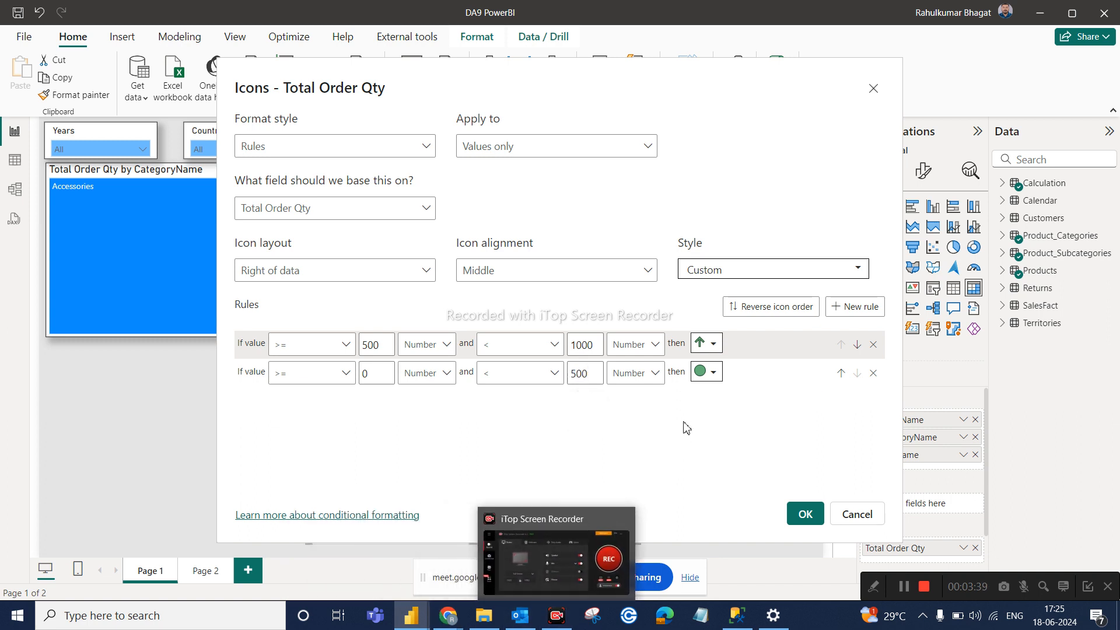
pyautogui.click(715, 373)
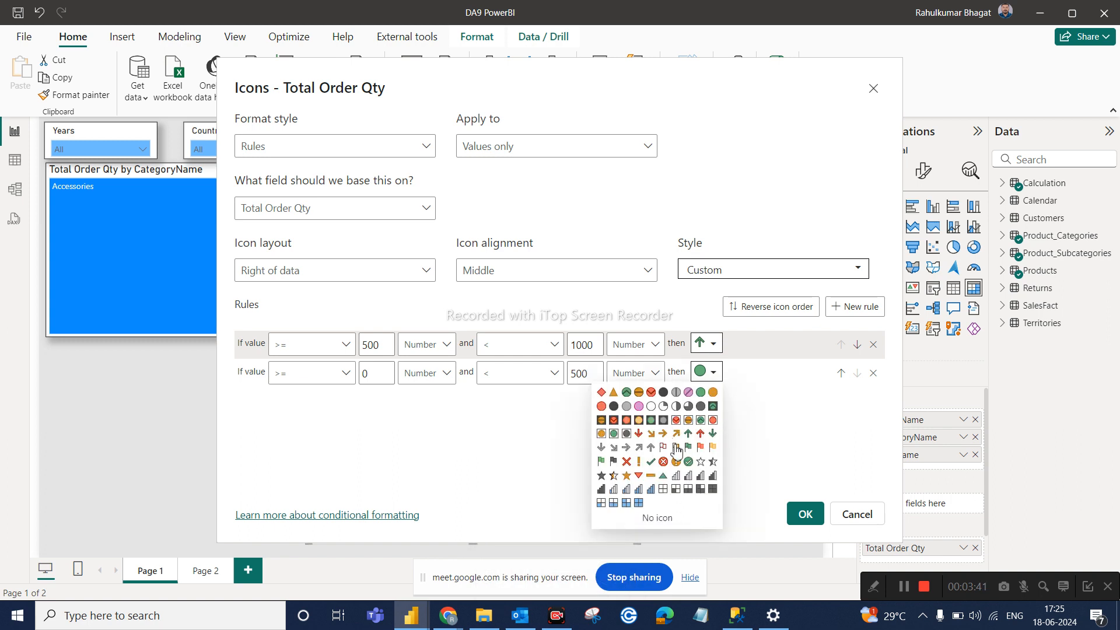
pyautogui.click(639, 435)
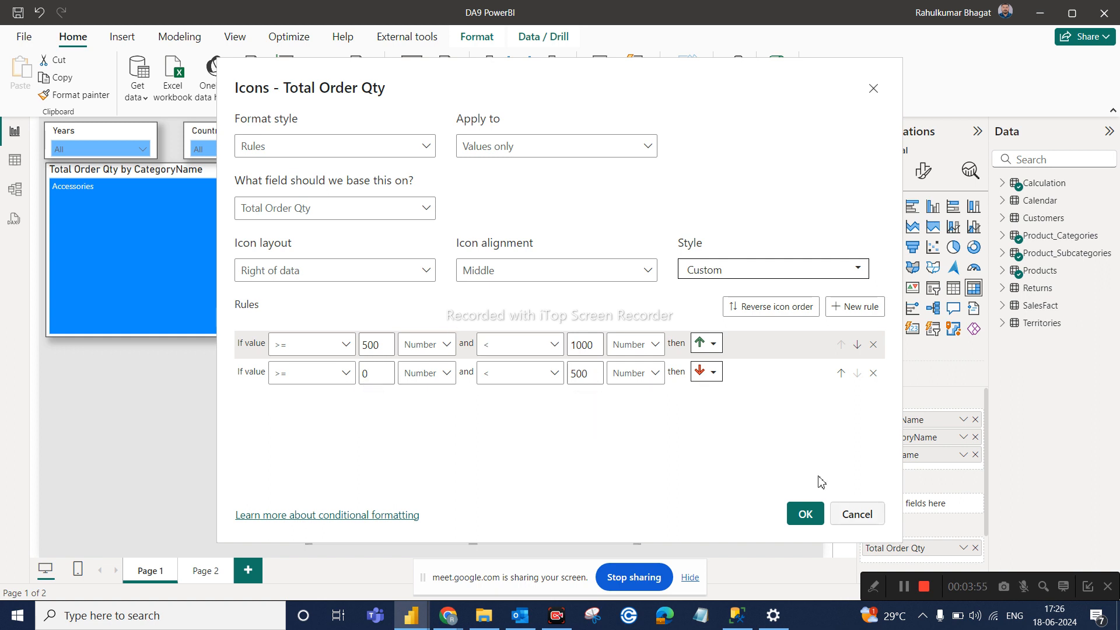
pyautogui.click(809, 513)
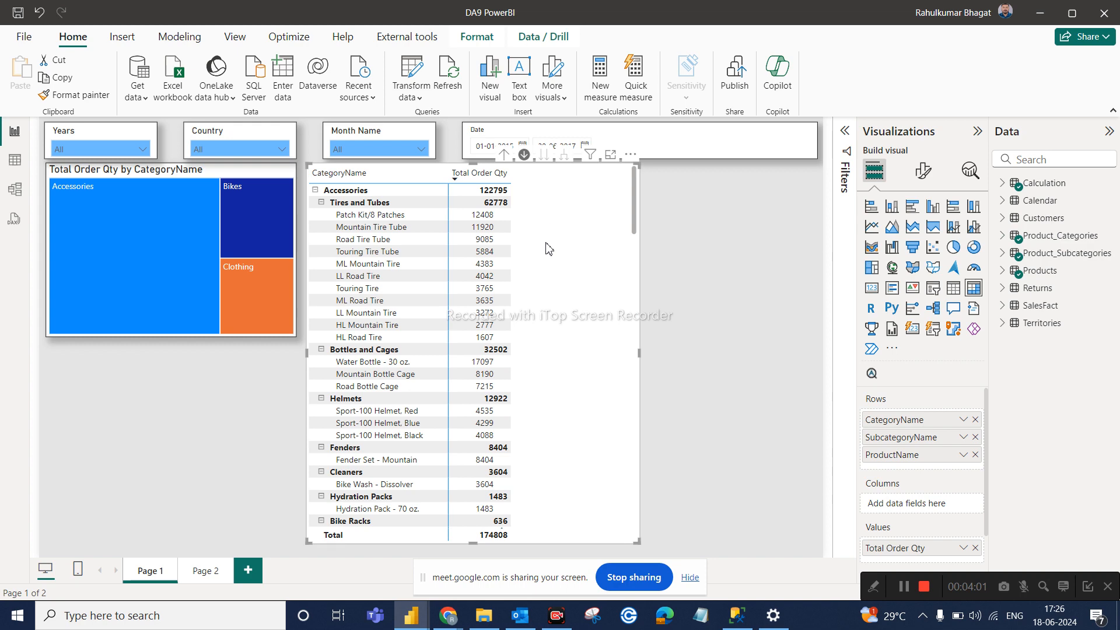
# Add data bars to the matrix's Total Order Qty values, keeping the default range, direction and colours
pyautogui.scroll(-3, 548, 249)
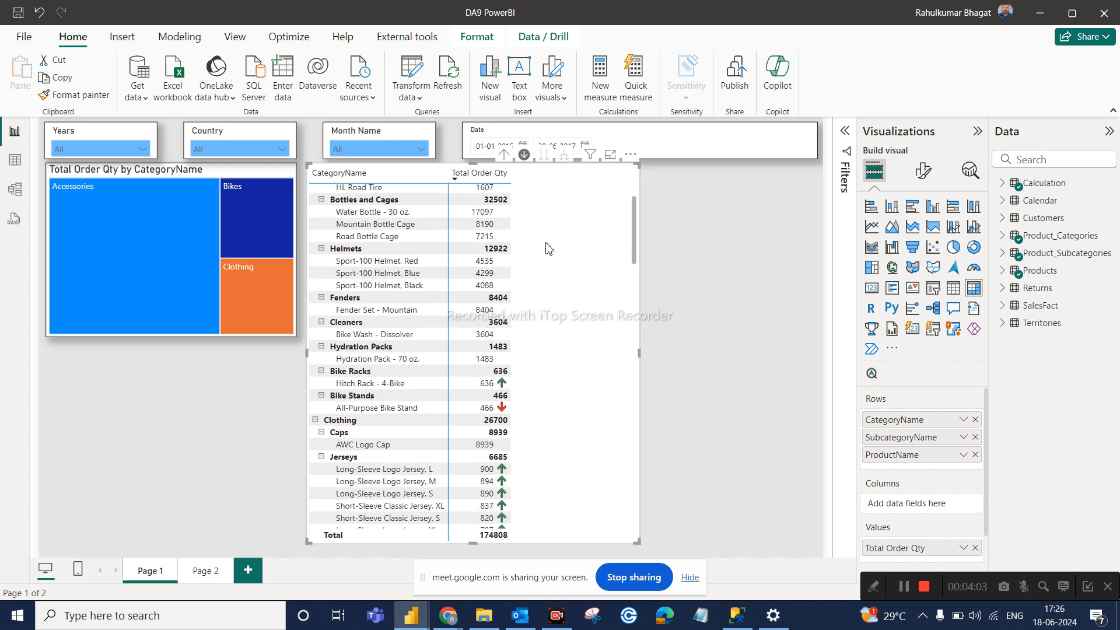
pyautogui.scroll(-2, 548, 246)
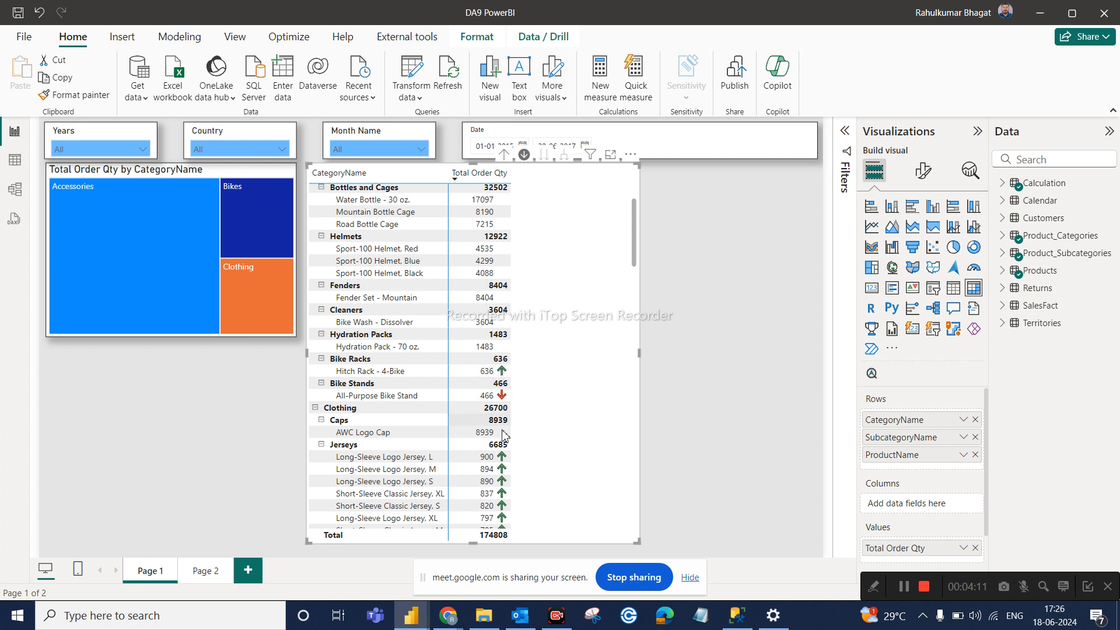
pyautogui.scroll(-2, 501, 469)
pyautogui.scroll(-6, 499, 465)
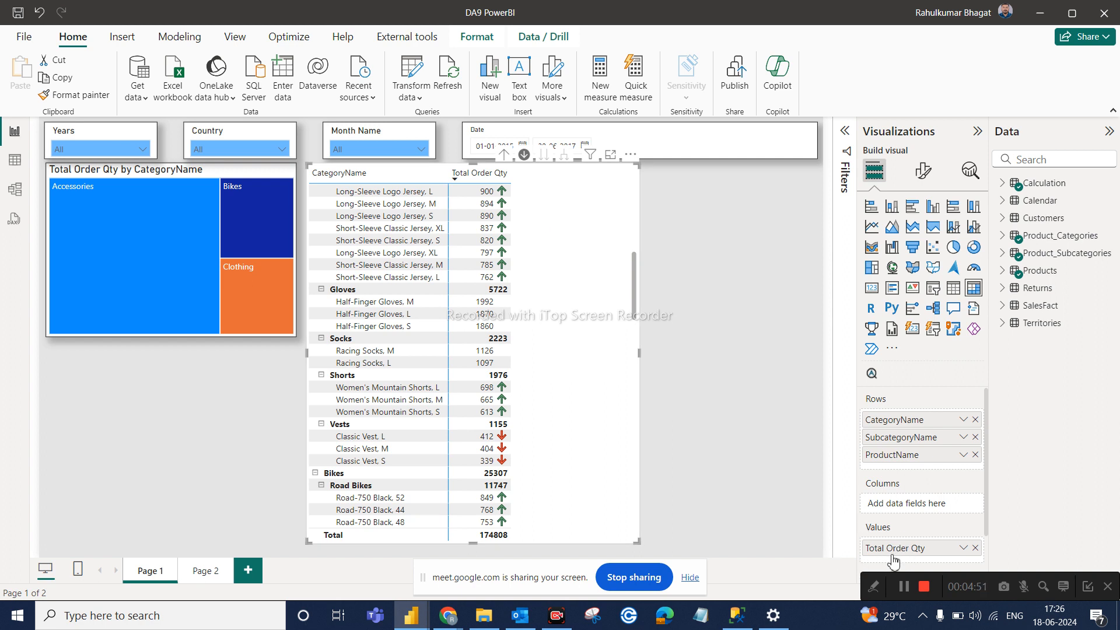
pyautogui.click(963, 549)
pyautogui.moveTo(1015, 496)
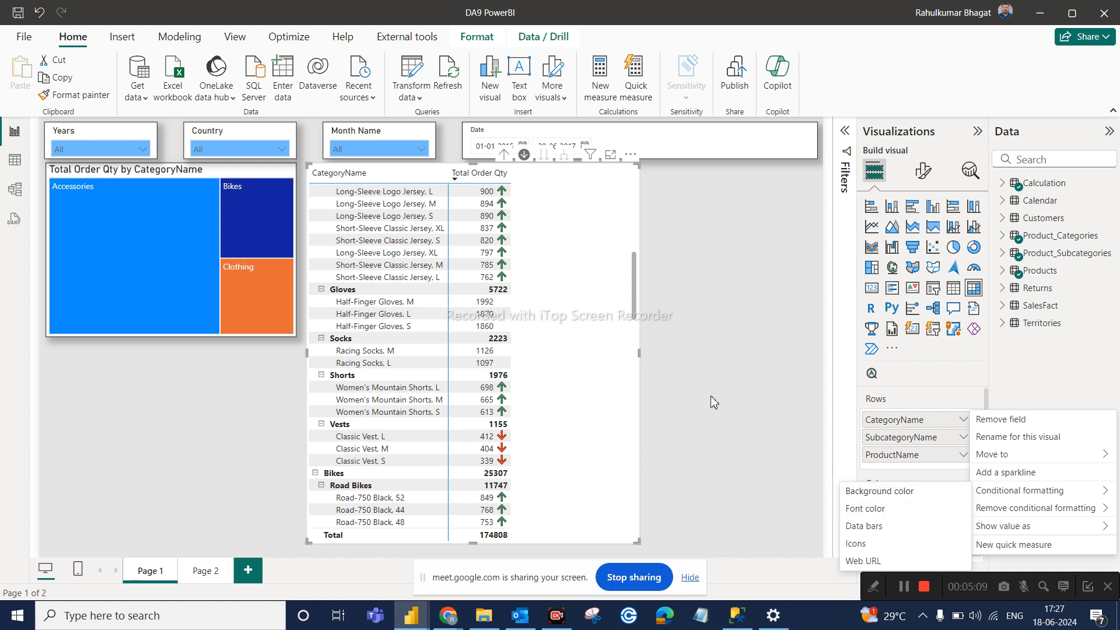
pyautogui.click(868, 527)
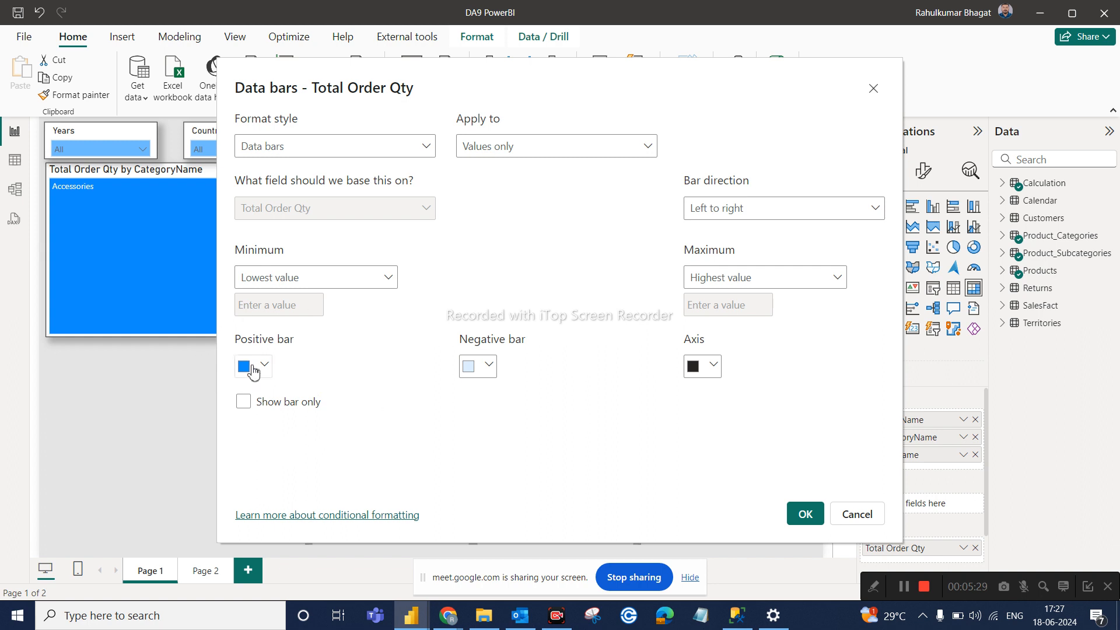
pyautogui.click(804, 521)
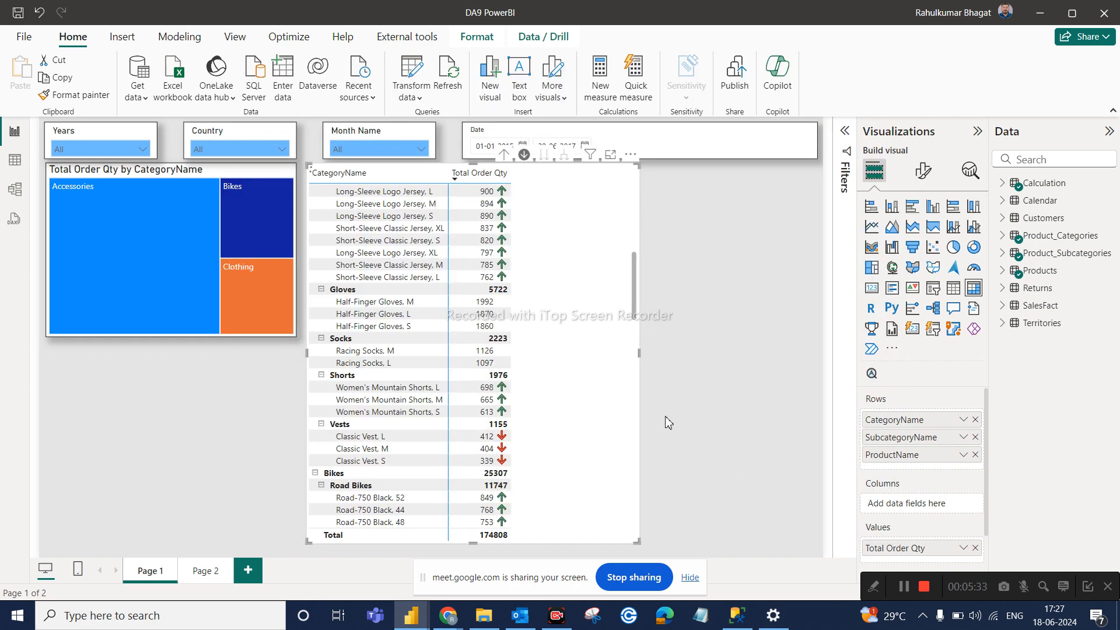
# Check the data bars across the product rows and drill the matrix up to the subcategory level
pyautogui.scroll(2, 528, 327)
pyautogui.scroll(10, 521, 315)
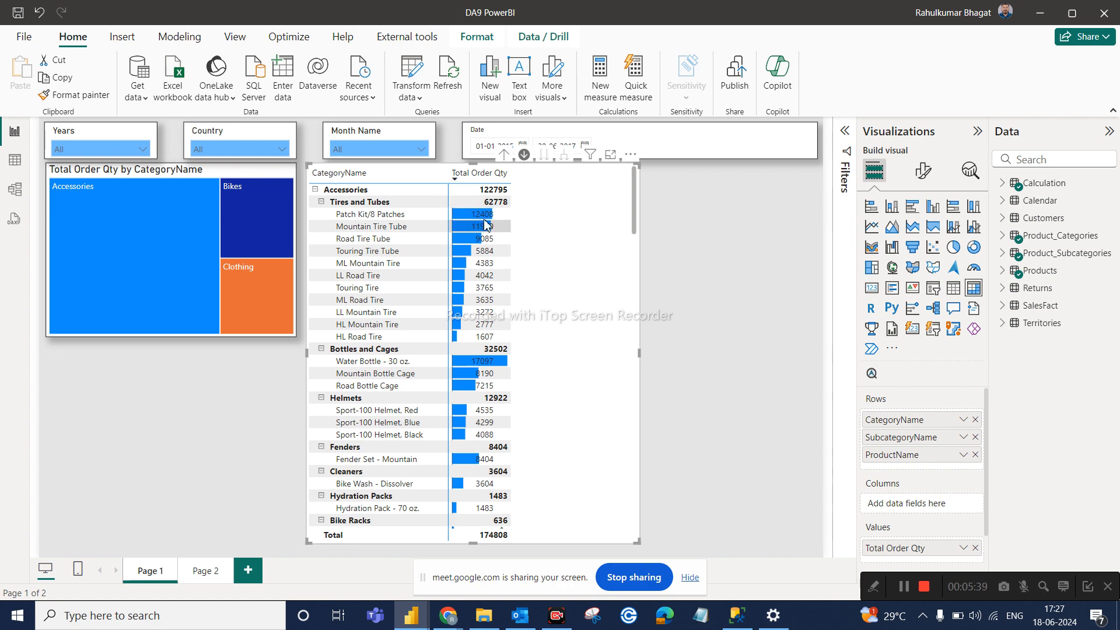
pyautogui.scroll(-15, 485, 360)
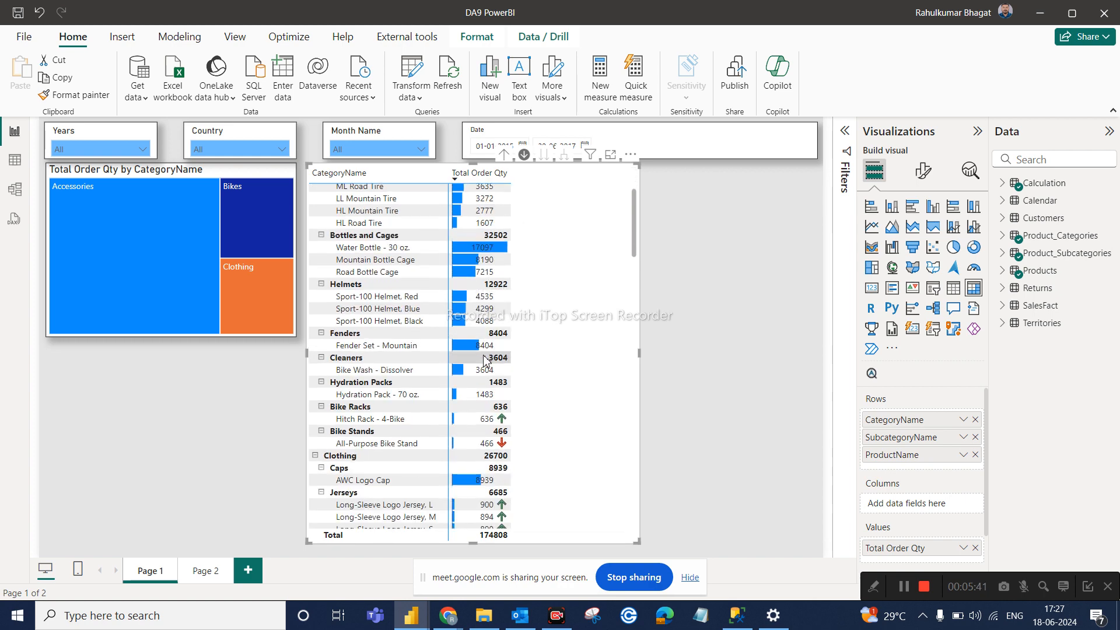
pyautogui.scroll(10, 484, 360)
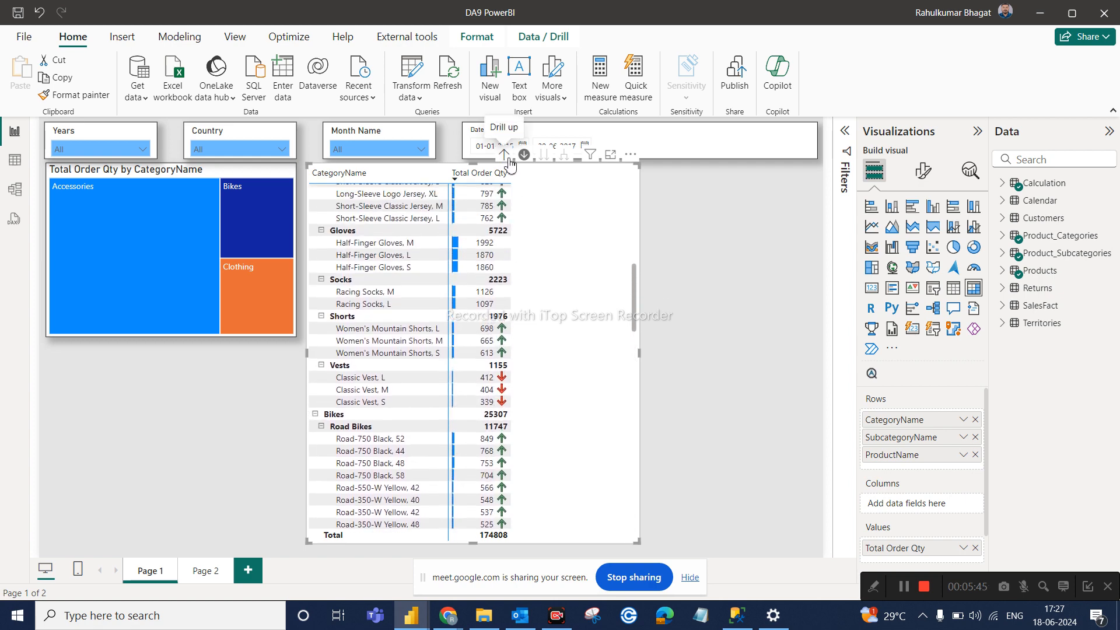
pyautogui.click(505, 157)
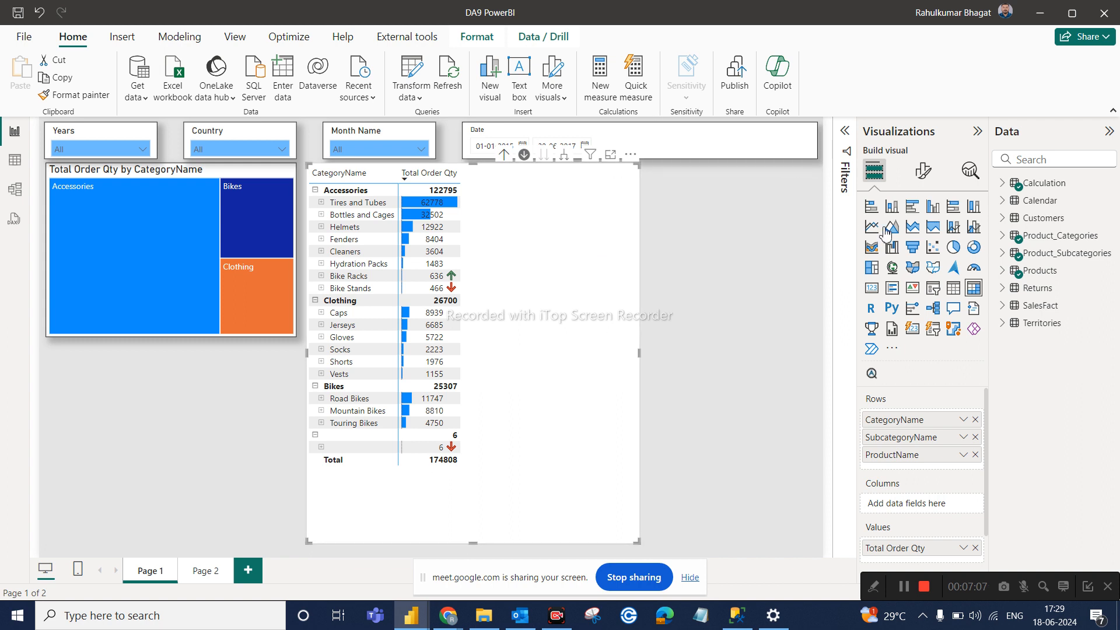
# Review the Total Revenue formula, and start a new measure named Total Cost in the Calculation table with the SUMX function
pyautogui.click(1002, 182)
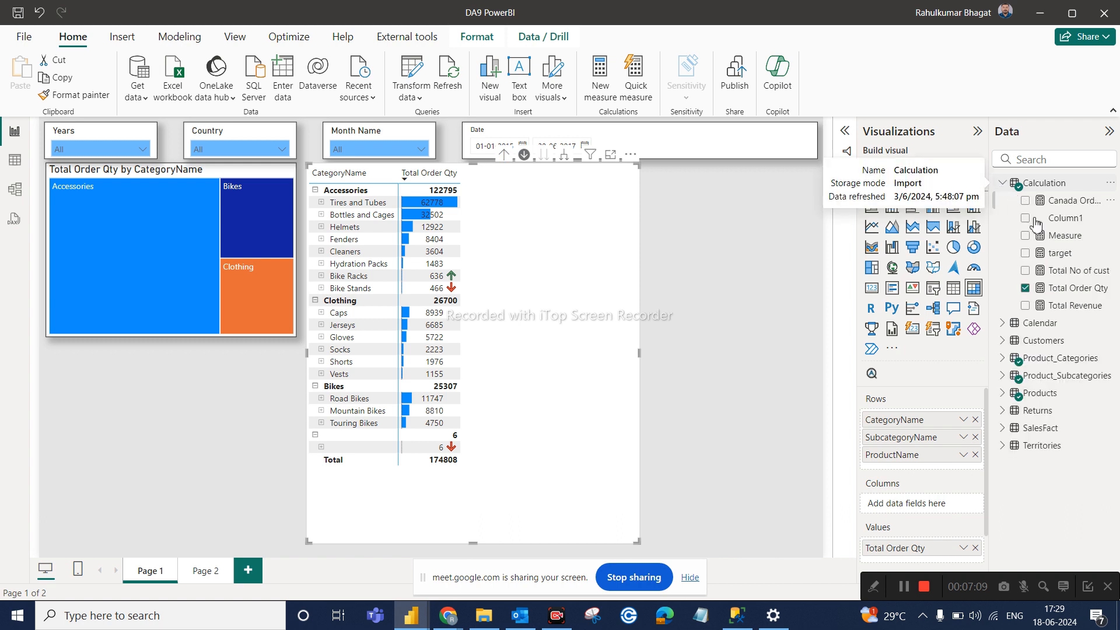
pyautogui.click(1074, 306)
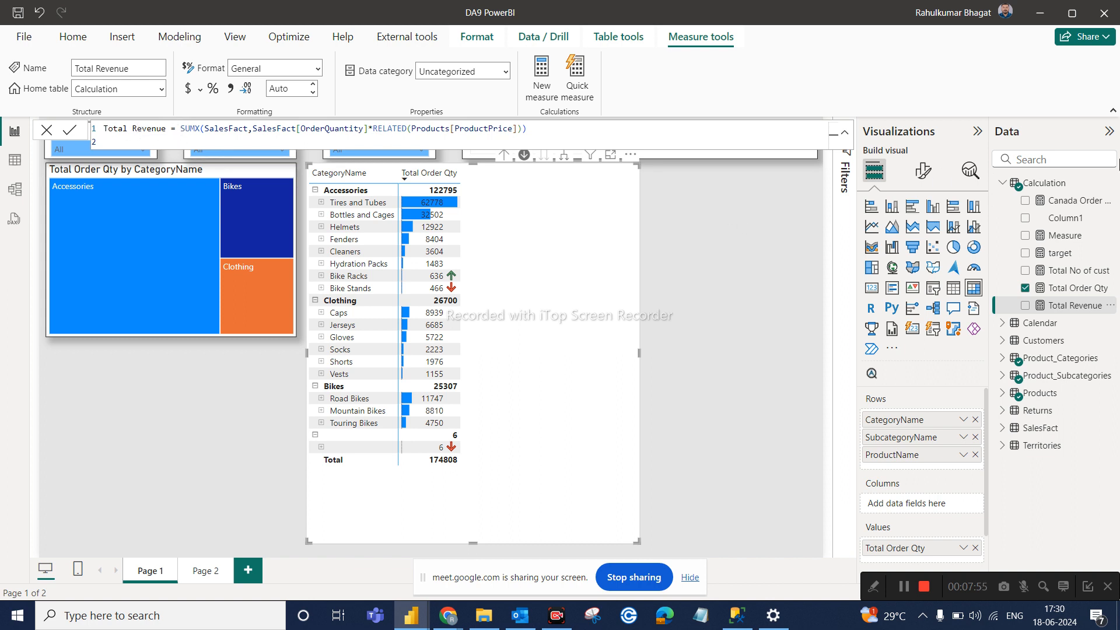
pyautogui.rightClick(1050, 184)
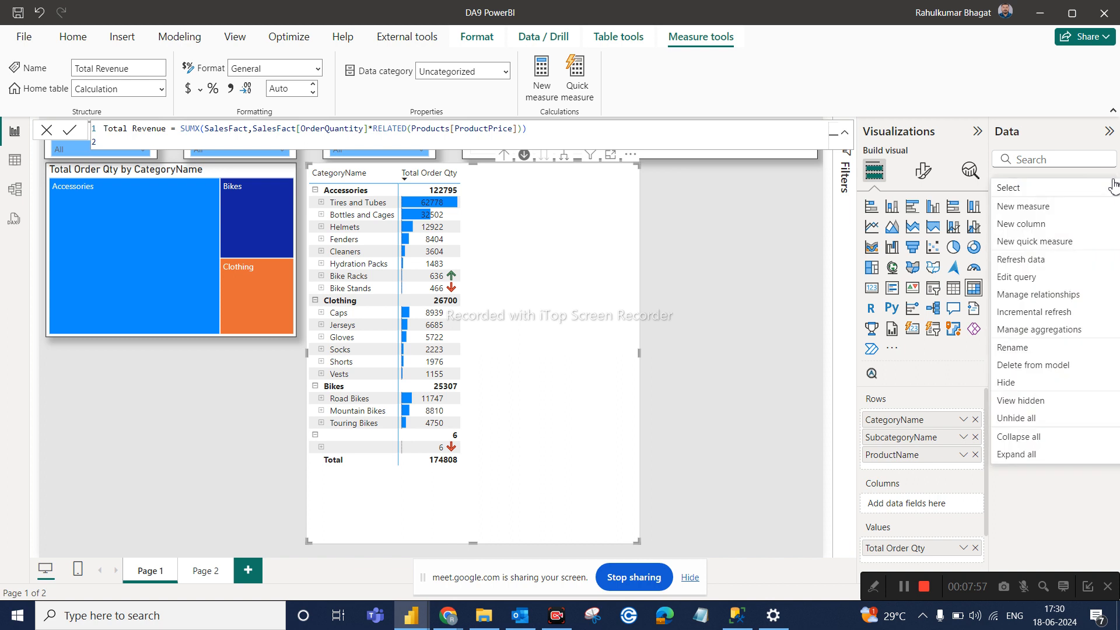
pyautogui.click(1039, 208)
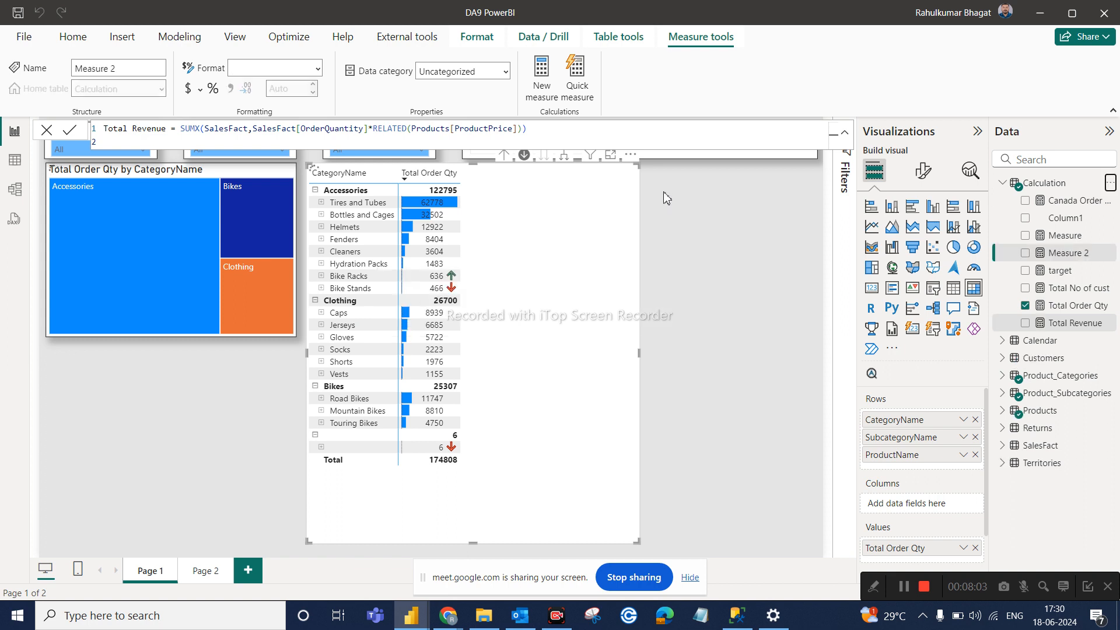
pyautogui.write('T')
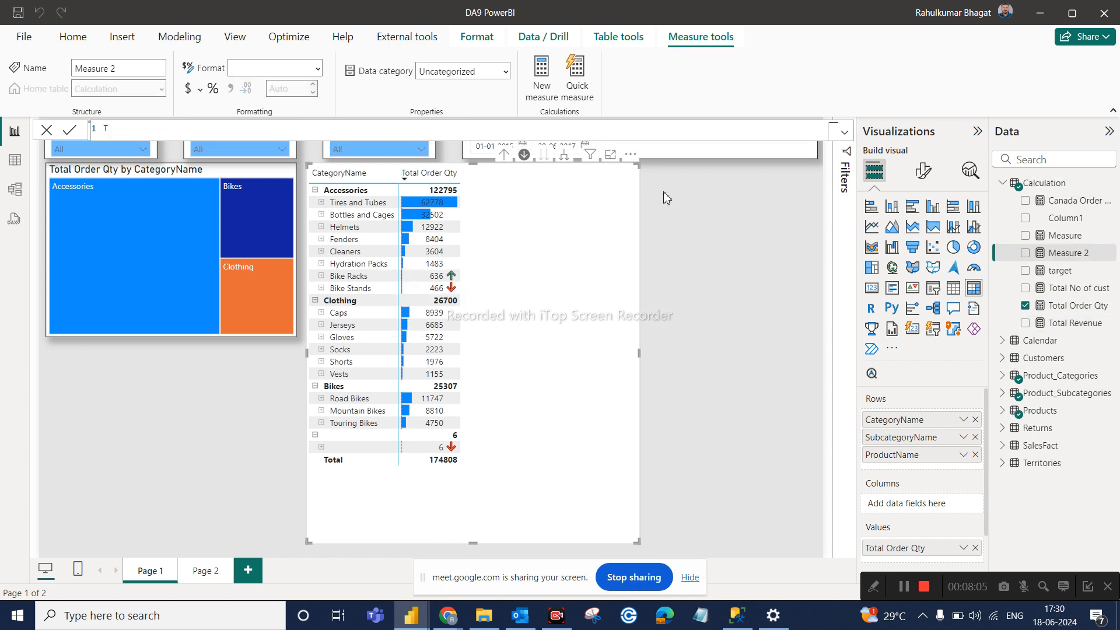
pyautogui.write('otal Cost = sumx')
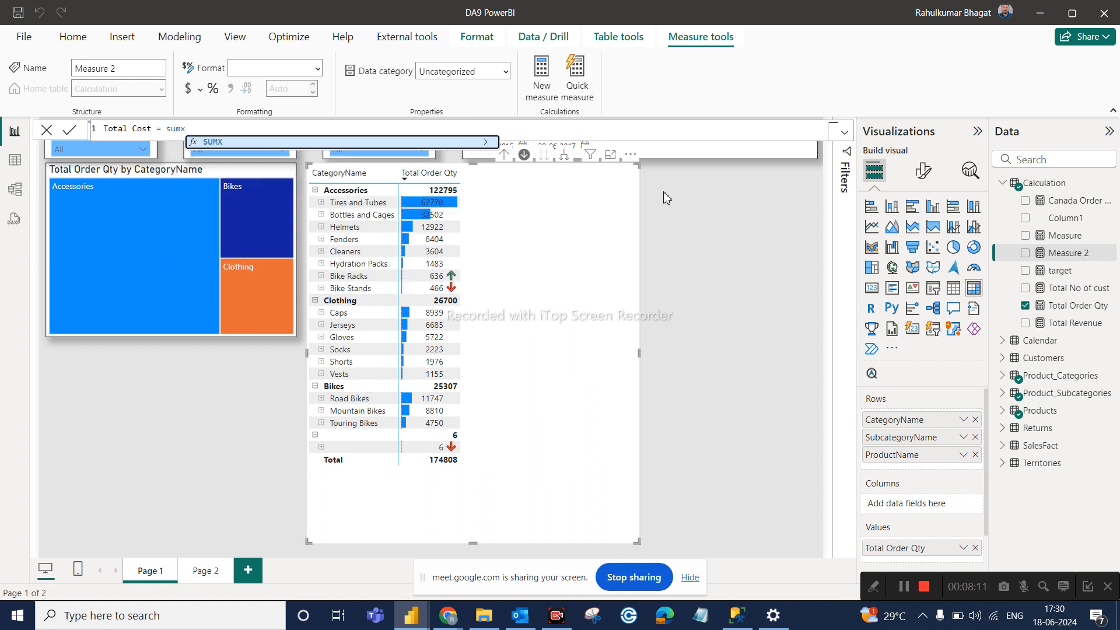
pyautogui.press('Tab')
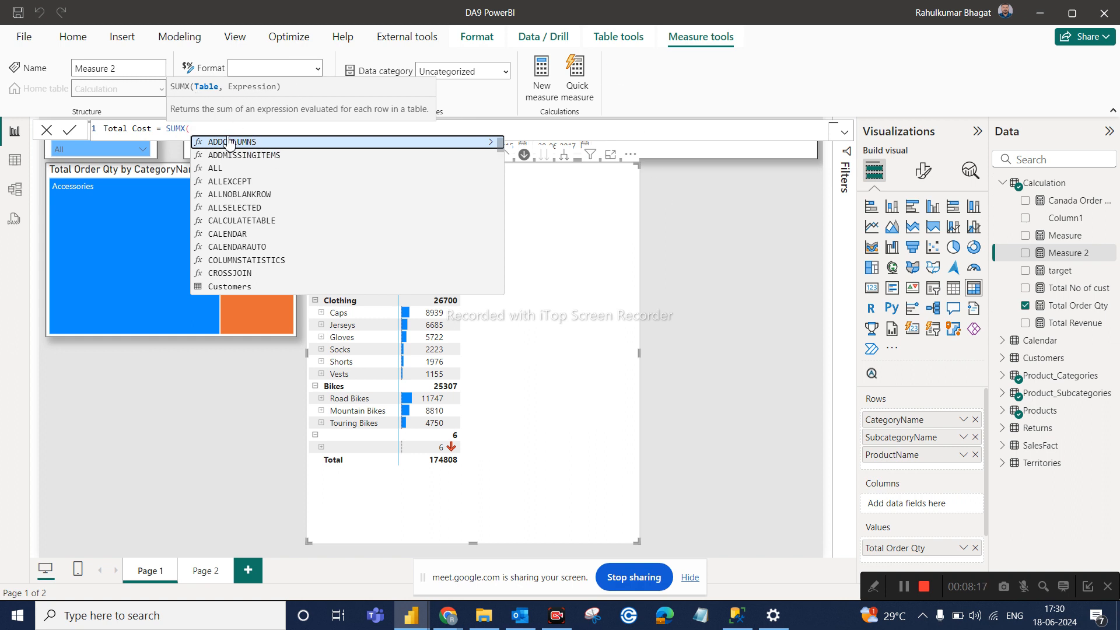
# Enter SalesFact as the SUMX table and SalesFact[OrderQuantity] as the start of its expression
pyautogui.write('sales')
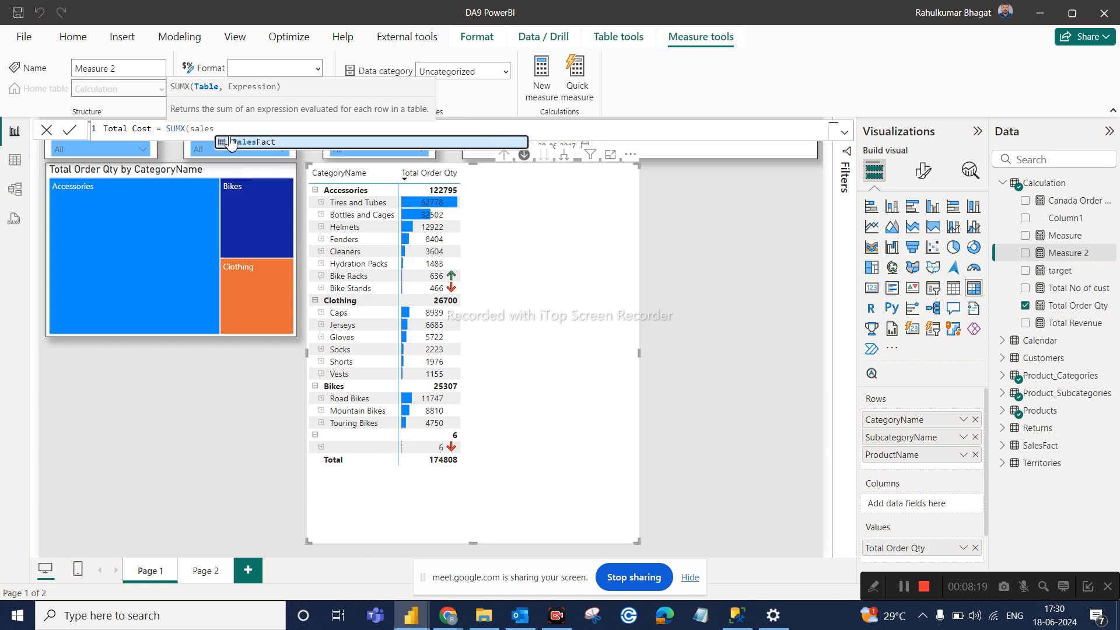
pyautogui.click(274, 141)
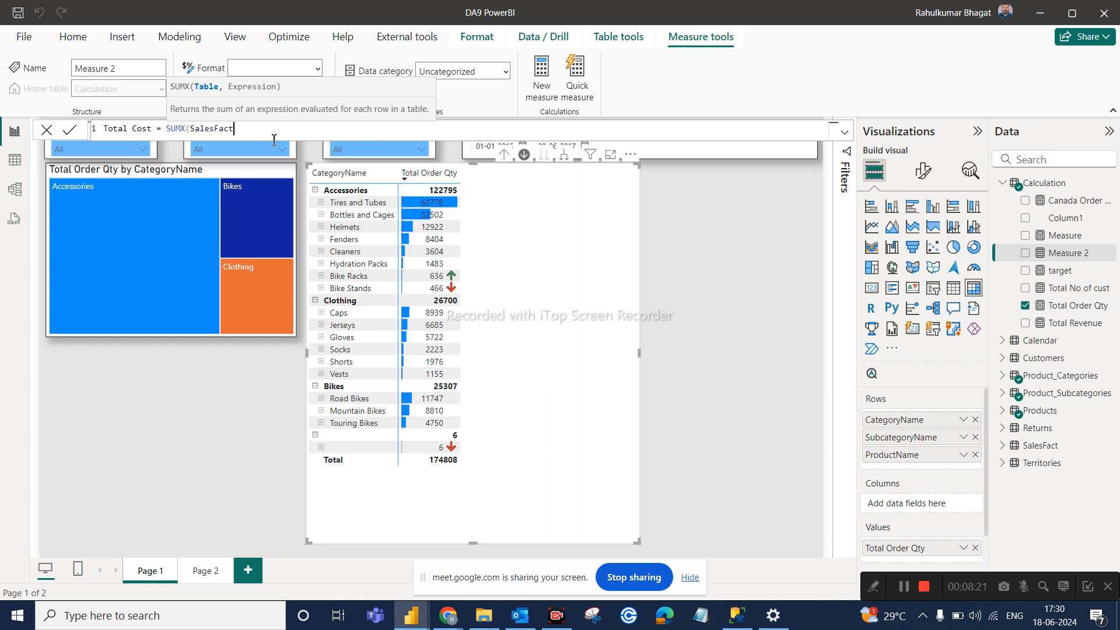
pyautogui.write(',order')
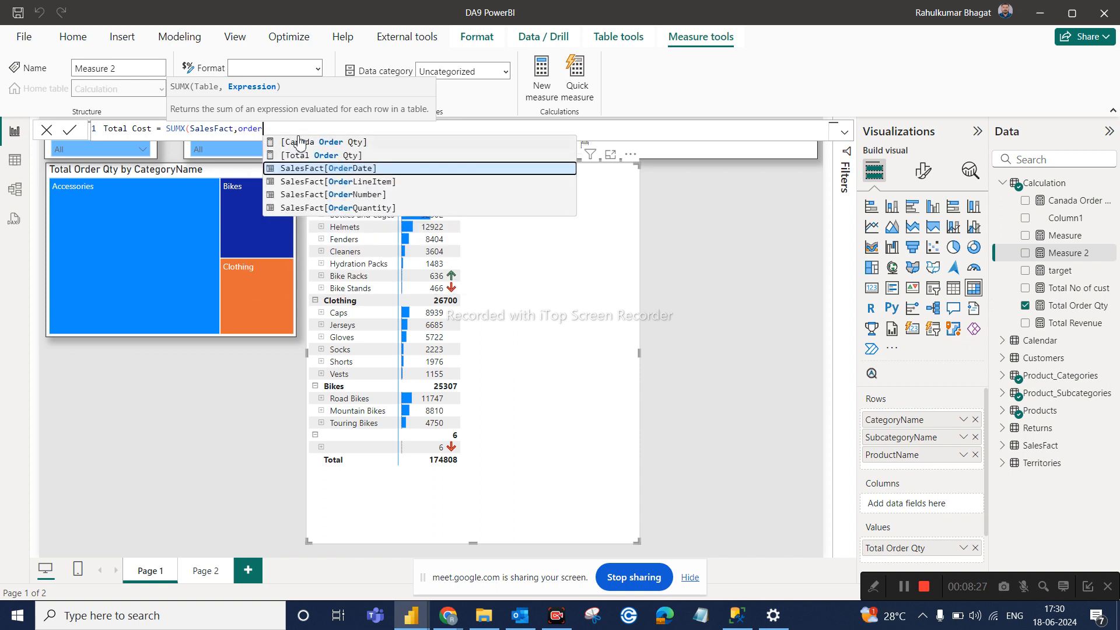
pyautogui.click(359, 208)
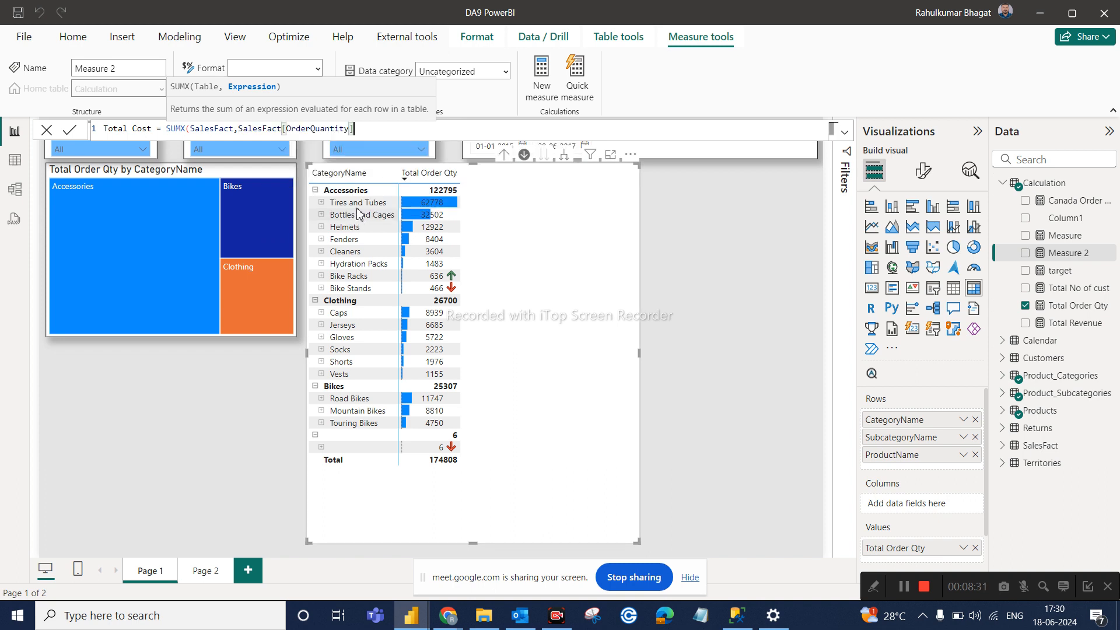
# Multiply the order quantity by RELATED(Products[ProductCost]), close both brackets and commit the Total Cost measure
pyautogui.write('*')
pyautogui.write('related')
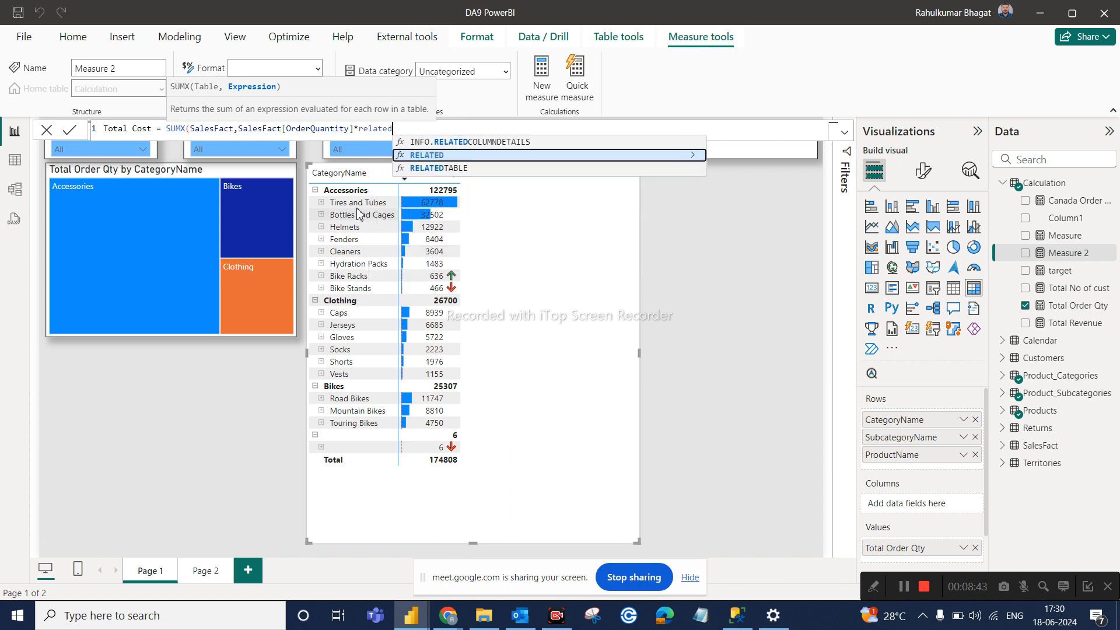
pyautogui.click(447, 157)
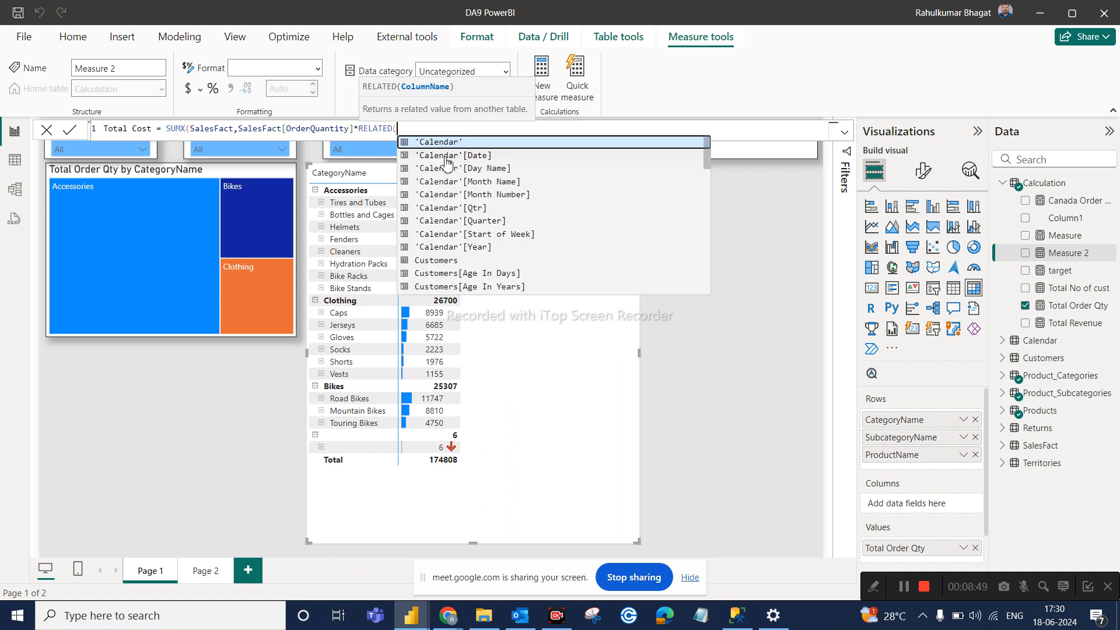
pyautogui.write('product')
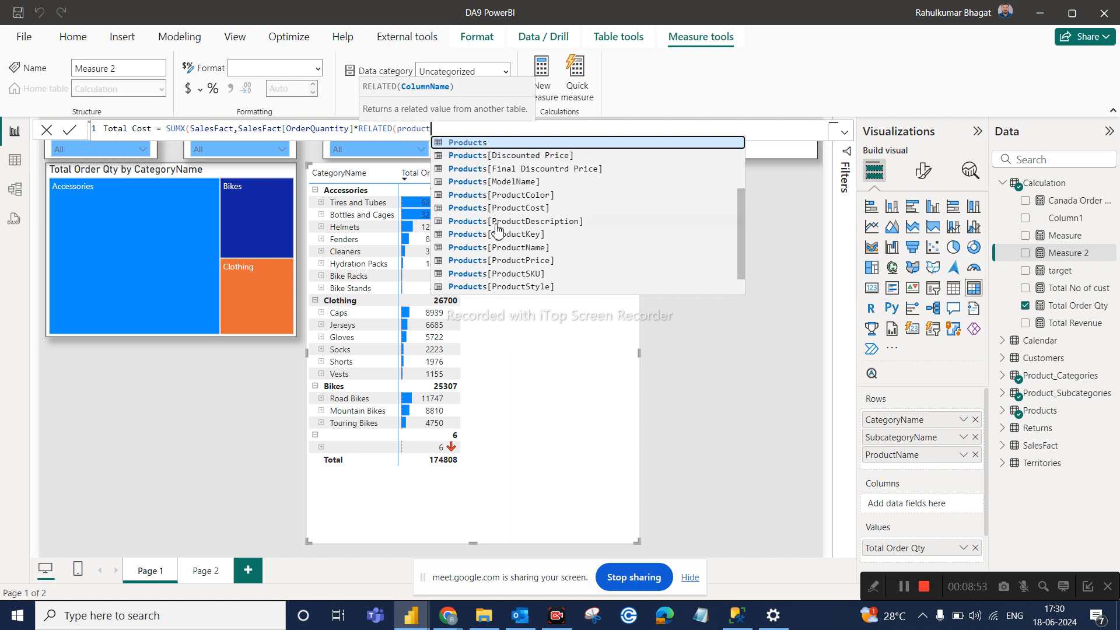
pyautogui.scroll(-2, 497, 231)
pyautogui.scroll(3, 497, 230)
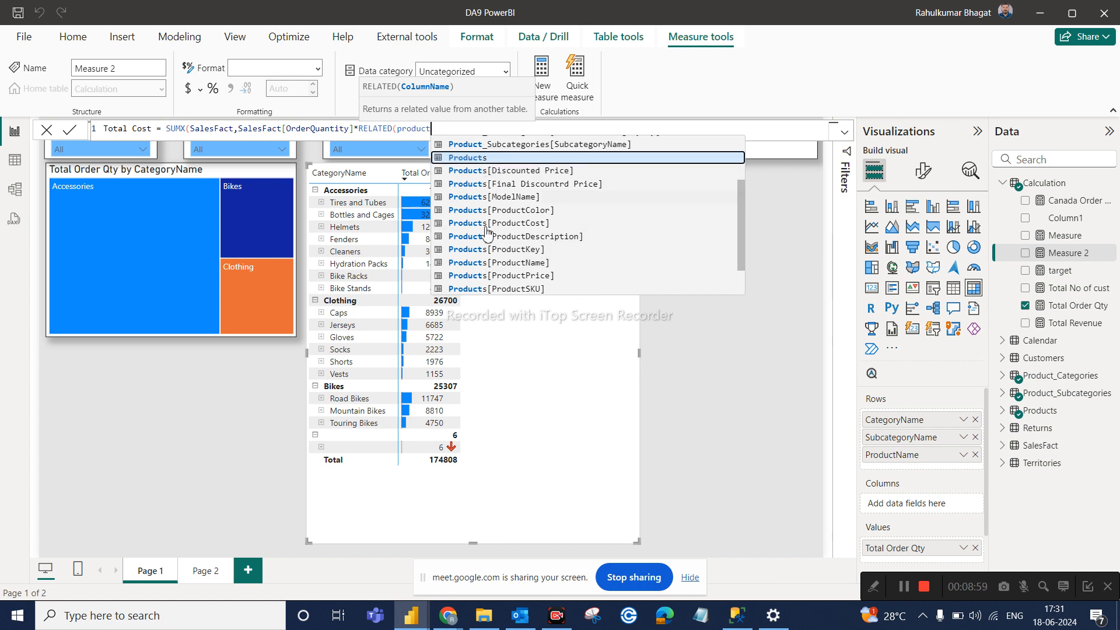
pyautogui.scroll(-3, 484, 220)
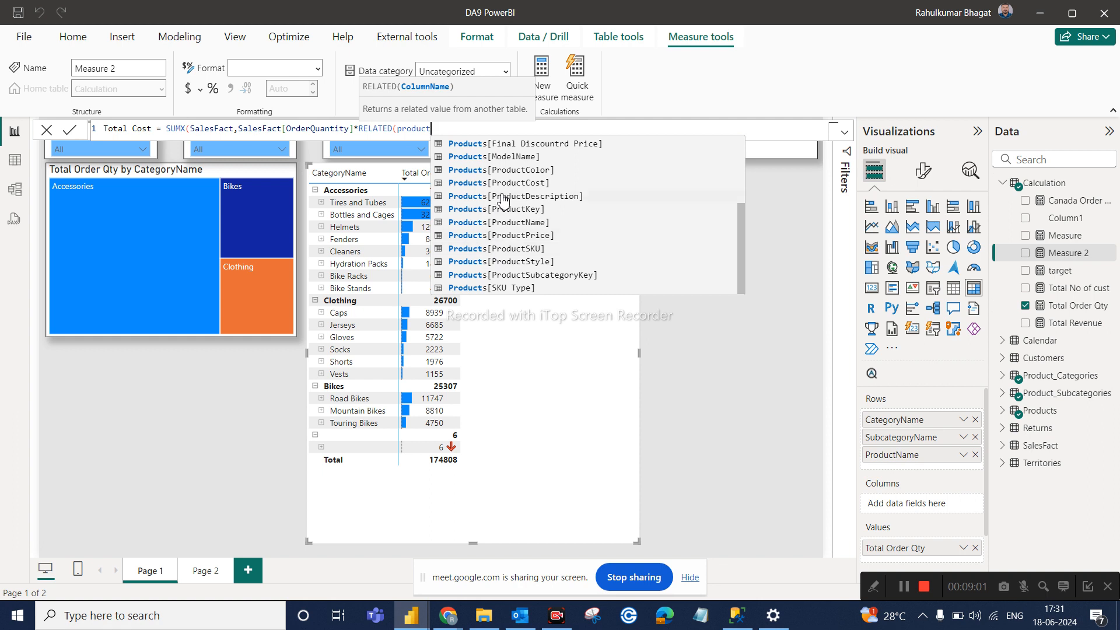
pyautogui.scroll(1, 502, 210)
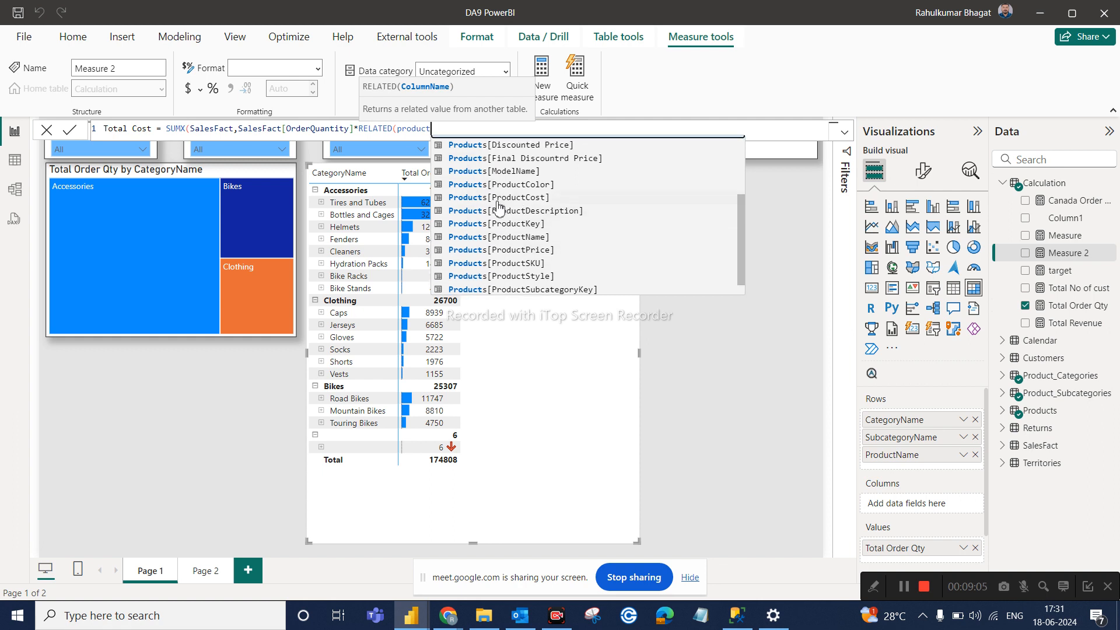
pyautogui.click(497, 200)
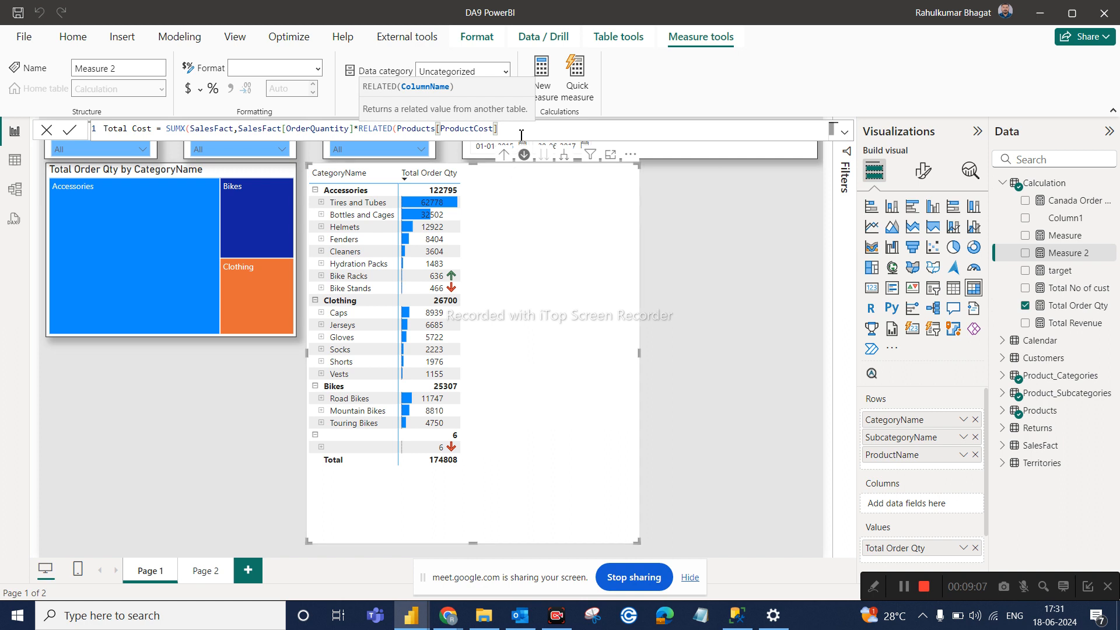
pyautogui.write('))')
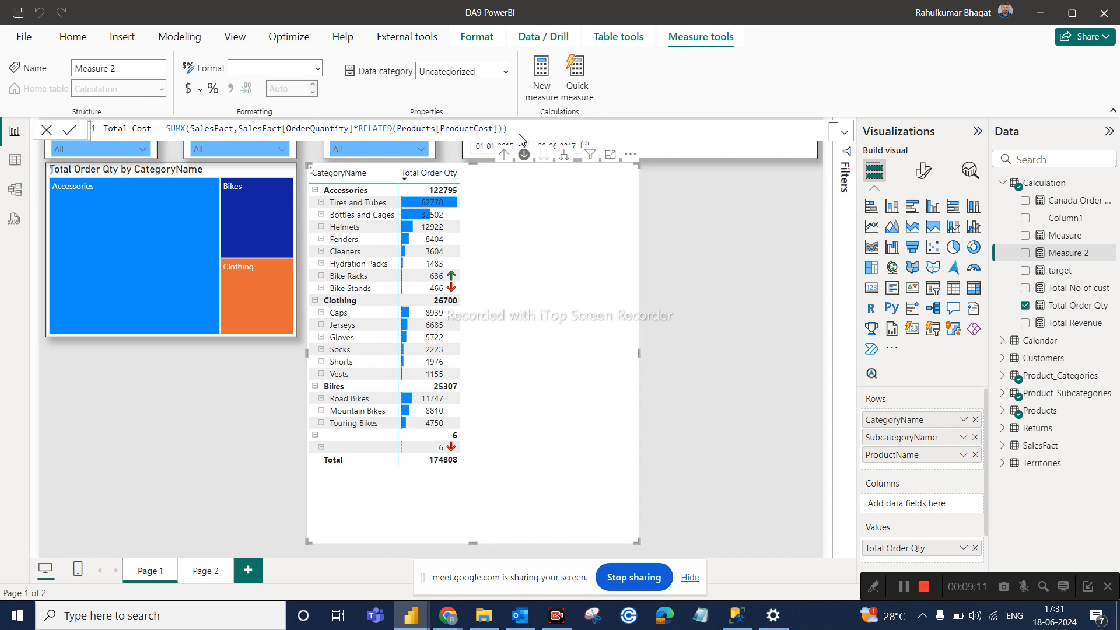
pyautogui.press('Return')
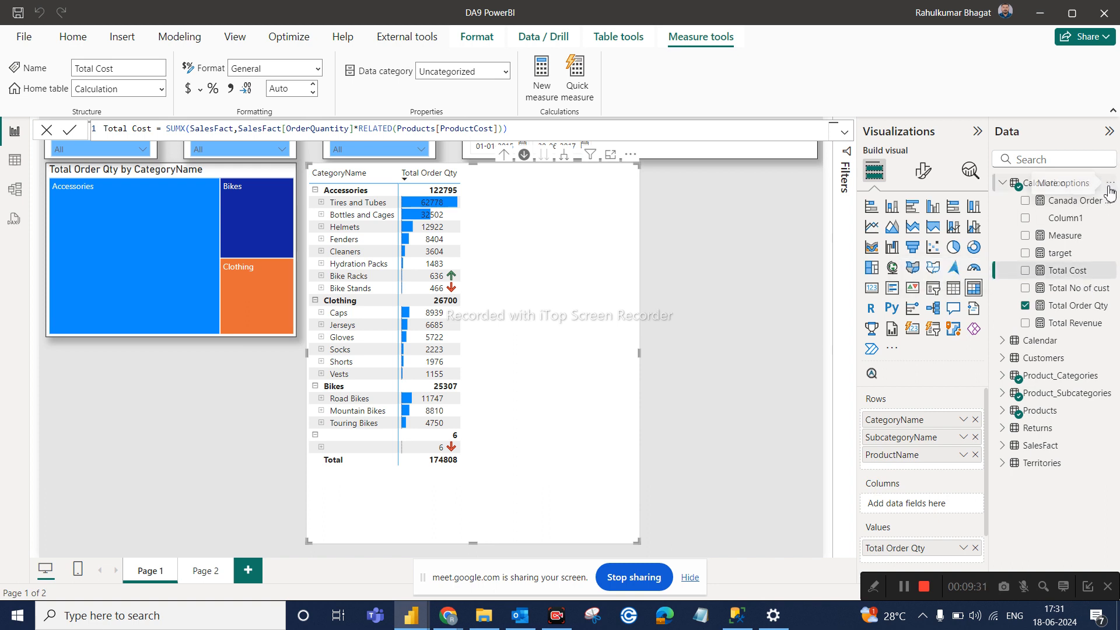
# Create a Profit measure in the Calculation table as [Total Revenue]-[Total Cost] and commit it
pyautogui.click(1110, 184)
pyautogui.click(1037, 229)
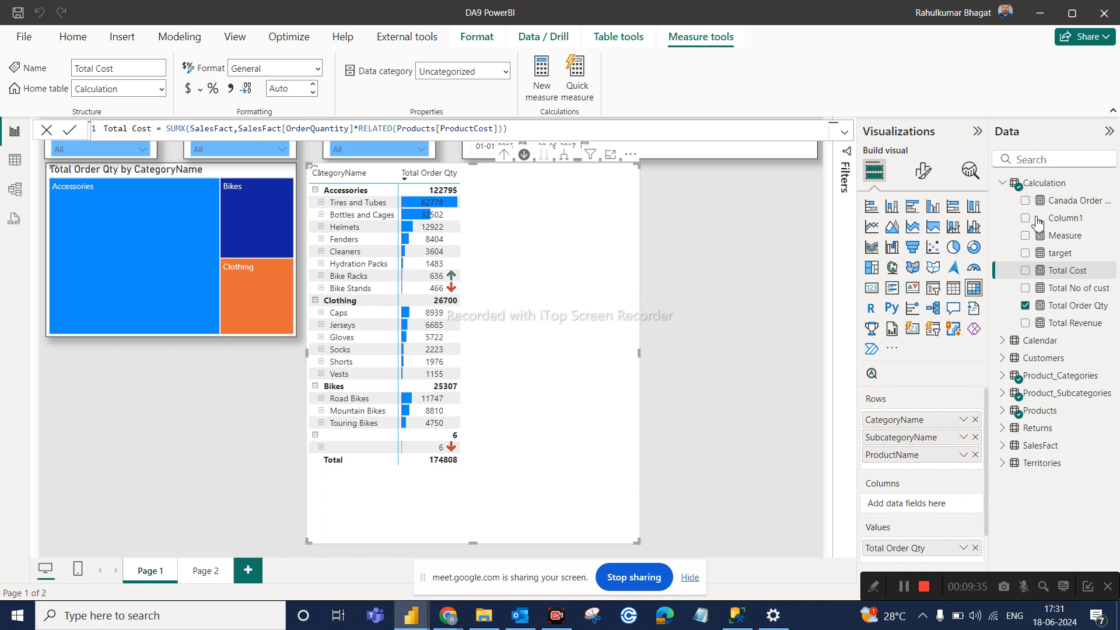
pyautogui.write('Profit =')
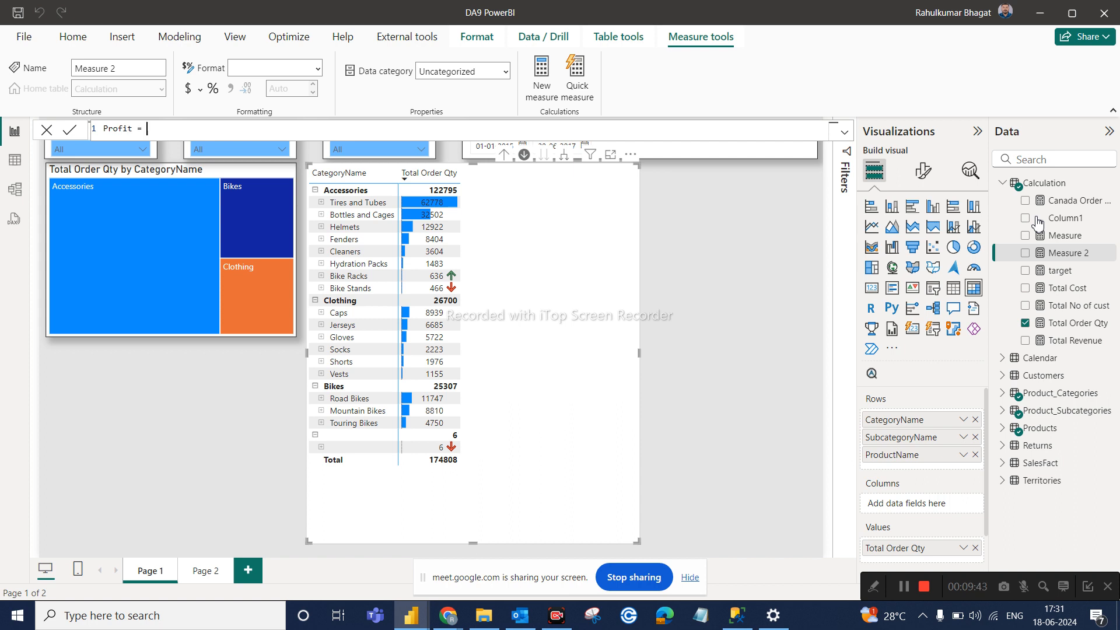
pyautogui.write('reve')
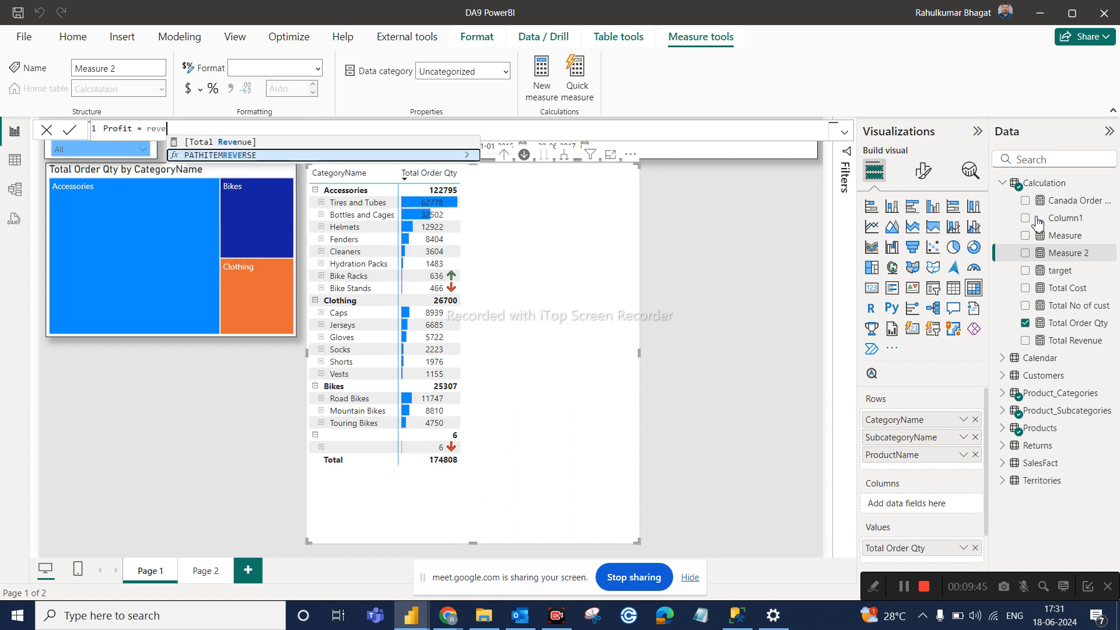
pyautogui.click(230, 143)
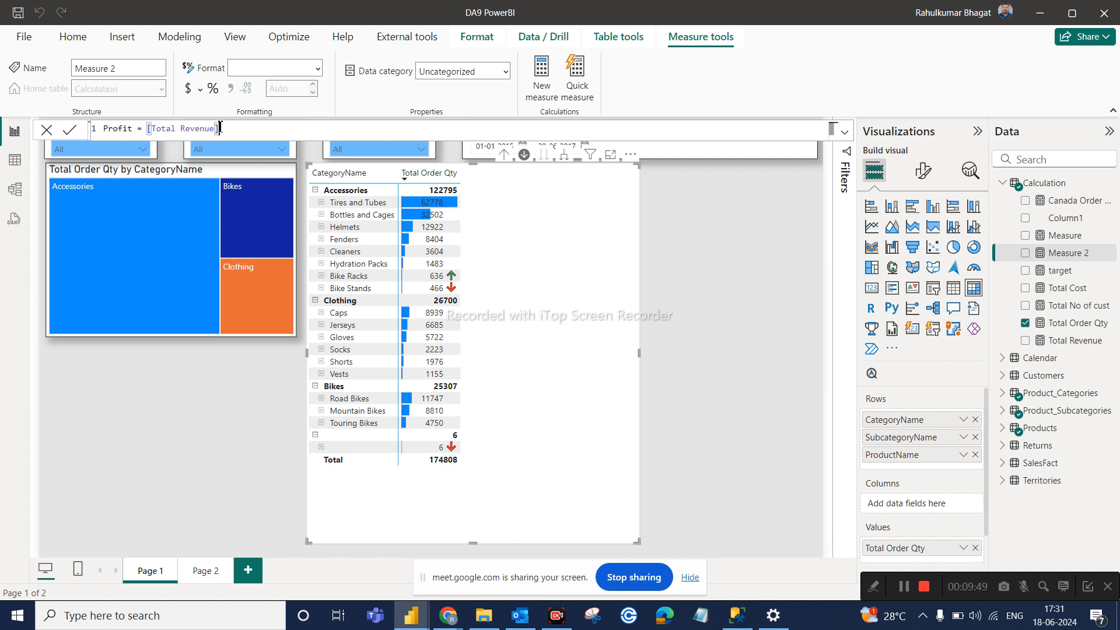
pyautogui.write('-Tot')
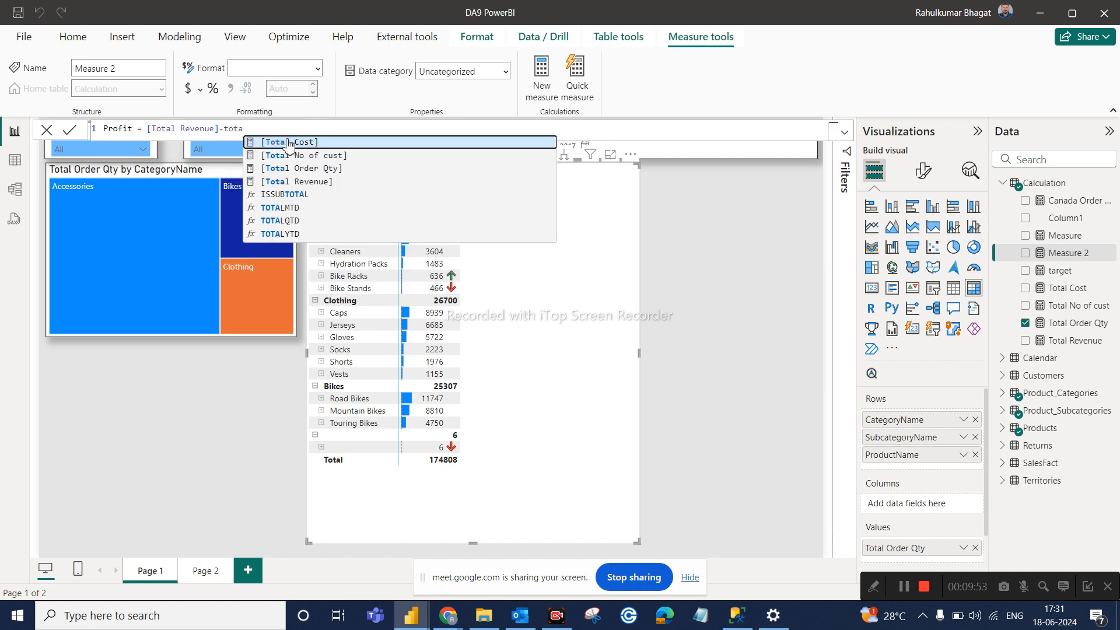
pyautogui.click(289, 142)
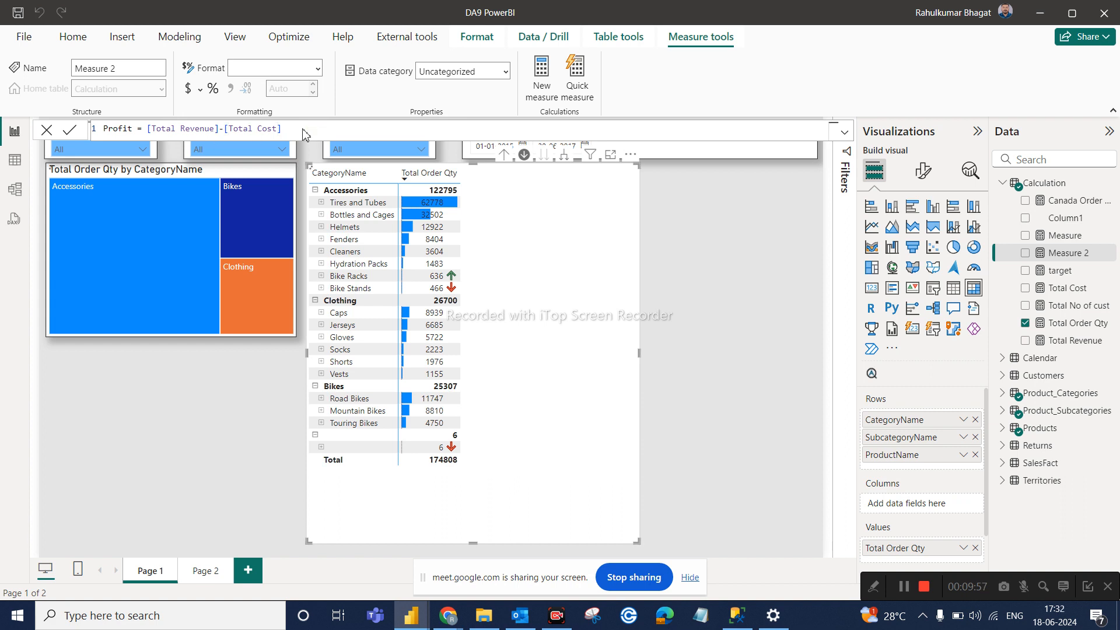
pyautogui.press('Return')
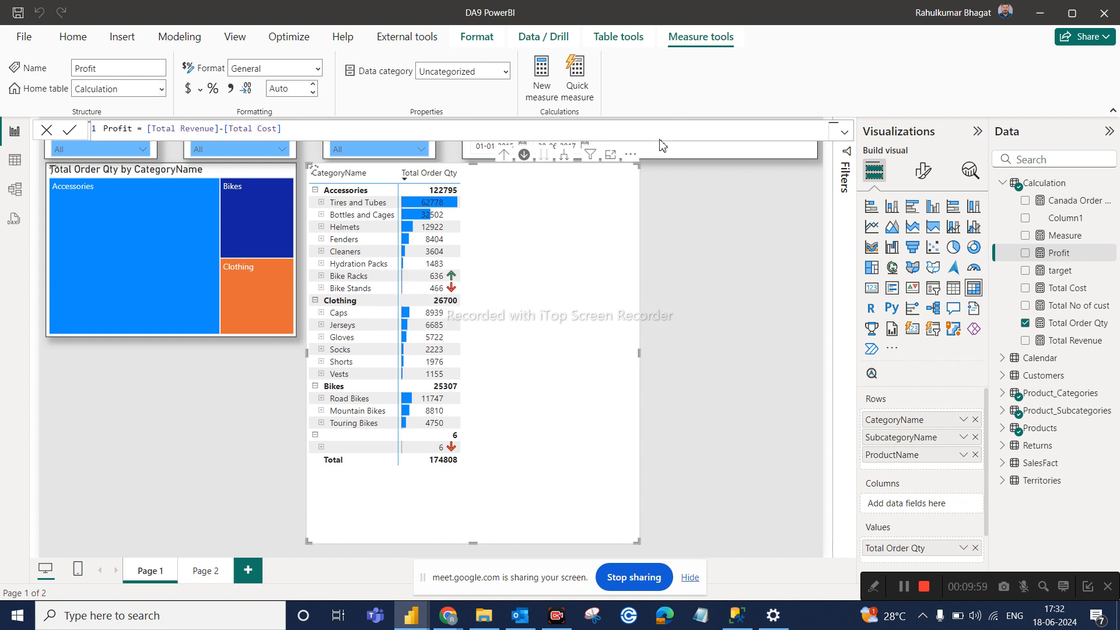
# Add a card visual showing Total Cost in the empty area beside the matrix and shrink it to a compact size
pyautogui.click(751, 237)
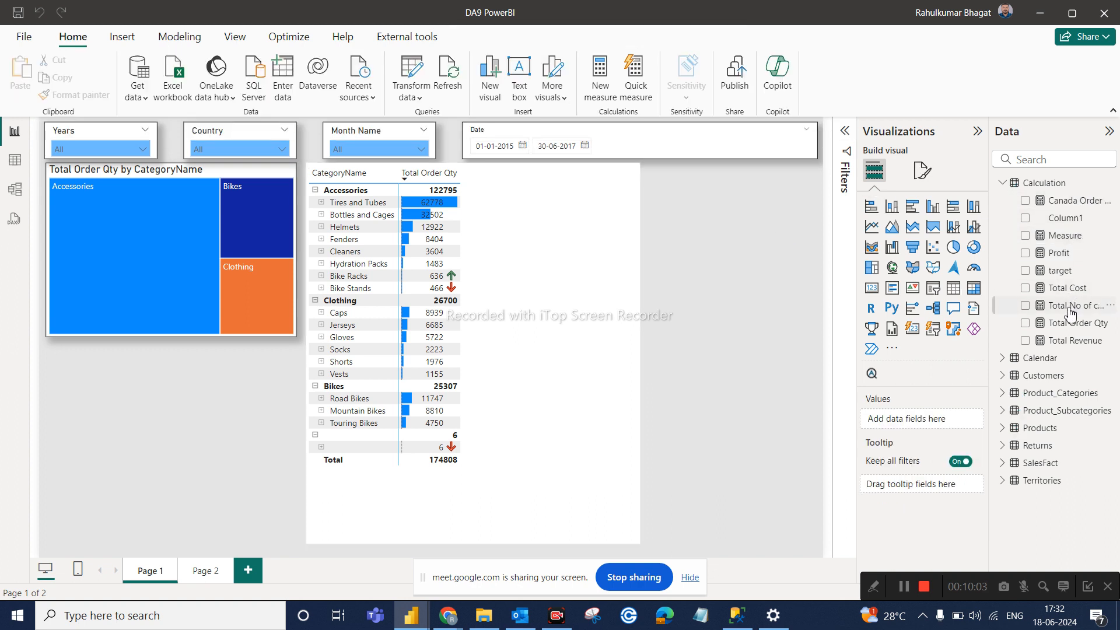
pyautogui.moveTo(1071, 295); pyautogui.dragTo(726, 211)
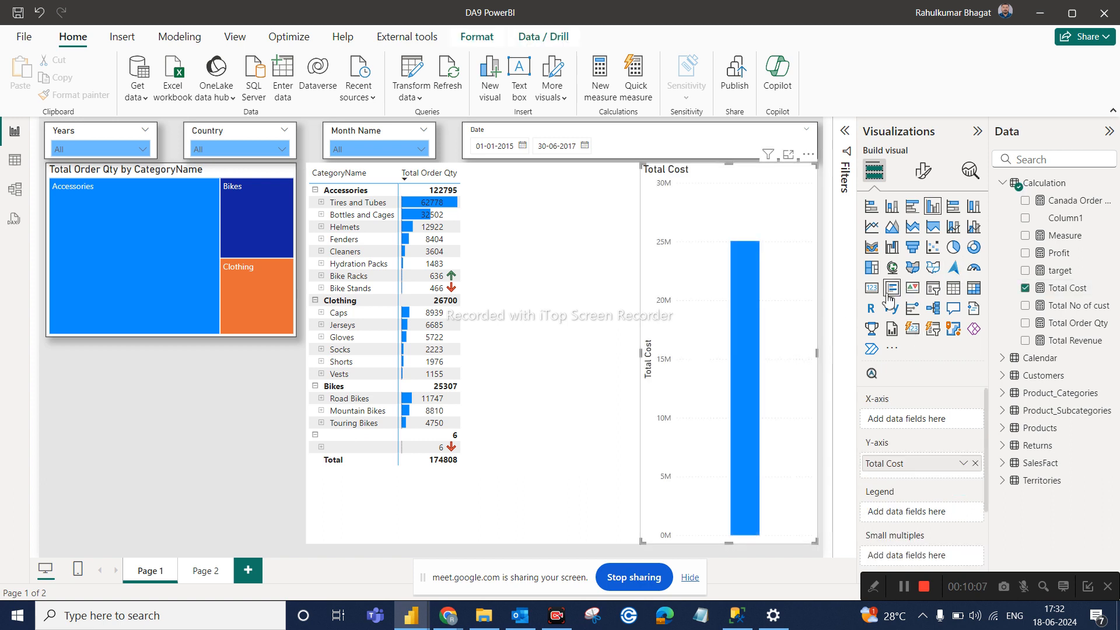
pyautogui.click(871, 290)
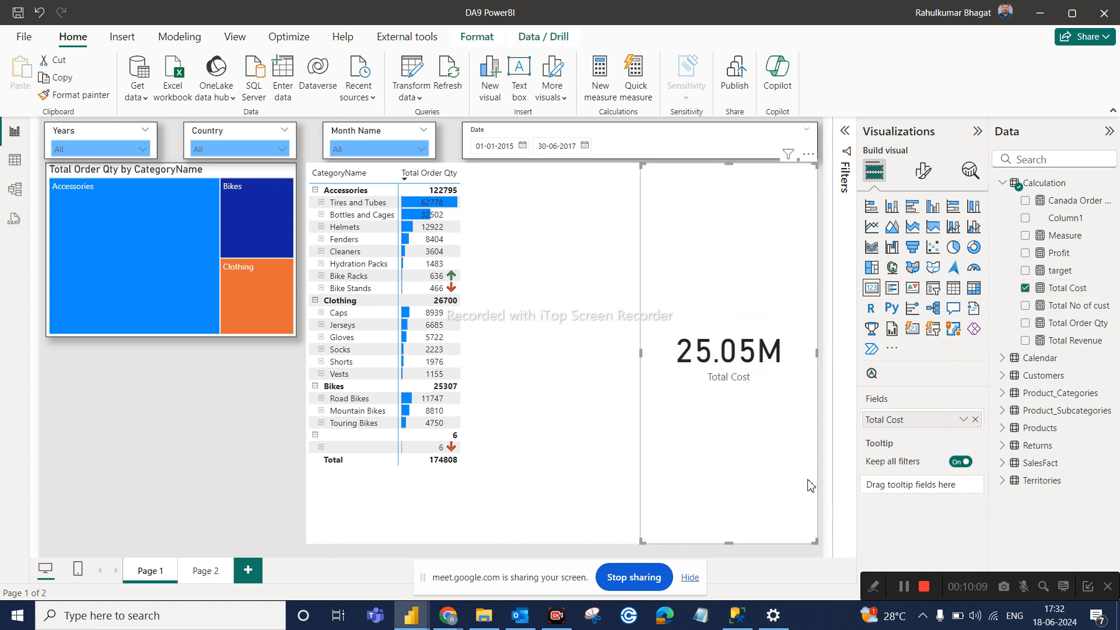
pyautogui.moveTo(816, 543); pyautogui.dragTo(782, 248)
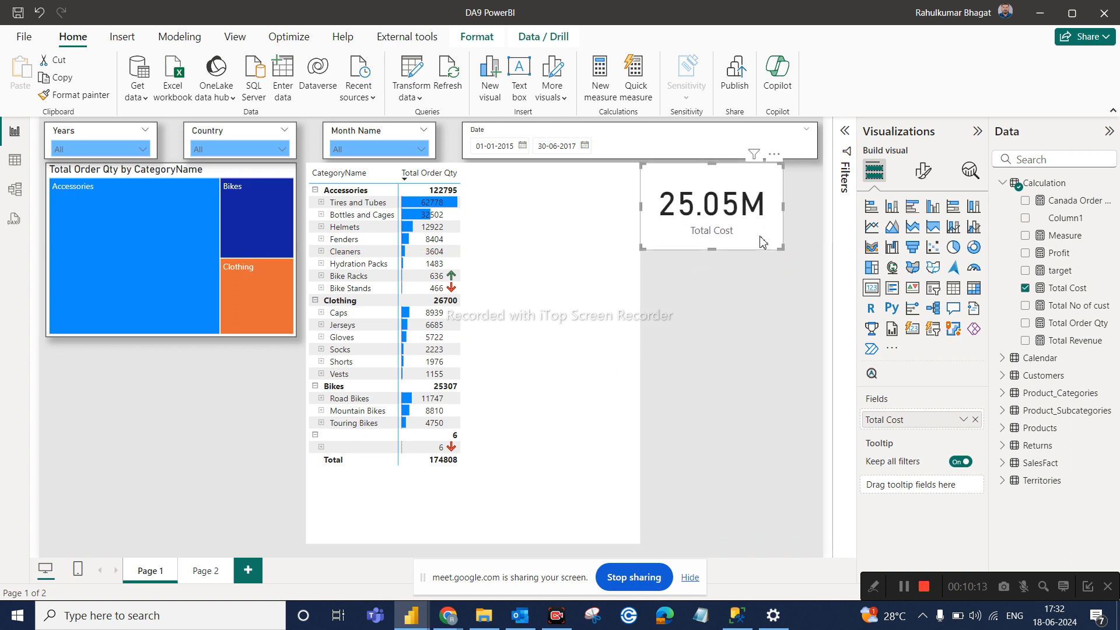
# Duplicate the Total Cost card and place the copy beneath the original
pyautogui.hotkey('ctrl', 'c')
pyautogui.hotkey('ctrl', 'v')
pyautogui.moveTo(770, 407); pyautogui.dragTo(770, 352)
# Replace the copied card's Total Cost field with Total Revenue and align the card under the first one
pyautogui.moveTo(1077, 340); pyautogui.dragTo(950, 435)
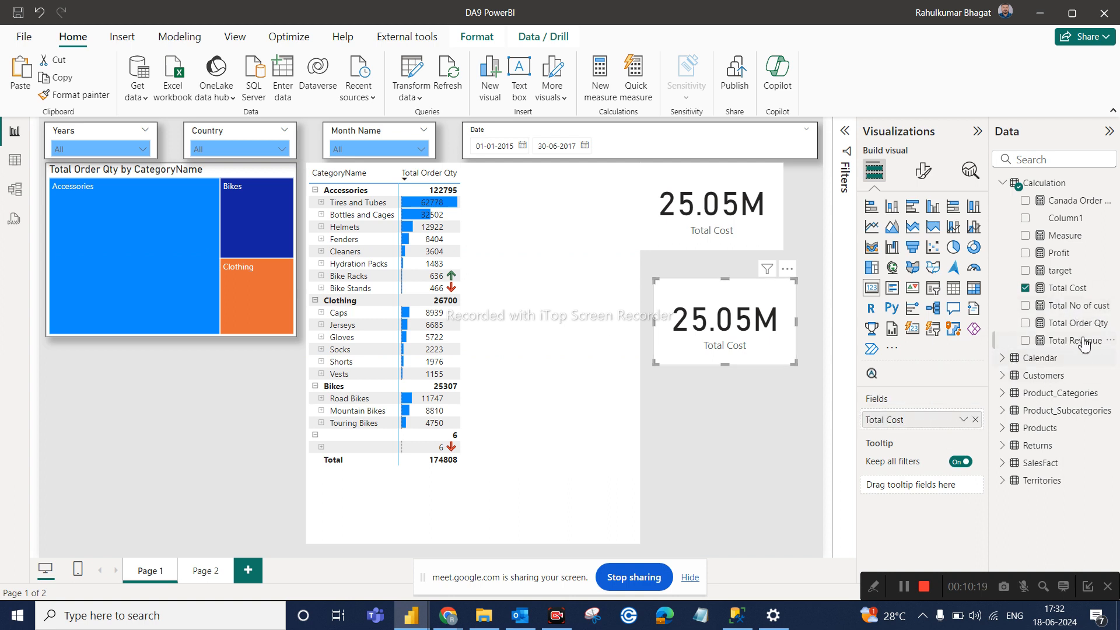
pyautogui.moveTo(1078, 341); pyautogui.dragTo(943, 417)
pyautogui.click(1030, 349)
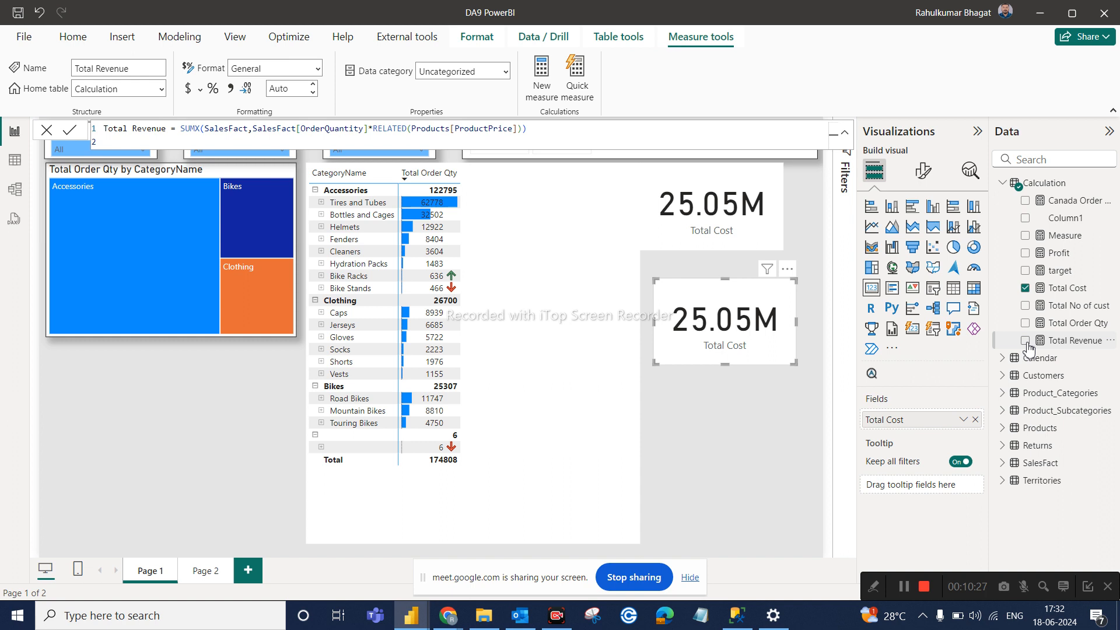
pyautogui.click(1028, 345)
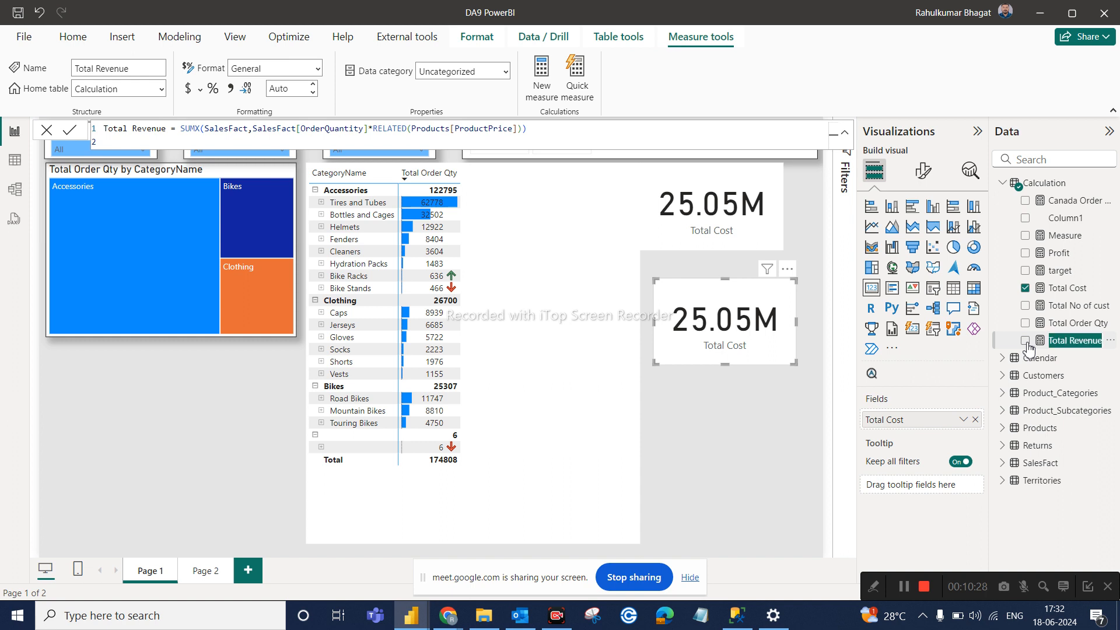
pyautogui.click(976, 420)
pyautogui.moveTo(1074, 341); pyautogui.dragTo(951, 417)
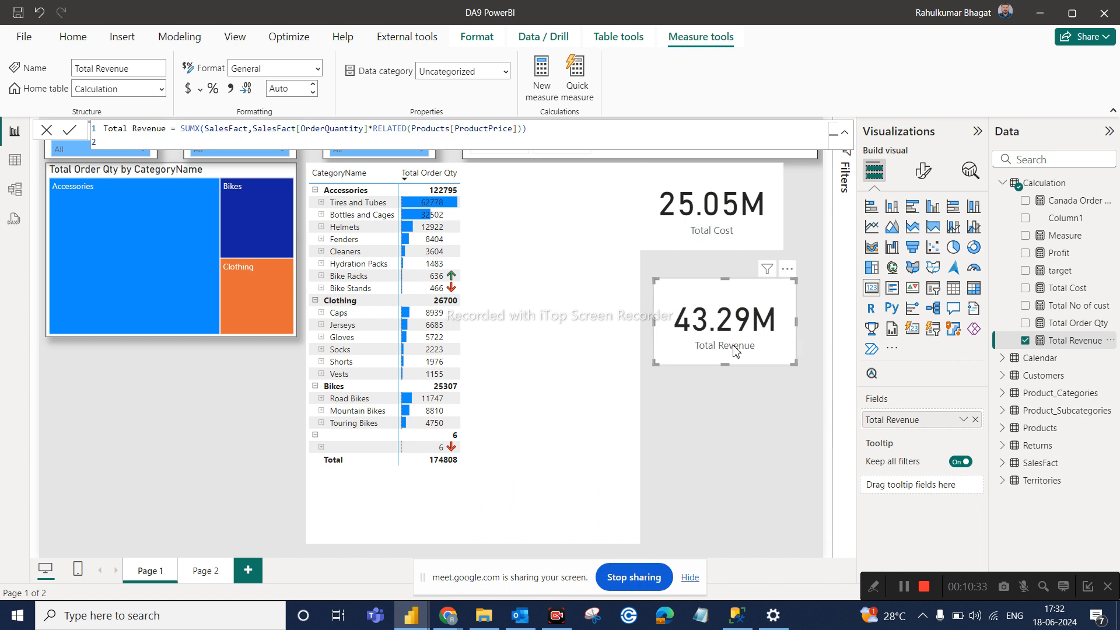
pyautogui.moveTo(735, 336); pyautogui.dragTo(723, 324)
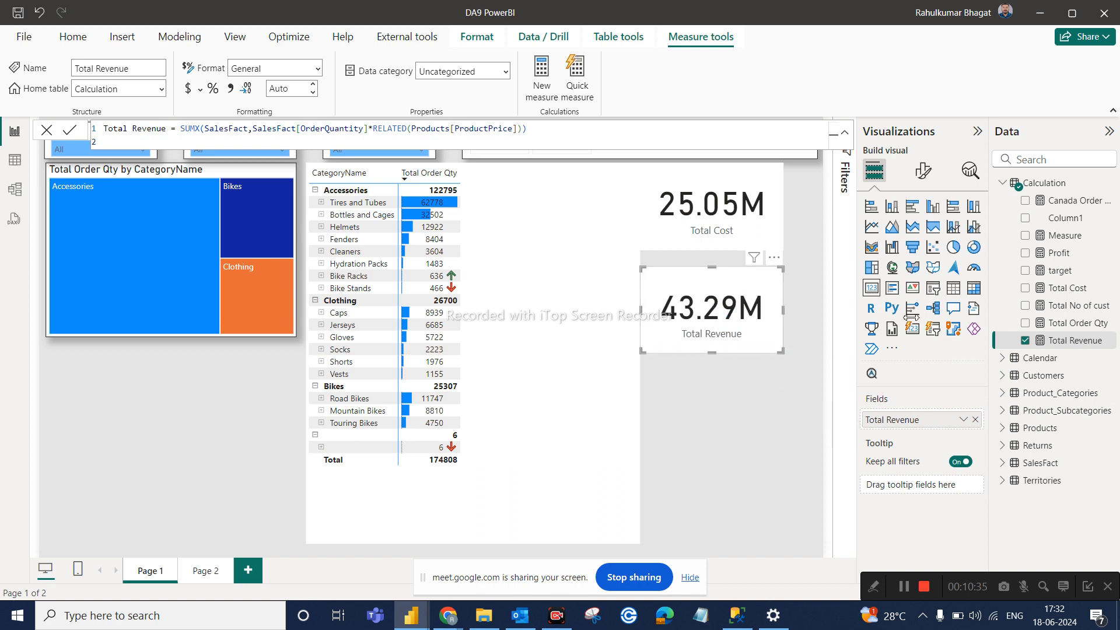
# Duplicate the Total Revenue card, align the copy beneath it and replace its field with Profit
pyautogui.click(797, 403)
pyautogui.click(754, 342)
pyautogui.hotkey('ctrl', 'c')
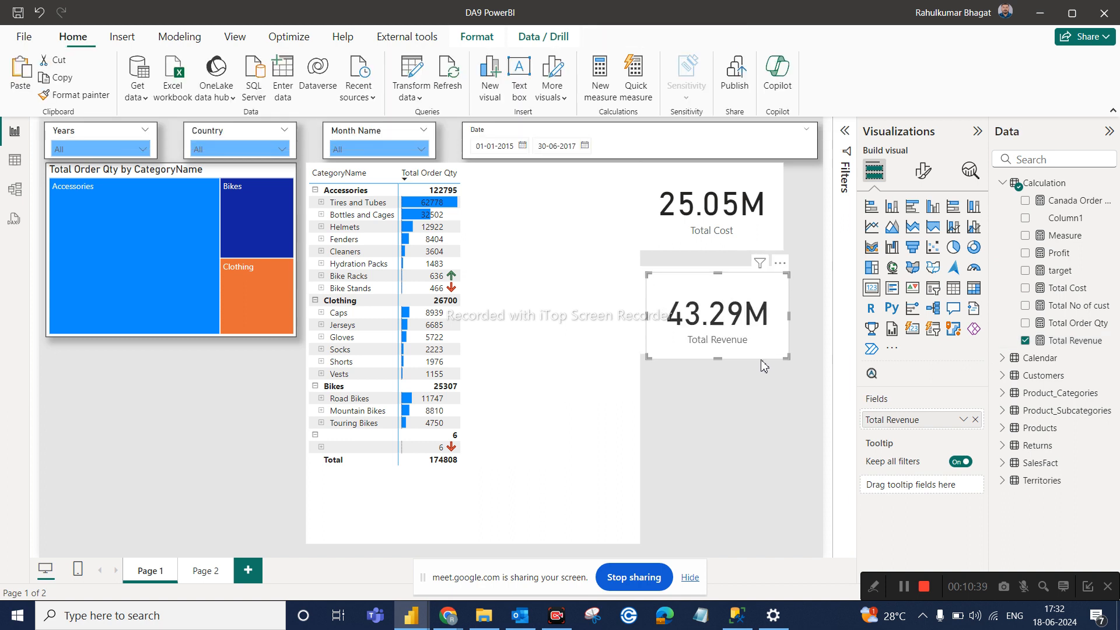
pyautogui.hotkey('ctrl', 'v')
pyautogui.moveTo(746, 463); pyautogui.dragTo(745, 449)
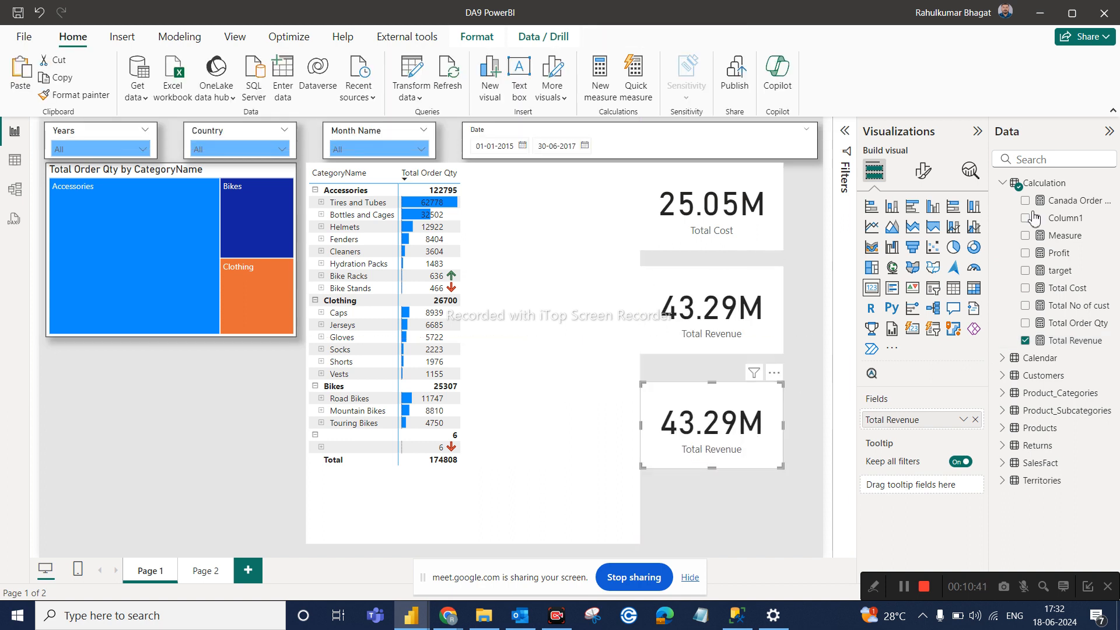
pyautogui.moveTo(1065, 257); pyautogui.dragTo(932, 426)
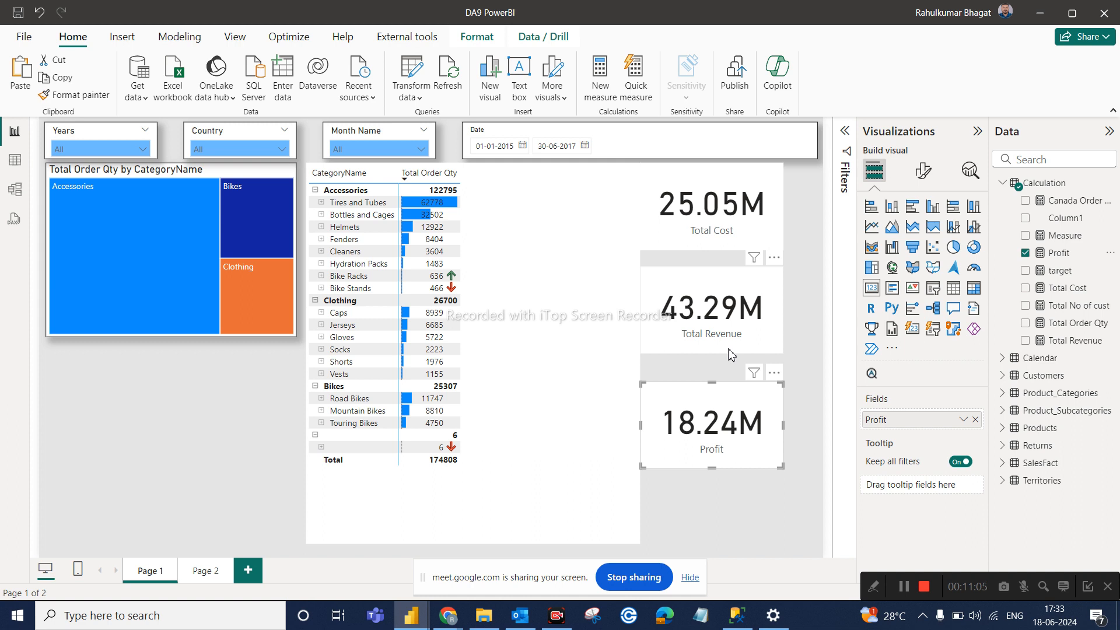
# Review the Total Cost measure's SUMX formula in the expanded formula editor with enlarged text
pyautogui.click(1068, 287)
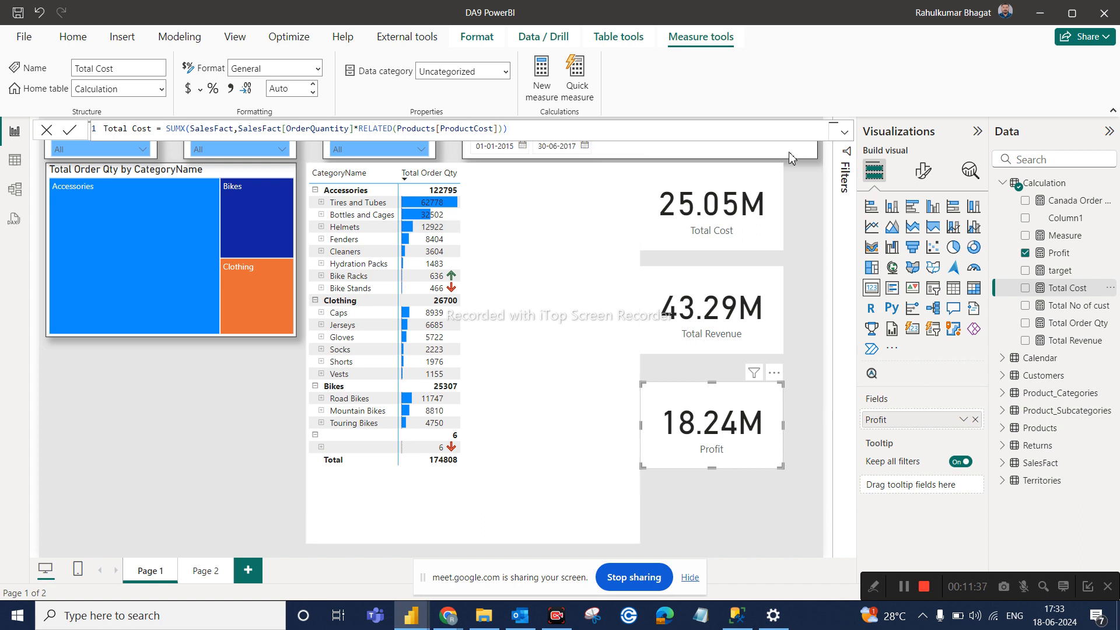
pyautogui.click(845, 136)
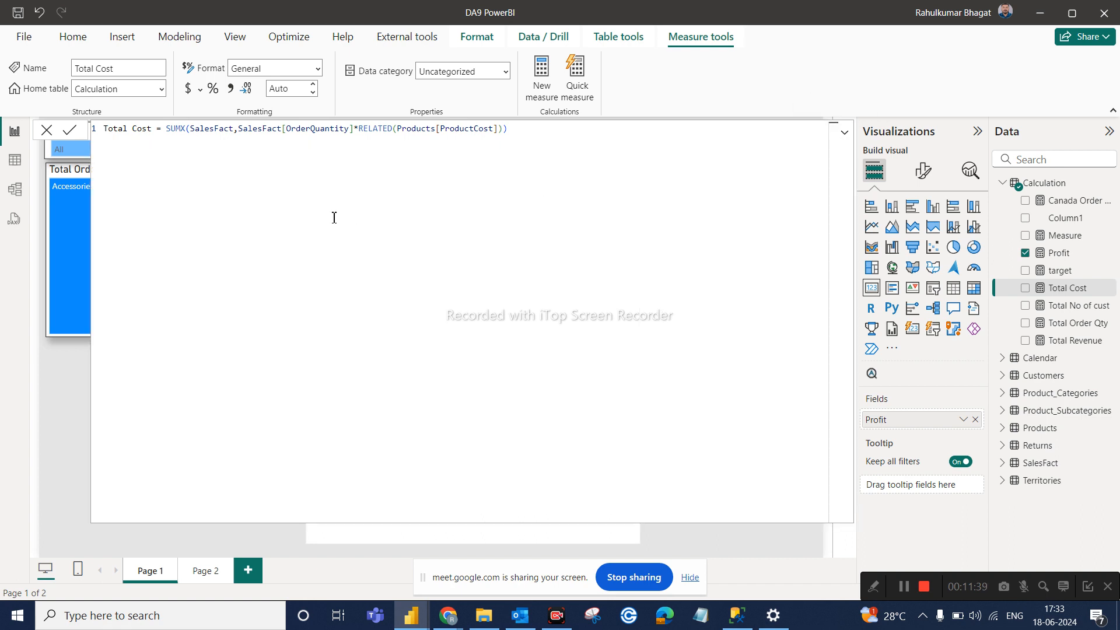
pyautogui.hotkey('ctrl', 'a')
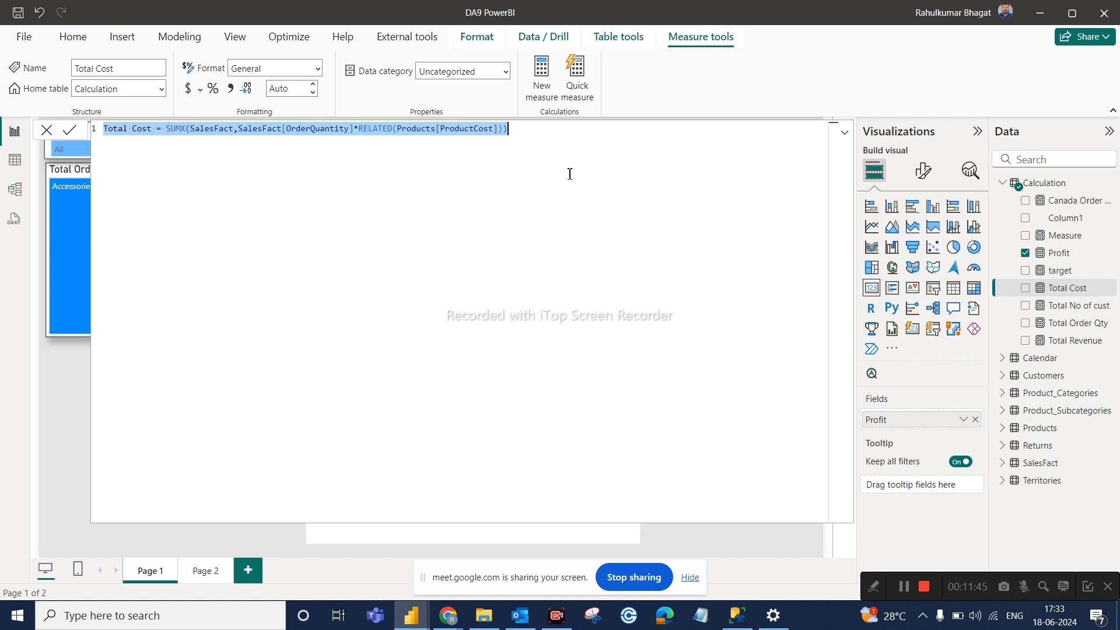
pyautogui.click(517, 130)
pyautogui.hotkey('ctrl', 'a')
pyautogui.keyDown('ctrl'); pyautogui.scroll(5, 516, 131); pyautogui.keyUp('ctrl')
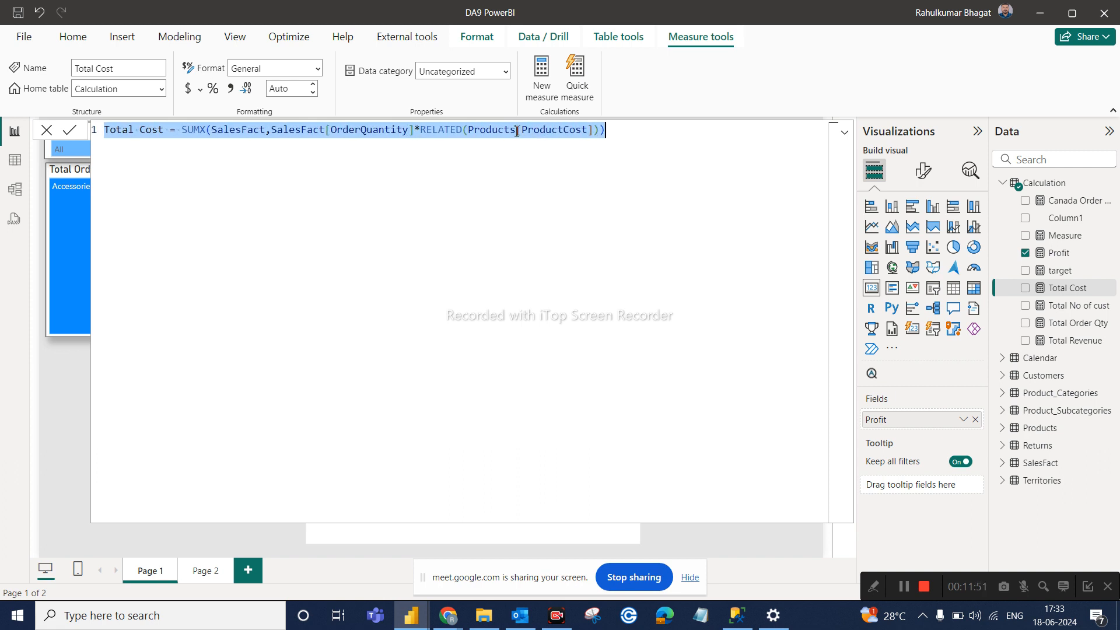
pyautogui.keyDown('ctrl'); pyautogui.scroll(4, 517, 130); pyautogui.keyUp('ctrl')
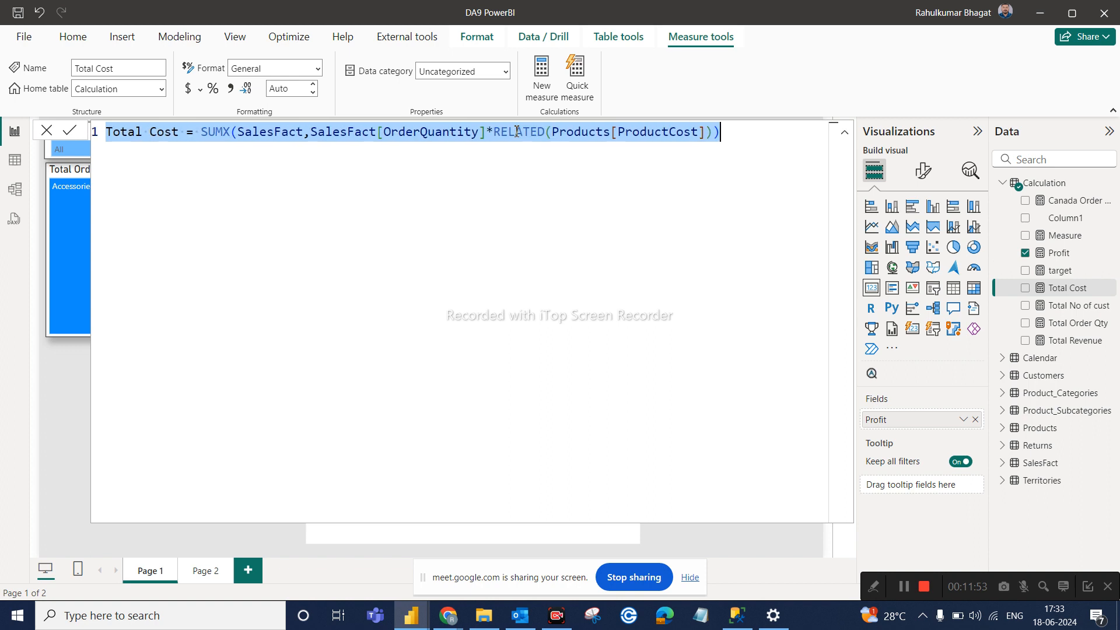
pyautogui.click(487, 251)
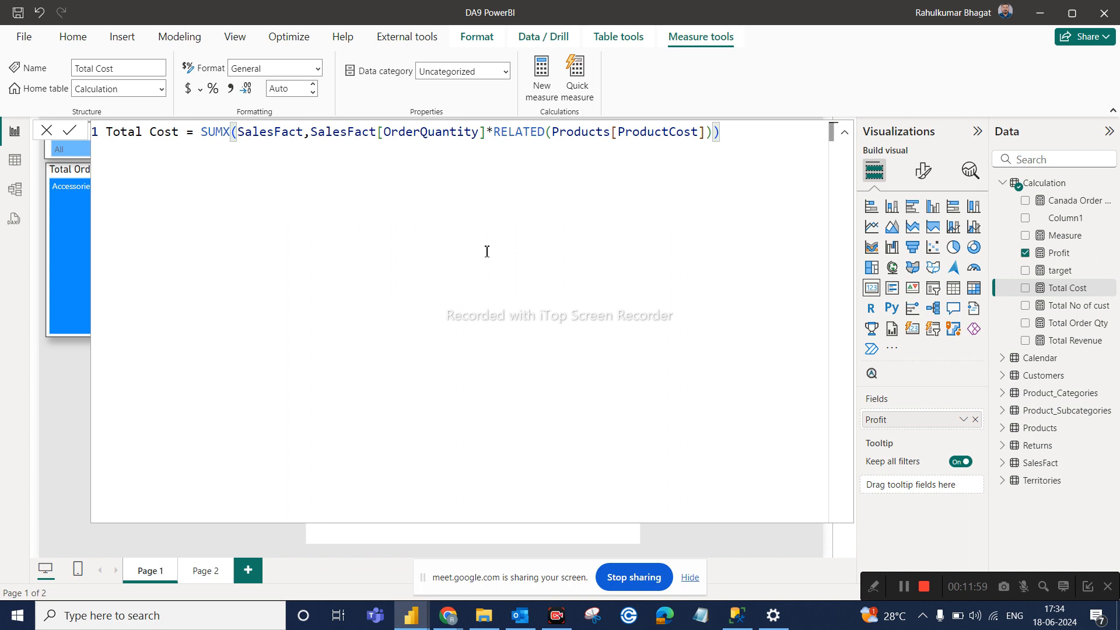
pyautogui.click(844, 134)
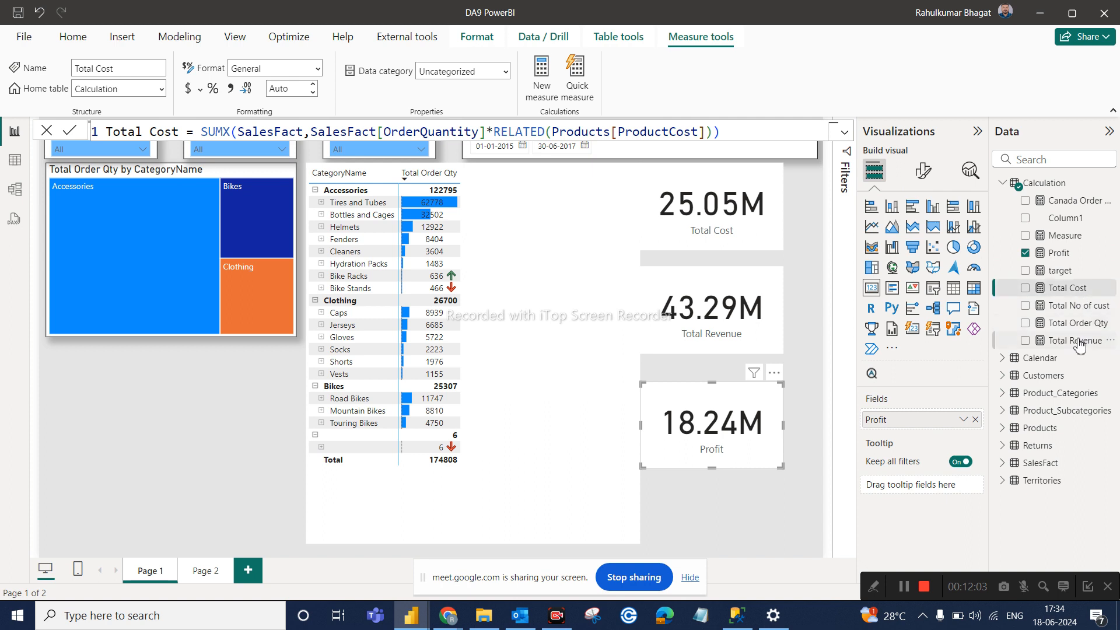
# Examine the Returns table's data and its ReturnQuantity column, and return to the report page
pyautogui.click(1004, 185)
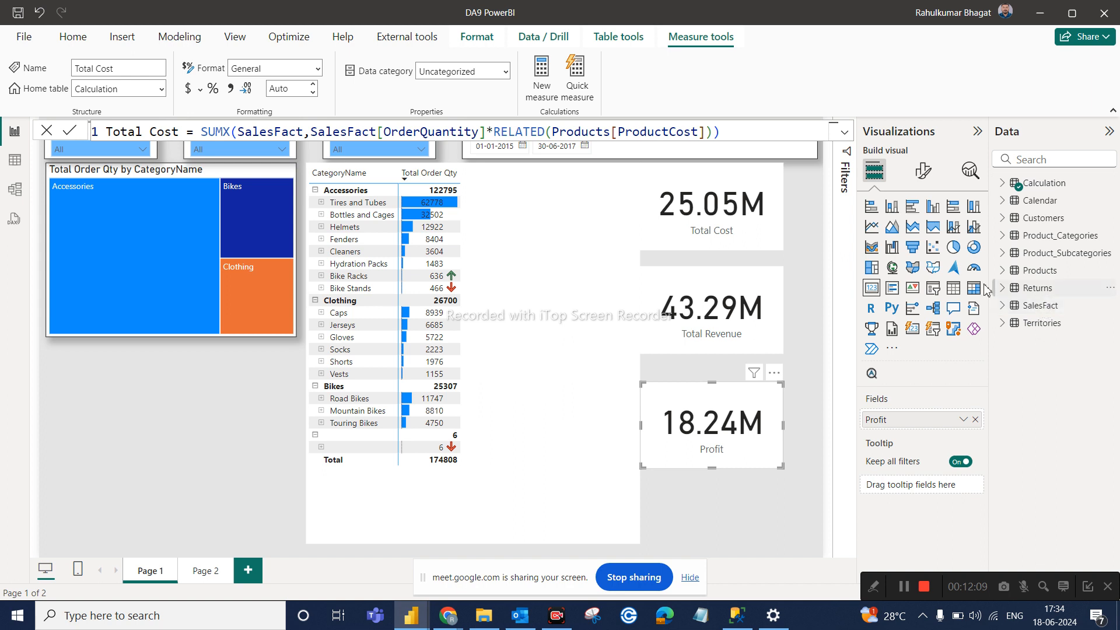
pyautogui.click(15, 161)
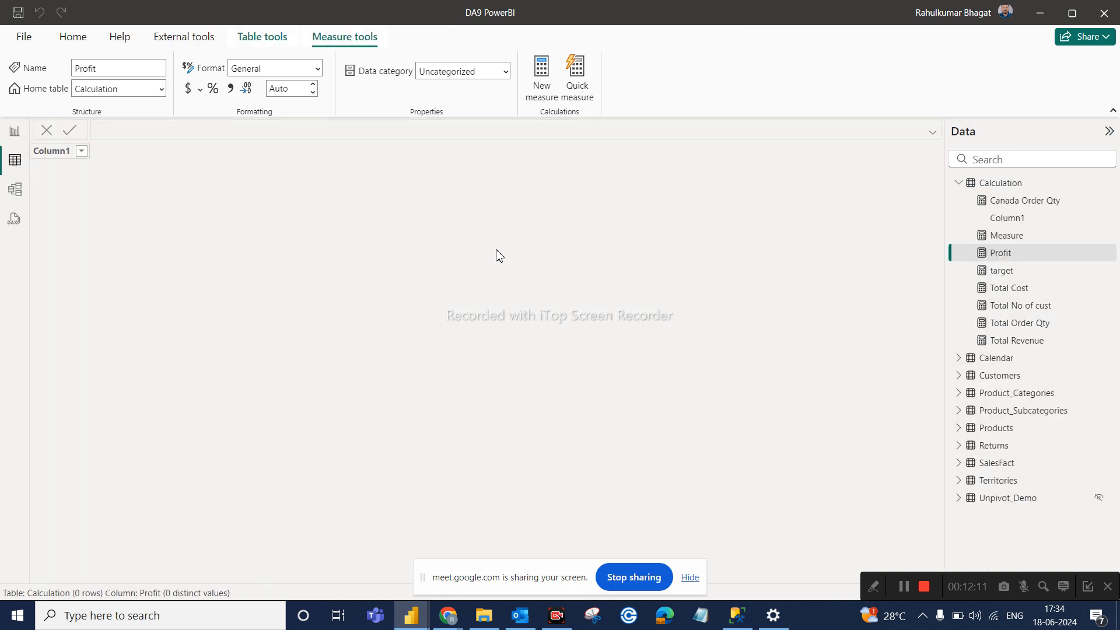
pyautogui.click(1004, 447)
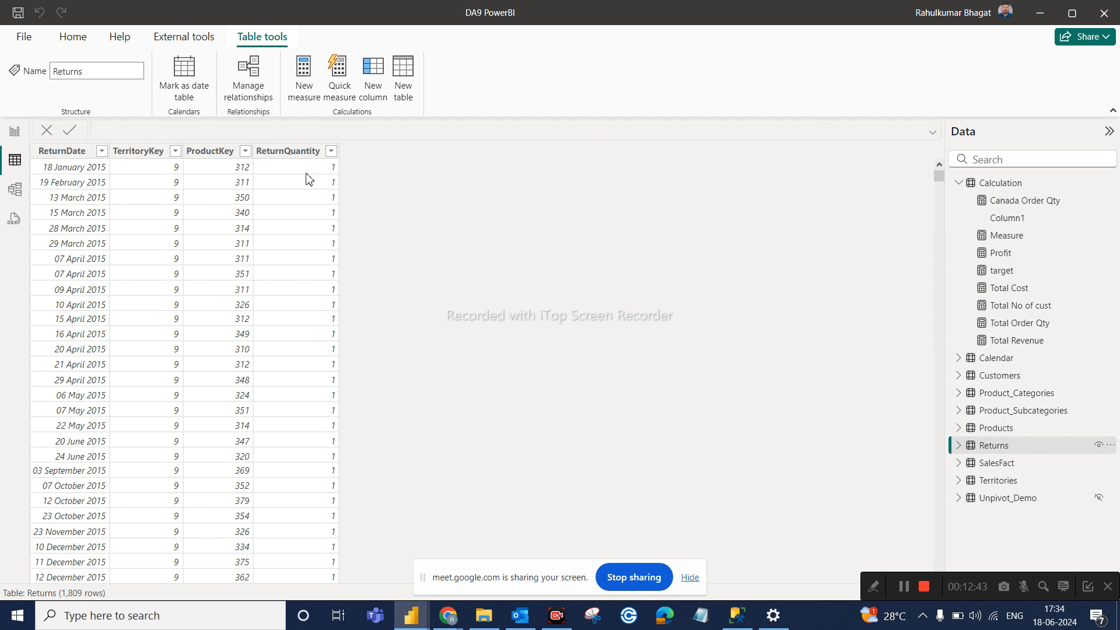
pyautogui.click(304, 153)
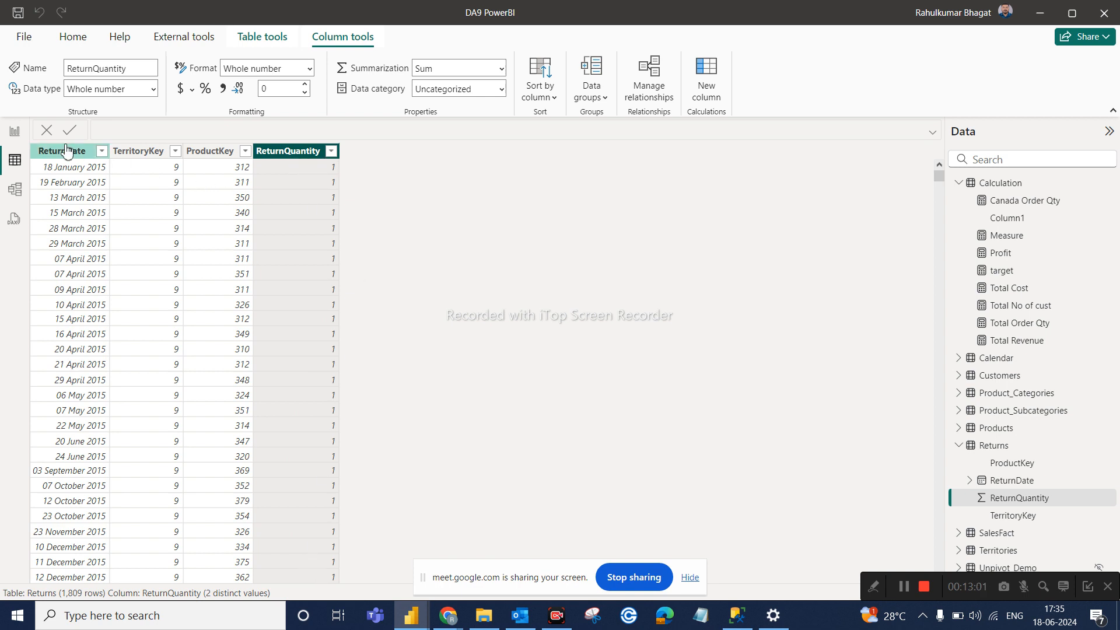
pyautogui.click(18, 129)
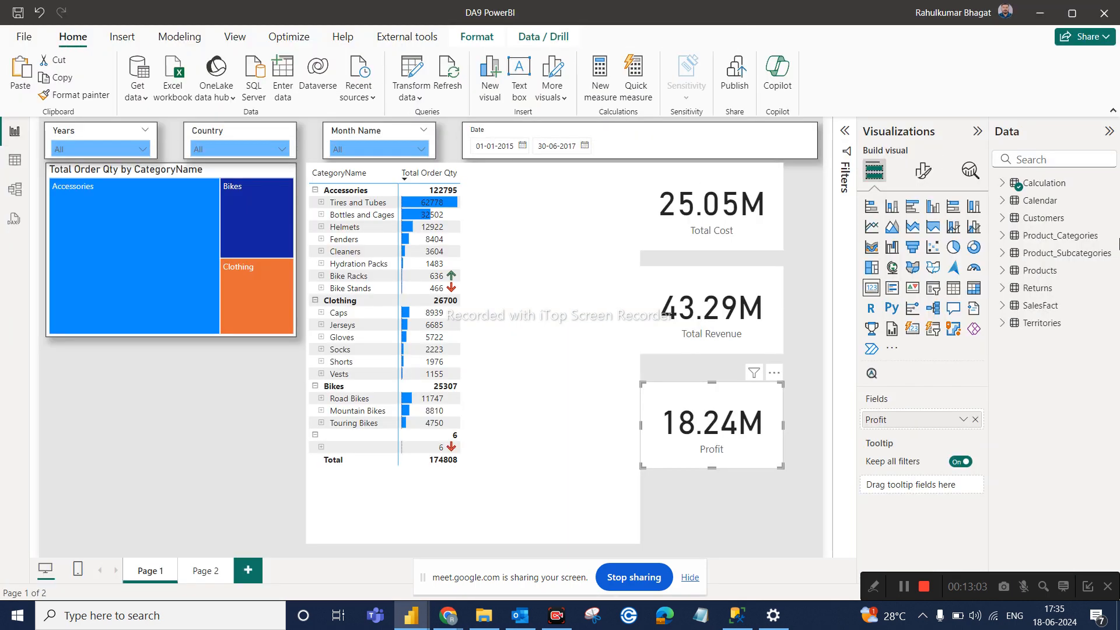
# Create the measure Total Return Qty = sum(Returns[ReturnQuantity]) in the Calculation table
pyautogui.click(1110, 183)
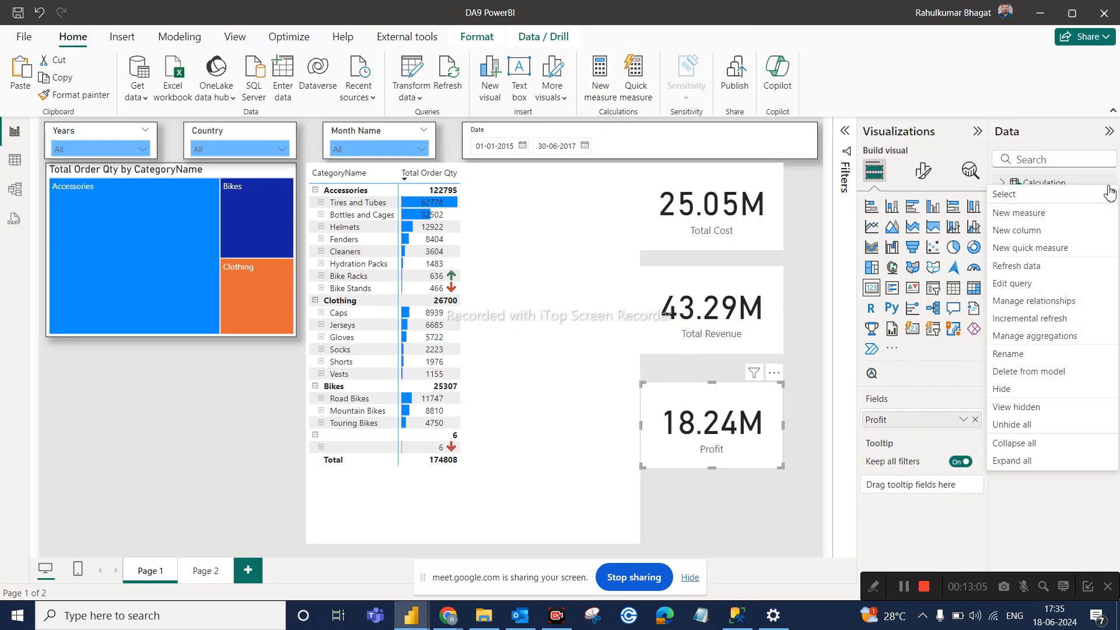
pyautogui.press('Escape')
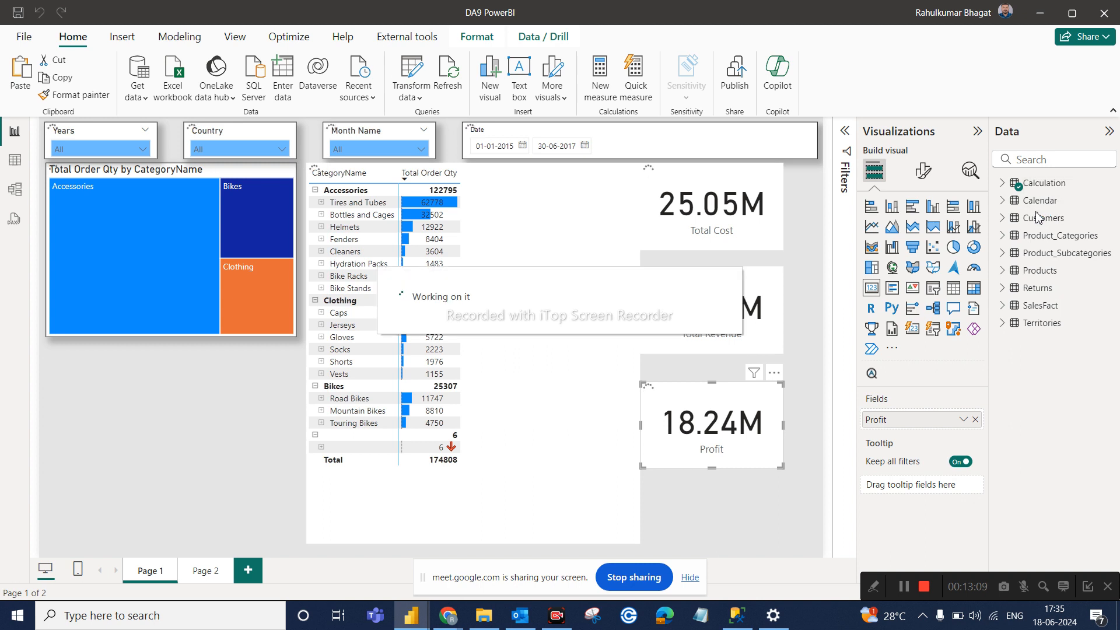
pyautogui.write('t')
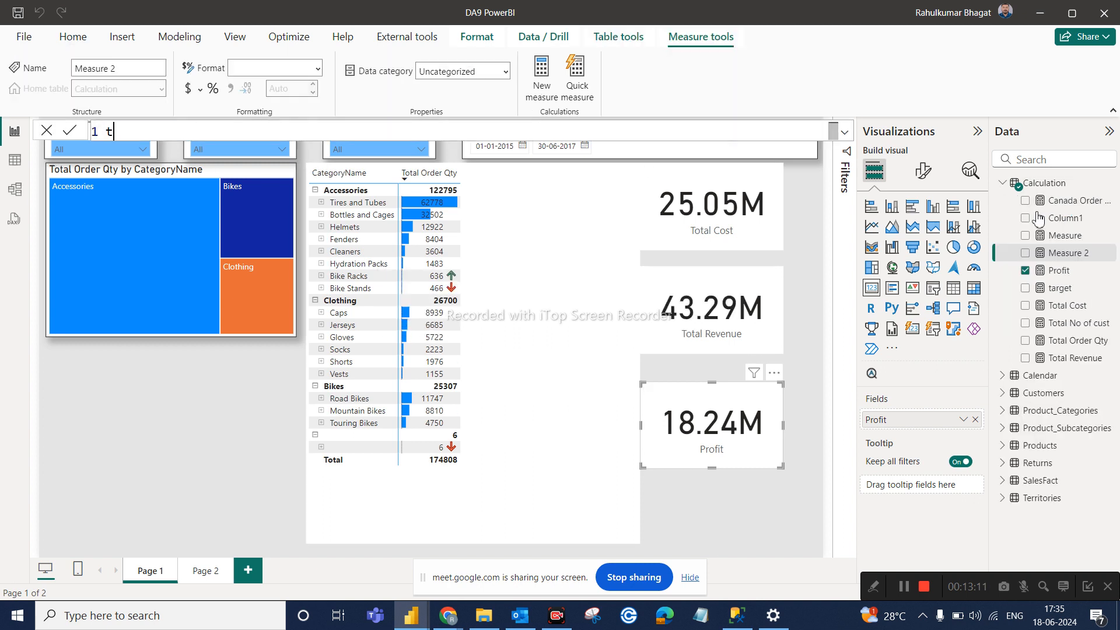
pyautogui.press('BackSpace')
pyautogui.write('T')
pyautogui.write('otal')
pyautogui.write(' Retu')
pyautogui.write('en')
pyautogui.press('BackSpace')
pyautogui.press('BackSpace')
pyautogui.write('rn ')
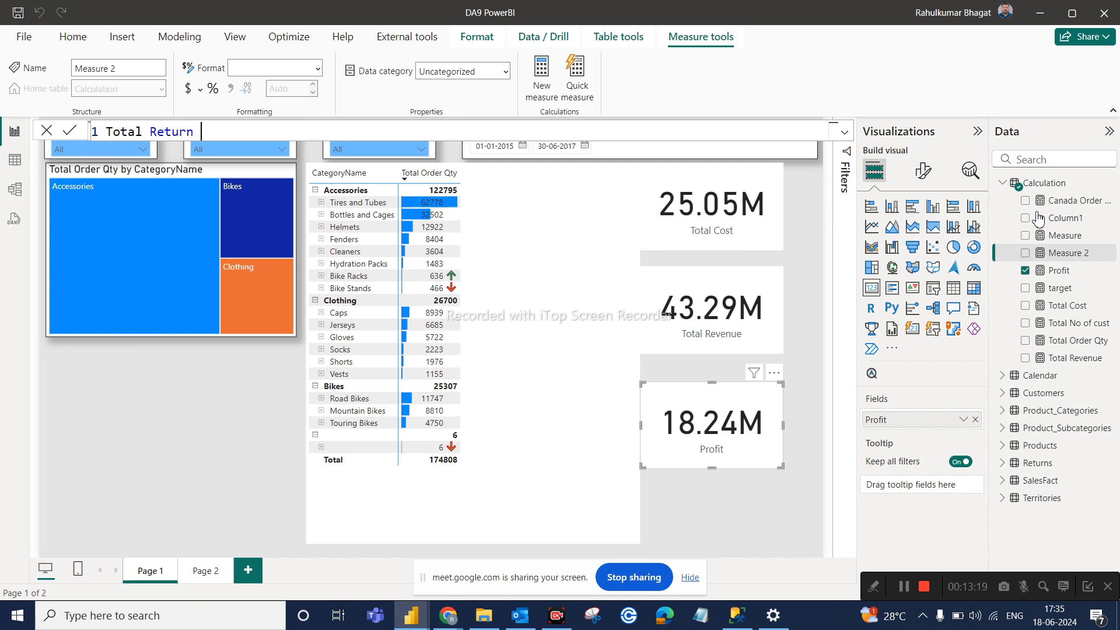
pyautogui.write('Qty = s')
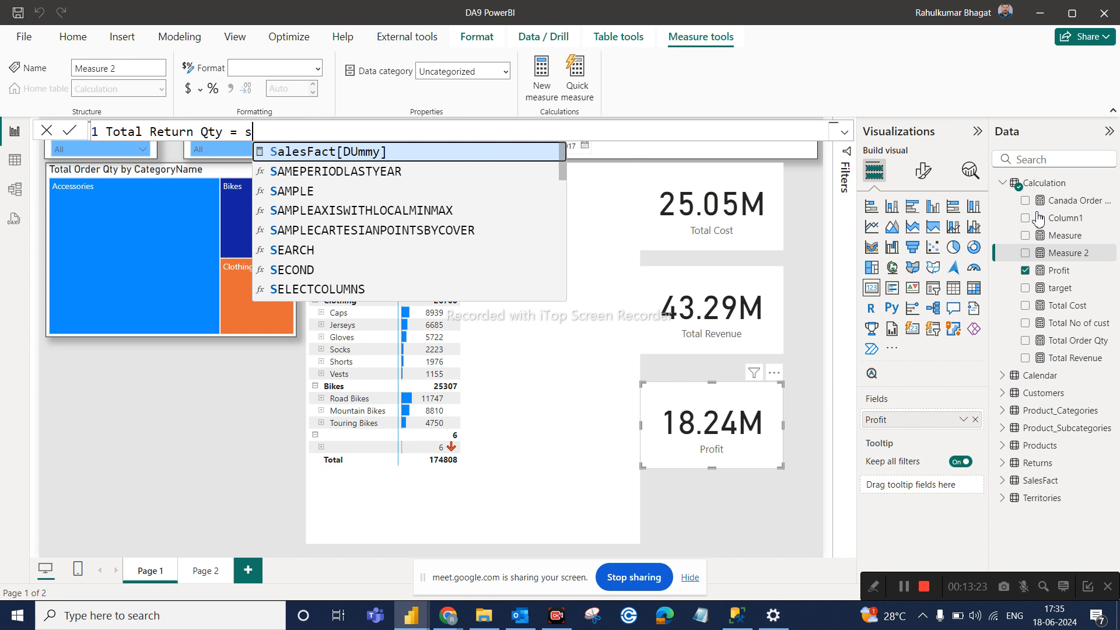
pyautogui.write('um(reti')
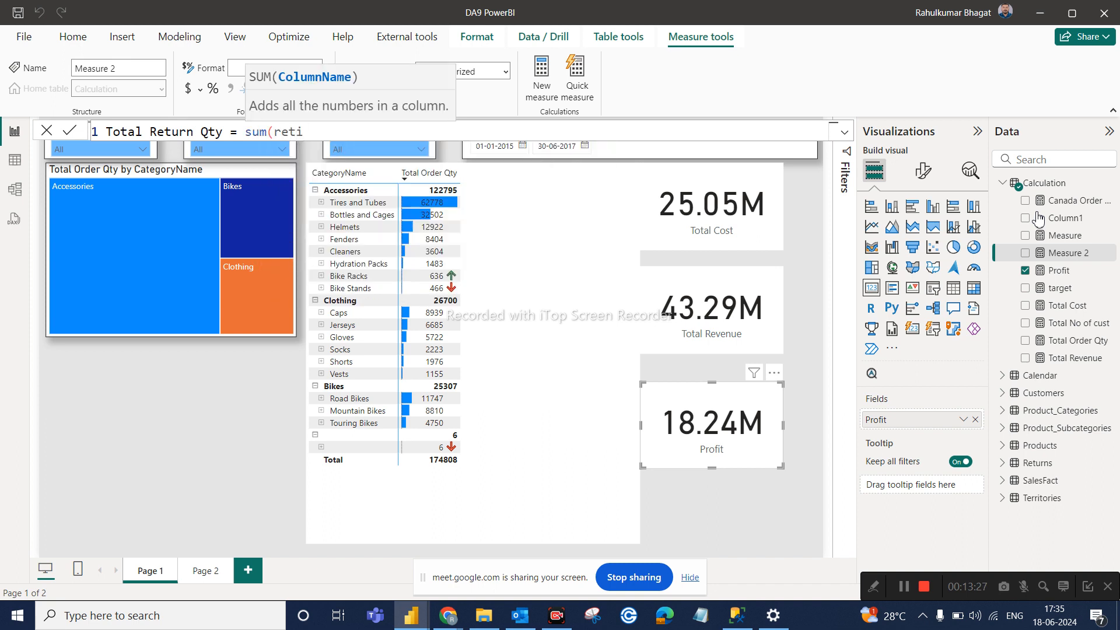
pyautogui.press('BackSpace')
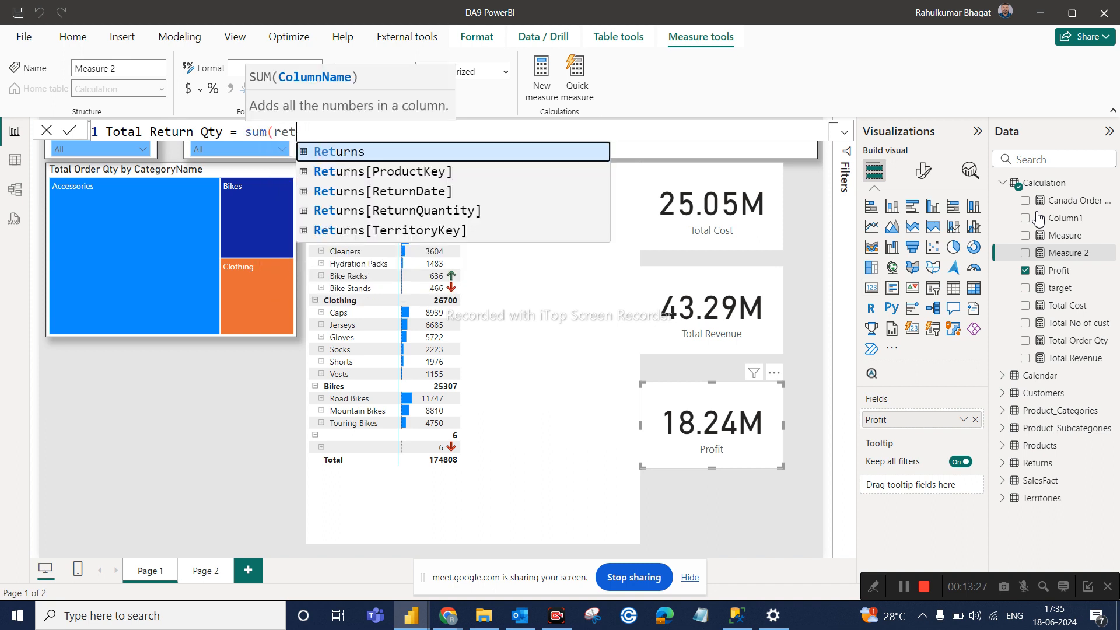
pyautogui.click(424, 214)
pyautogui.write(')')
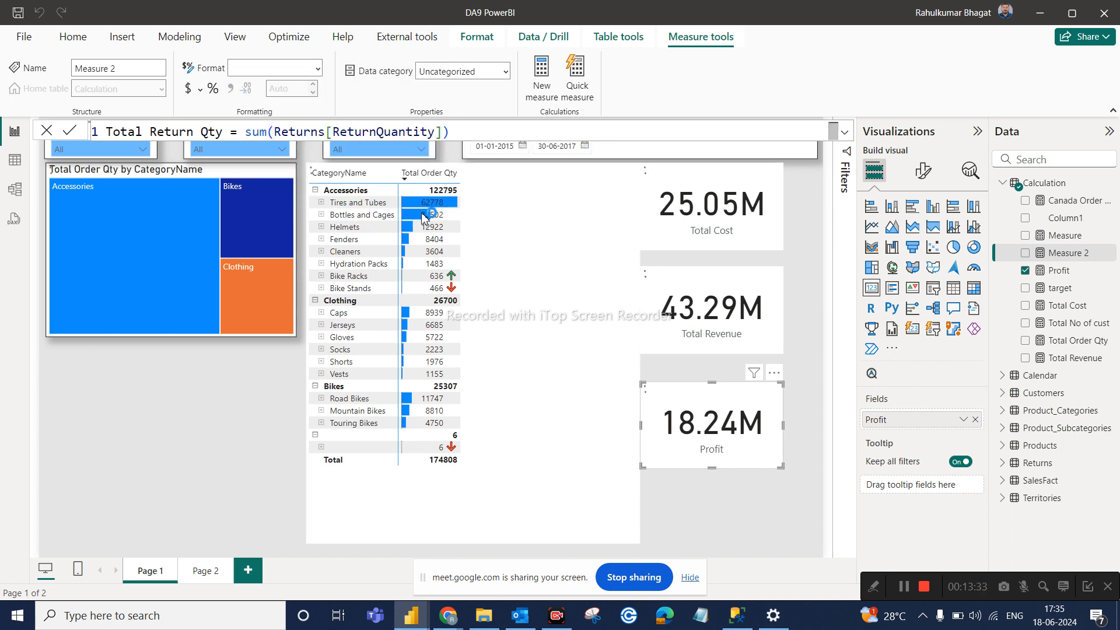
pyautogui.press('Return')
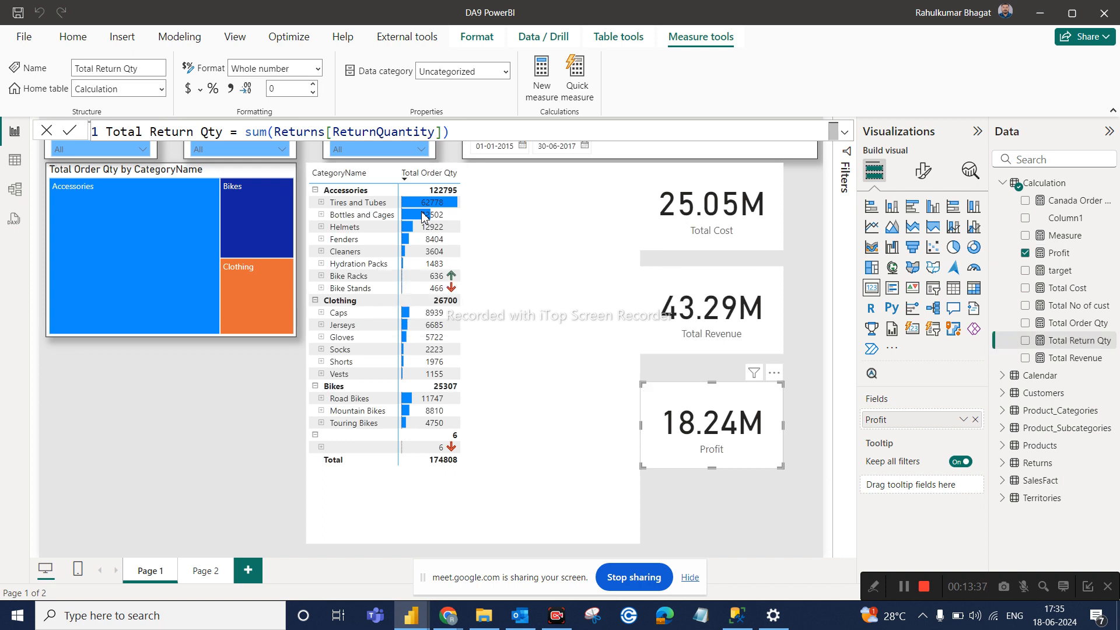
# Move the Profit card up, place a copy beneath it and replace the copy's field with Total Return Qty
pyautogui.moveTo(713, 408); pyautogui.dragTo(711, 491)
pyautogui.hotkey('ctrl', 'c')
pyautogui.hotkey('ctrl', 'v')
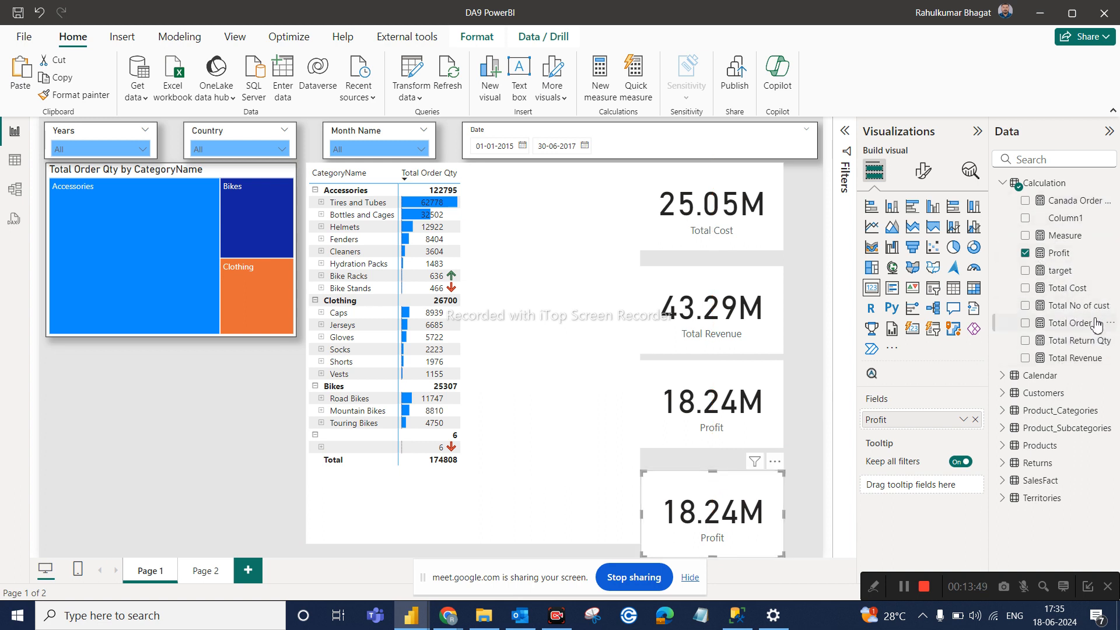
pyautogui.moveTo(1085, 344); pyautogui.dragTo(937, 419)
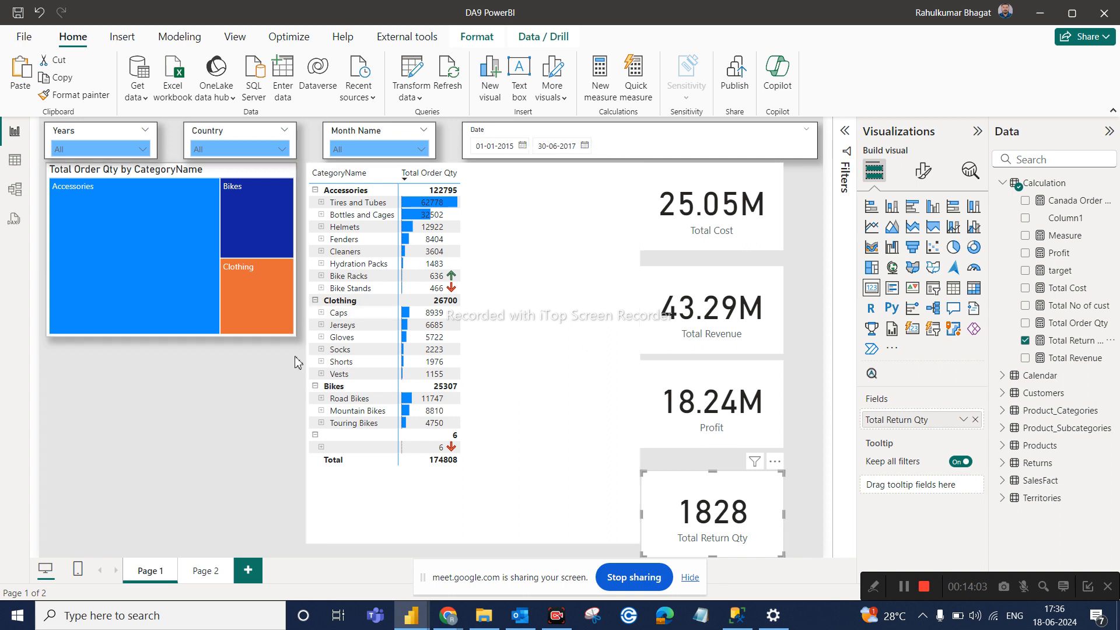
pyautogui.click(687, 328)
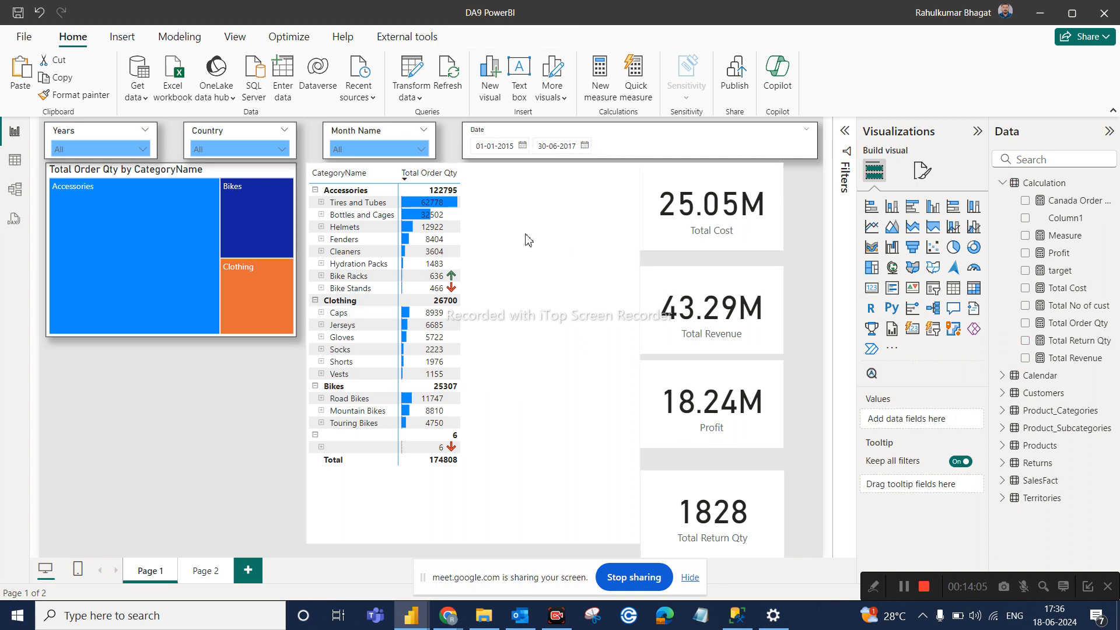
pyautogui.click(237, 437)
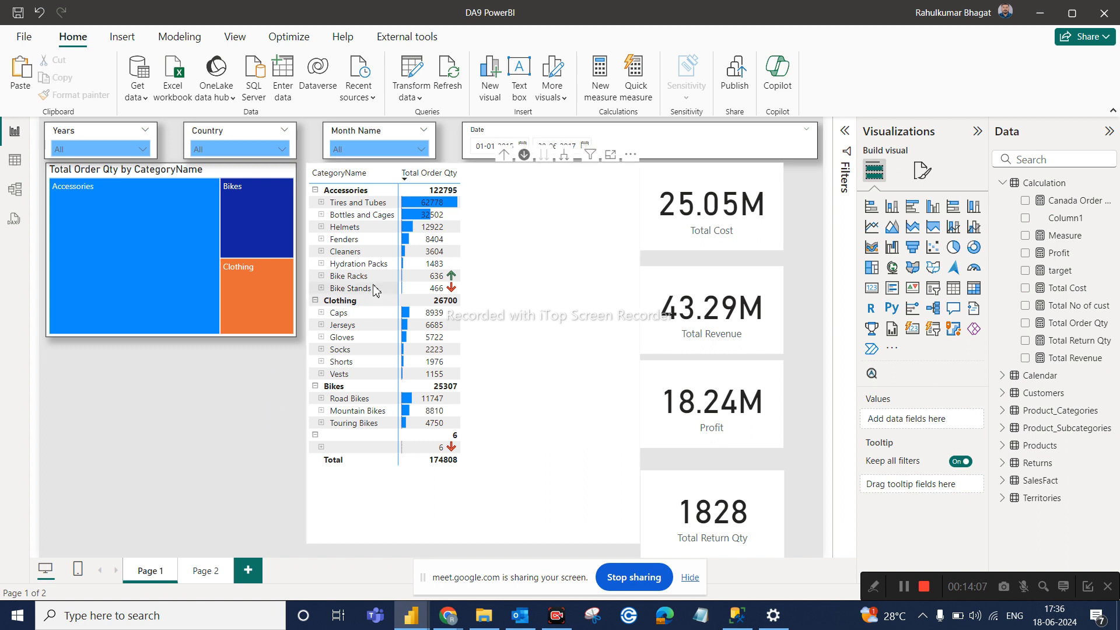
pyautogui.click(647, 316)
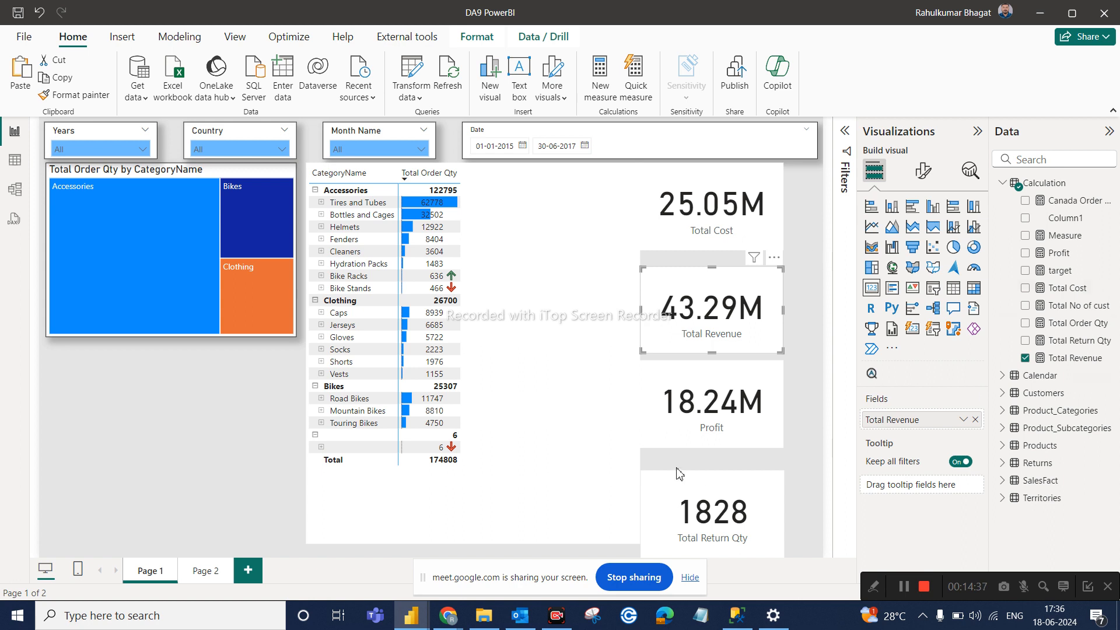
# Launch Excel from the system search and minimize its startup window
pyautogui.click(223, 623)
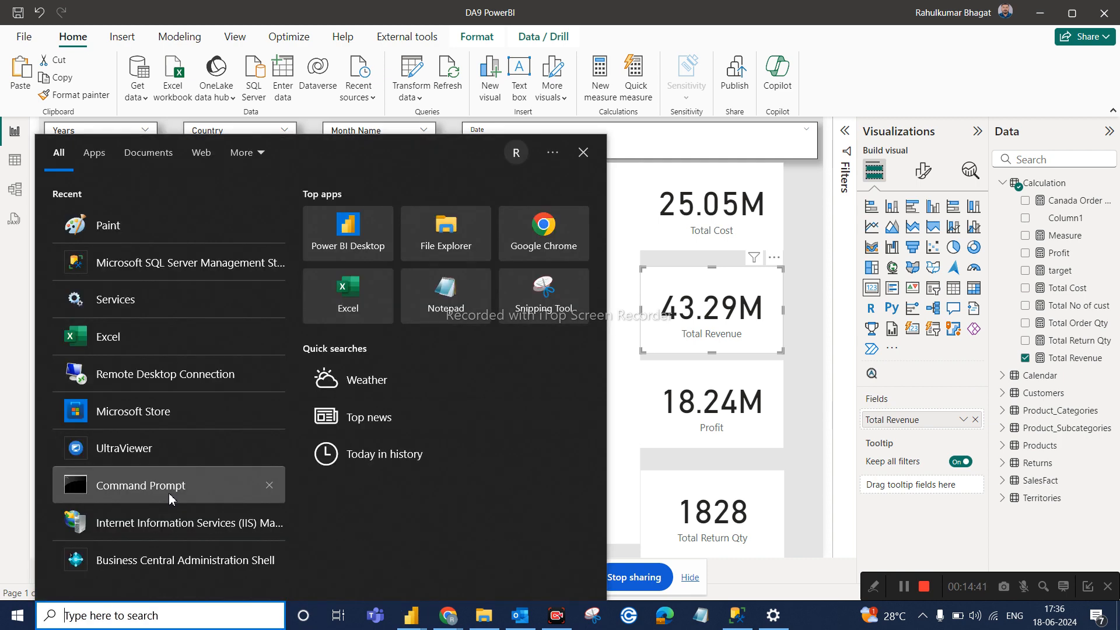
pyautogui.write('ex')
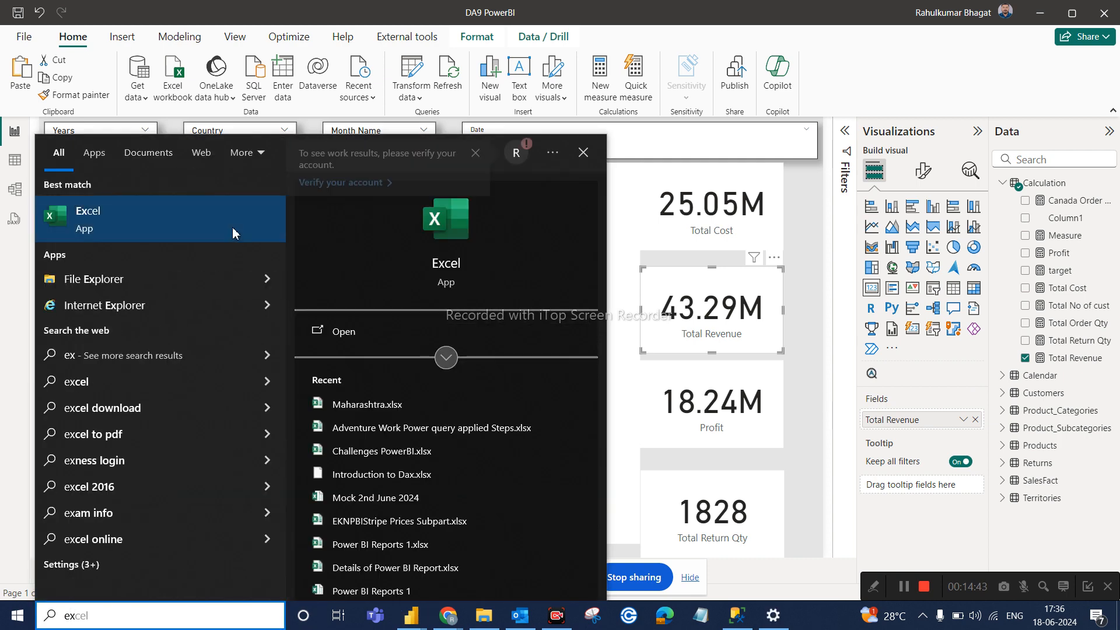
pyautogui.press('Escape')
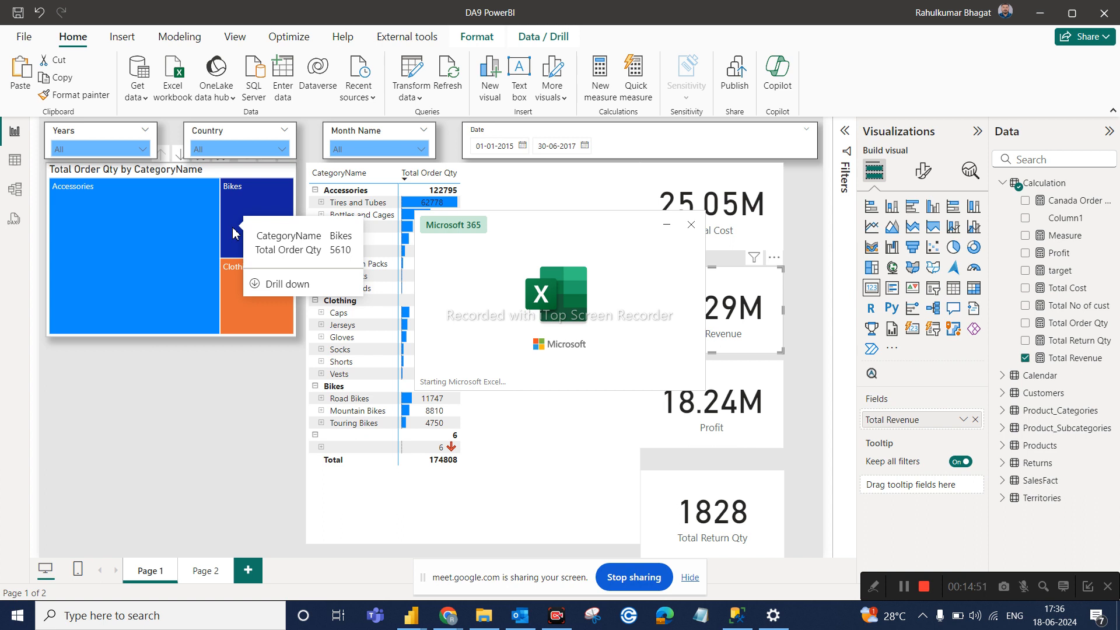
pyautogui.click(668, 229)
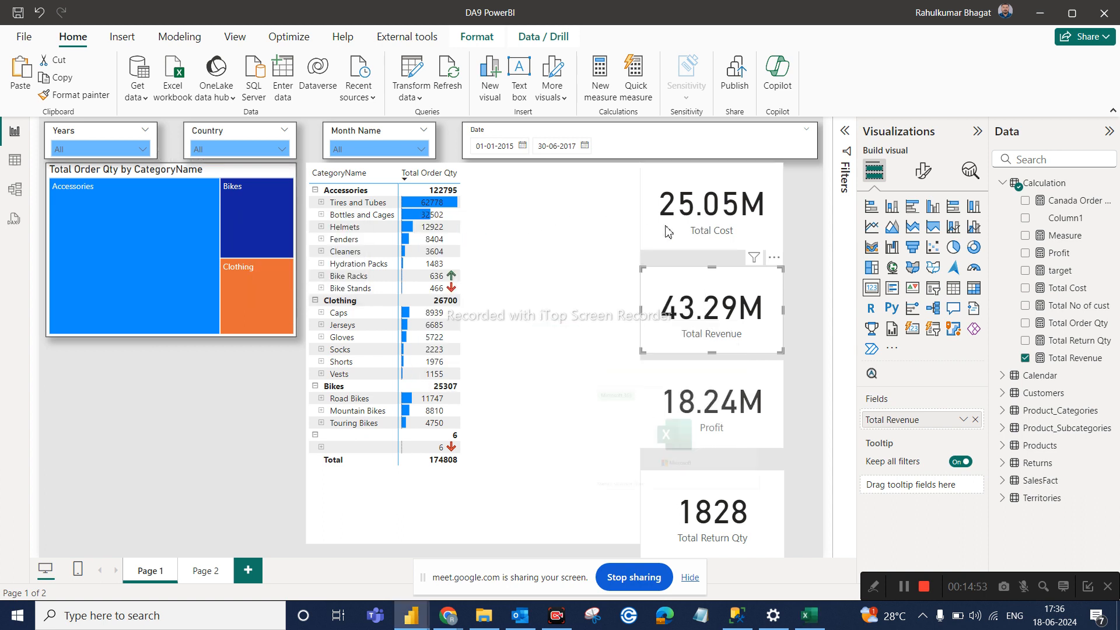
# Start a new measure in the Calculation table
pyautogui.click(1111, 183)
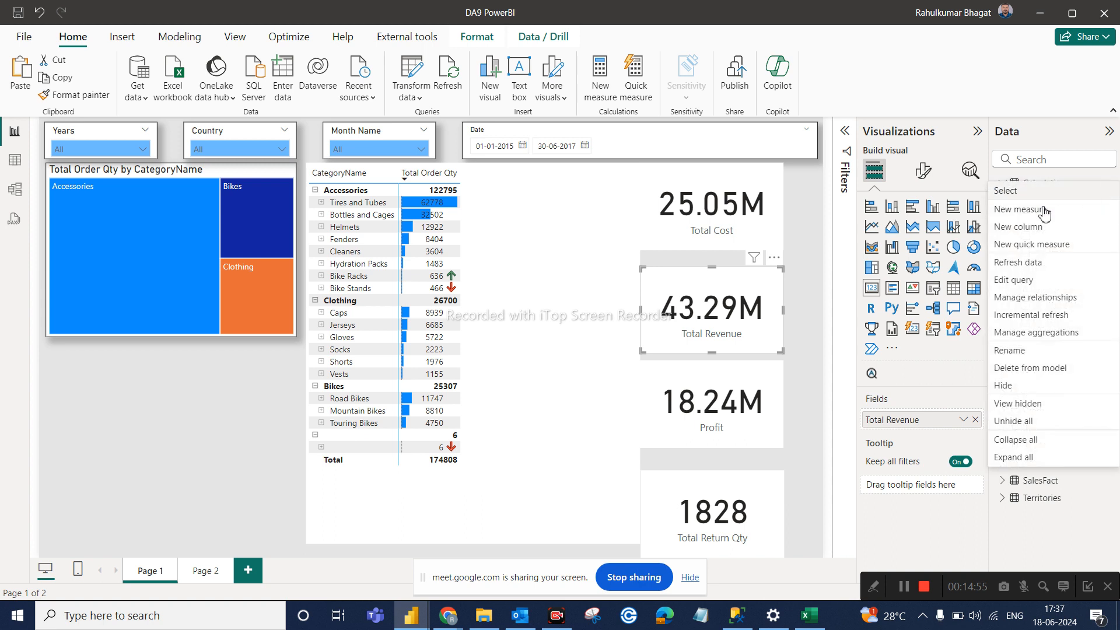
pyautogui.press('Escape')
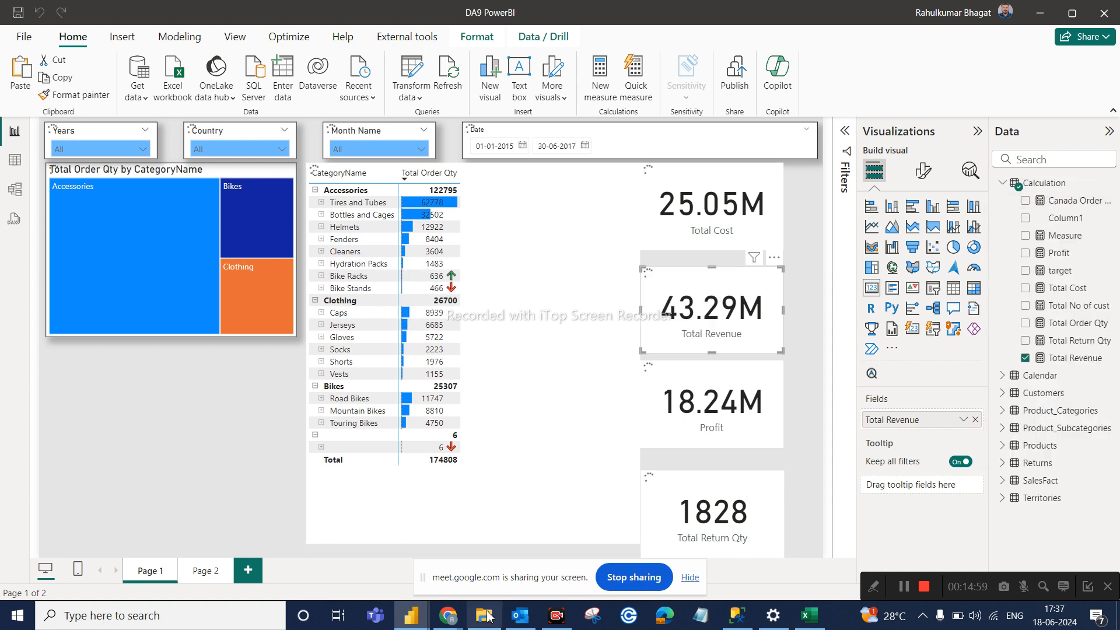
# Switch to the Google Meet call in Chrome, check its in-call messages and return to the DA9 PowerBI report
pyautogui.moveTo(448, 615)
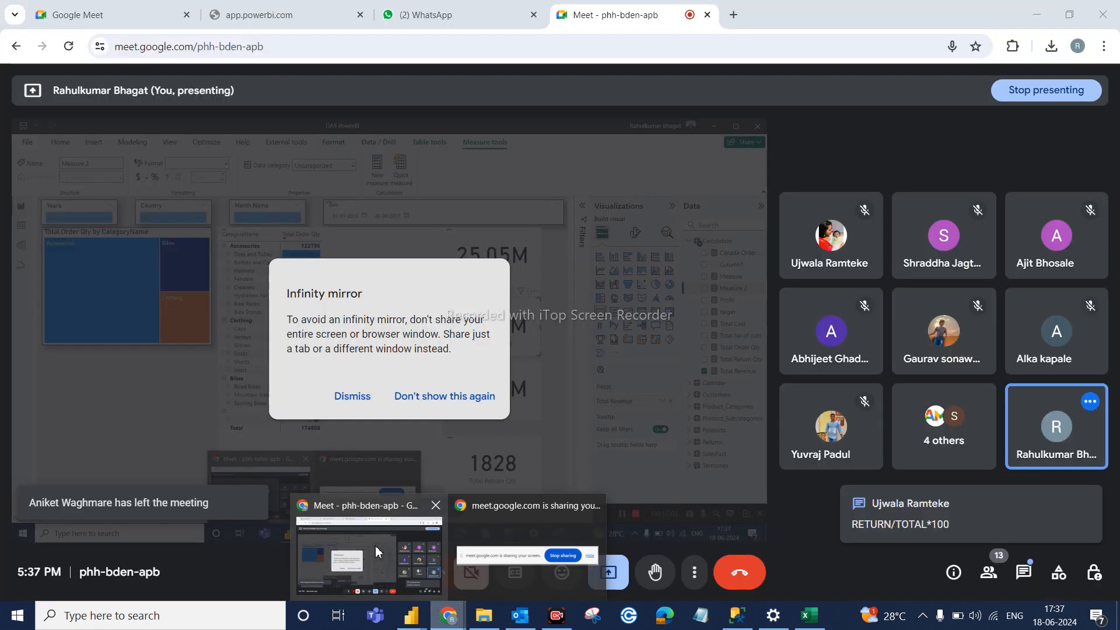
pyautogui.click(377, 552)
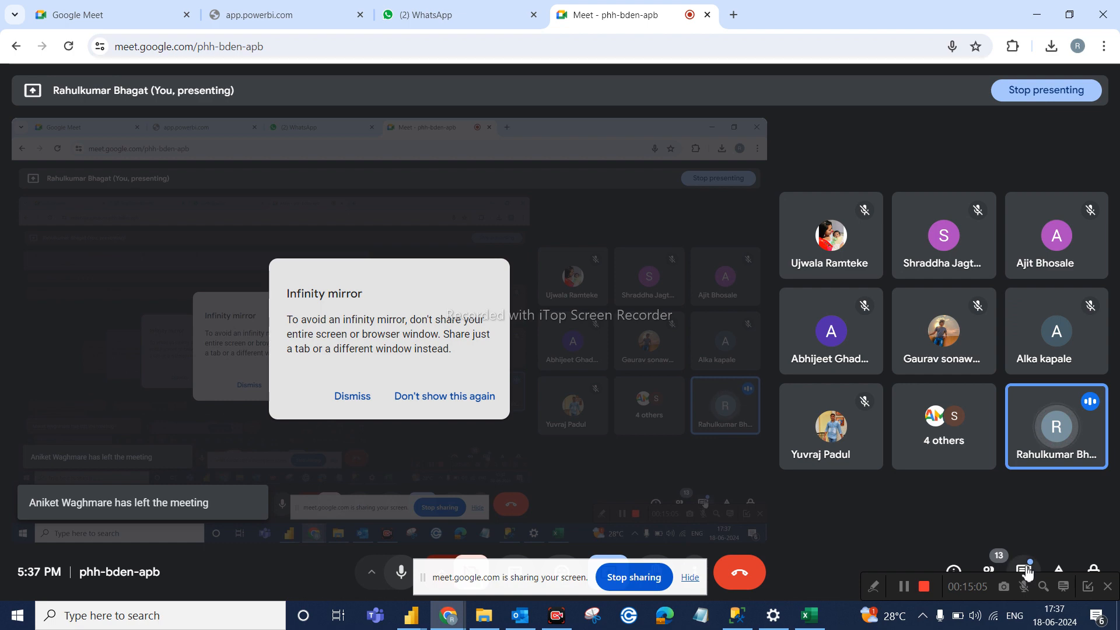
pyautogui.click(1025, 570)
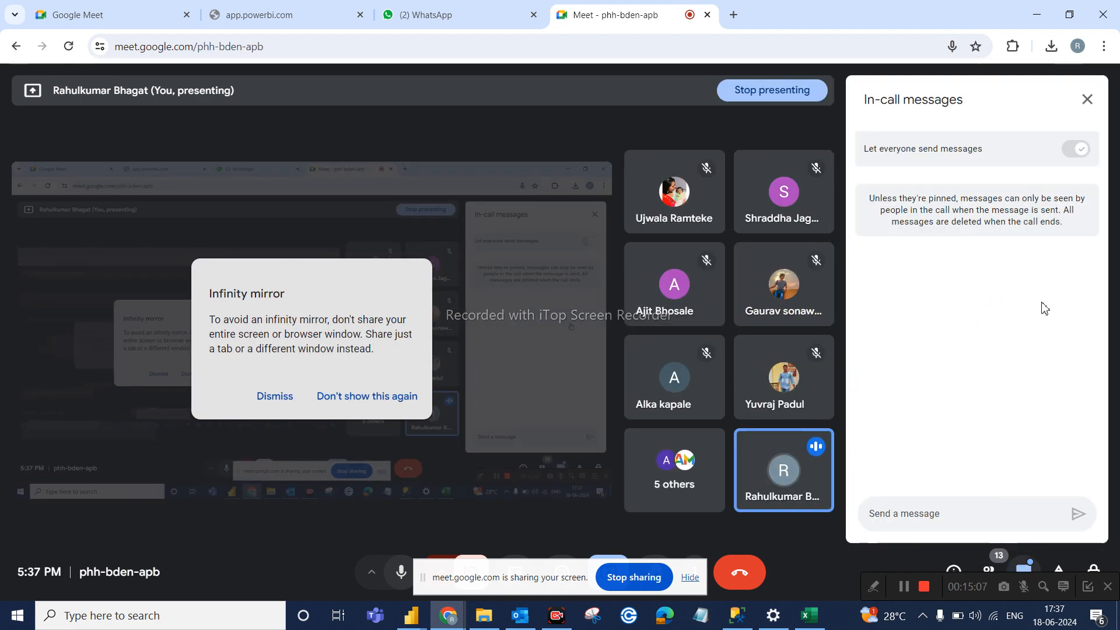
pyautogui.click(1088, 105)
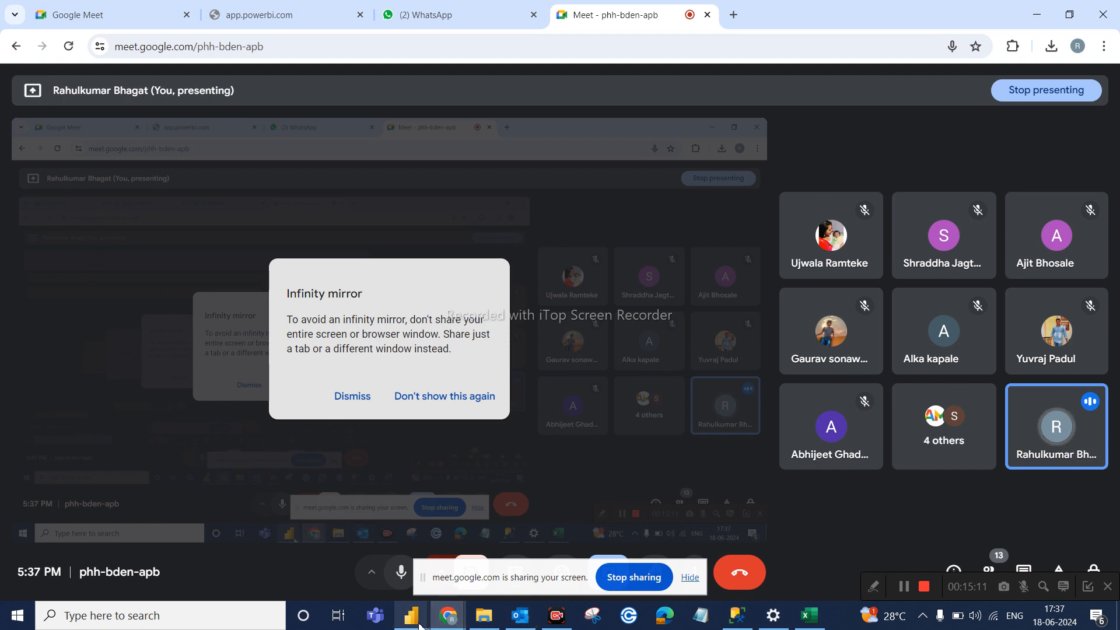
pyautogui.click(356, 579)
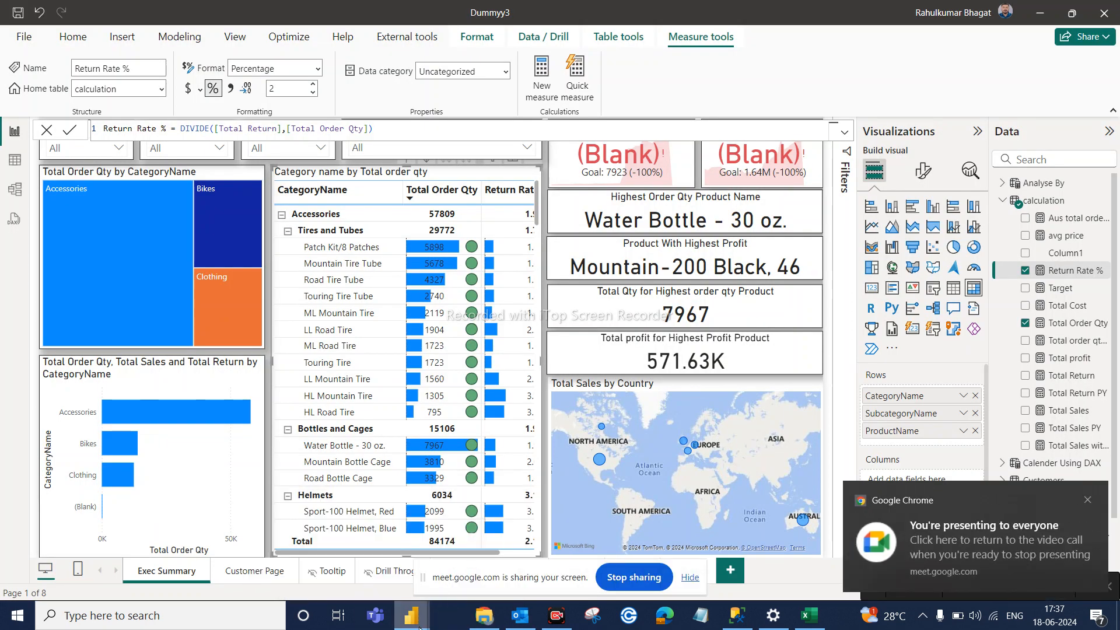
pyautogui.rightClick(415, 617)
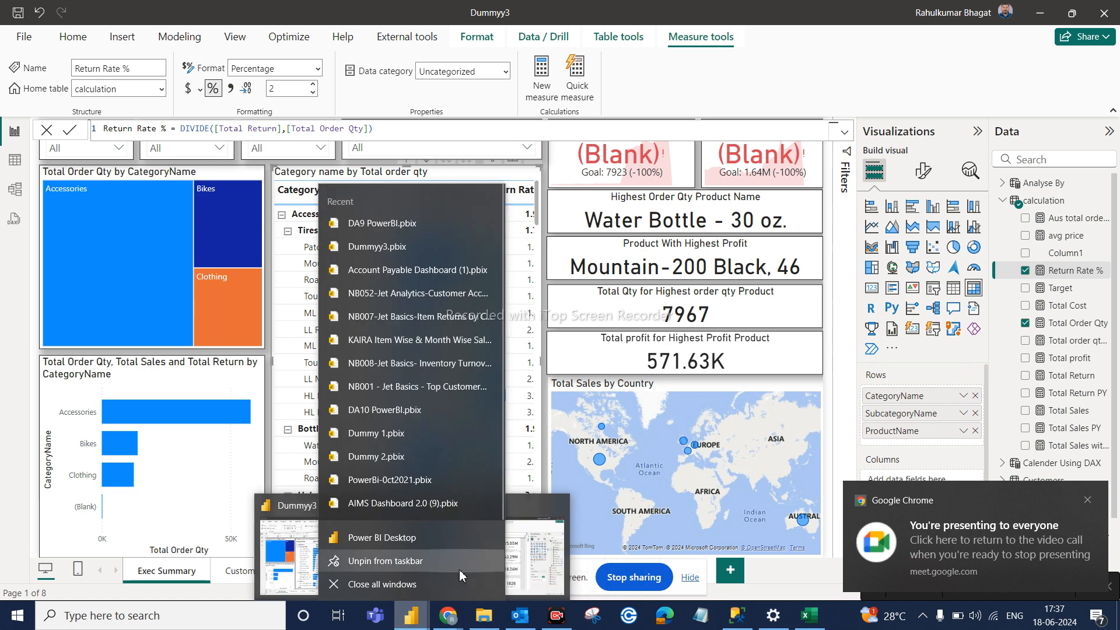
pyautogui.click(583, 527)
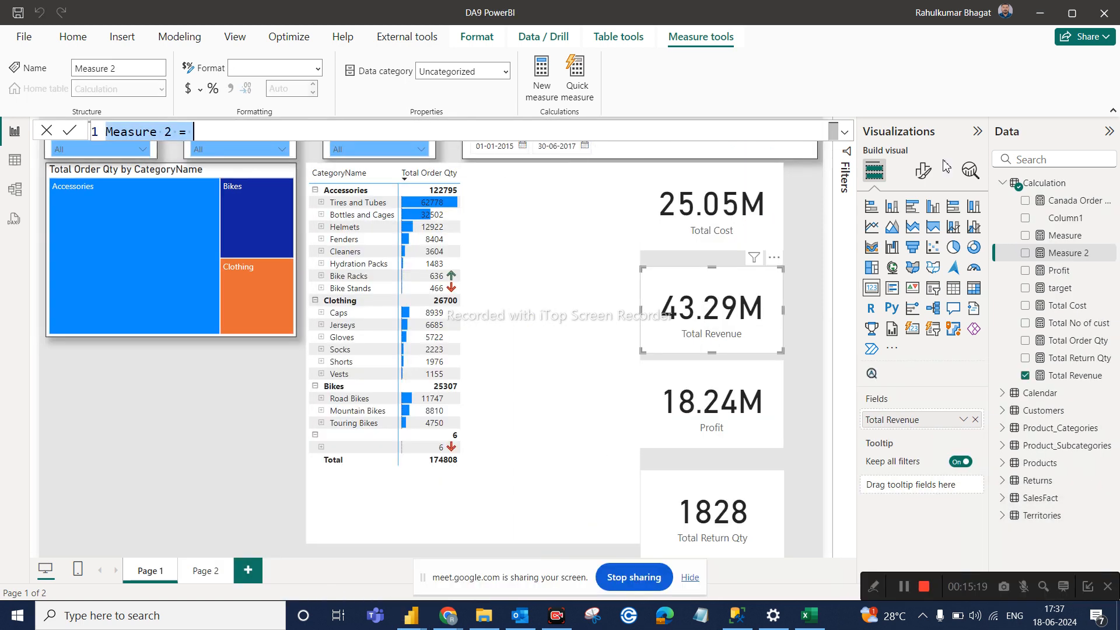
# Discard the empty measure draft and add a fresh measure to the Calculation table
pyautogui.click(1111, 185)
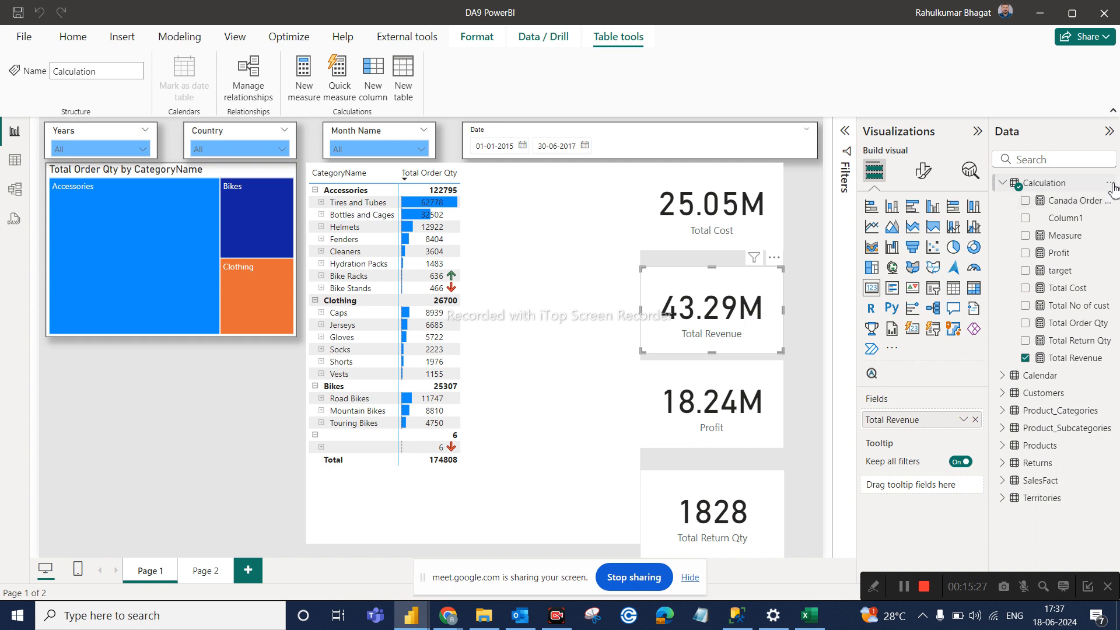
pyautogui.click(1108, 184)
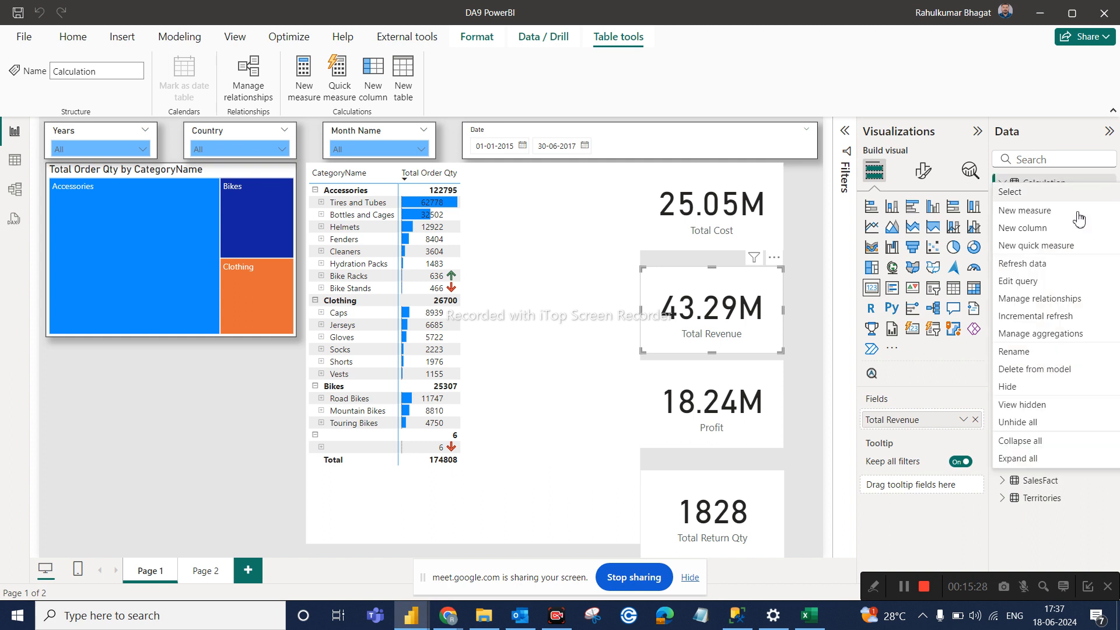
pyautogui.click(1047, 215)
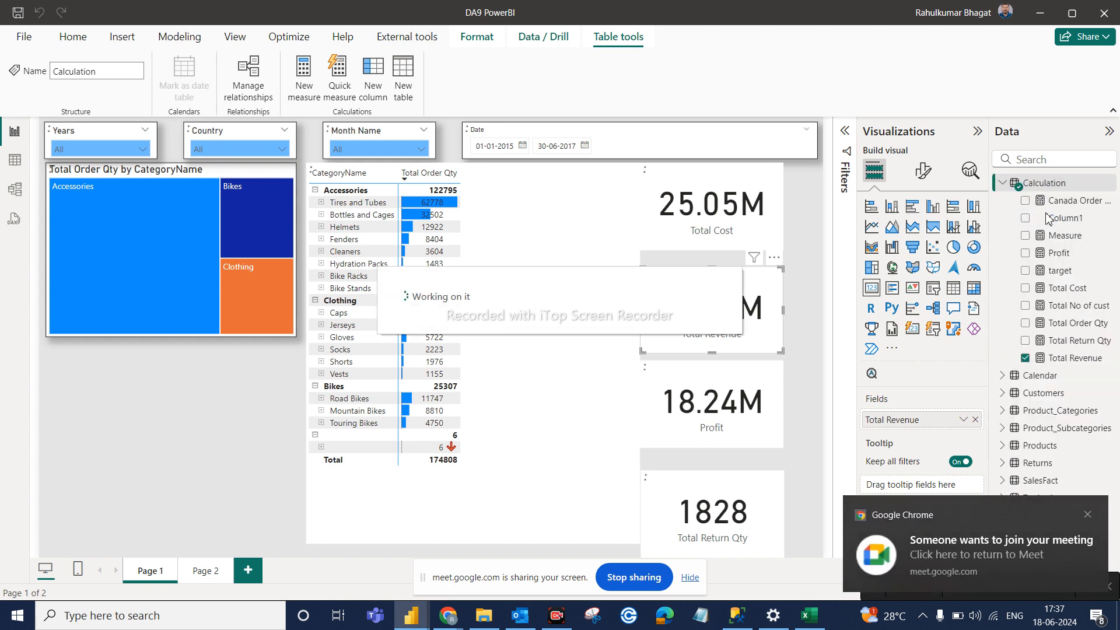
# Admit the waiting participant to the Google Meet call and switch back to the DA9 PowerBI report
pyautogui.click(1015, 537)
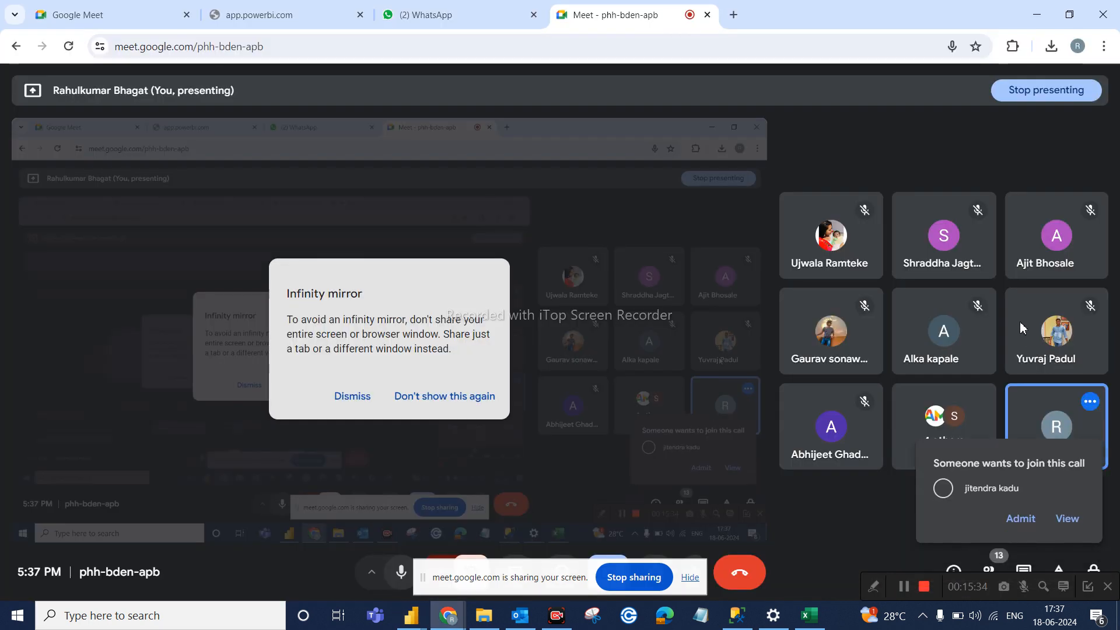
pyautogui.click(1020, 519)
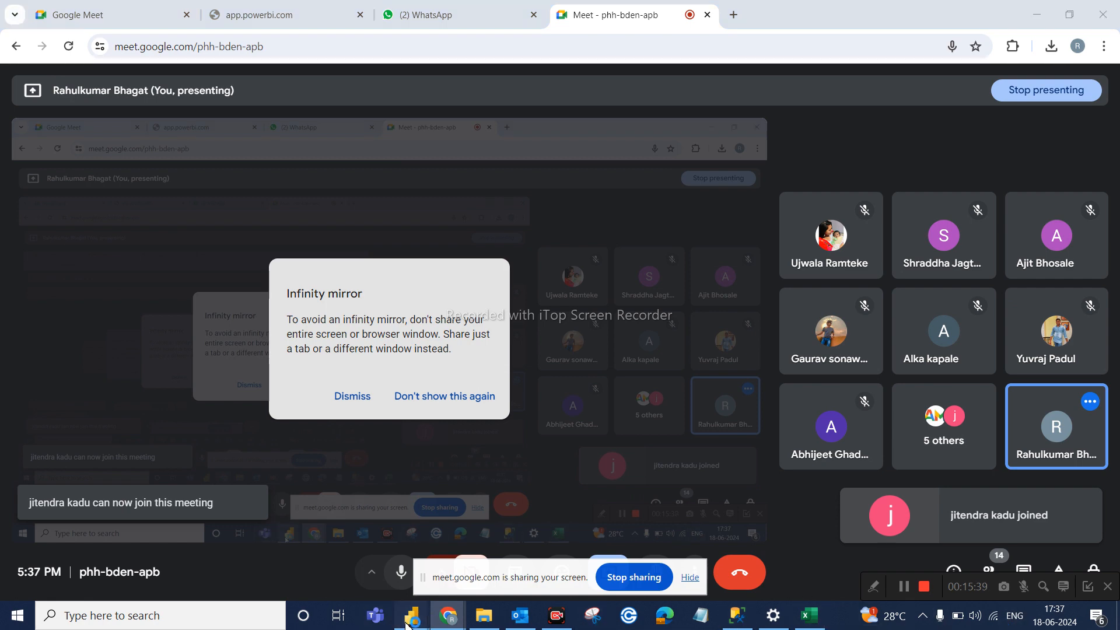
pyautogui.moveTo(411, 616)
pyautogui.click(463, 529)
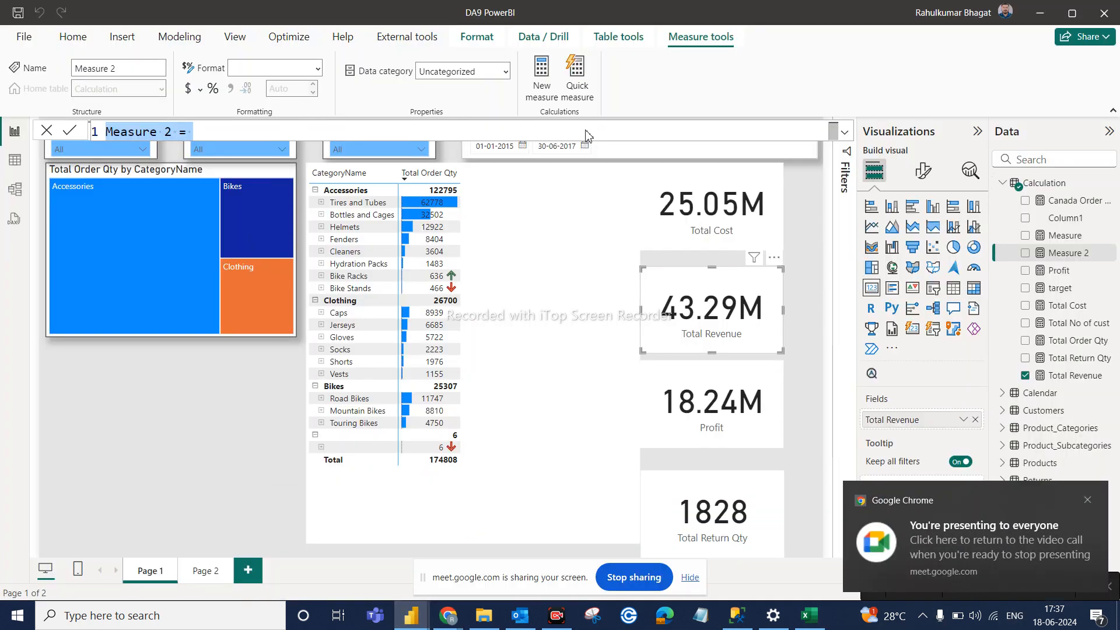
# Name the new measure Return %, with a capital R
pyautogui.write('re')
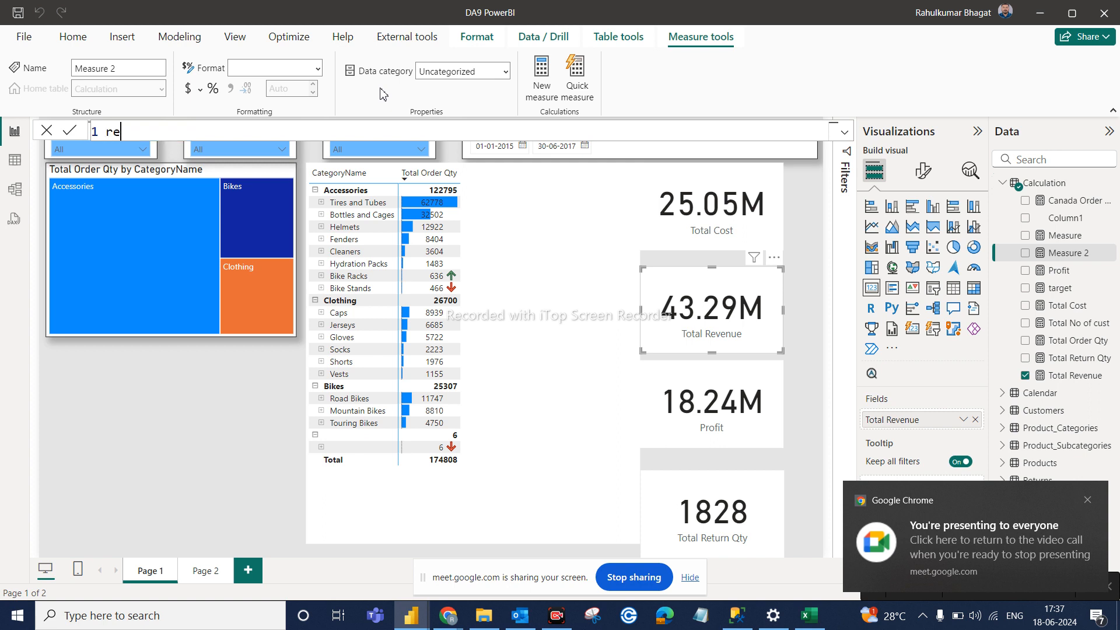
pyautogui.write('turn %')
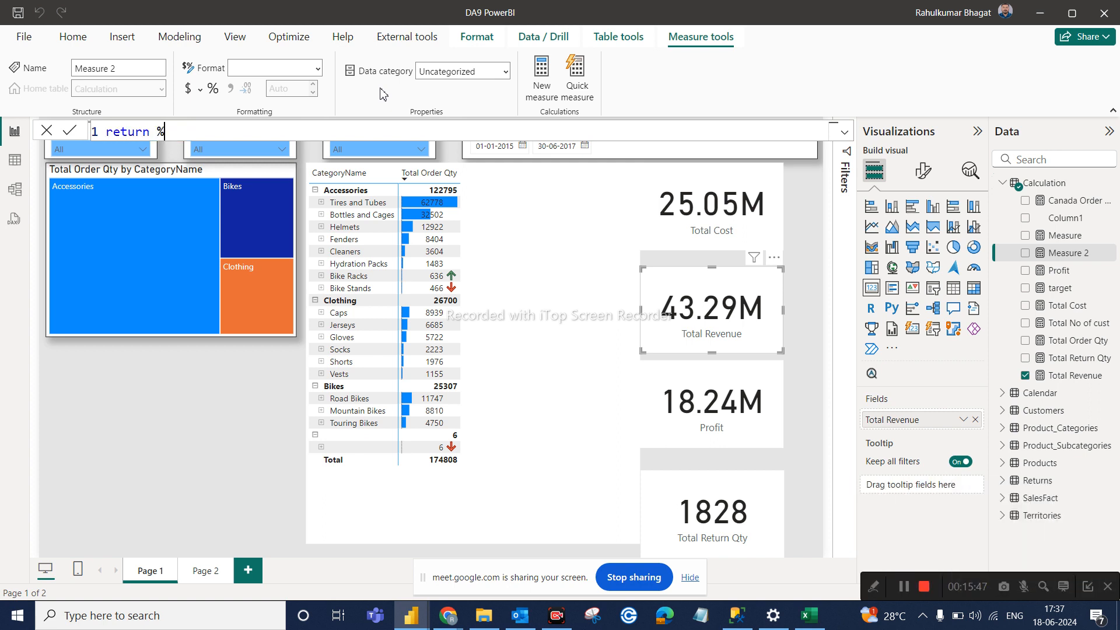
pyautogui.click(113, 131)
pyautogui.press('BackSpace')
pyautogui.write('R')
pyautogui.click(178, 129)
# Define the Return % measure as DIVIDE([Total Return Qty],[Total Order Qty]) and commit the formula
pyautogui.write('div')
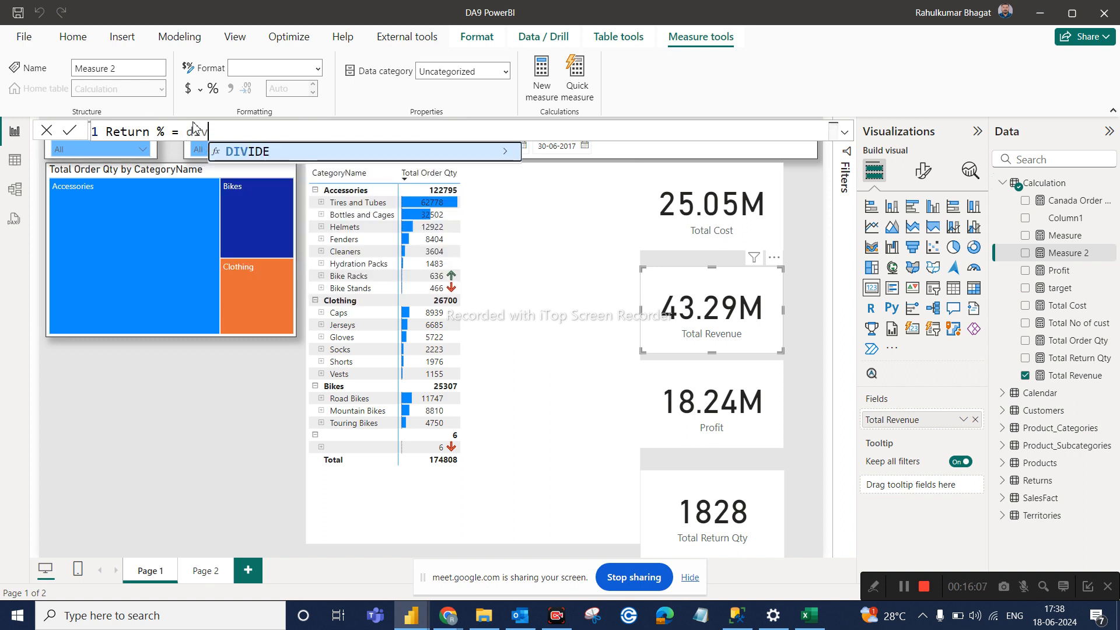
pyautogui.click(246, 152)
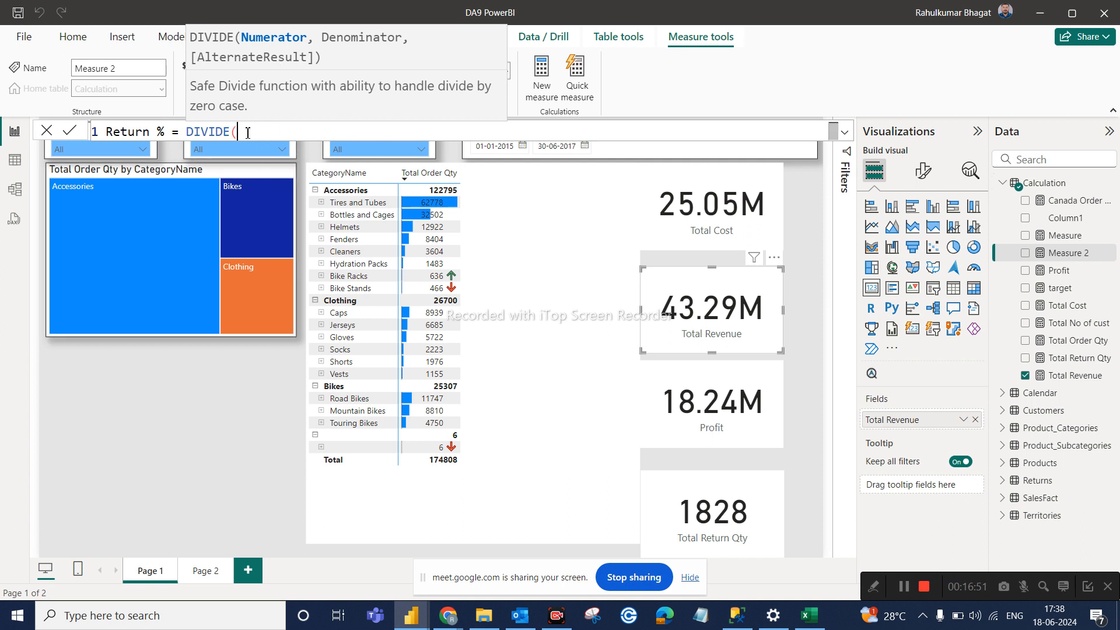
pyautogui.write('tota')
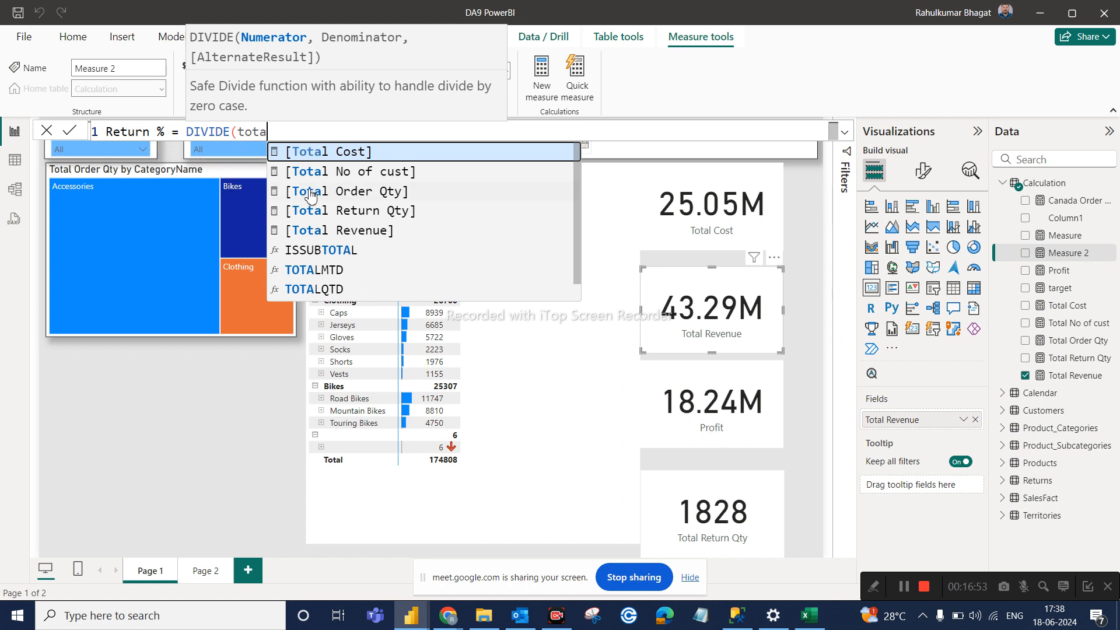
pyautogui.click(343, 211)
pyautogui.write(',')
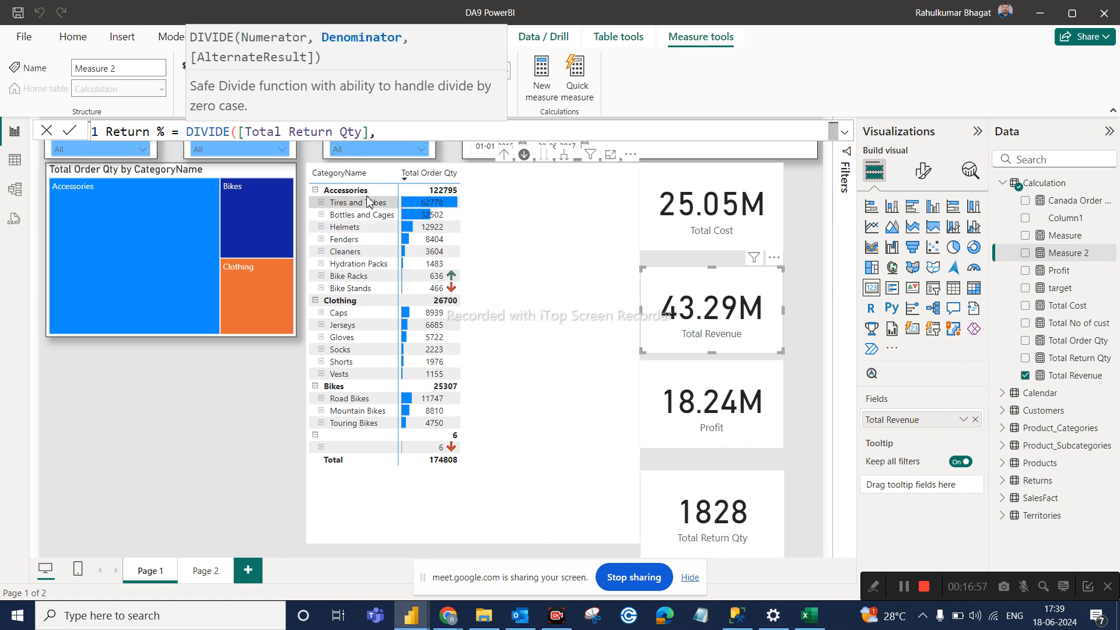
pyautogui.write('tota')
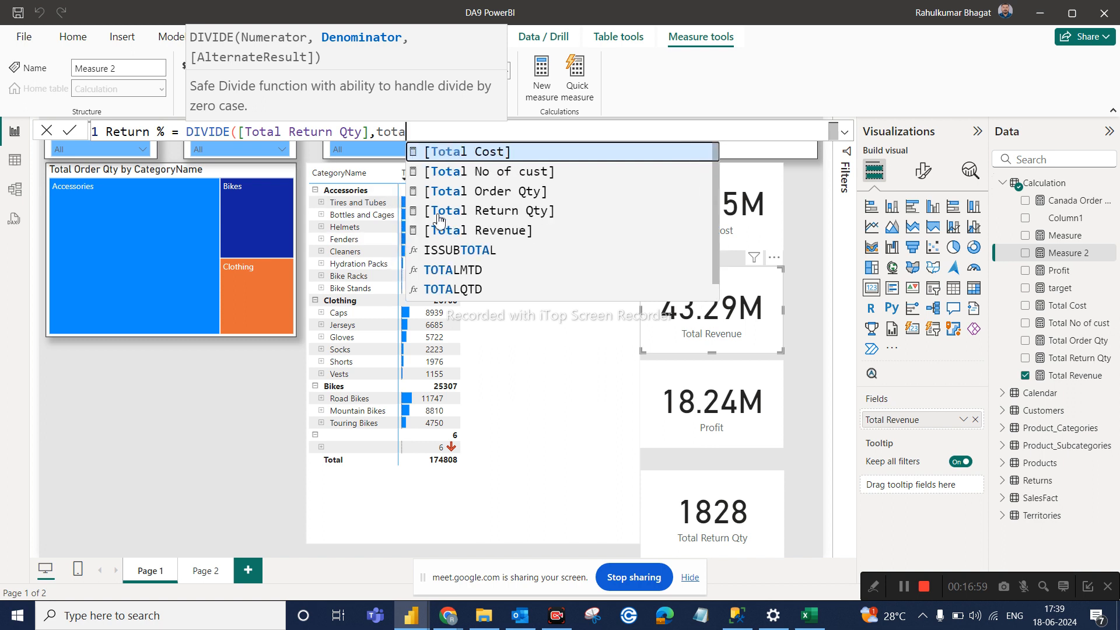
pyautogui.click(475, 193)
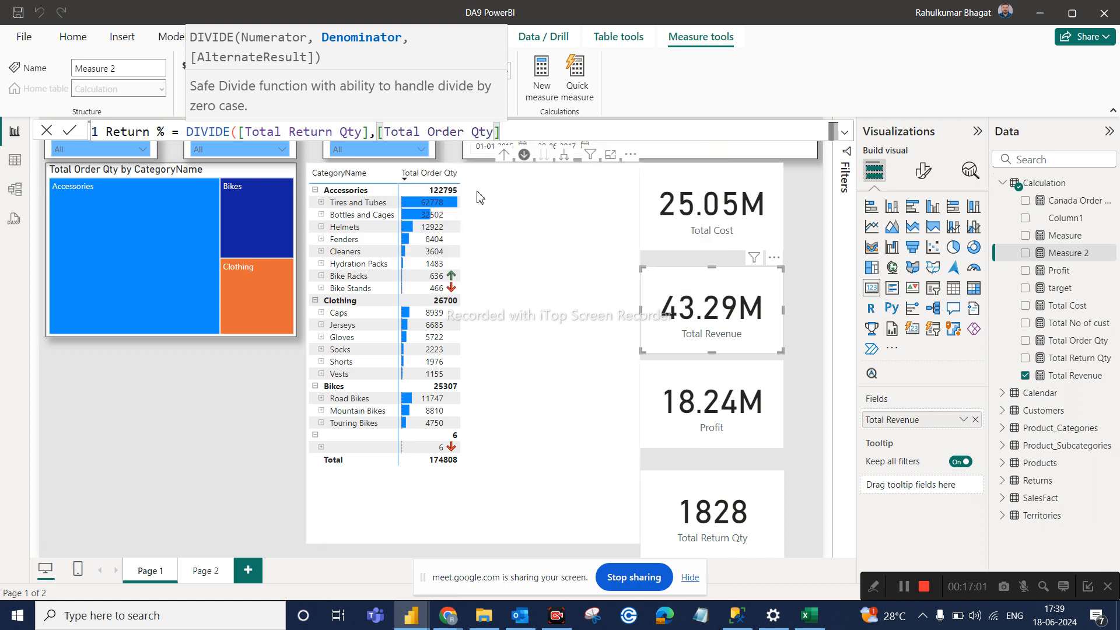
pyautogui.write(')')
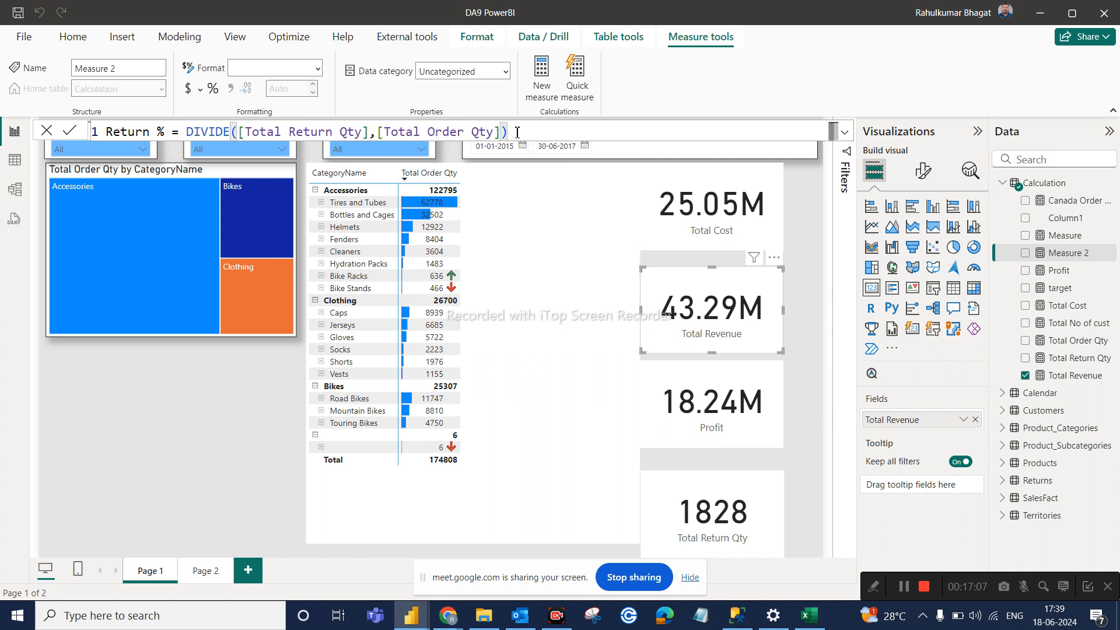
pyautogui.press('Return')
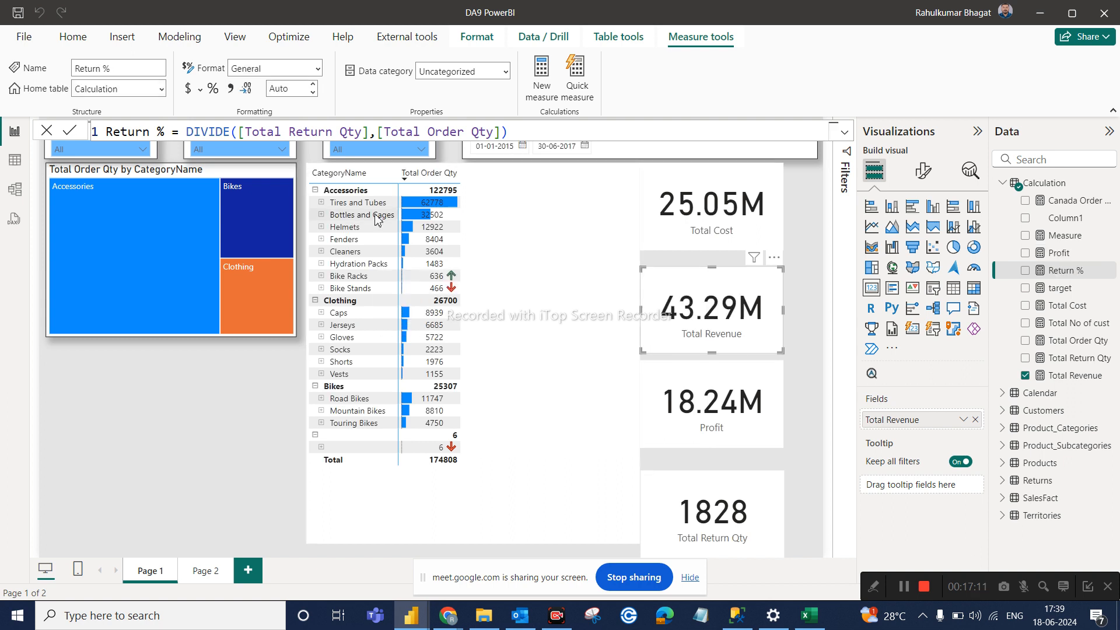
# Add the Return % measure to the category matrix's values and format it as a percentage
pyautogui.click(503, 286)
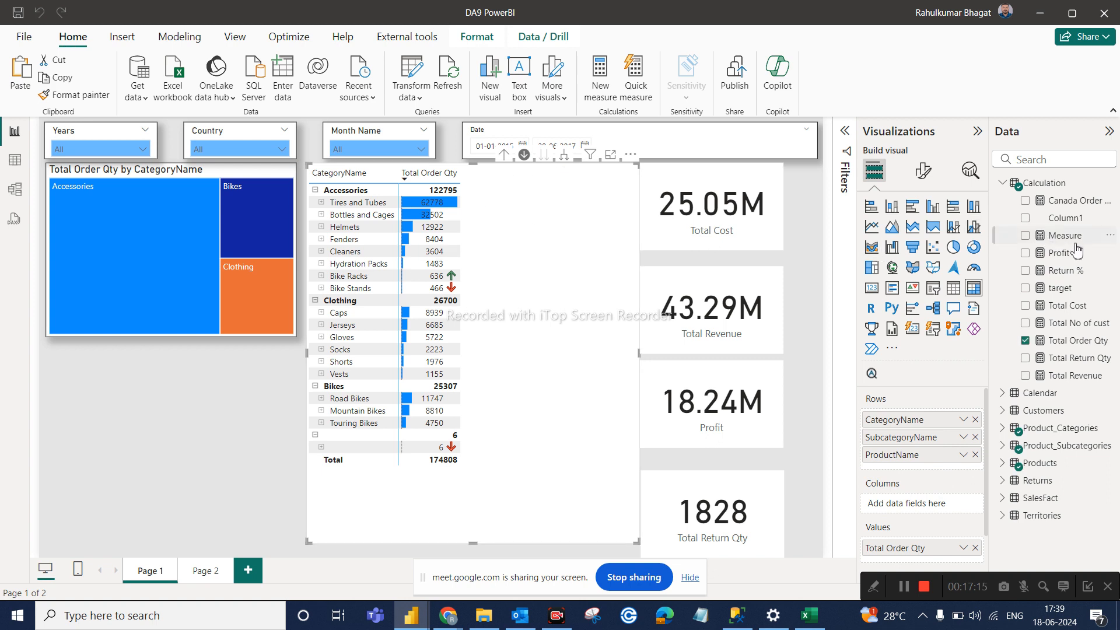
pyautogui.moveTo(1072, 274); pyautogui.dragTo(934, 556)
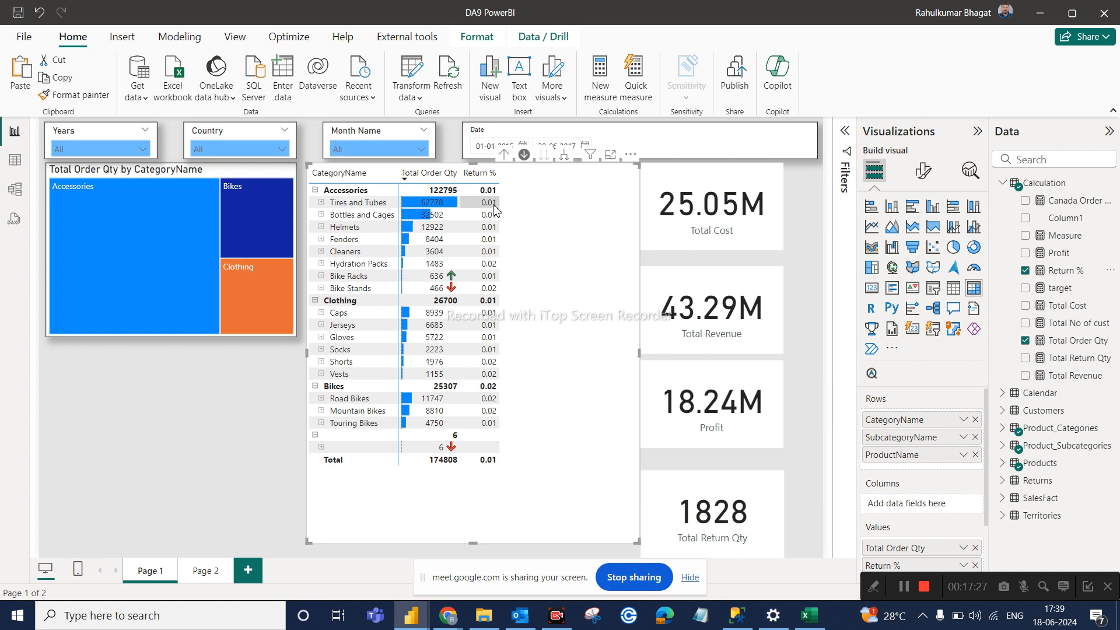
pyautogui.click(1061, 271)
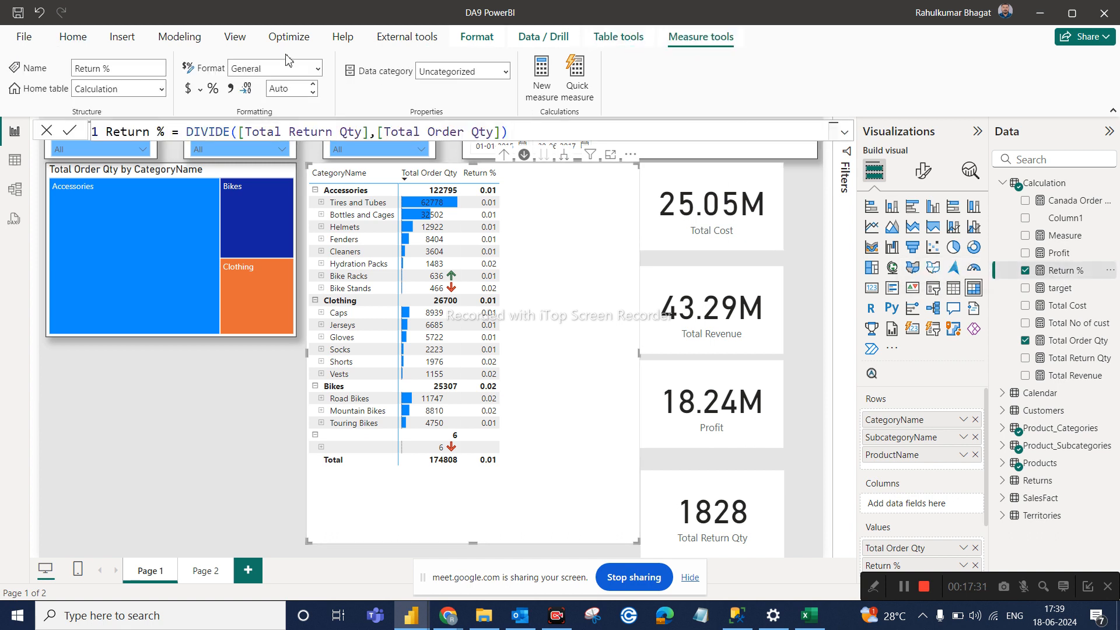
pyautogui.click(319, 69)
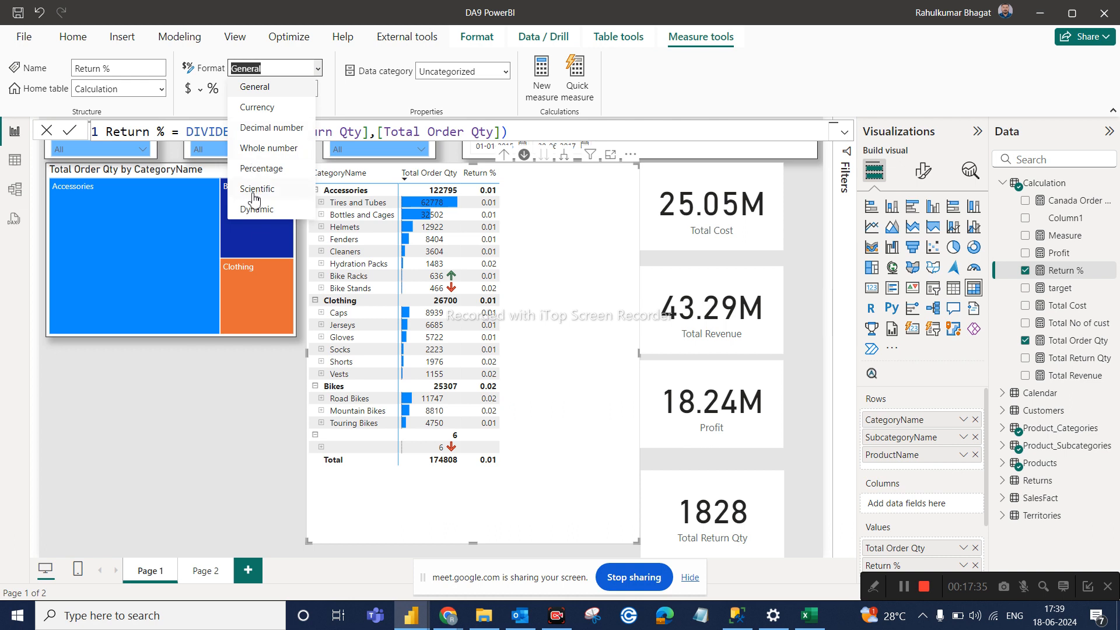
pyautogui.click(350, 112)
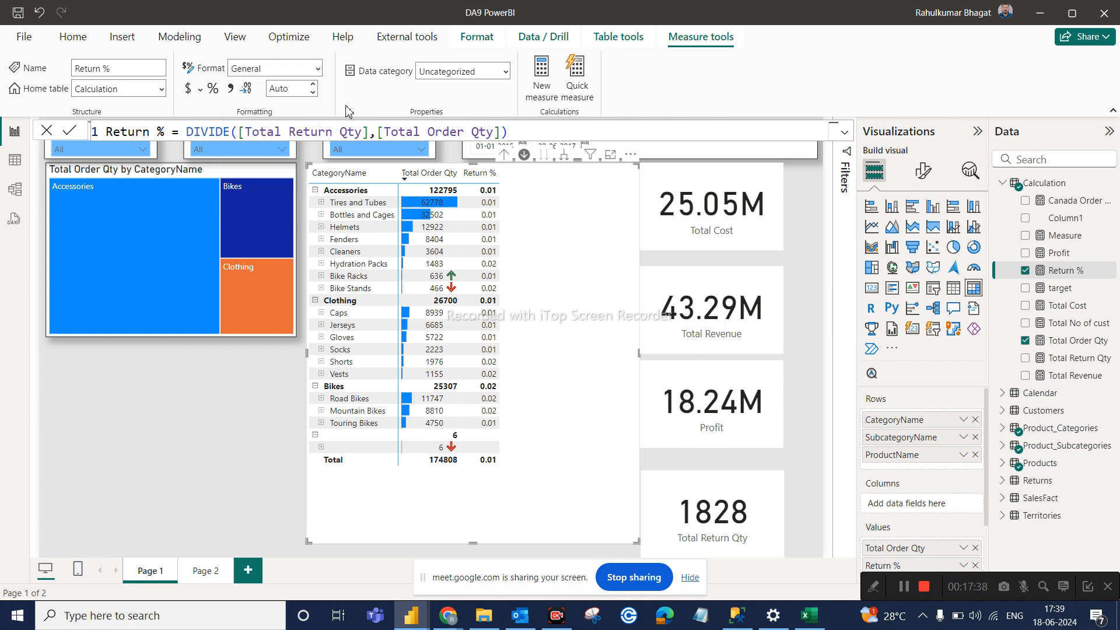
pyautogui.click(213, 90)
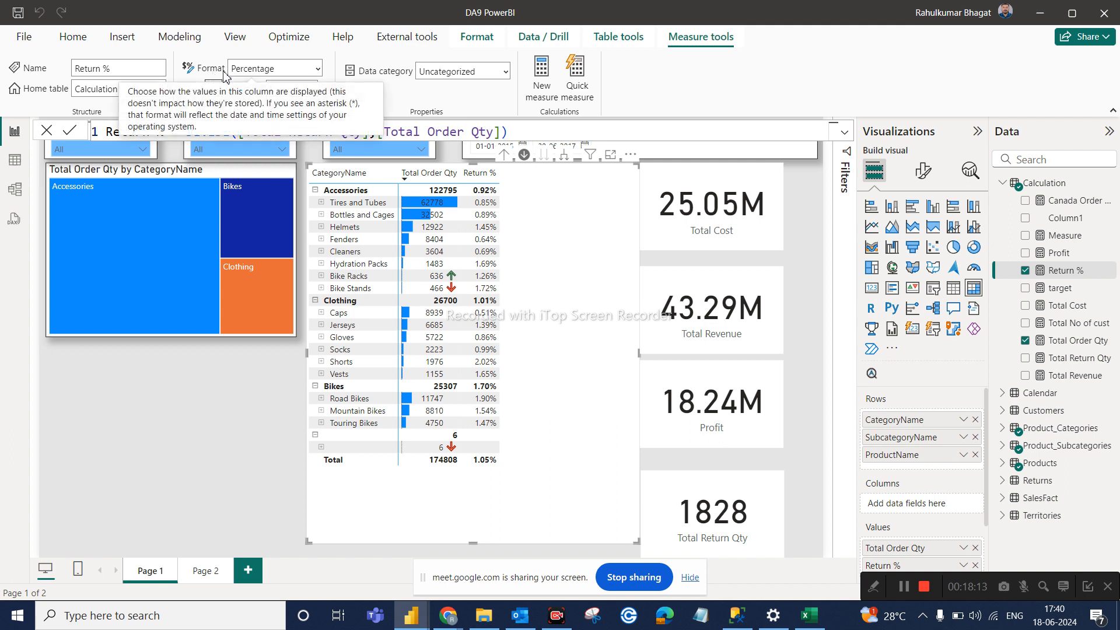
# Check the format options of Return % and display the Total Order Qty measure with a thousands separator
pyautogui.click(318, 68)
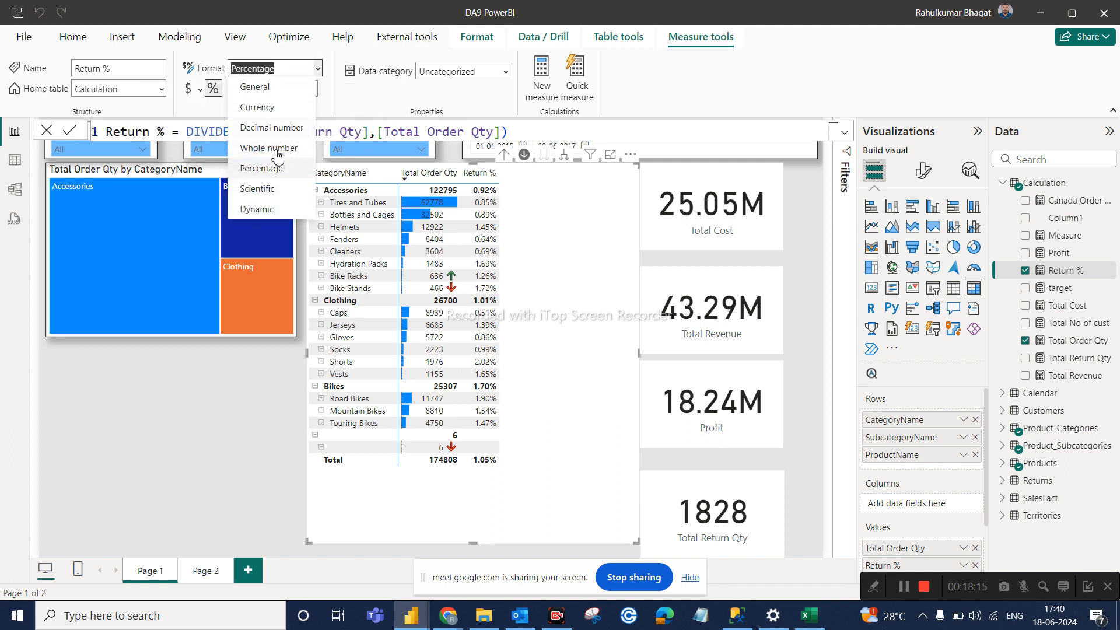
pyautogui.click(362, 111)
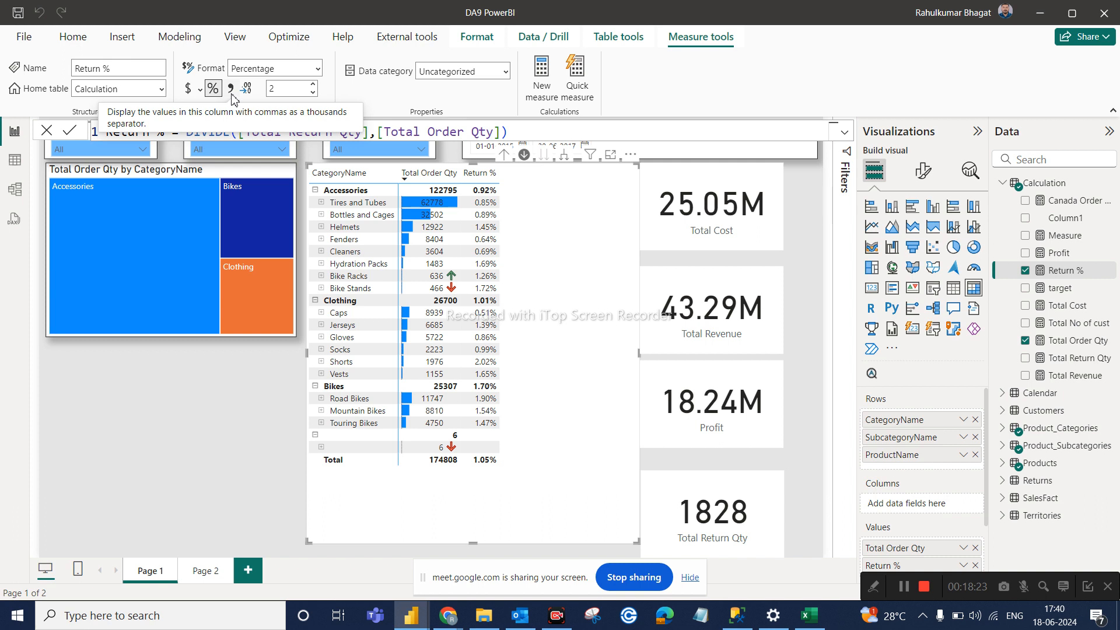
pyautogui.click(1073, 341)
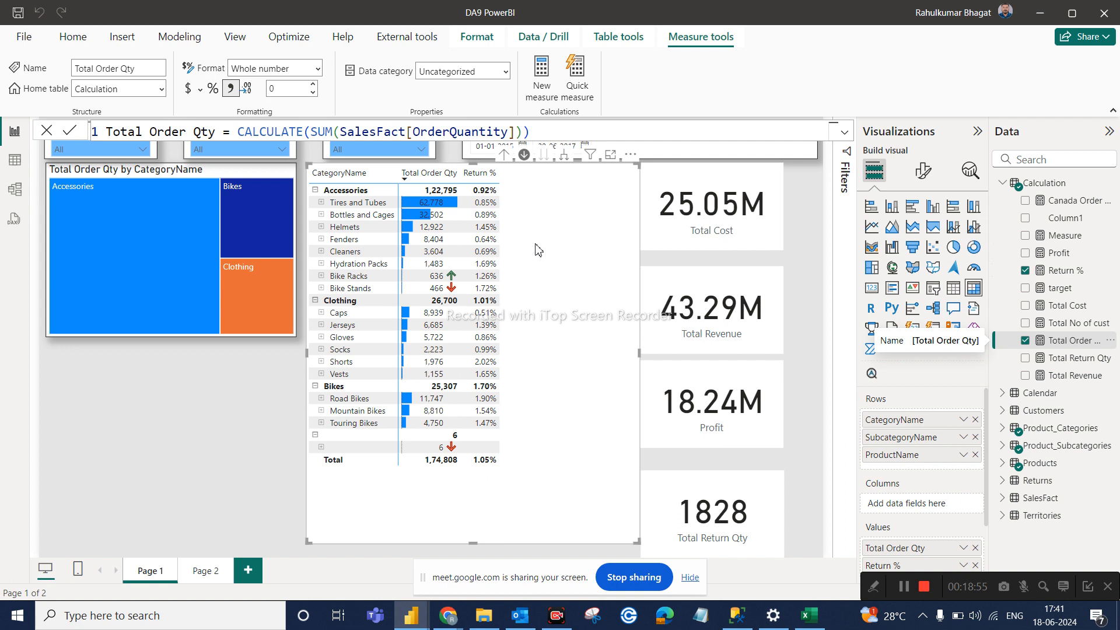
# Select the Total Revenue card and its measure, and set the measure to 3 decimal places
pyautogui.click(679, 298)
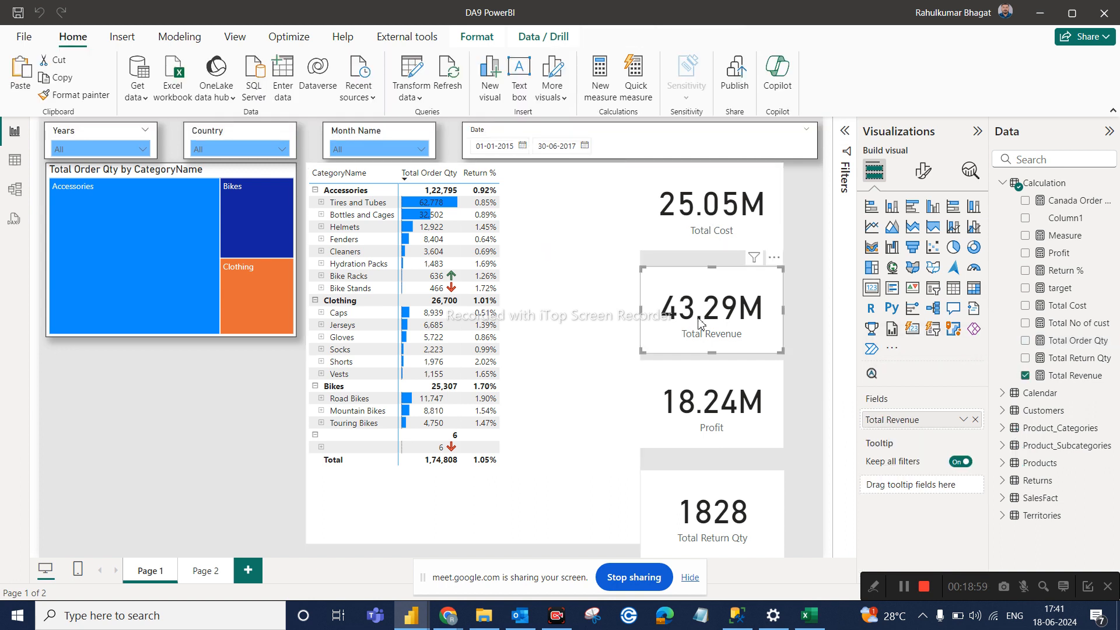
pyautogui.click(1075, 375)
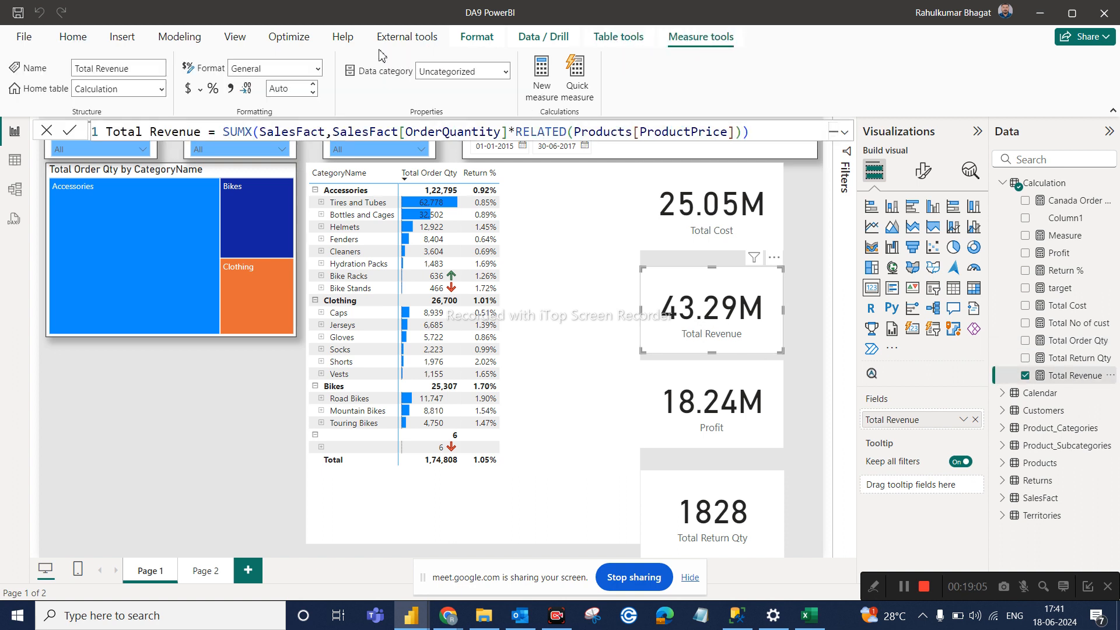
pyautogui.click(287, 88)
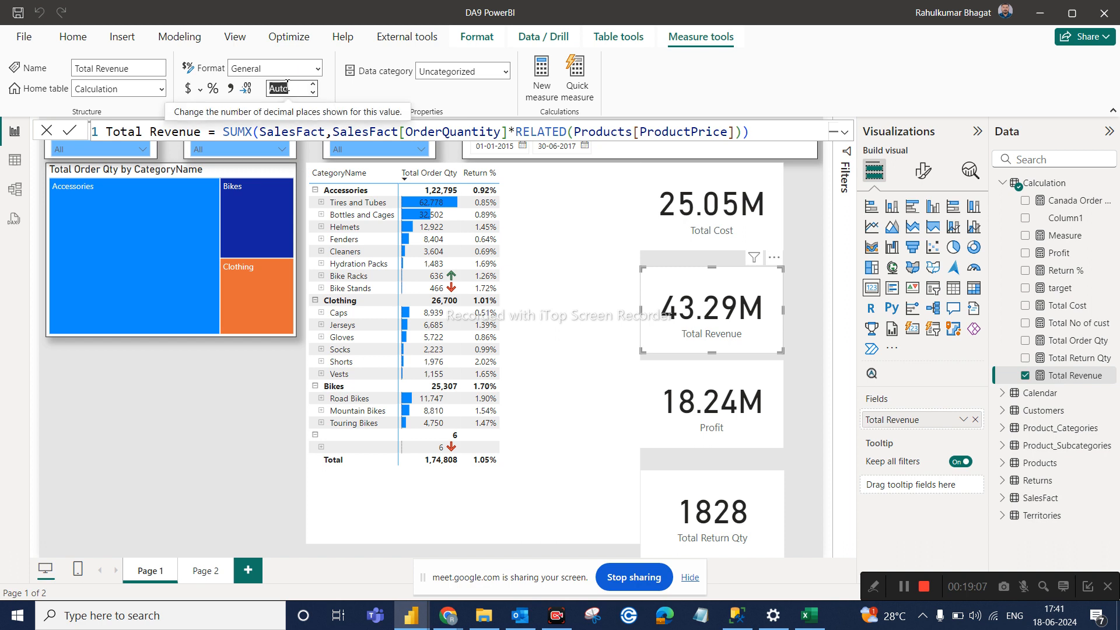
pyautogui.write('3')
pyautogui.press('Return')
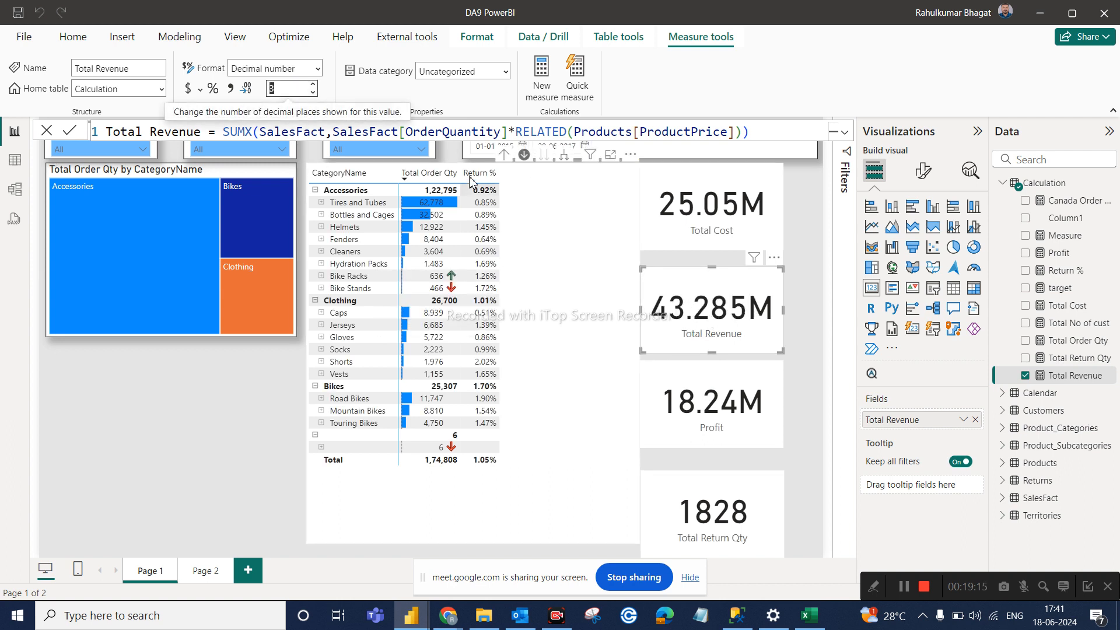
# Try 4 decimal places on the Total Revenue measure, and set the final number of decimals to 2
pyautogui.write('4')
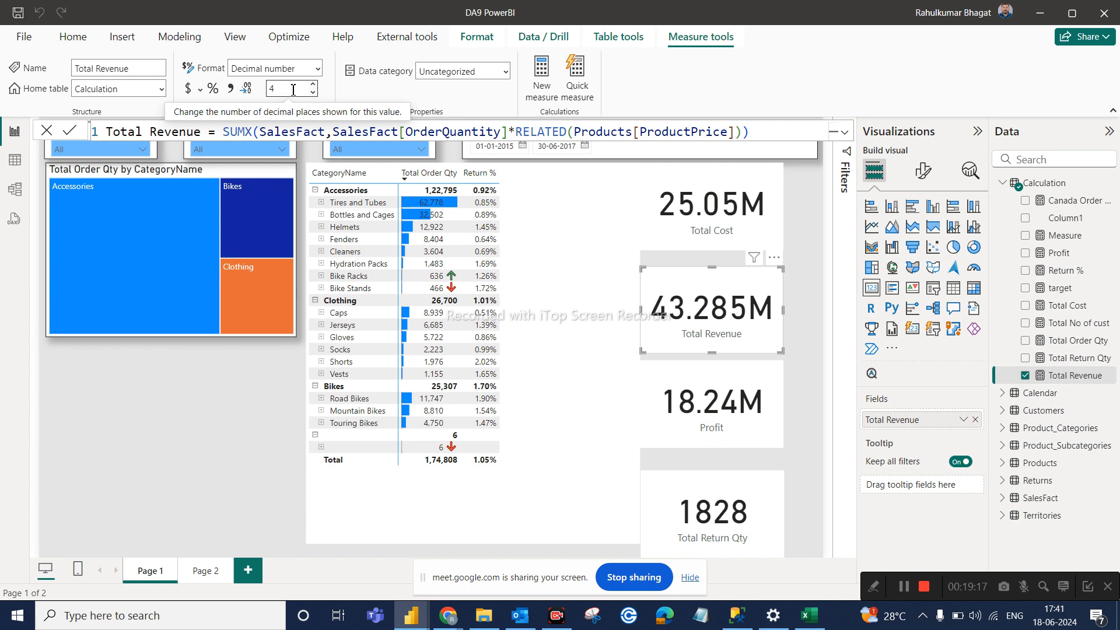
pyautogui.press('BackSpace')
pyautogui.write('3')
pyautogui.press('Up')
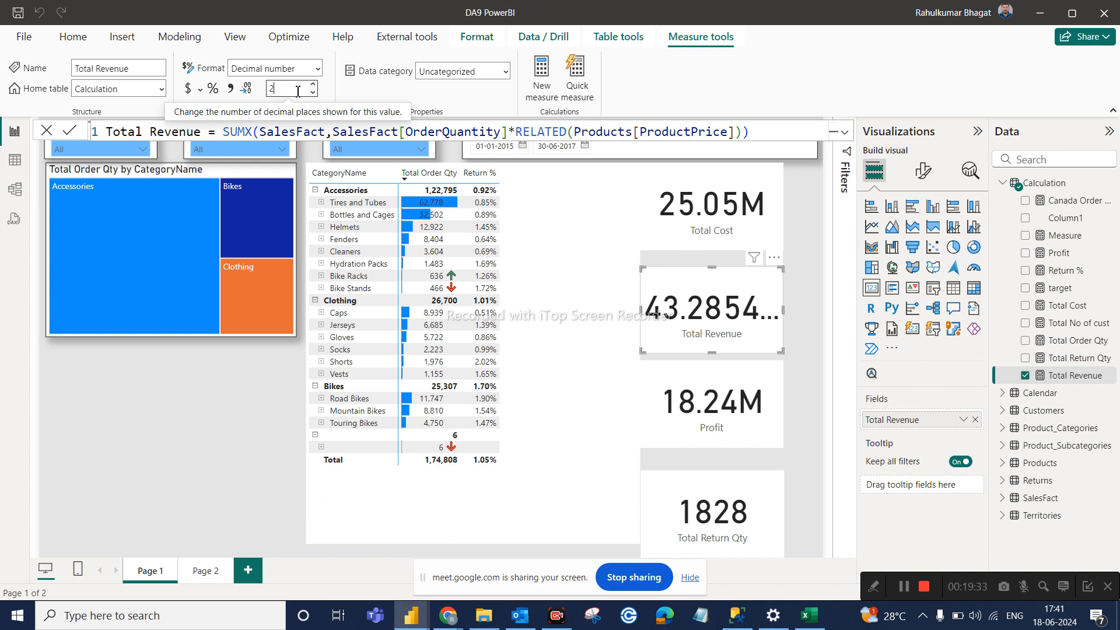
pyautogui.press('BackSpace')
pyautogui.write('4')
pyautogui.press('BackSpace')
pyautogui.write('2')
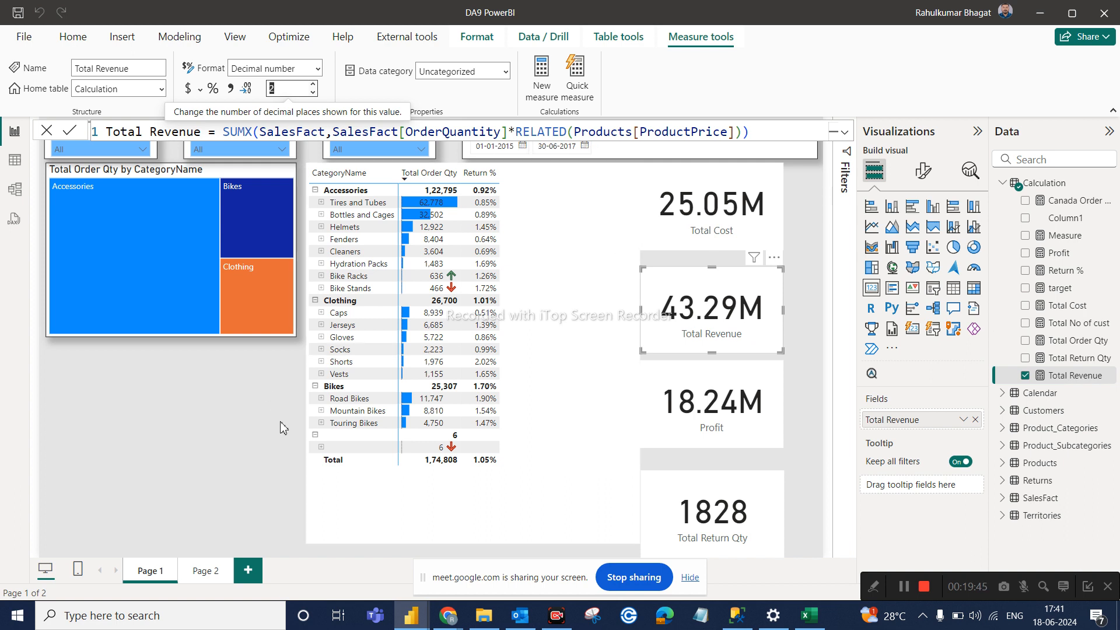
# Apply data bars with the default settings to the Return % values in the category matrix
pyautogui.click(505, 343)
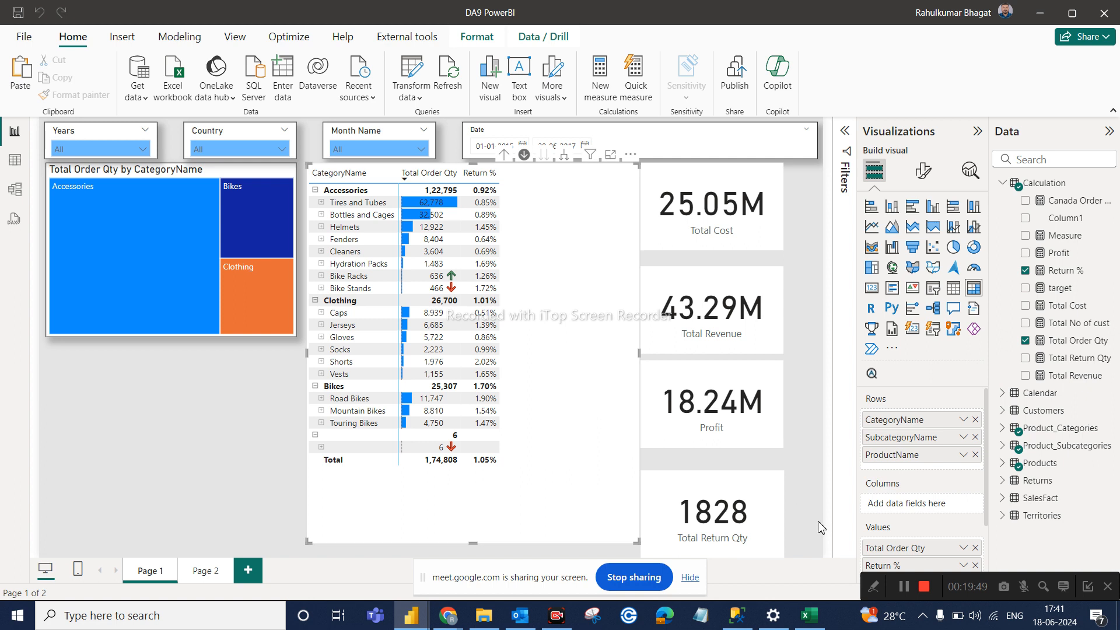
pyautogui.click(962, 565)
pyautogui.moveTo(976, 513)
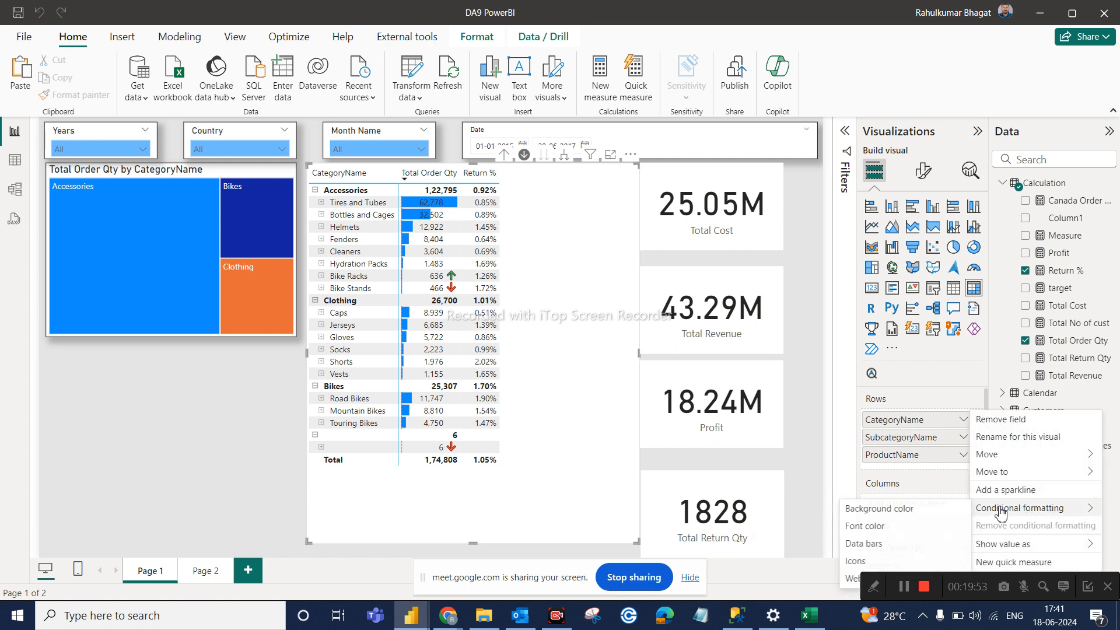
pyautogui.click(863, 545)
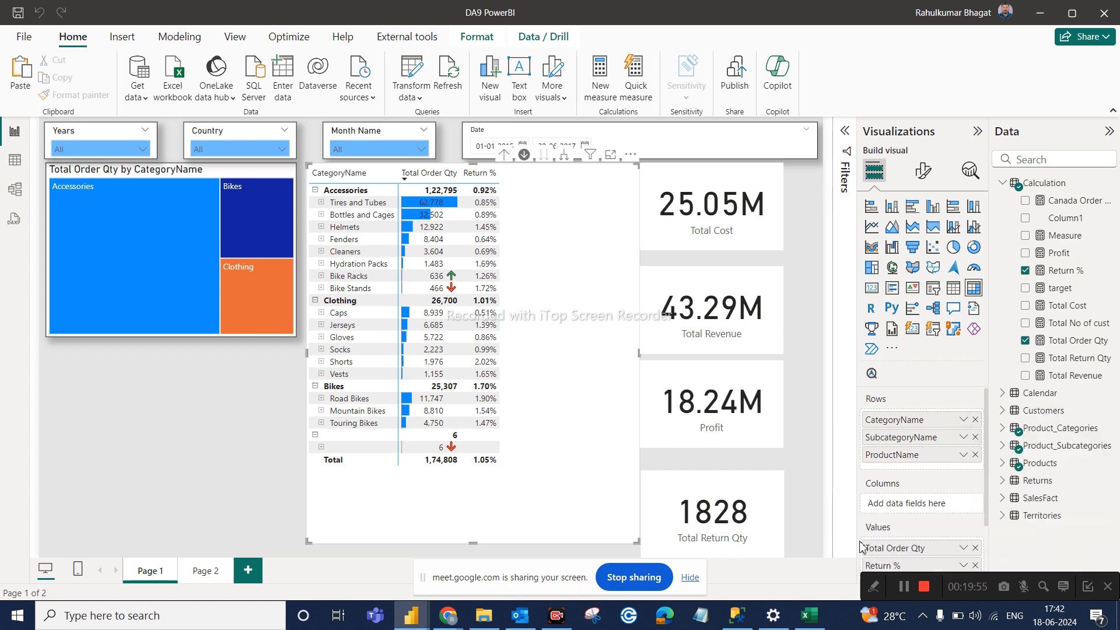
pyautogui.click(805, 514)
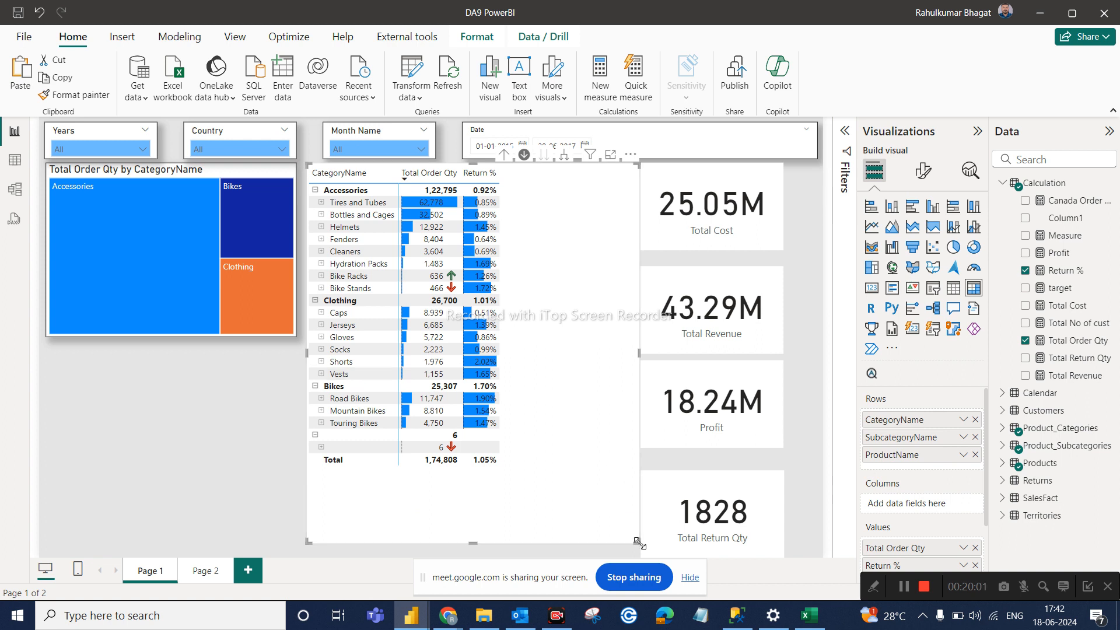
# Make the matrix visual narrower and taller, and switch its Total Order Qty sorting to ascending and back to descending
pyautogui.moveTo(640, 544); pyautogui.dragTo(609, 522)
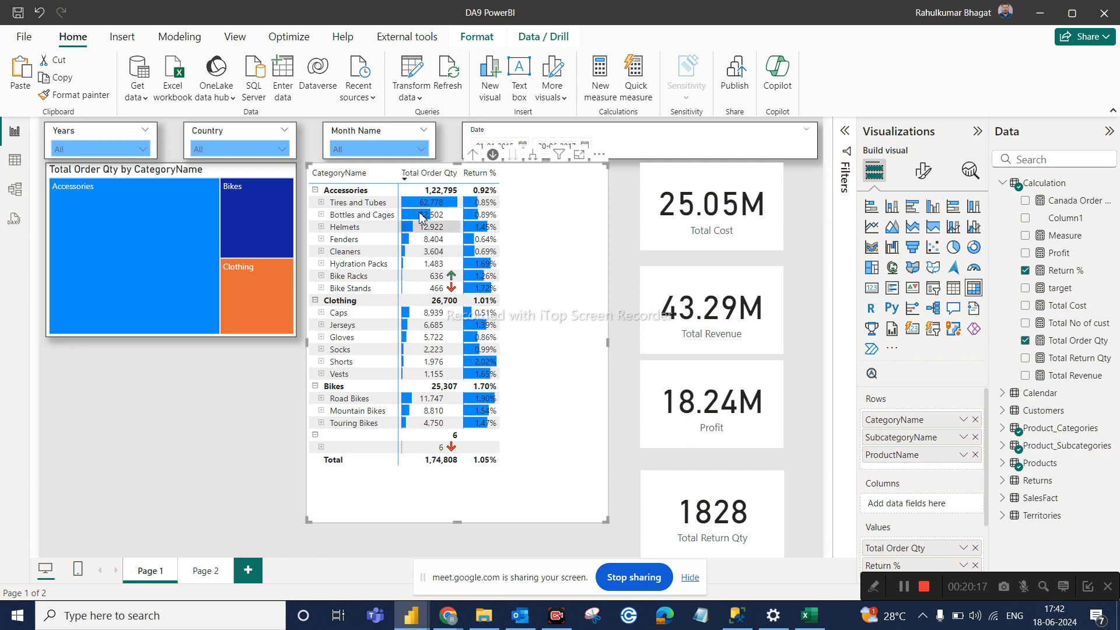
pyautogui.click(407, 180)
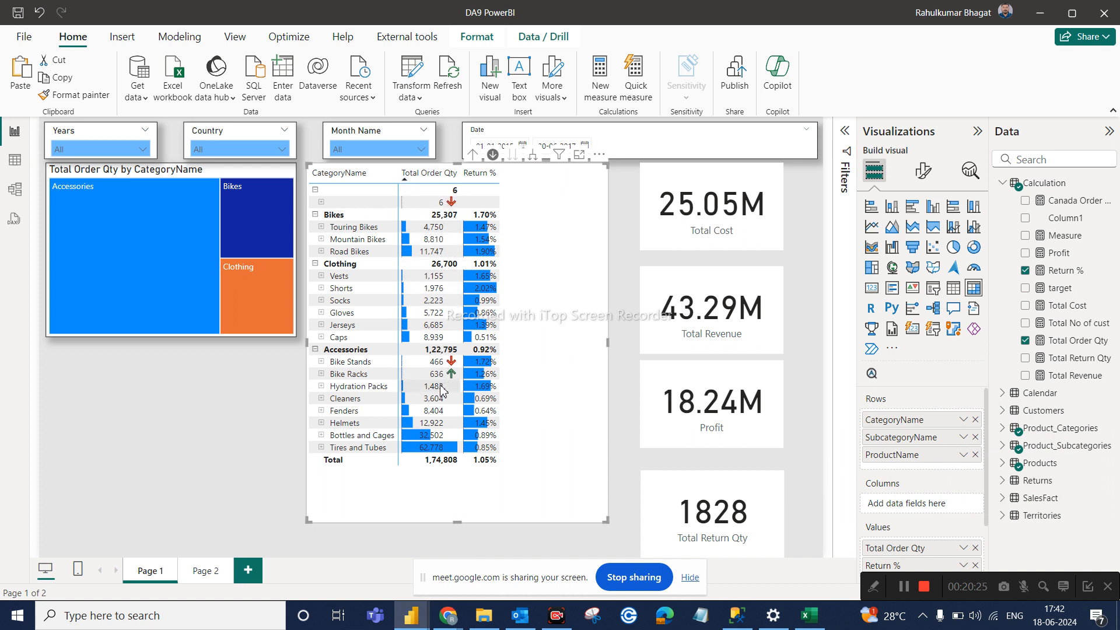
pyautogui.click(407, 174)
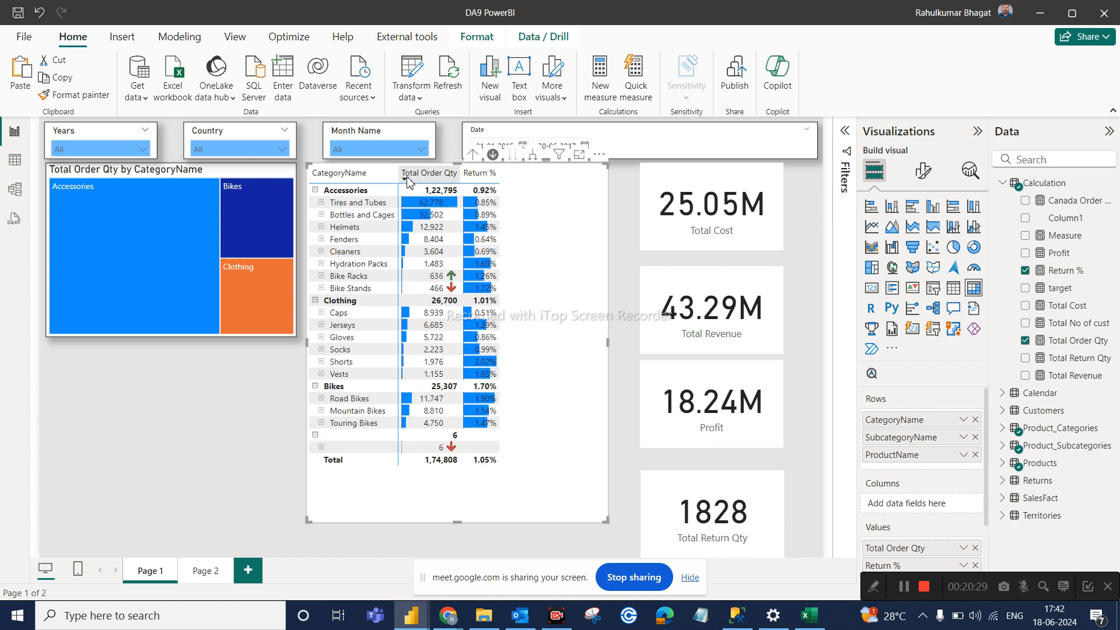
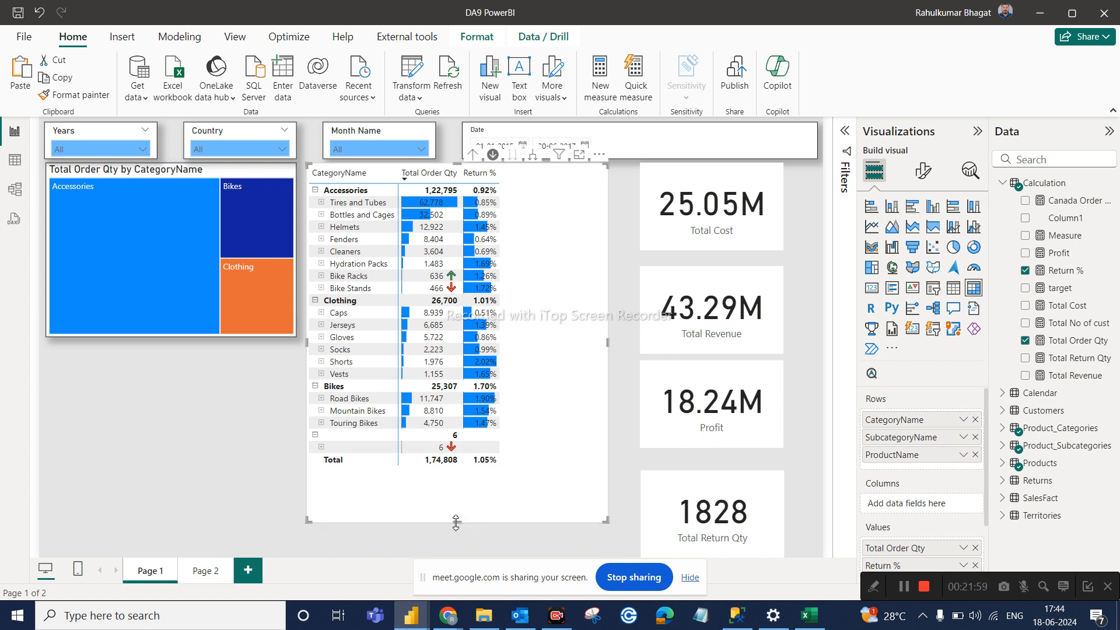
pyautogui.moveTo(455, 525); pyautogui.dragTo(465, 551)
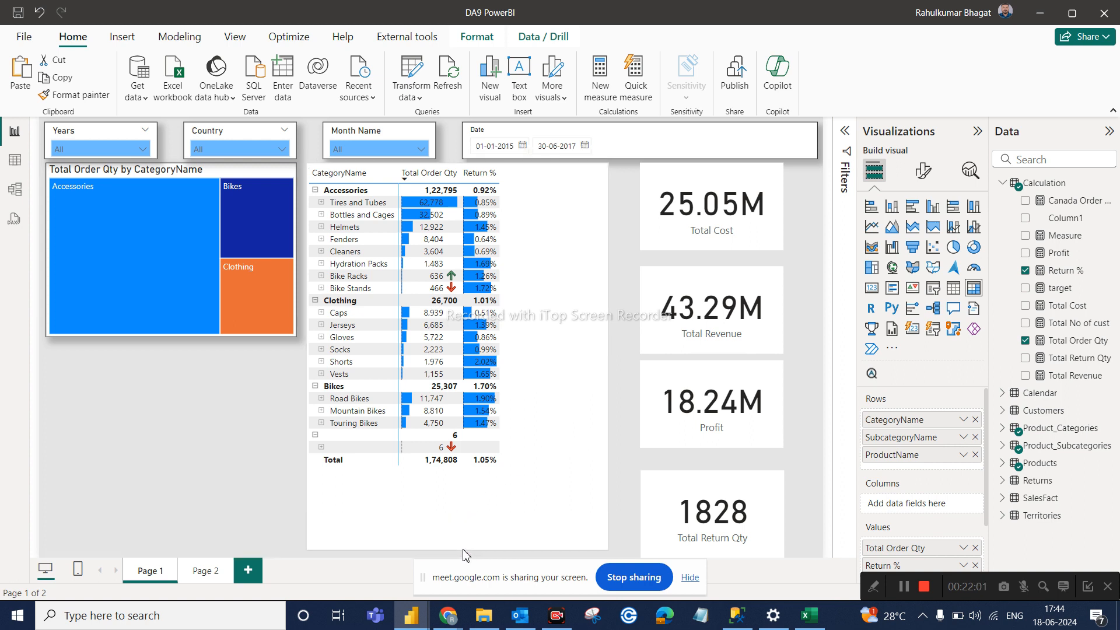
# Add a clustered bar chart in the empty area below the treemap and lower its upper edge slightly
pyautogui.click(174, 415)
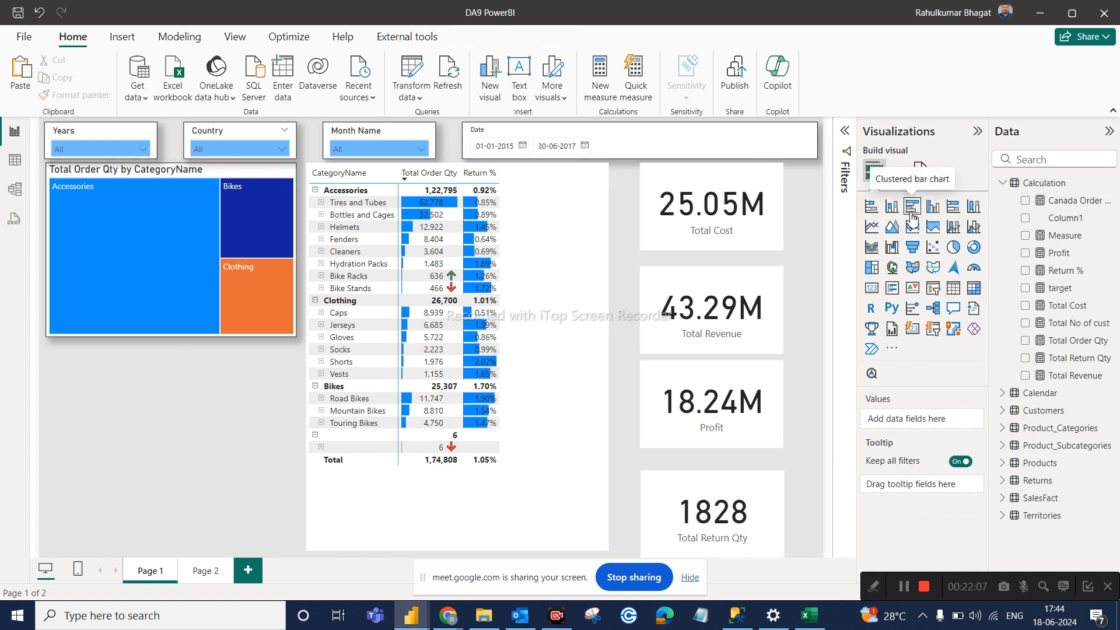
pyautogui.click(914, 217)
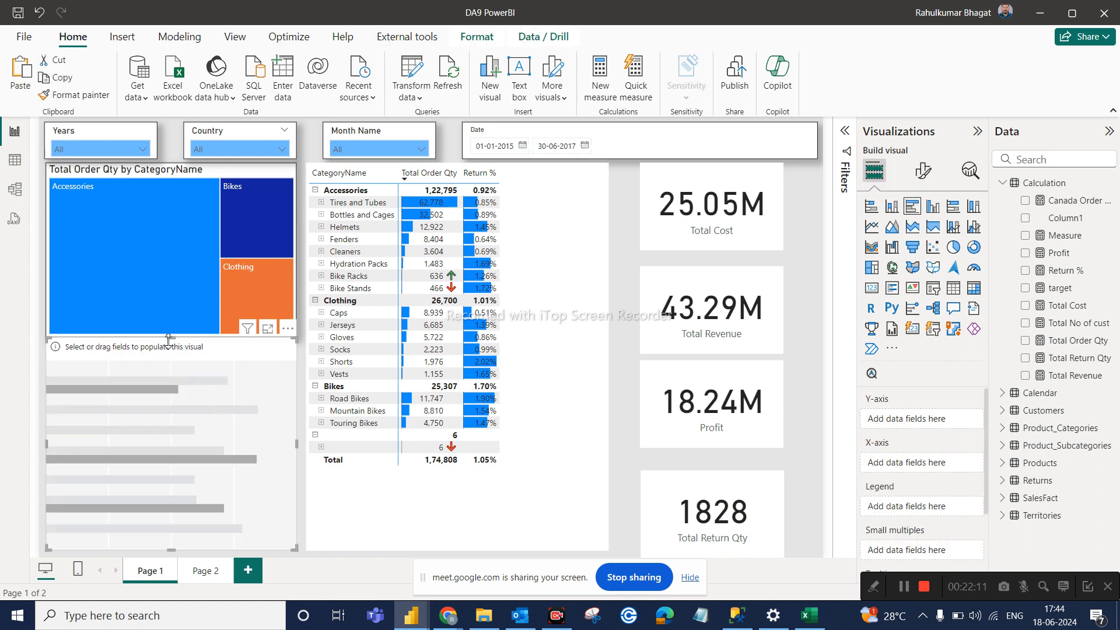
pyautogui.moveTo(168, 340); pyautogui.dragTo(169, 349)
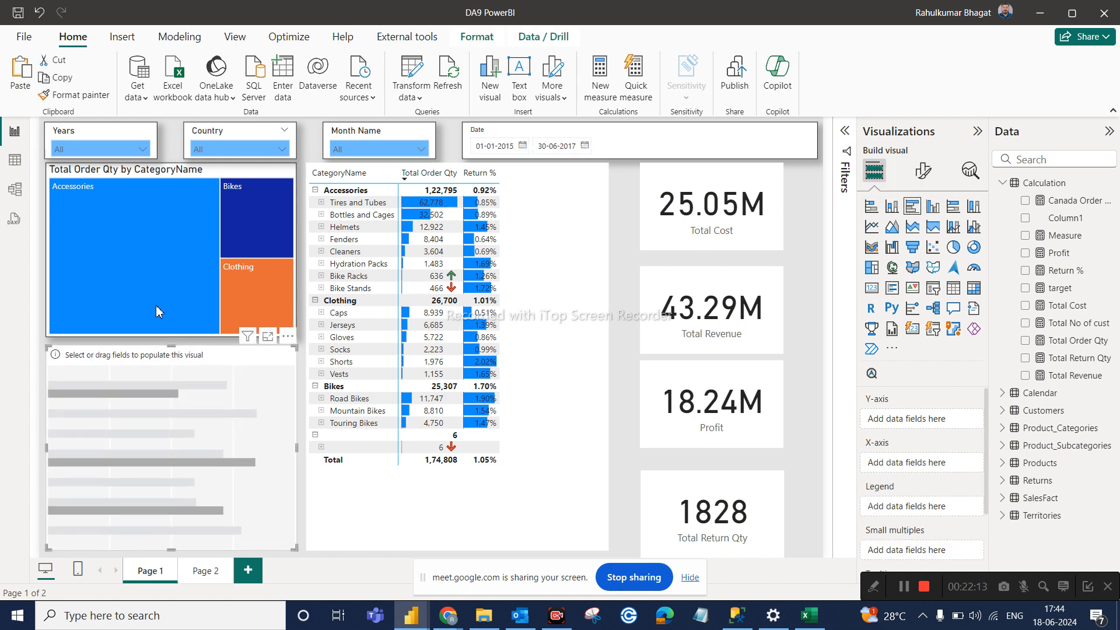
pyautogui.moveTo(94, 214)
# Search the data fields for "sub" and assign SubcategoryName to the clustered bar chart's Y-axis
pyautogui.click(1067, 157)
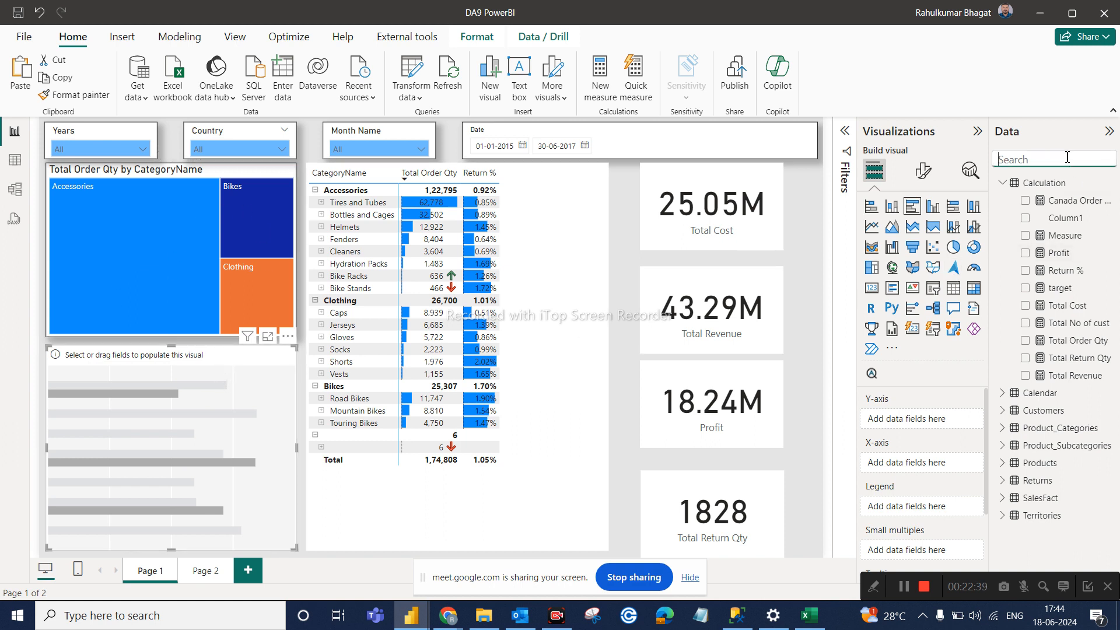
pyautogui.write('cate')
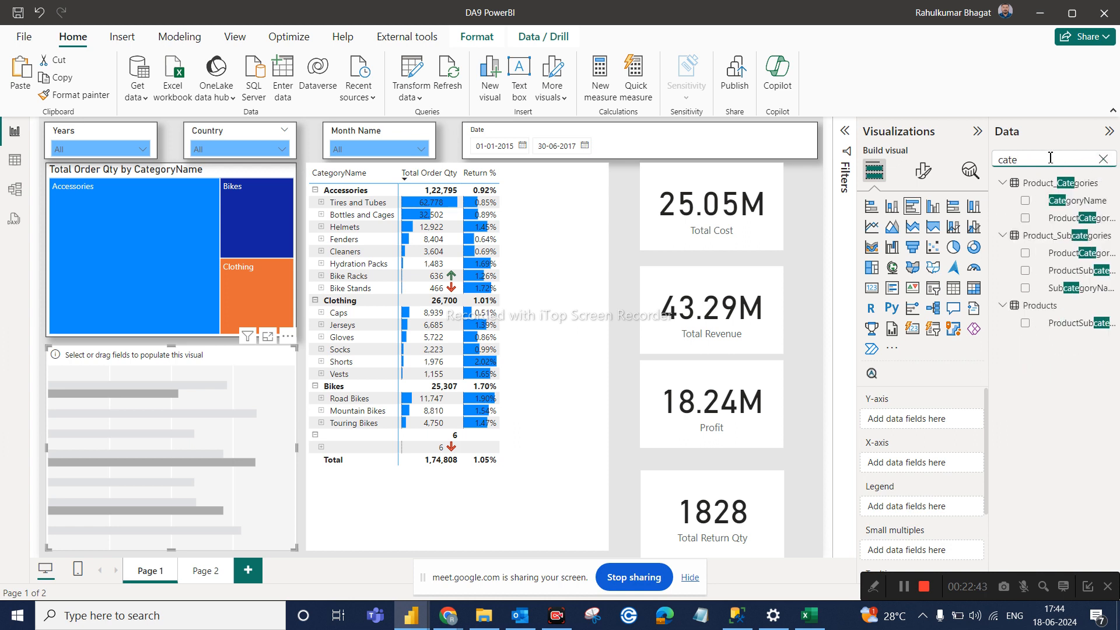
pyautogui.press('BackSpace')
pyautogui.press('BackSpace')
pyautogui.press('BackSpace')
pyautogui.press('BackSpace')
pyautogui.write('s')
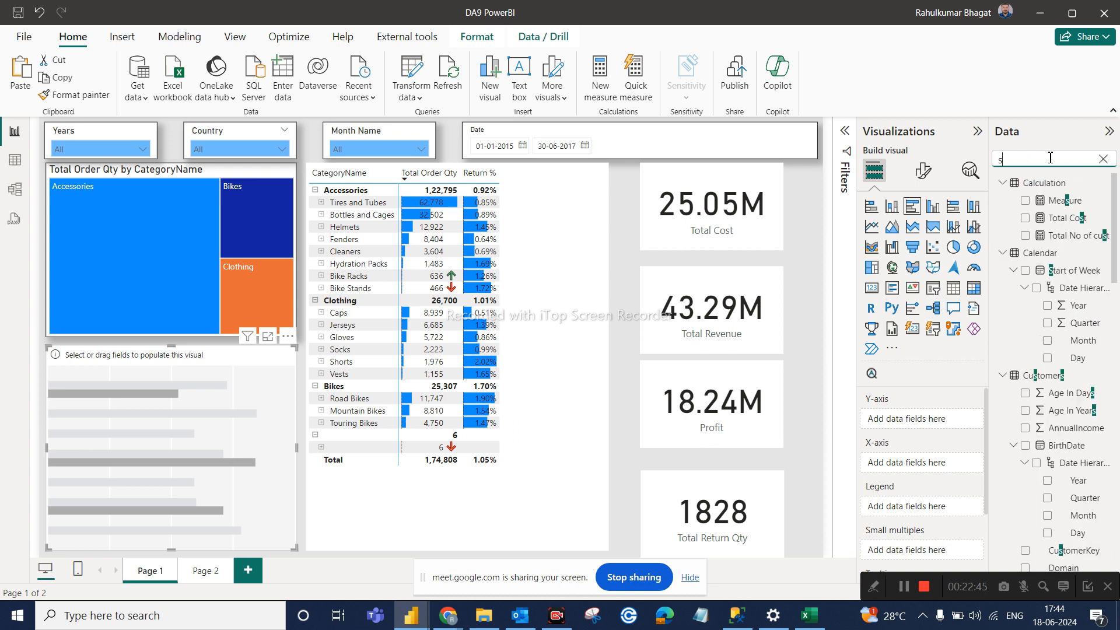
pyautogui.write('ub')
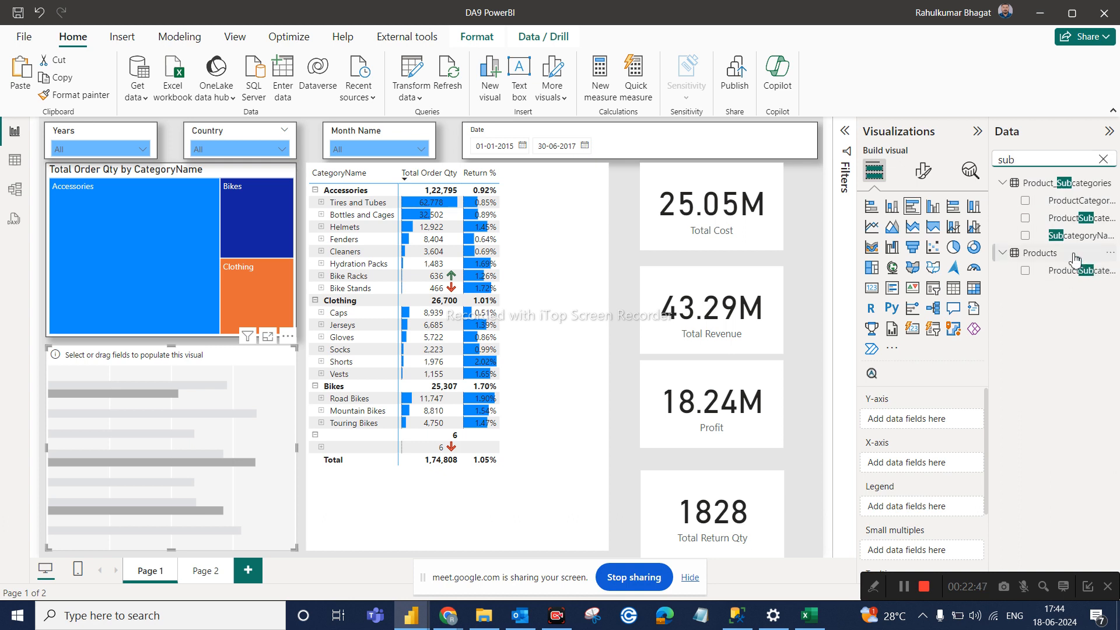
pyautogui.moveTo(1069, 245); pyautogui.dragTo(937, 435)
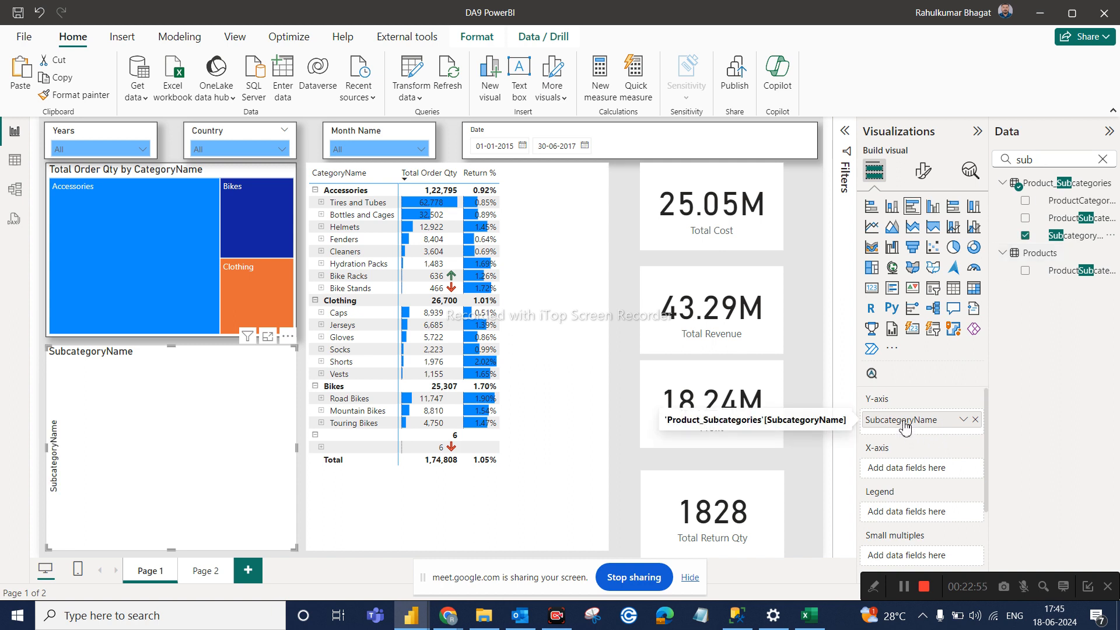
# Search the data fields for "order" and assign Total Order Qty to the bar chart's X-axis
pyautogui.doubleClick(1056, 166)
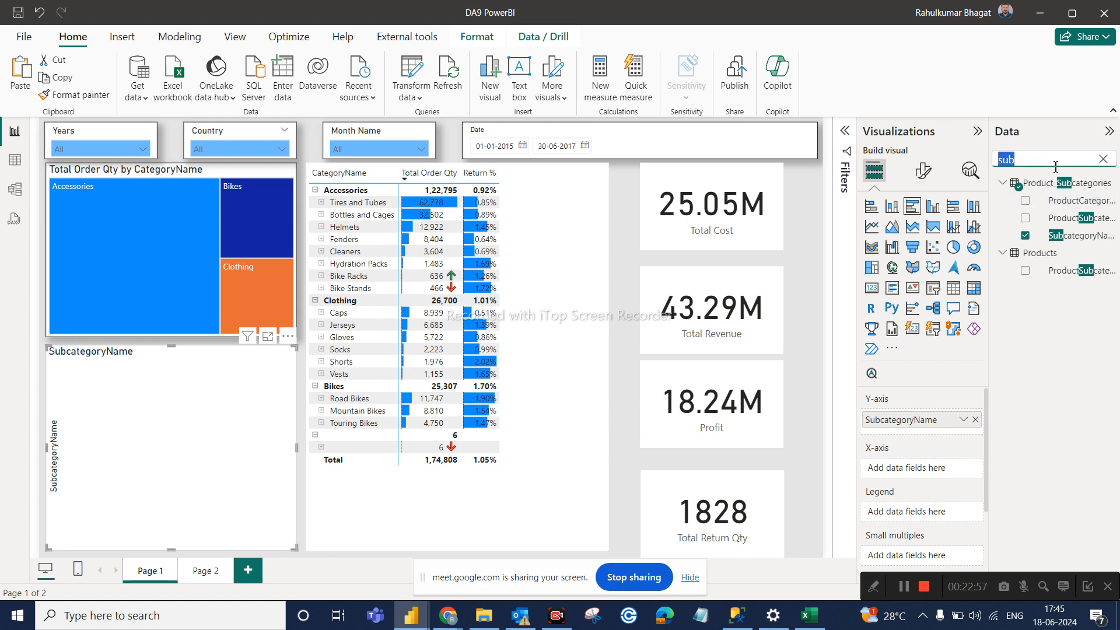
pyautogui.write('o')
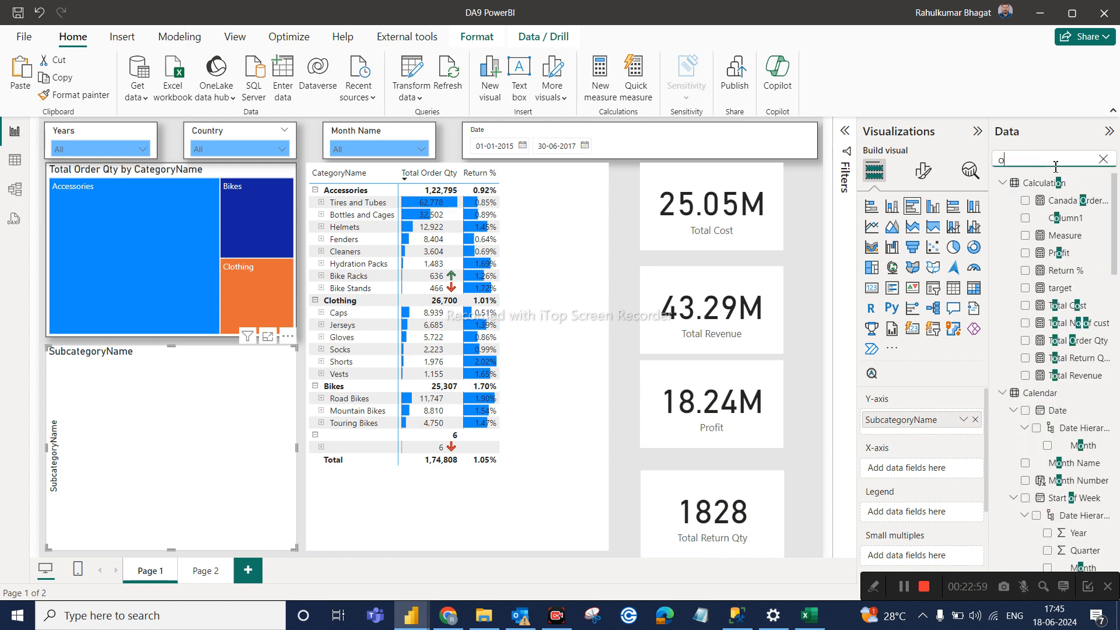
pyautogui.write('rder')
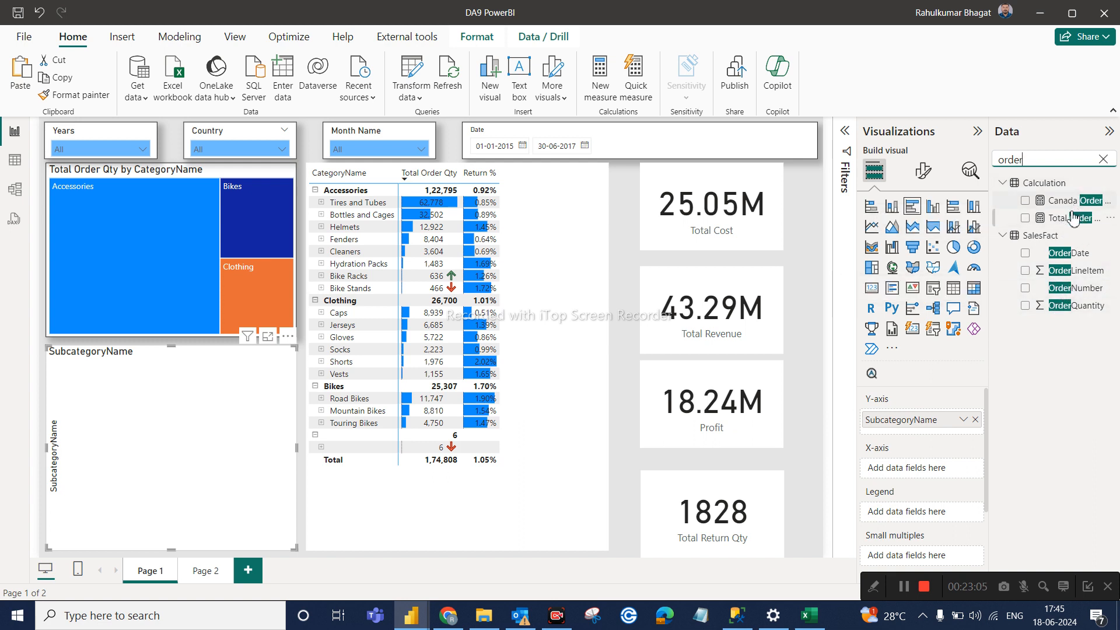
pyautogui.moveTo(1070, 231); pyautogui.dragTo(936, 484)
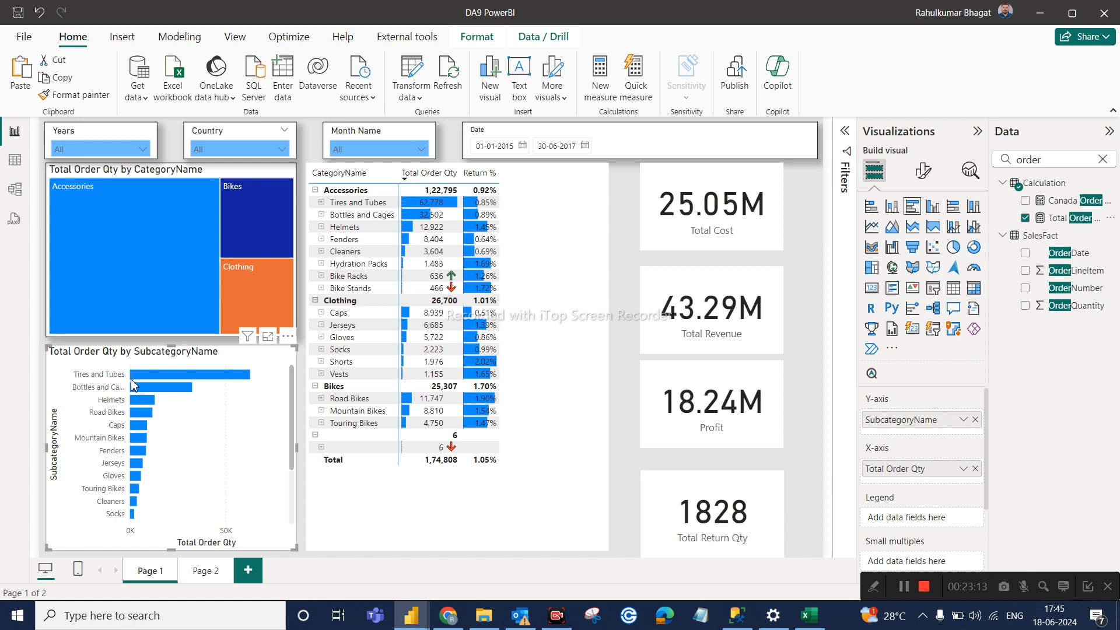
# Clear the data field search and add Total Revenue to the bar chart's tooltip fields
pyautogui.moveTo(167, 376)
pyautogui.moveTo(195, 381)
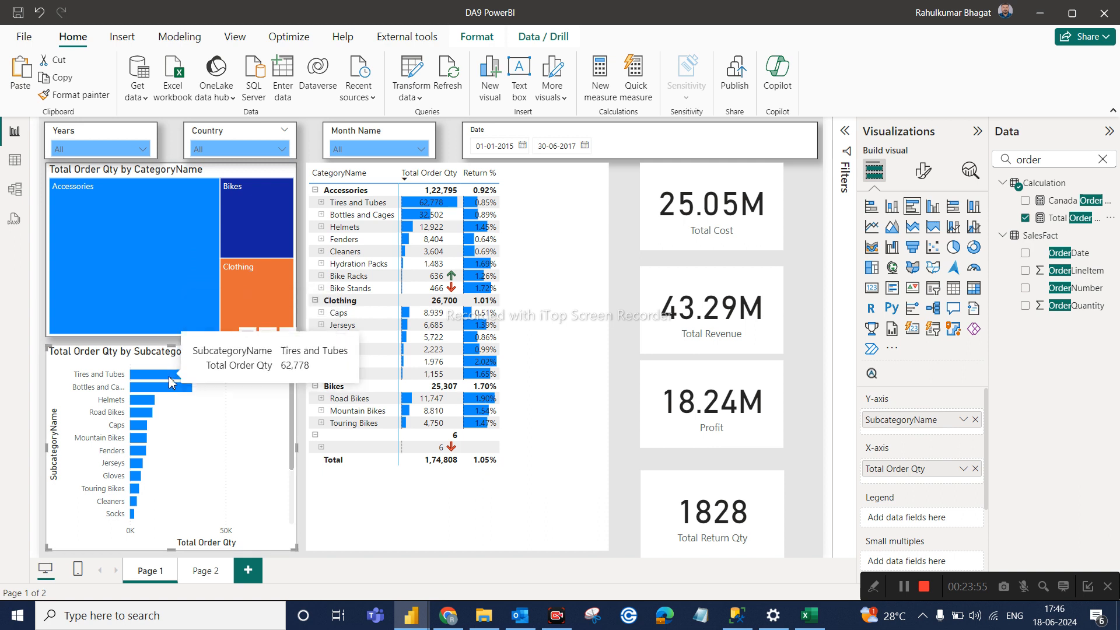
pyautogui.moveTo(168, 205)
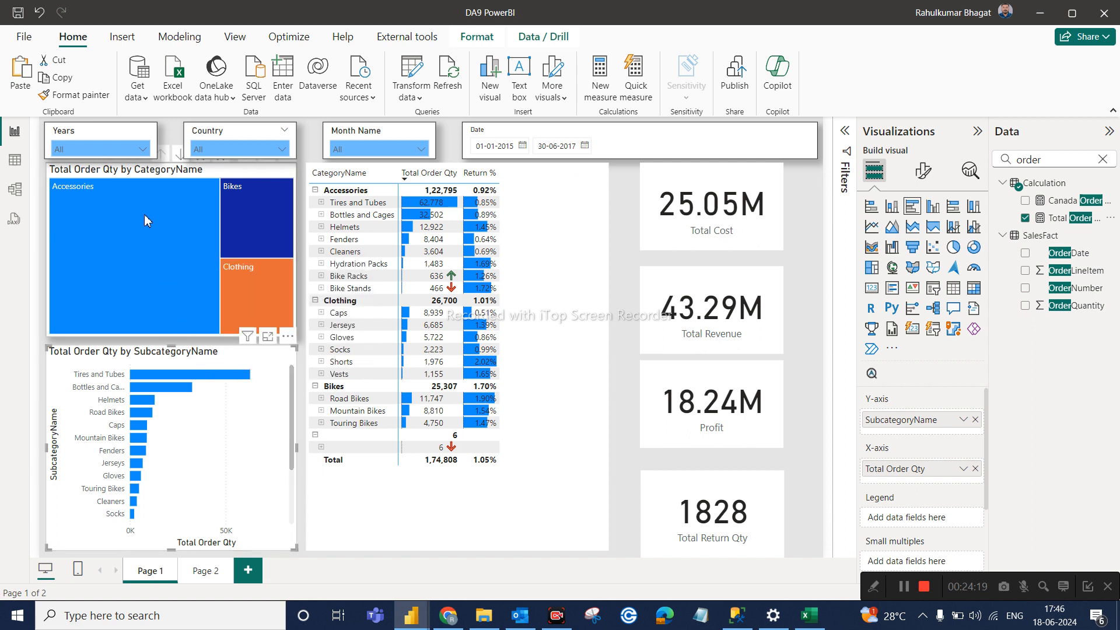
pyautogui.moveTo(107, 228)
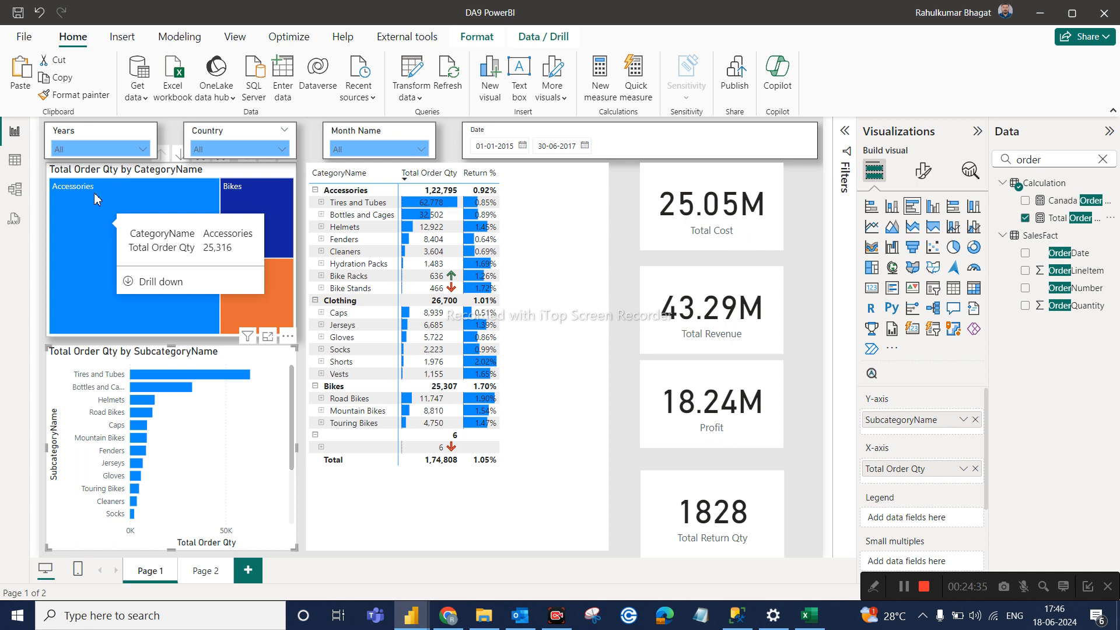
pyautogui.moveTo(150, 376)
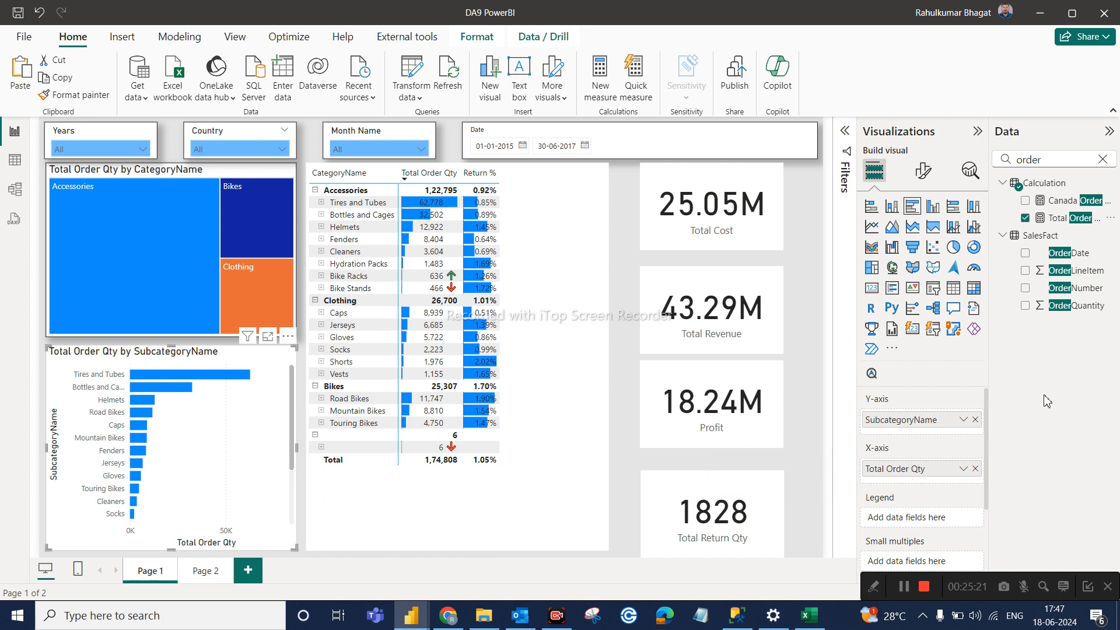
pyautogui.moveTo(985, 435); pyautogui.dragTo(998, 532)
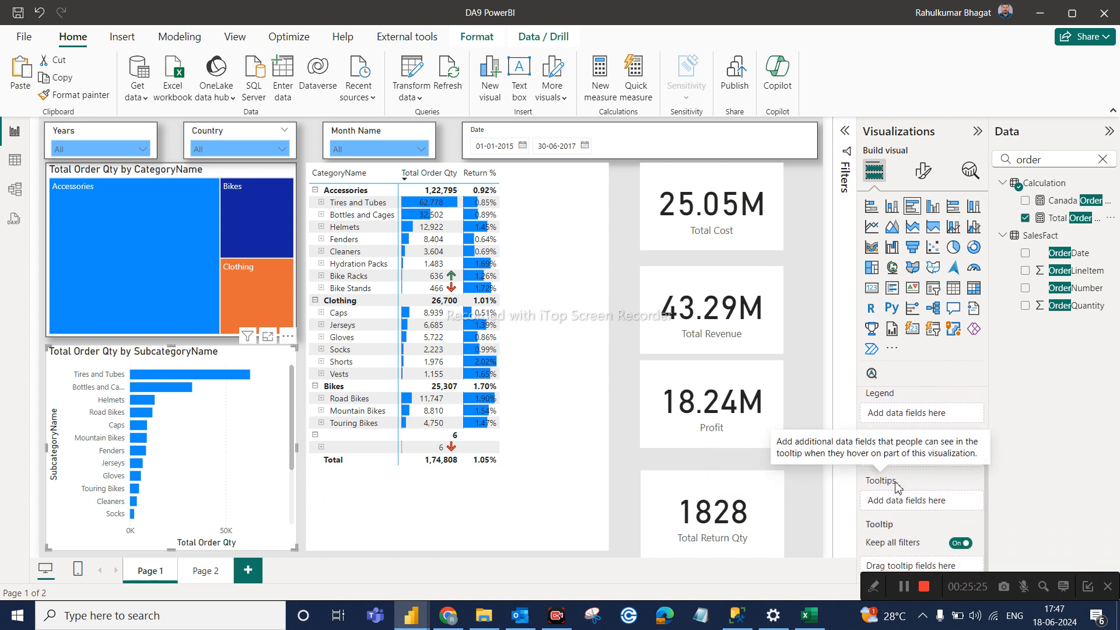
pyautogui.click(1104, 159)
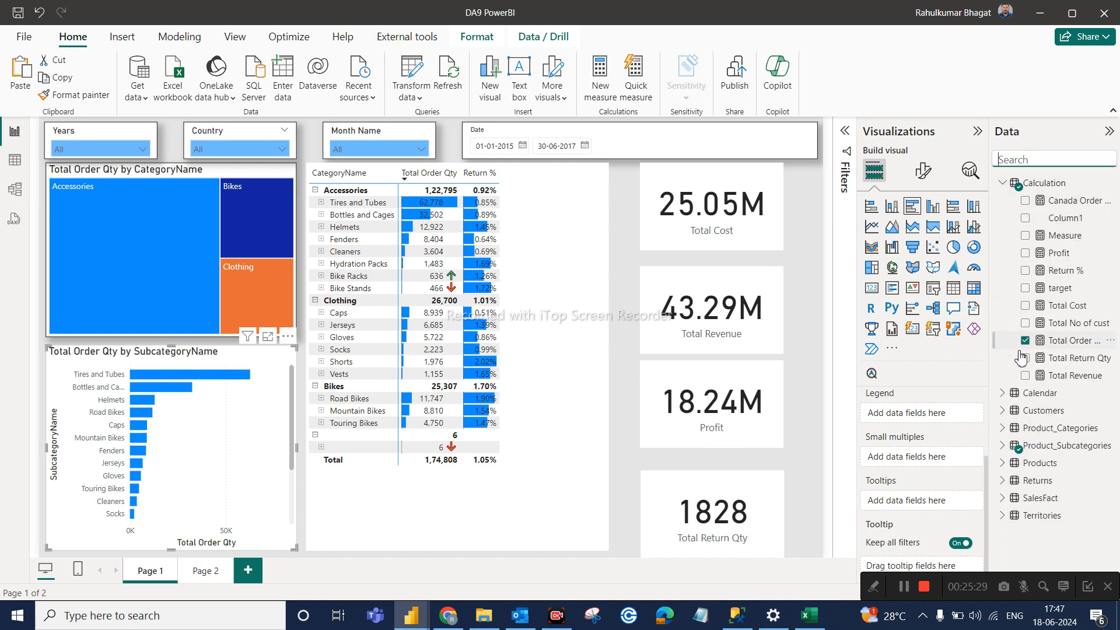
pyautogui.moveTo(1064, 381); pyautogui.dragTo(942, 510)
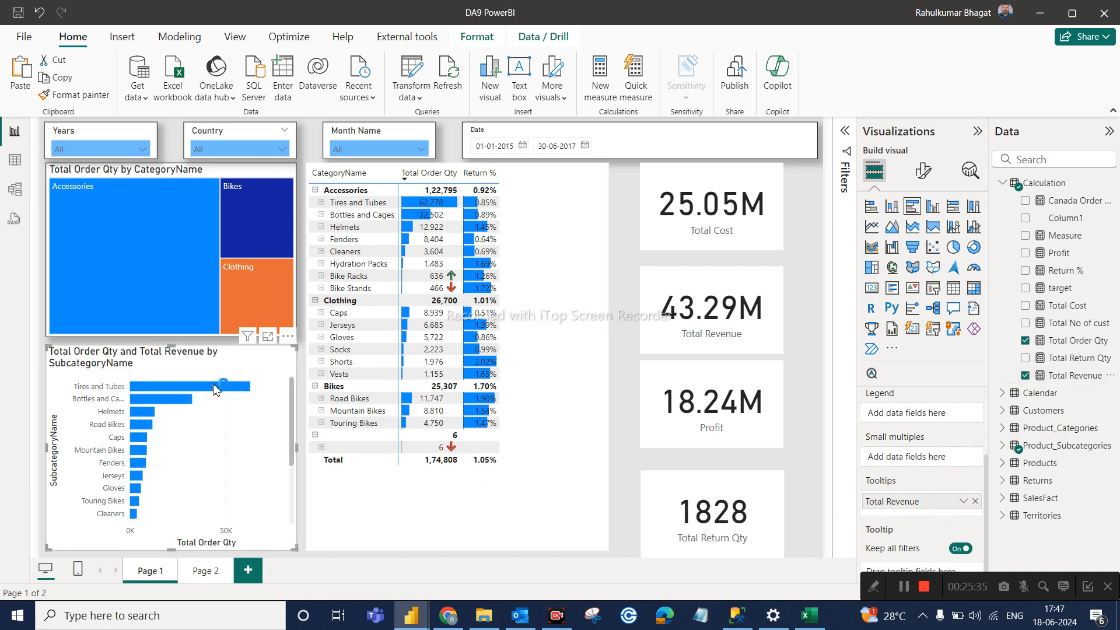
pyautogui.moveTo(213, 390)
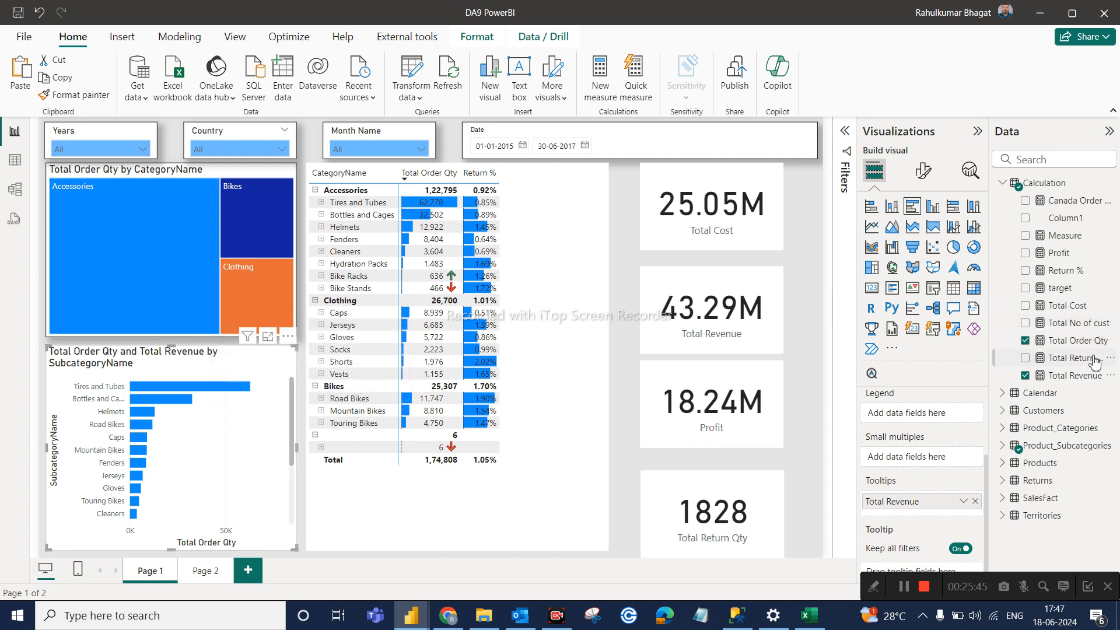
# Add Total Cost and Profit to the bar chart's tooltip fields and open the chart's formatting options
pyautogui.moveTo(1084, 304); pyautogui.dragTo(973, 509)
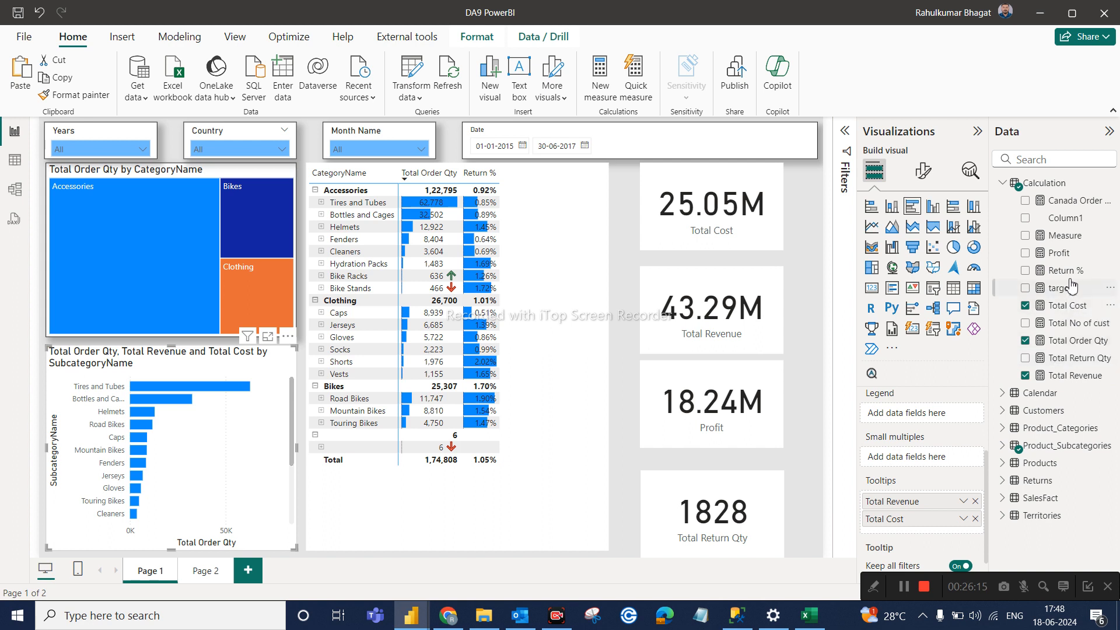
pyautogui.moveTo(1064, 253); pyautogui.dragTo(929, 535)
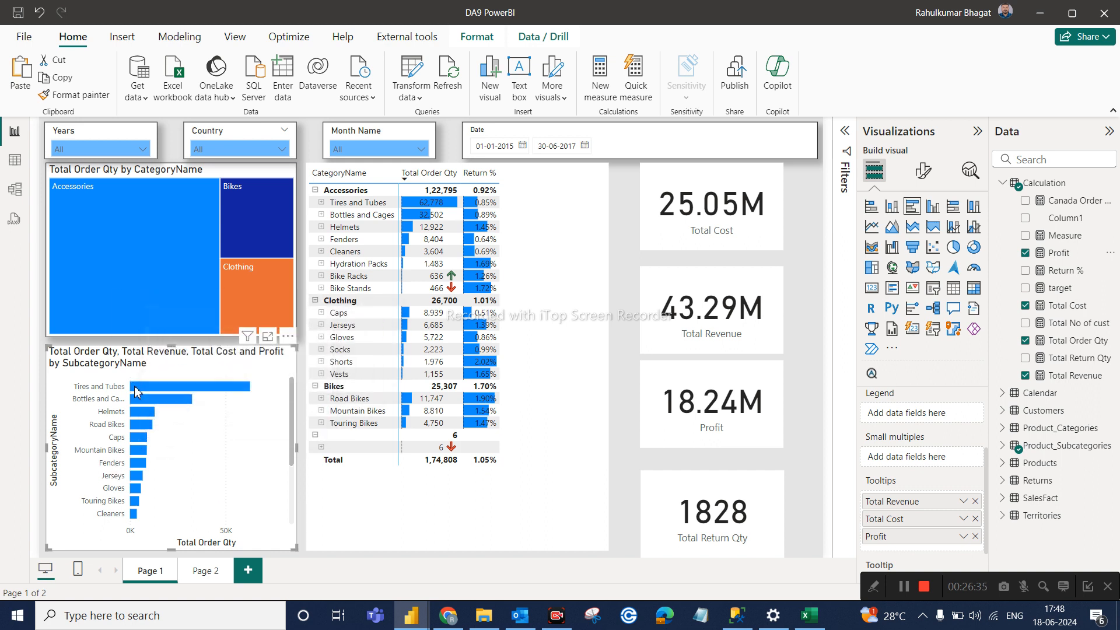
pyautogui.moveTo(147, 403)
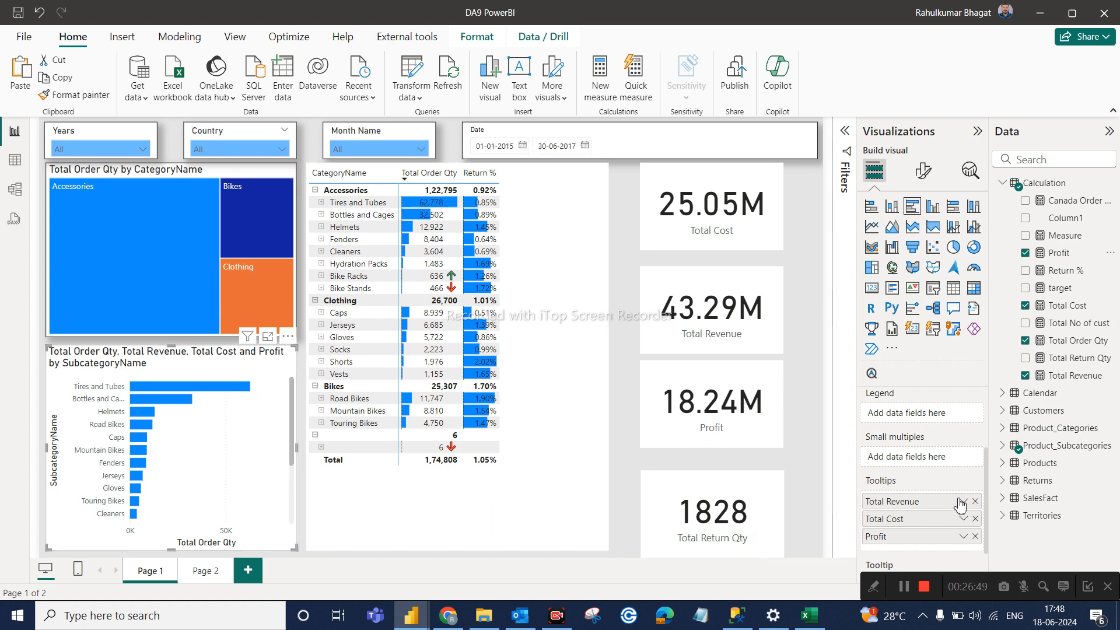
pyautogui.moveTo(870, 488)
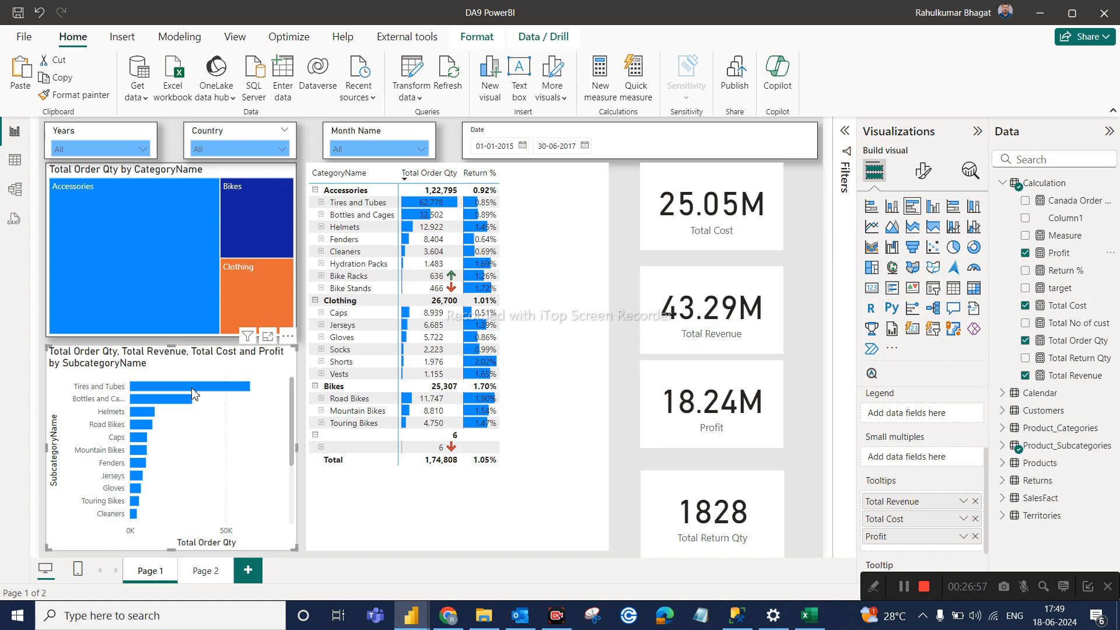
pyautogui.moveTo(193, 388)
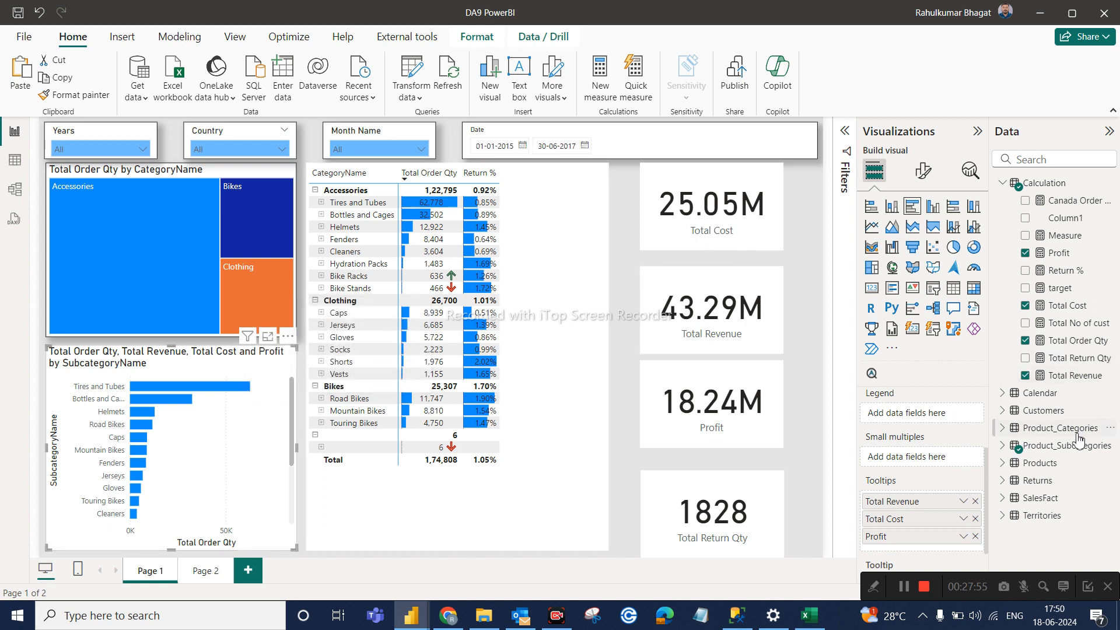
pyautogui.click(926, 186)
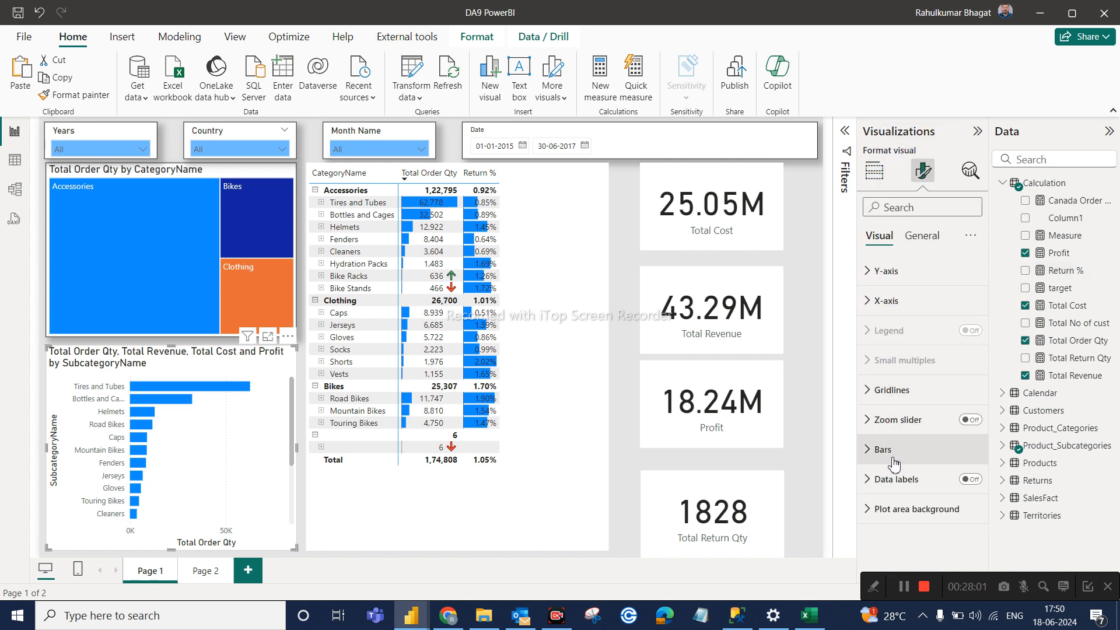
# Switch to the Google Meet call in Chrome, admit the waiting participant and unmute the microphone
pyautogui.click(448, 617)
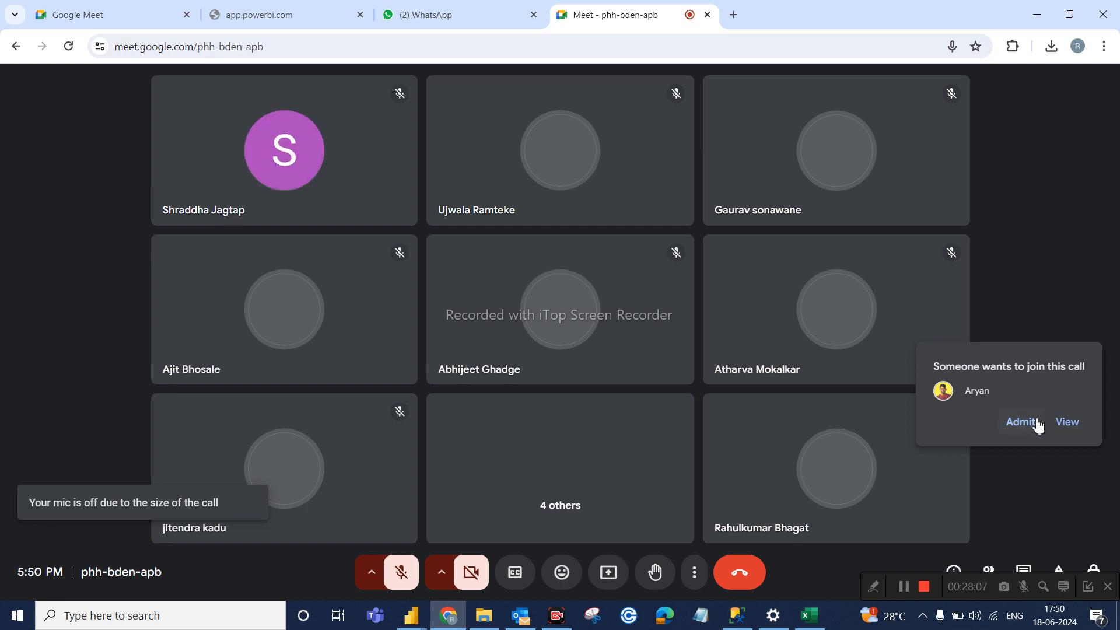
pyautogui.click(1035, 430)
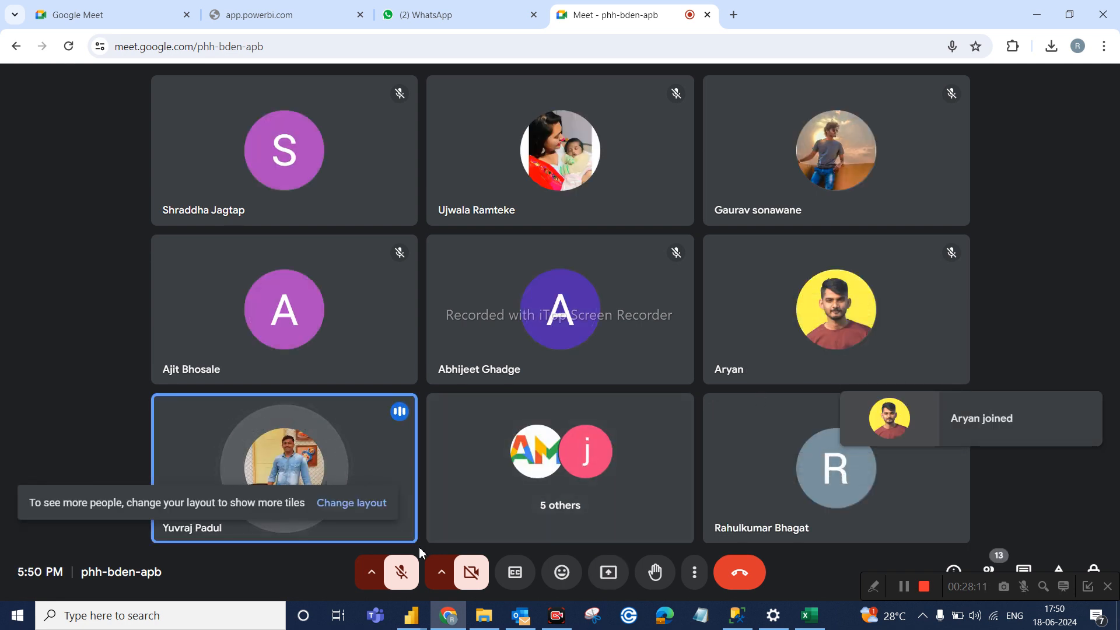
pyautogui.click(398, 578)
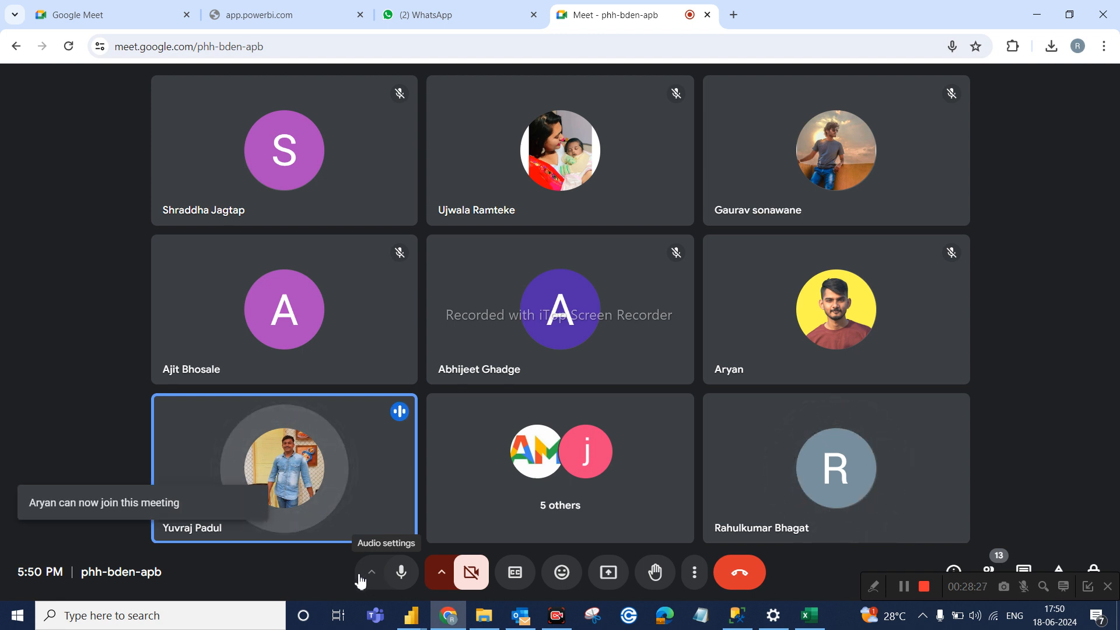
# Share the entire screen in the Meet call and dismiss the Infinity mirror notice
pyautogui.click(606, 574)
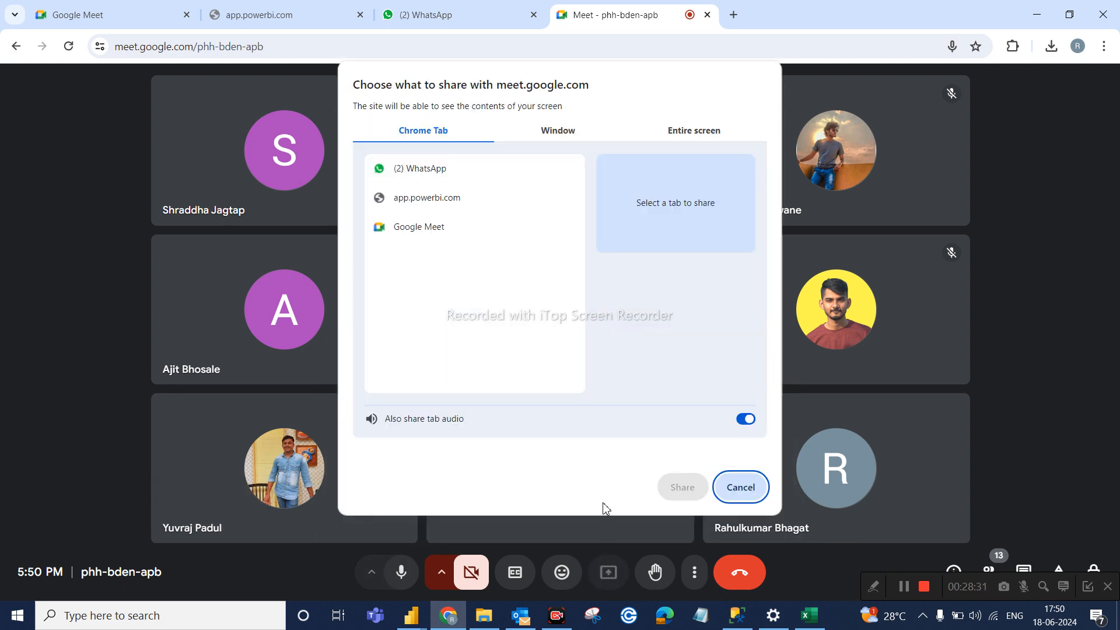
pyautogui.click(687, 137)
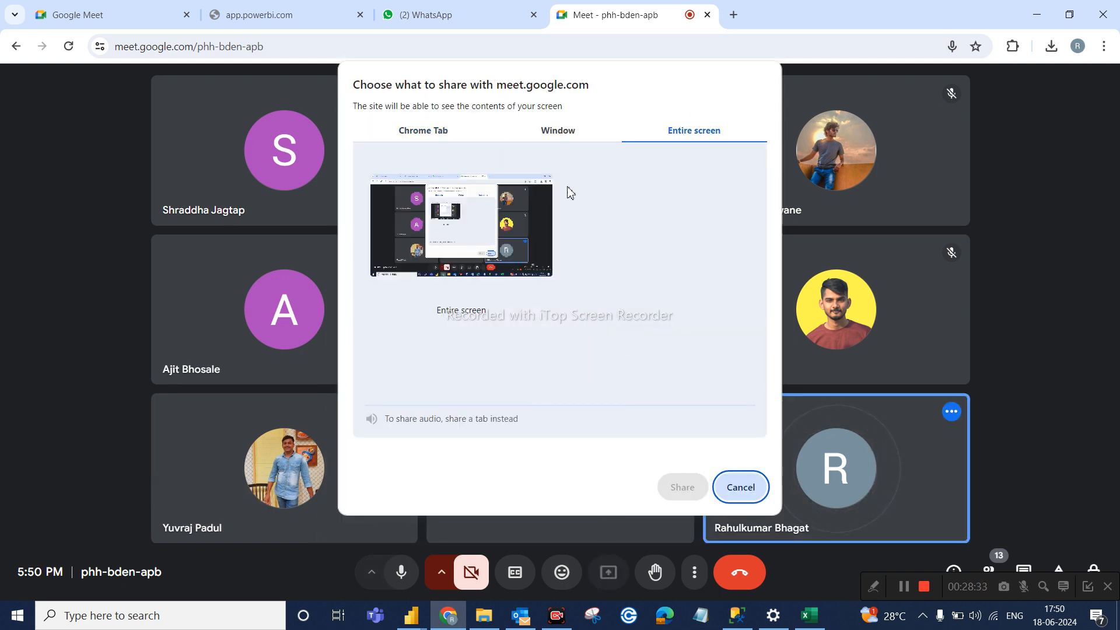
pyautogui.click(550, 202)
pyautogui.click(684, 495)
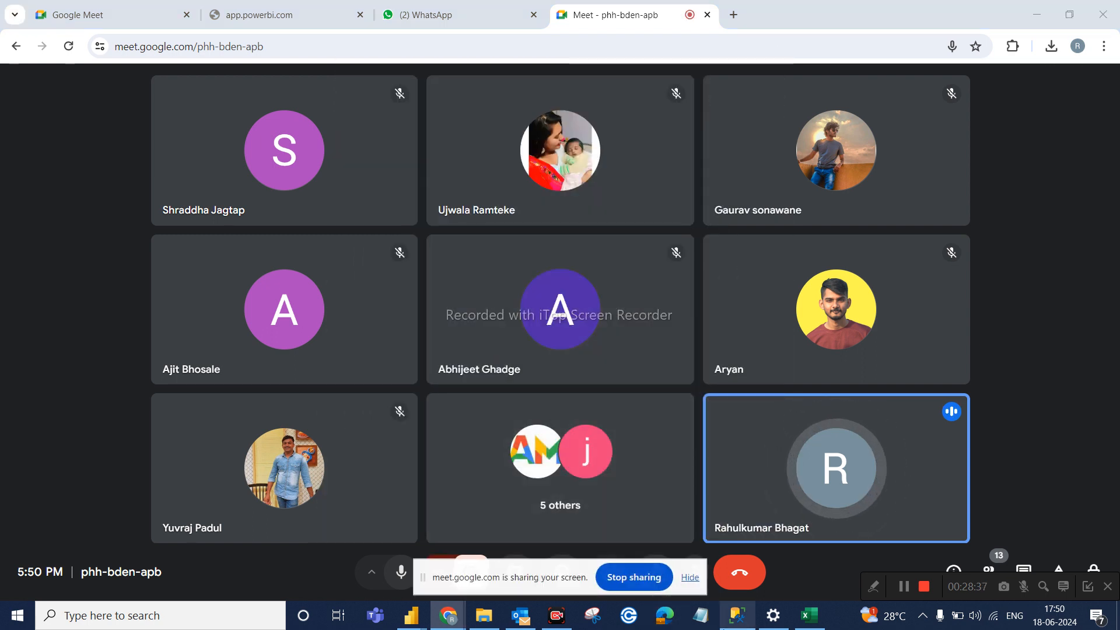
pyautogui.moveTo(808, 616)
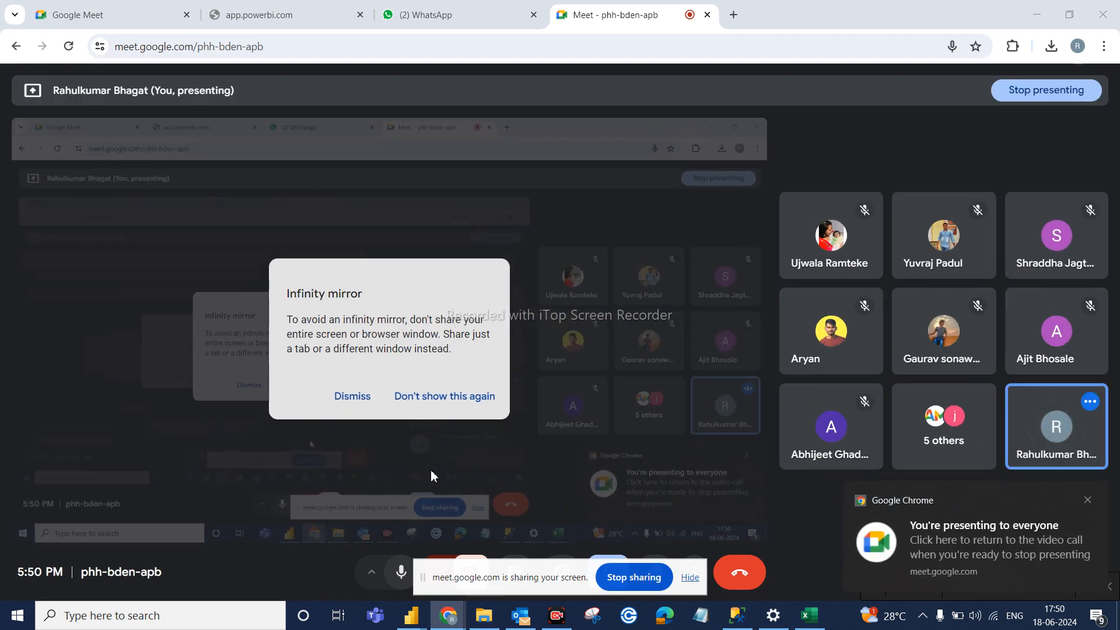
pyautogui.click(364, 398)
pyautogui.click(364, 398)
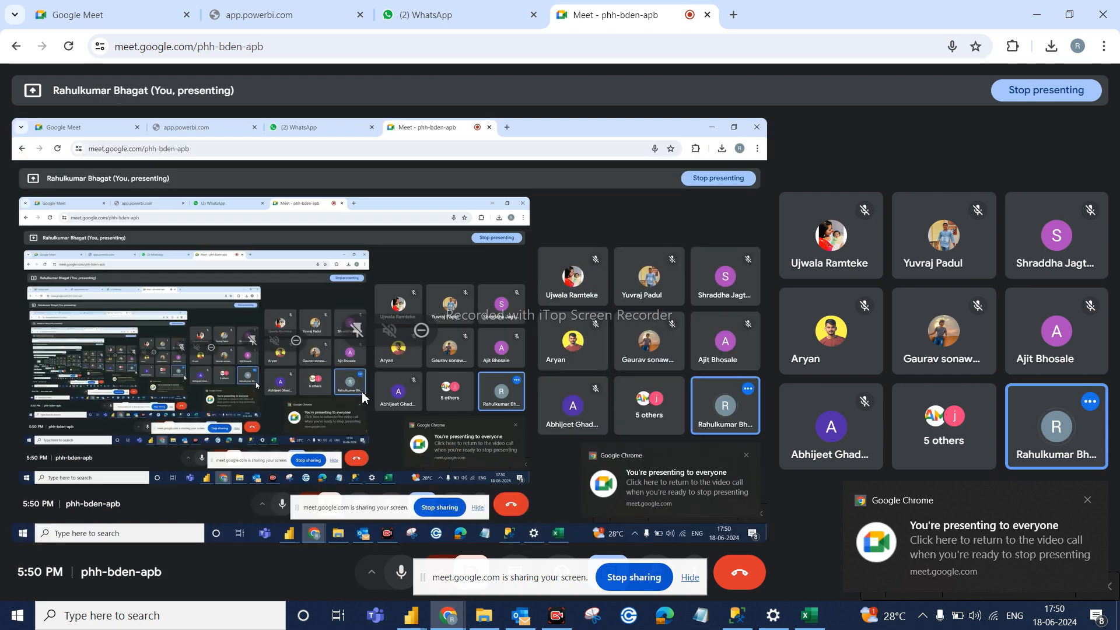
pyautogui.moveTo(412, 617)
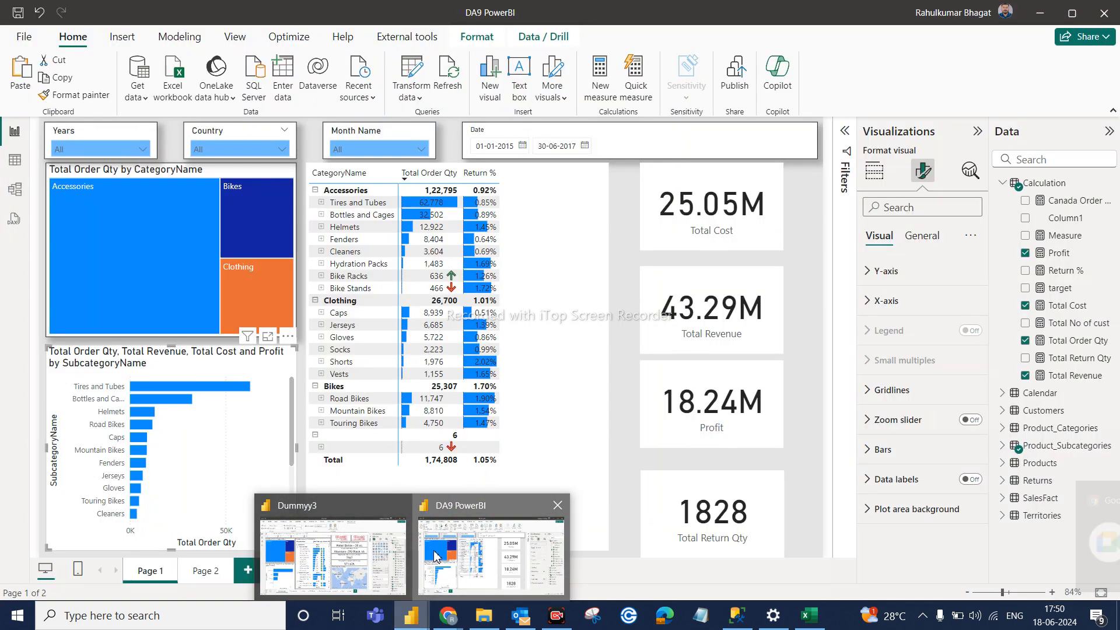
# Switch to the DA9 PowerBI report window and dismiss the Google Meet presenting notification
pyautogui.click(435, 557)
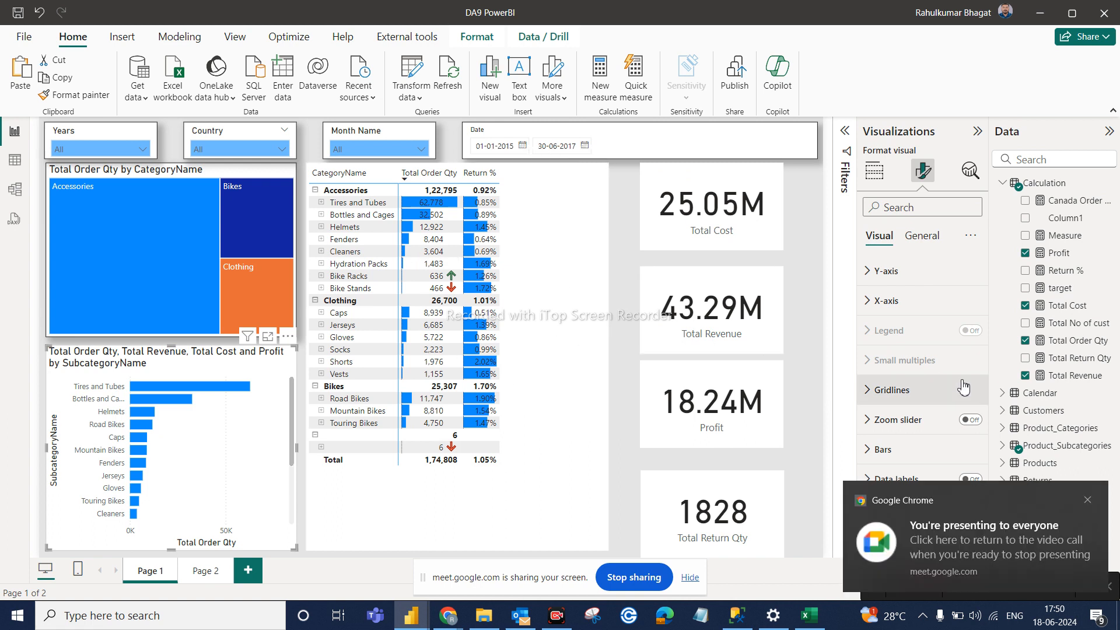
pyautogui.click(1086, 501)
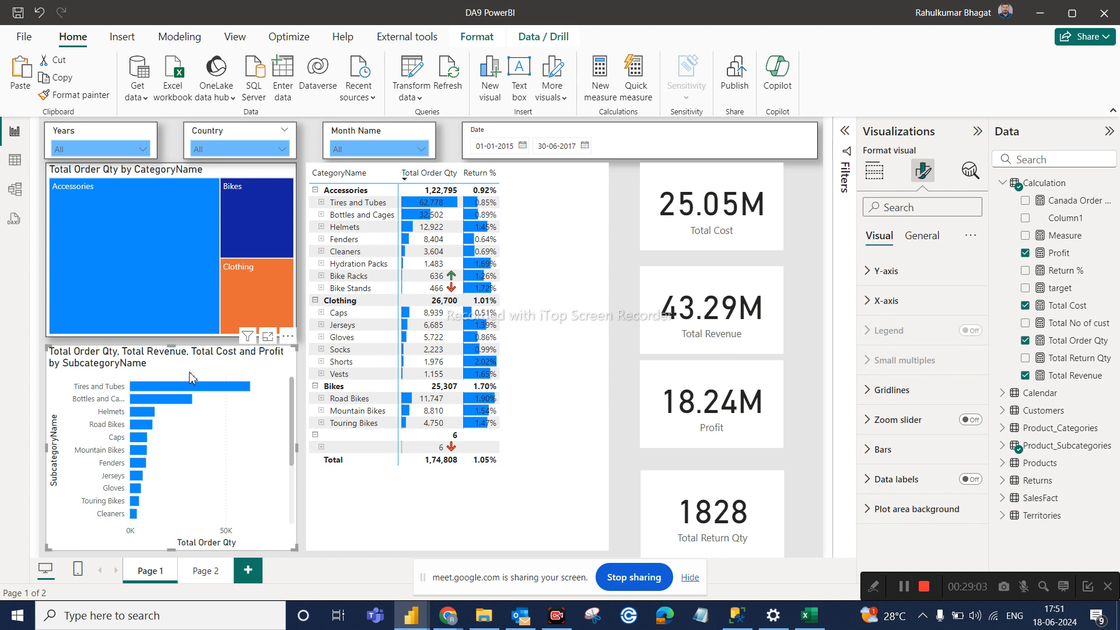
# Replace the subcategory bar chart with a new clustered bar chart that has SubcategoryName on its Y-axis
pyautogui.press('Delete')
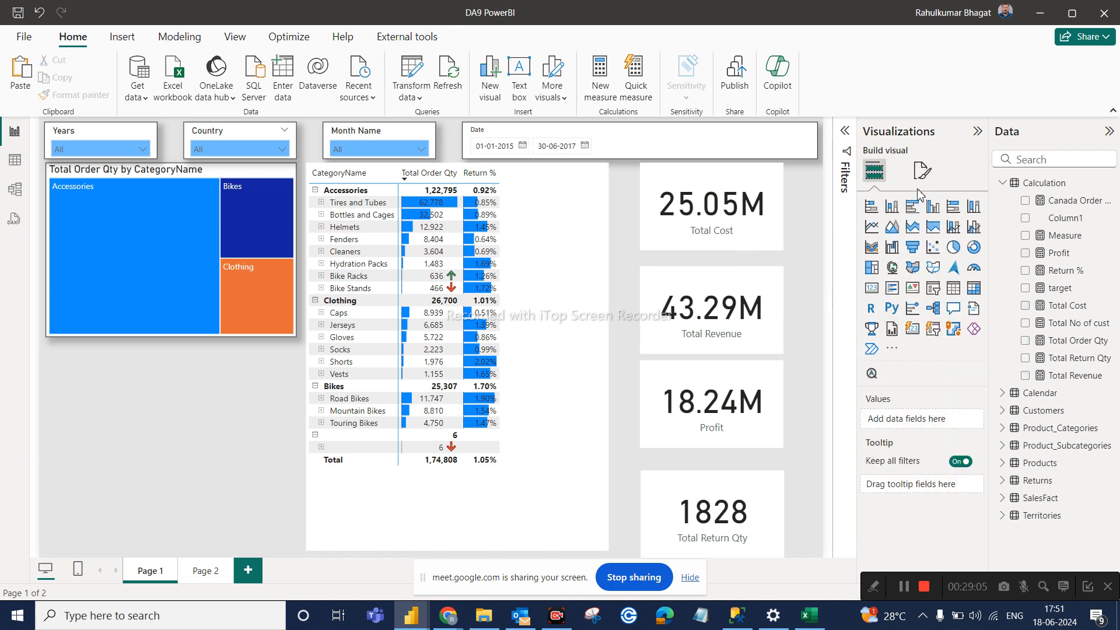
pyautogui.click(913, 207)
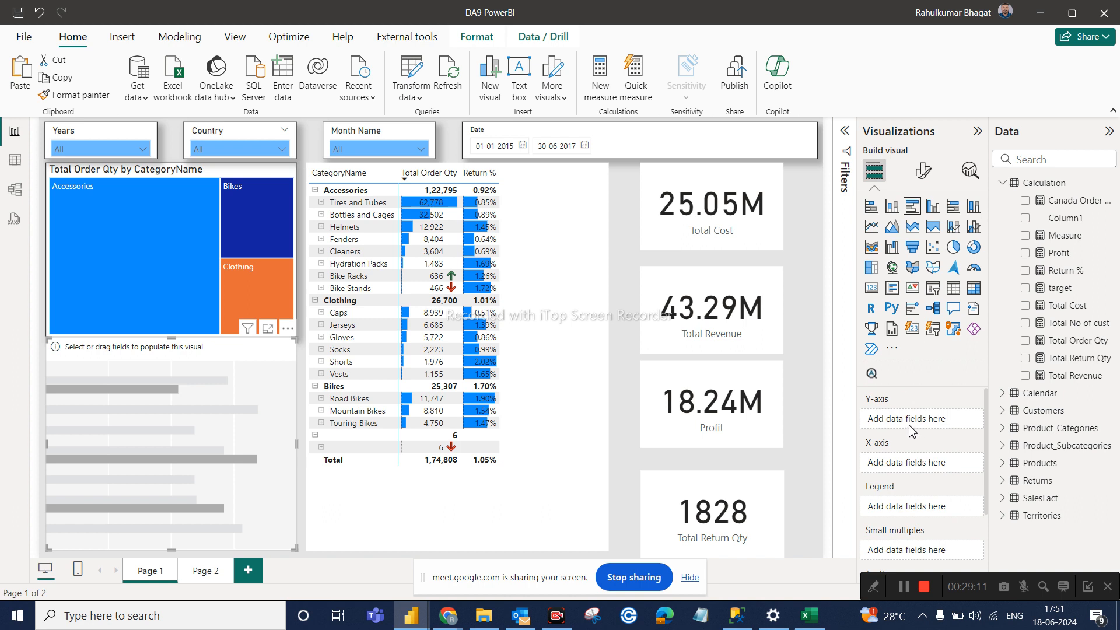
pyautogui.click(1082, 156)
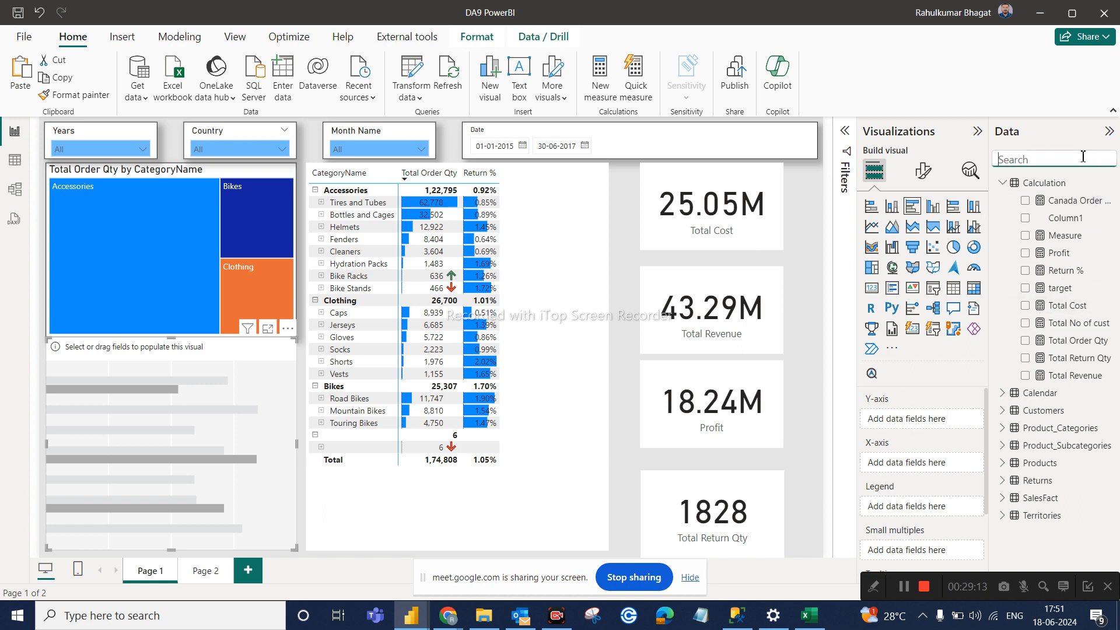
pyautogui.write('sub')
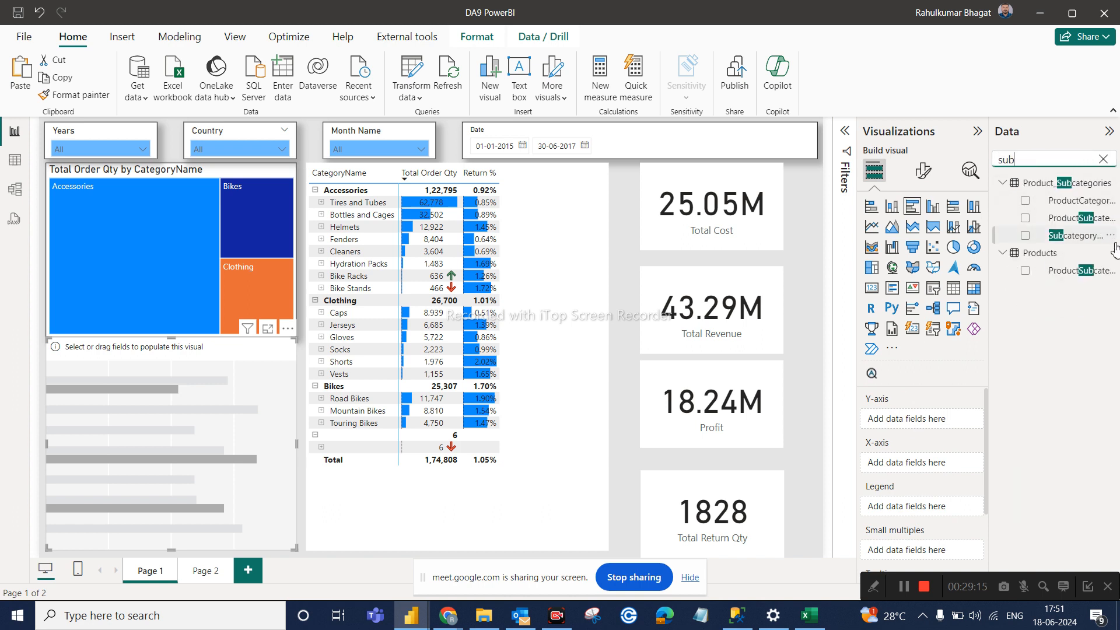
pyautogui.moveTo(1081, 235); pyautogui.dragTo(956, 431)
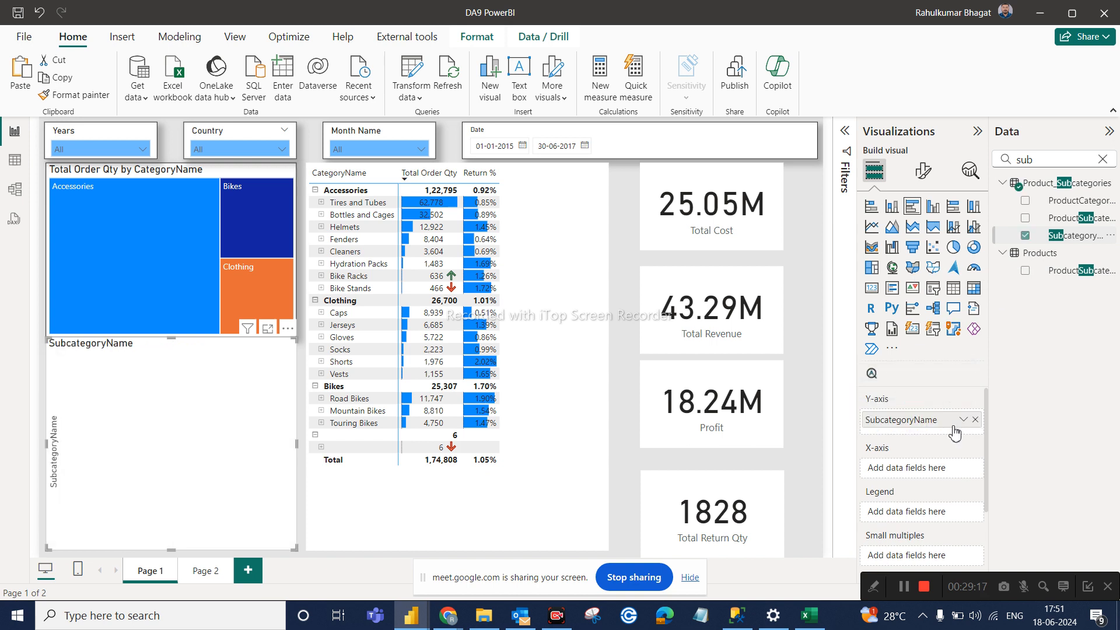
# Search the data fields for the order quantity measure and put Total Order Qty on the new chart's X-axis
pyautogui.click(1047, 163)
pyautogui.press('BackSpace')
pyautogui.press('BackSpace')
pyautogui.press('BackSpace')
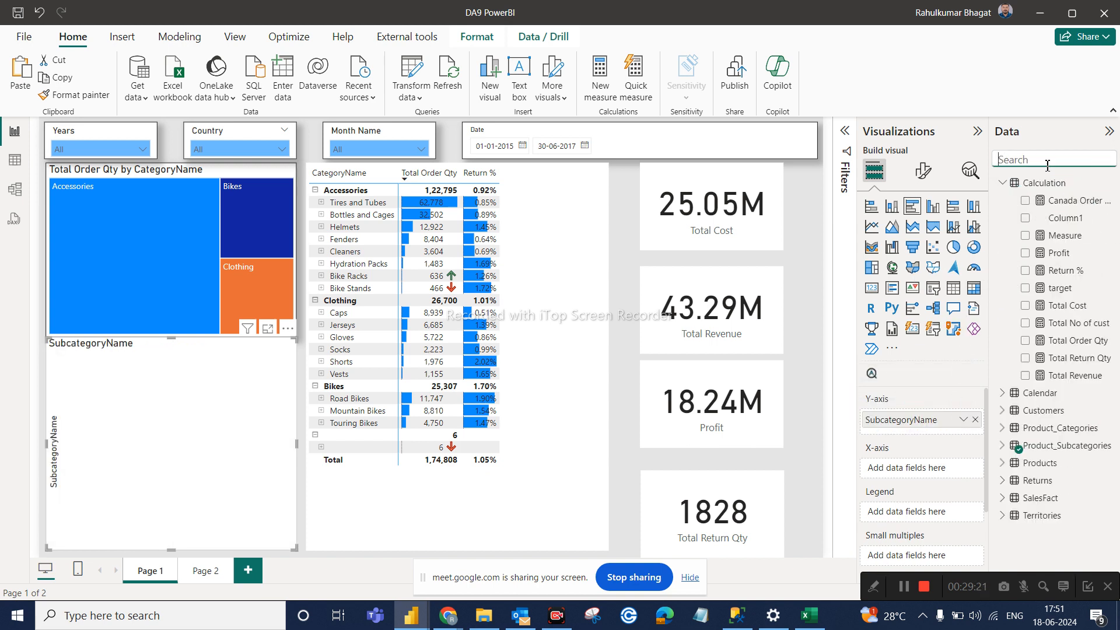
pyautogui.write('orde')
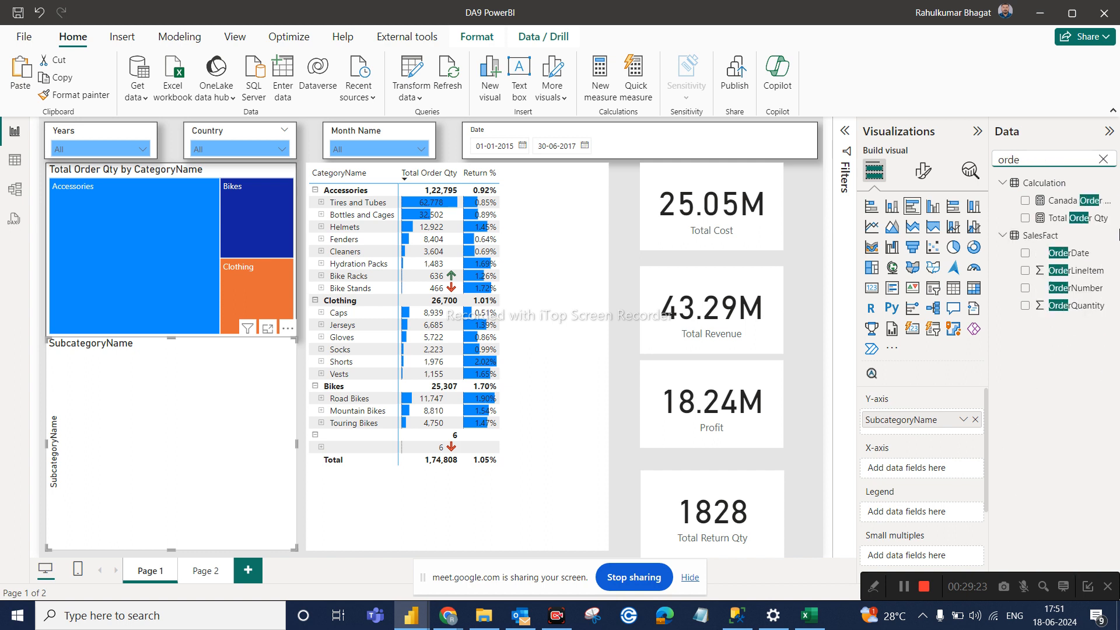
pyautogui.moveTo(1089, 219); pyautogui.dragTo(946, 482)
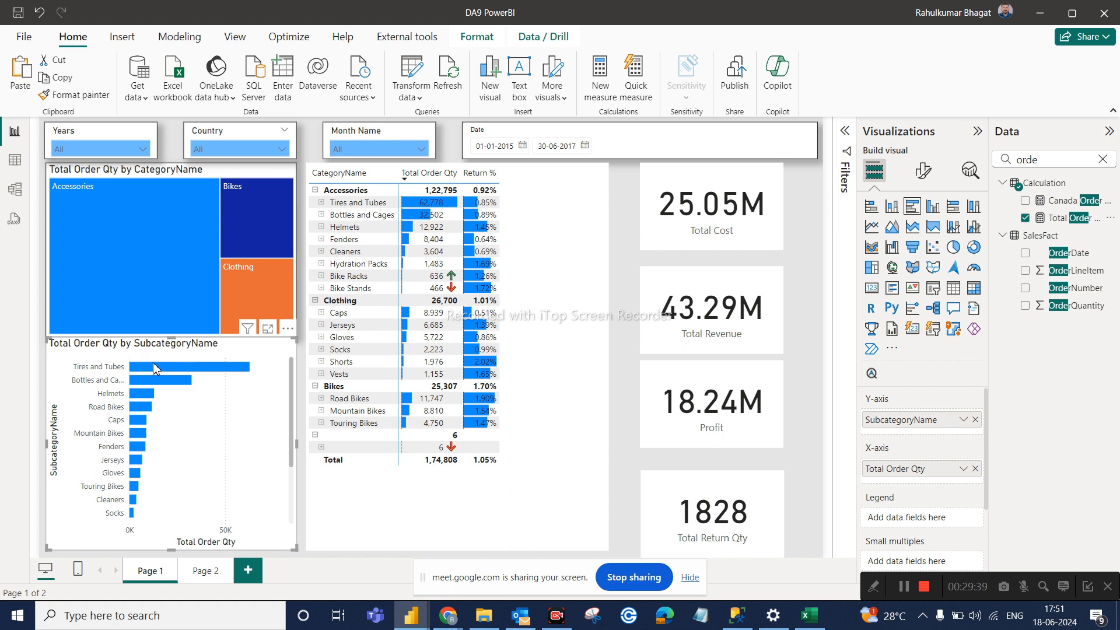
# Inspect the default tooltip of the Tires and Tubes bar in the new chart
pyautogui.moveTo(143, 372)
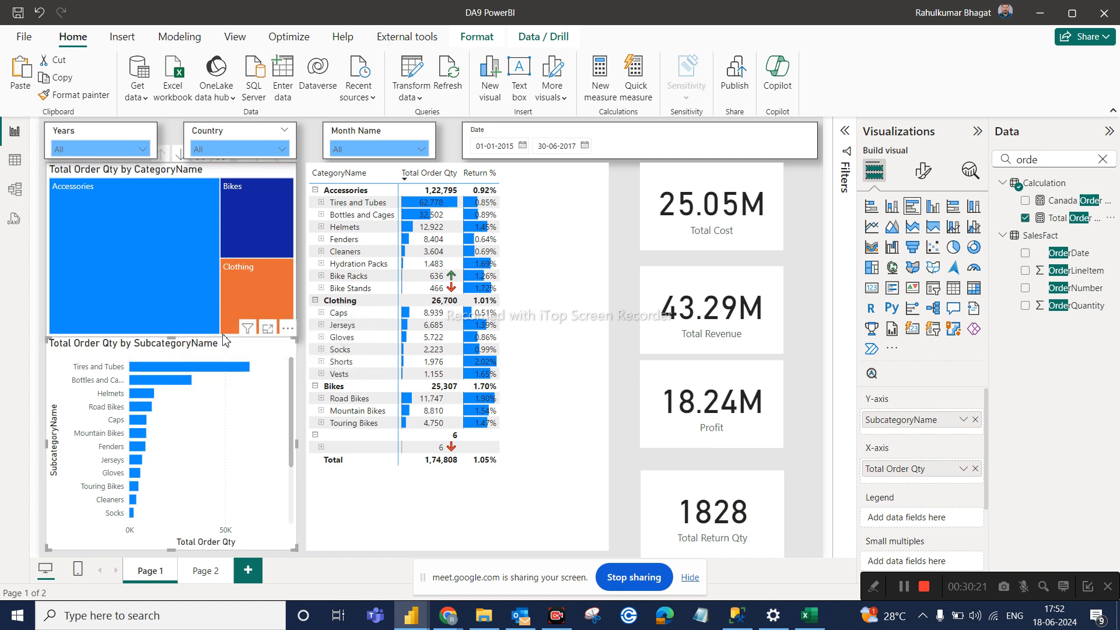
pyautogui.click(214, 367)
pyautogui.click(213, 369)
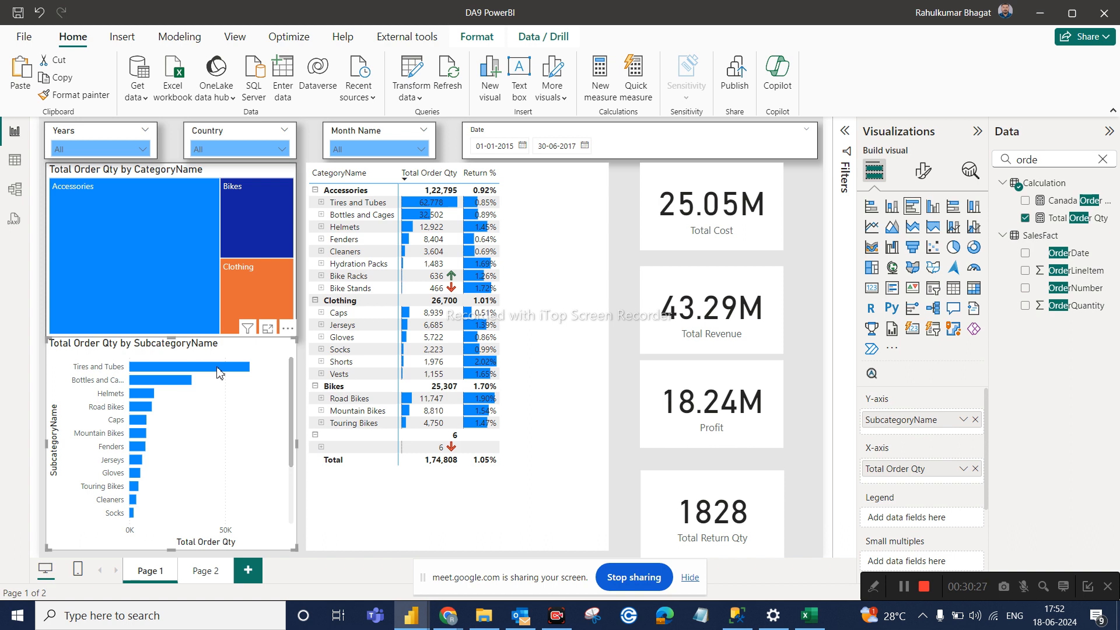
pyautogui.moveTo(220, 372)
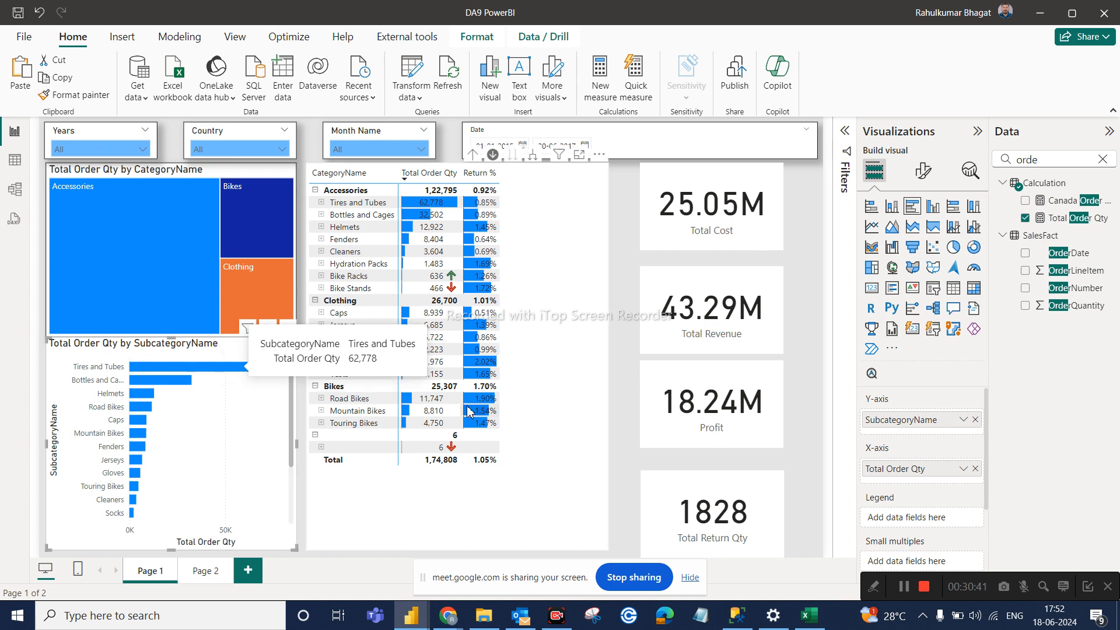
# Find the Total Revenue measure and add it to the bar chart's tooltip fields
pyautogui.scroll(-2, 906, 466)
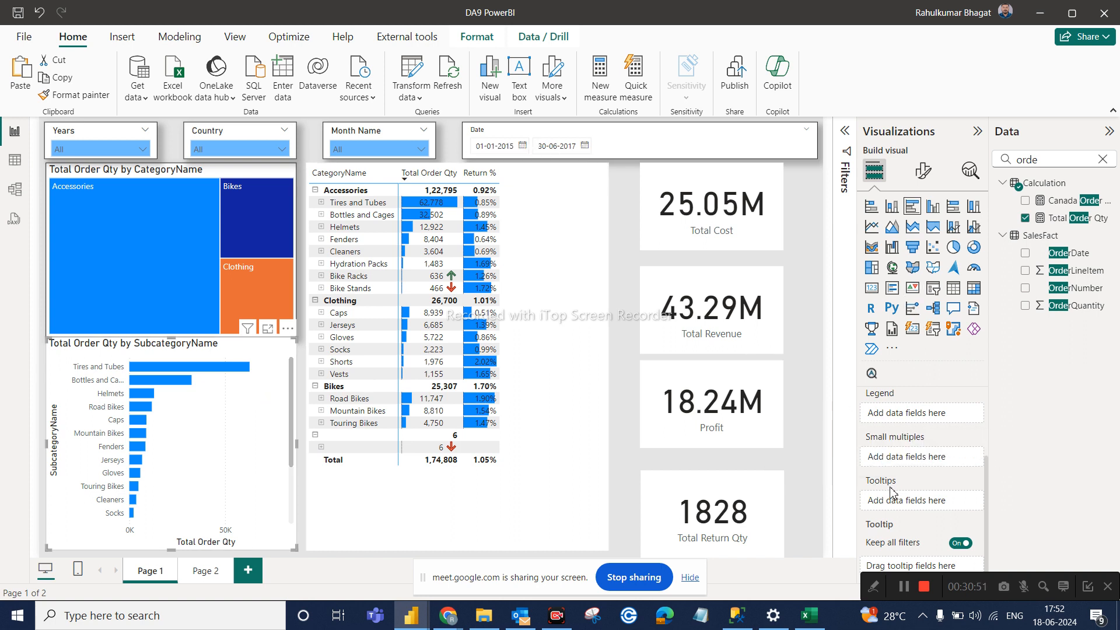
pyautogui.doubleClick(1076, 155)
pyautogui.write('reve')
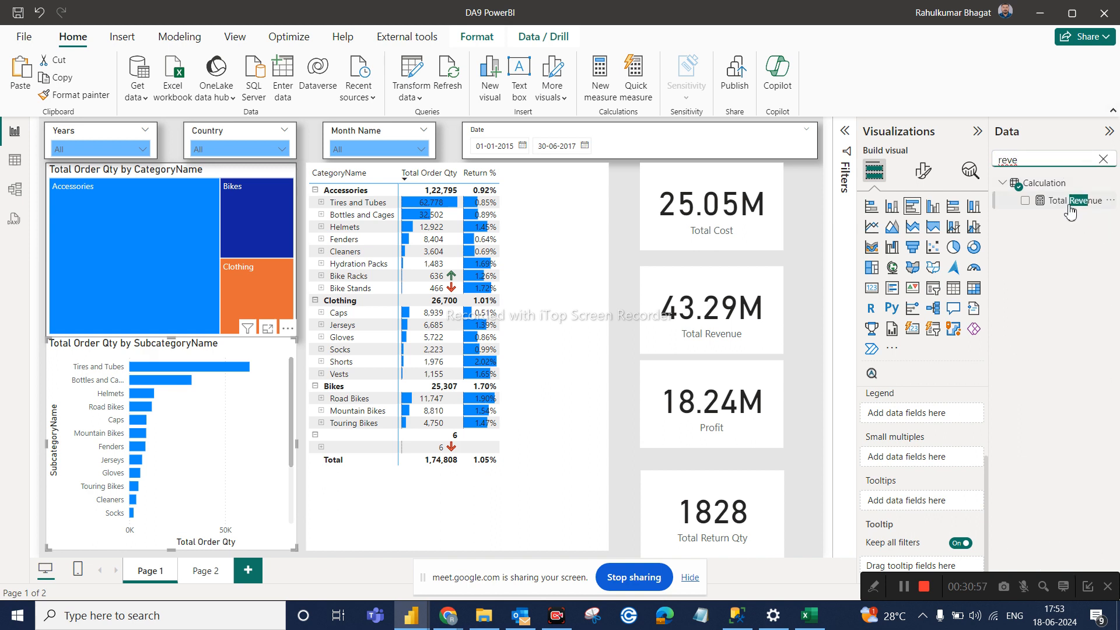
pyautogui.moveTo(1069, 202); pyautogui.dragTo(932, 500)
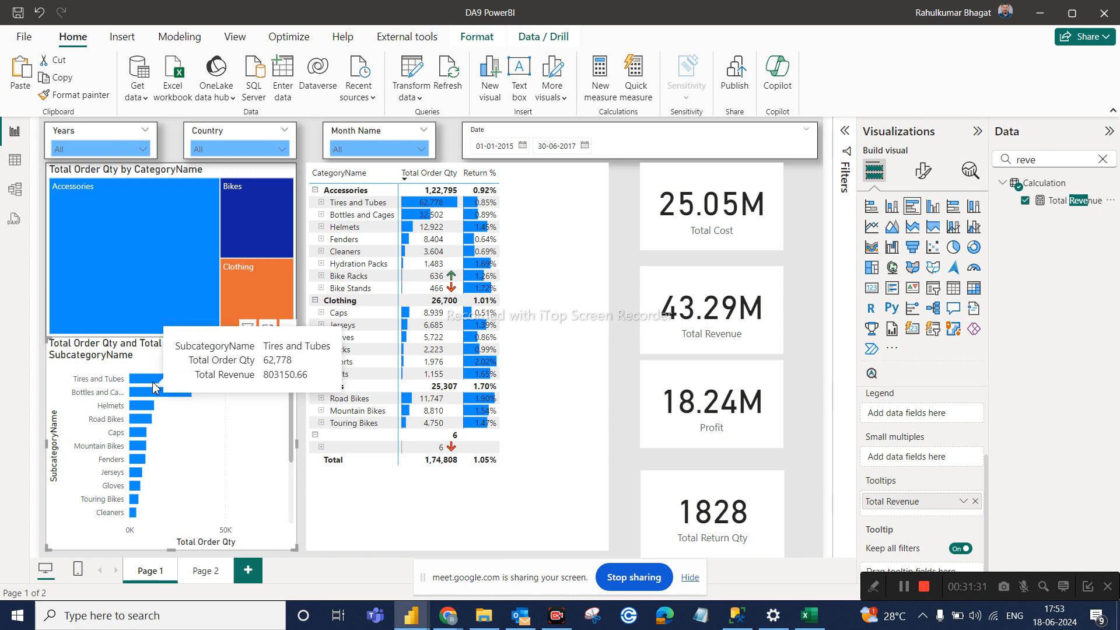
# Check the Google Meet call in Chrome and return to the DA9 PowerBI report
pyautogui.moveTo(445, 620)
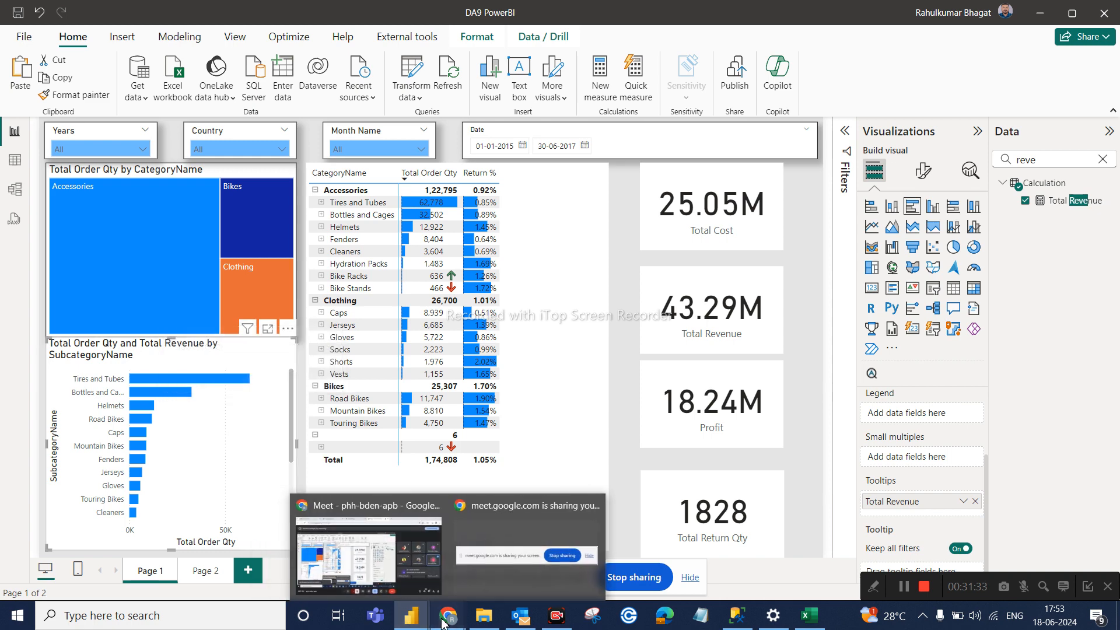
pyautogui.click(367, 554)
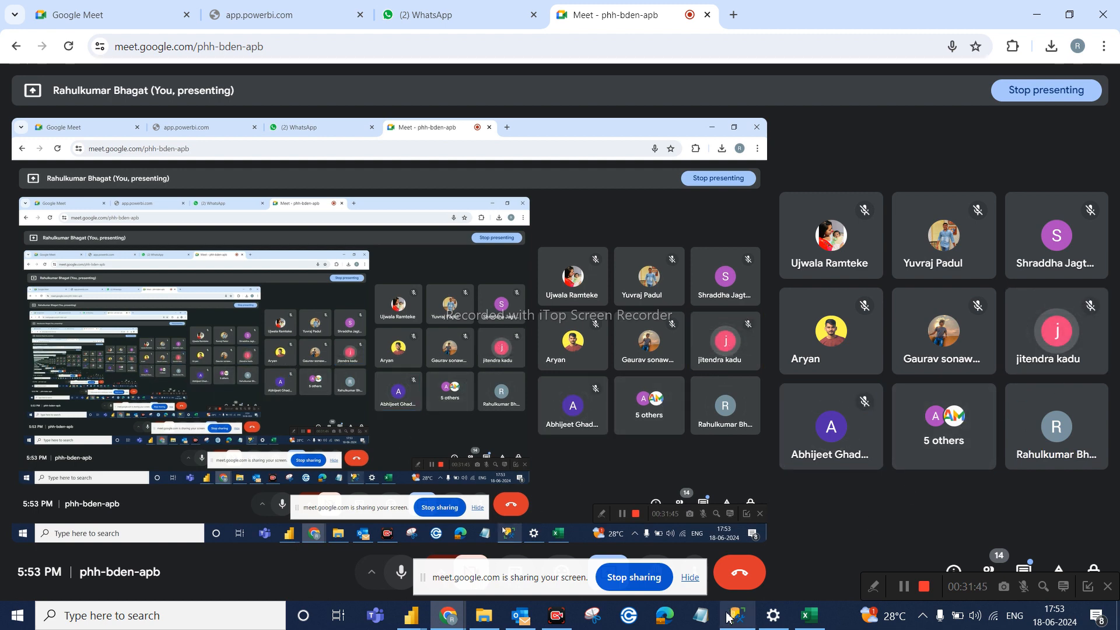
pyautogui.moveTo(728, 623)
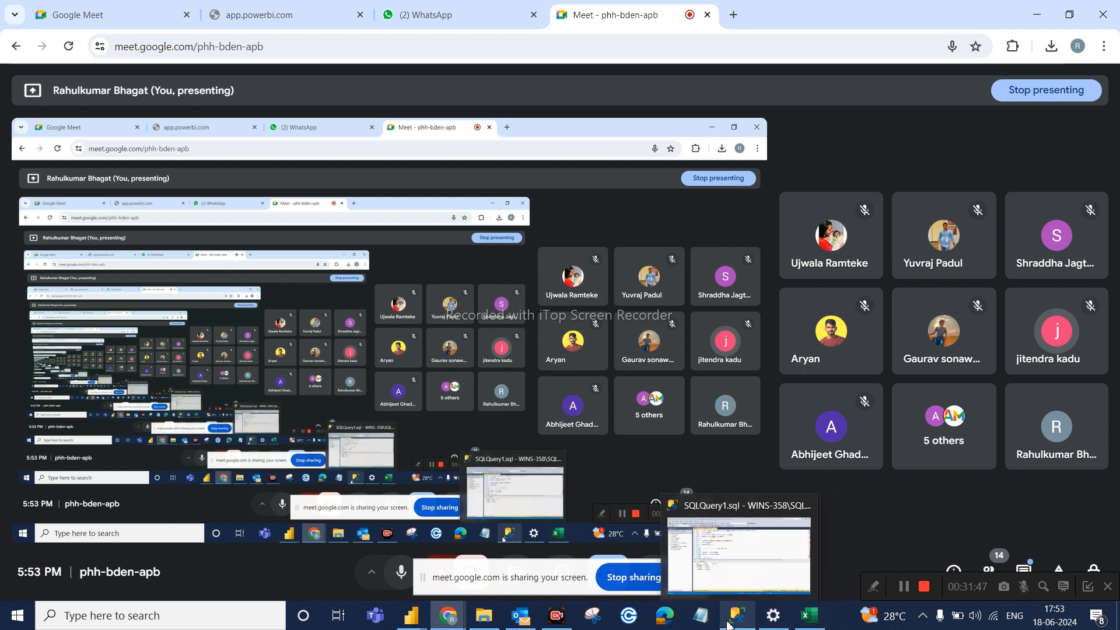
pyautogui.moveTo(411, 616)
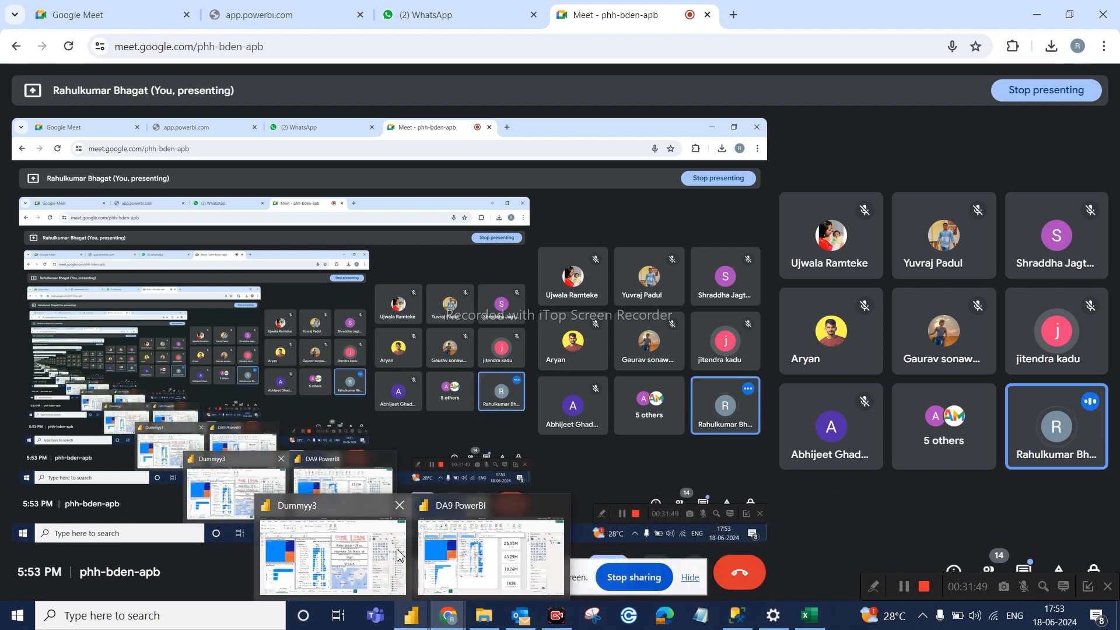
pyautogui.click(490, 557)
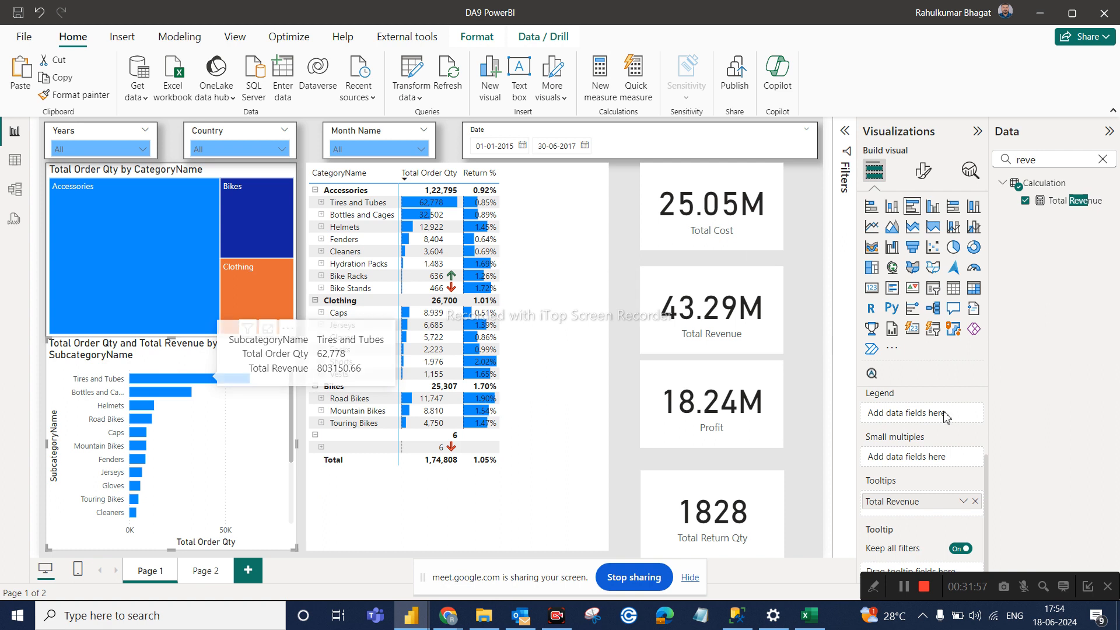
# Find the Total Cost measure and add it to the bar chart's tooltip fields
pyautogui.scroll(-1, 919, 514)
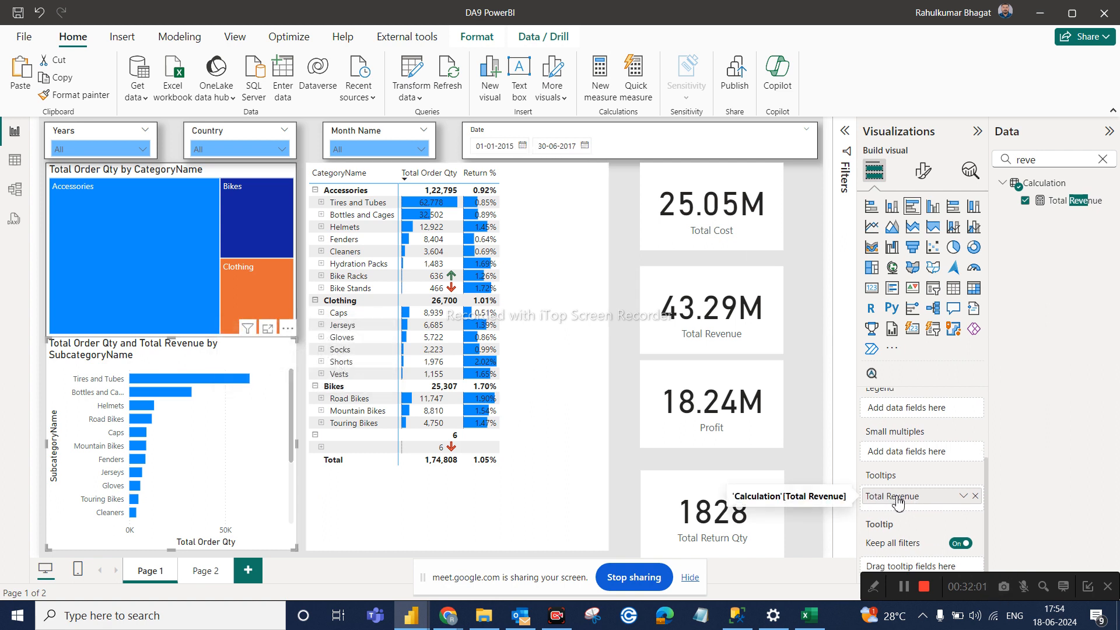
pyautogui.doubleClick(1048, 165)
pyautogui.write('cost')
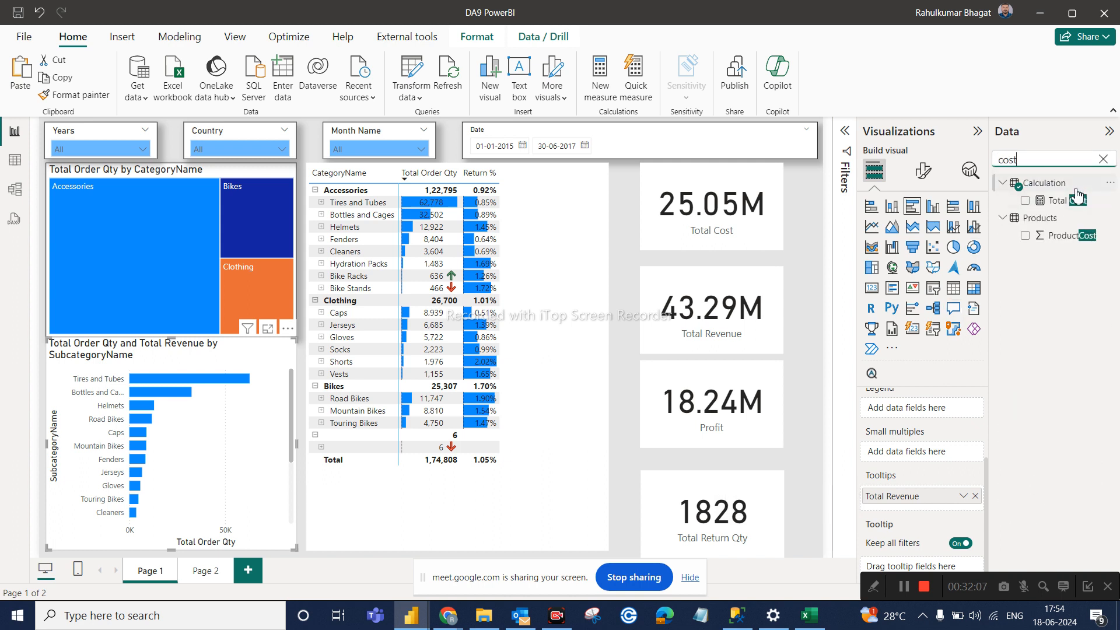
pyautogui.moveTo(1072, 200); pyautogui.dragTo(925, 505)
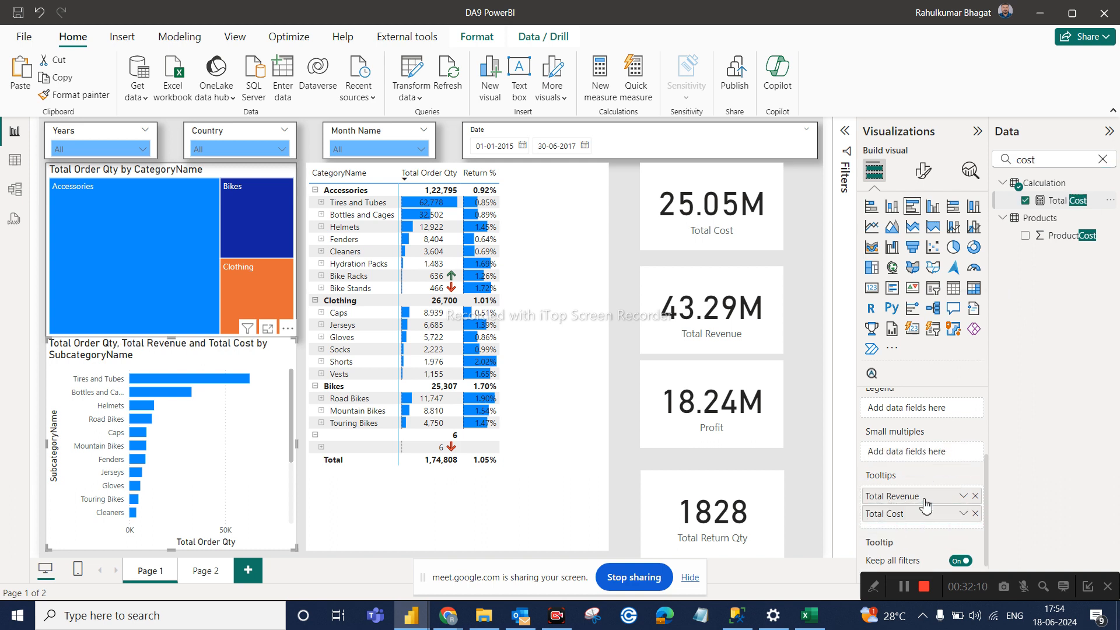
# Search the data fields for profit and add the Profit measure to the bar chart's tooltip fields
pyautogui.doubleClick(1052, 166)
pyautogui.write('profu')
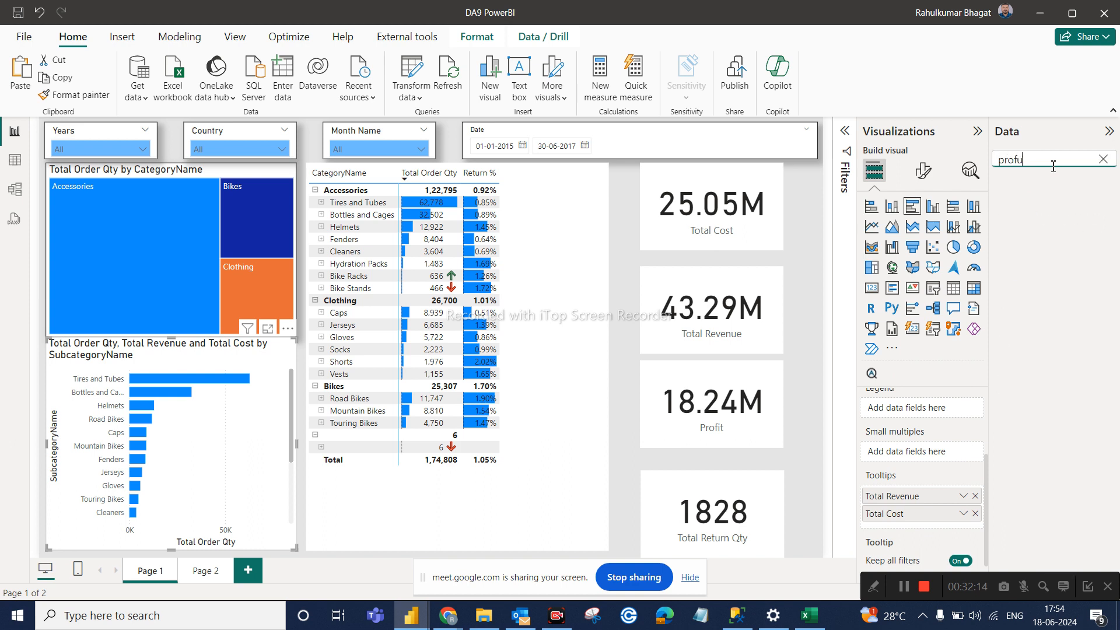
pyautogui.press('BackSpace')
pyautogui.write('it')
pyautogui.moveTo(1072, 213); pyautogui.dragTo(931, 533)
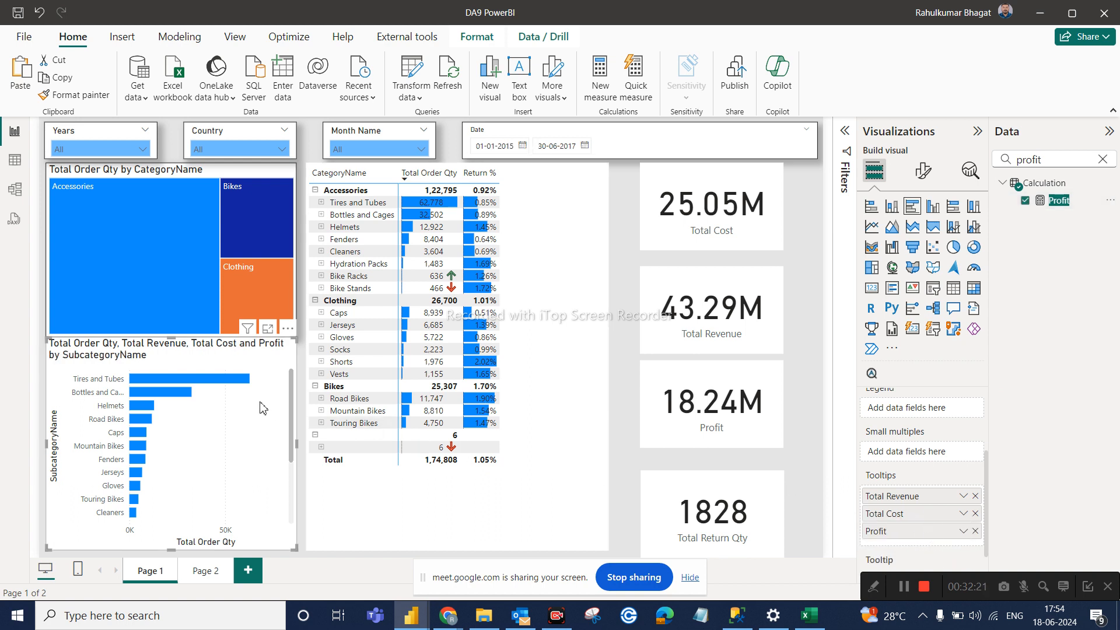
# Examine the extended tooltip on the Tires and Tubes bar and hide the screen-sharing notice
pyautogui.moveTo(247, 385)
pyautogui.moveTo(159, 385)
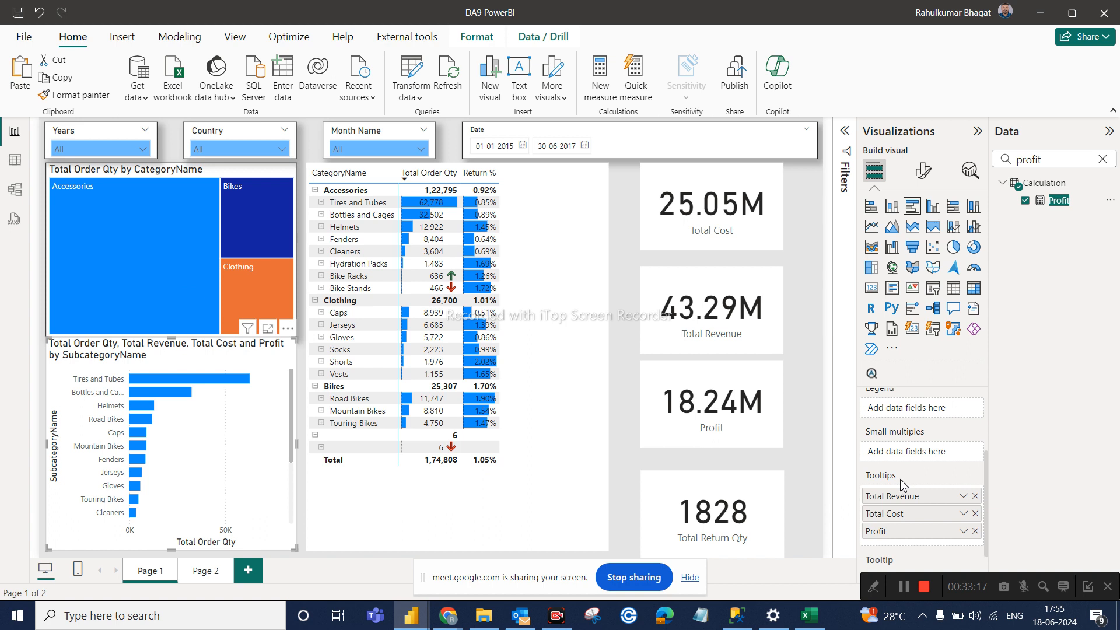
pyautogui.moveTo(884, 479)
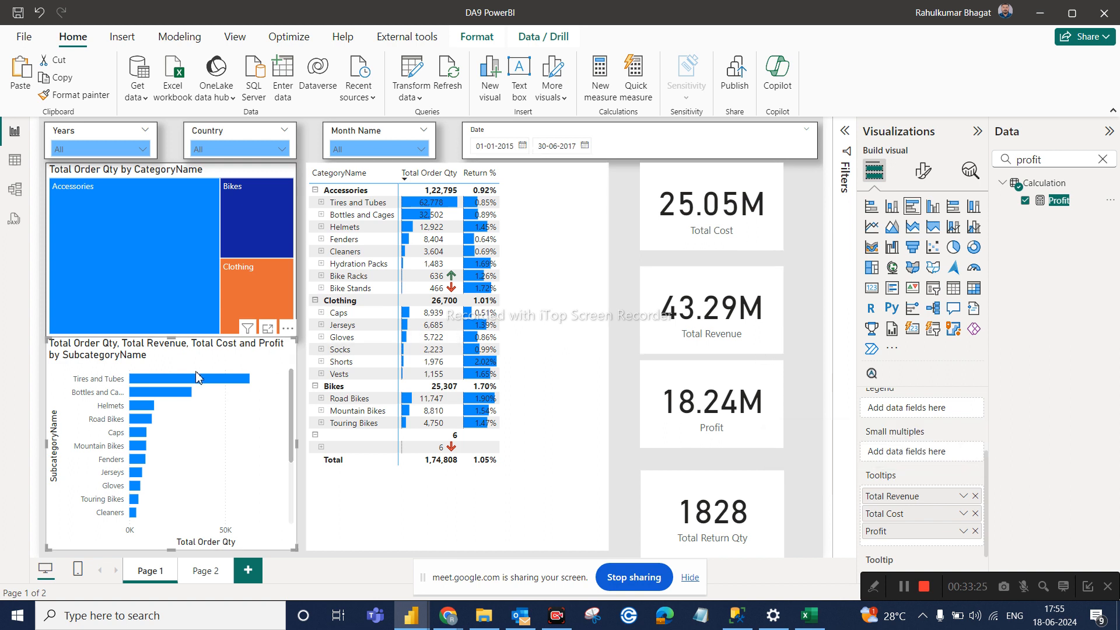
pyautogui.moveTo(195, 383)
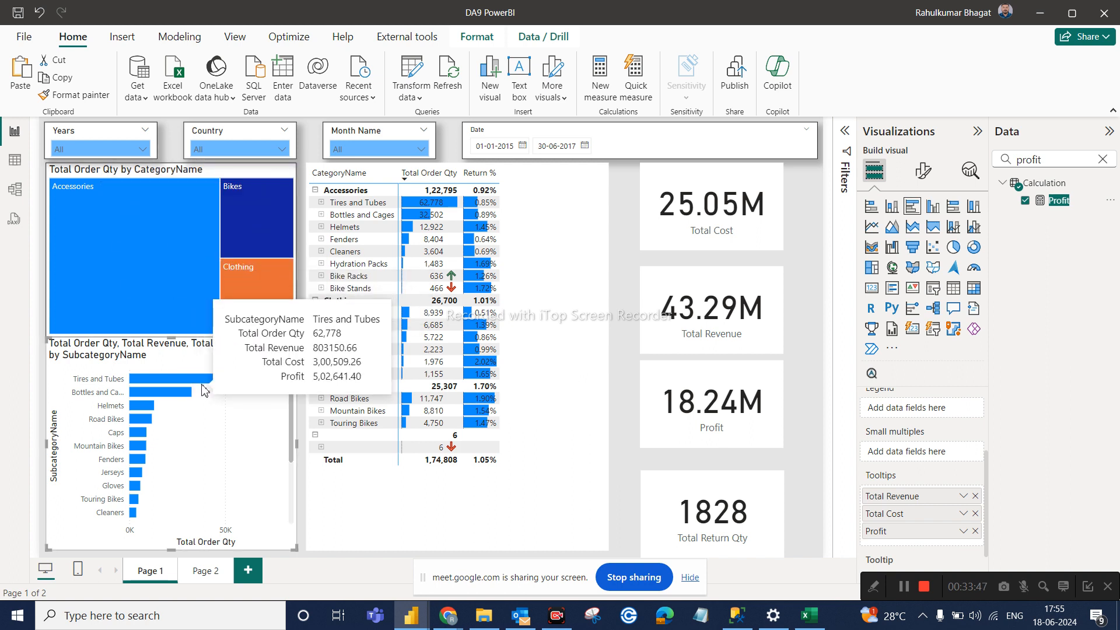
pyautogui.moveTo(209, 386)
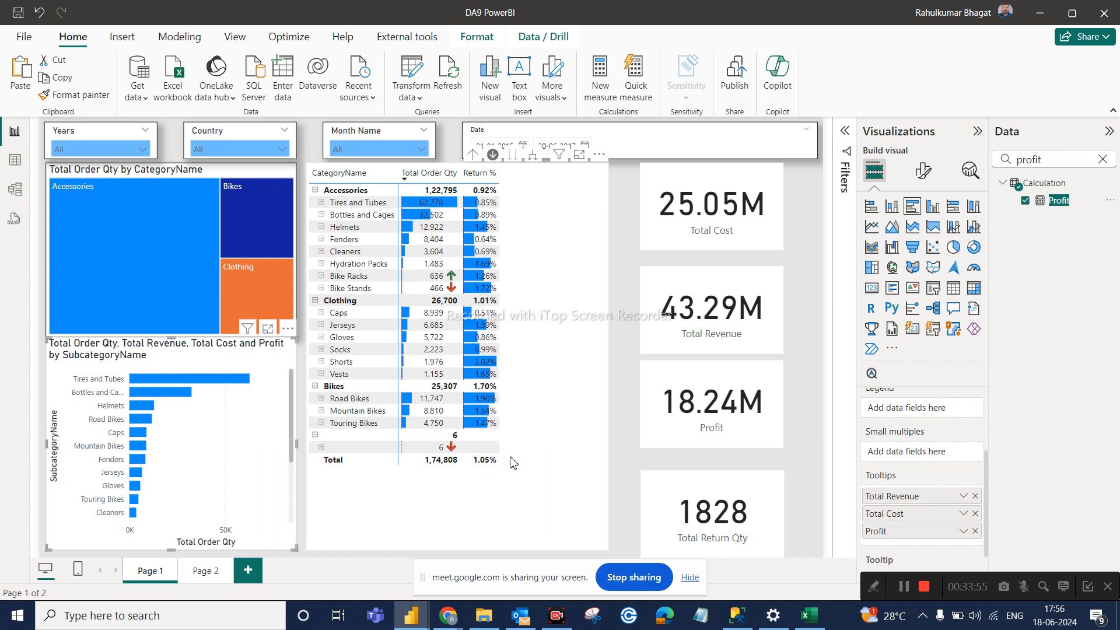
pyautogui.click(690, 580)
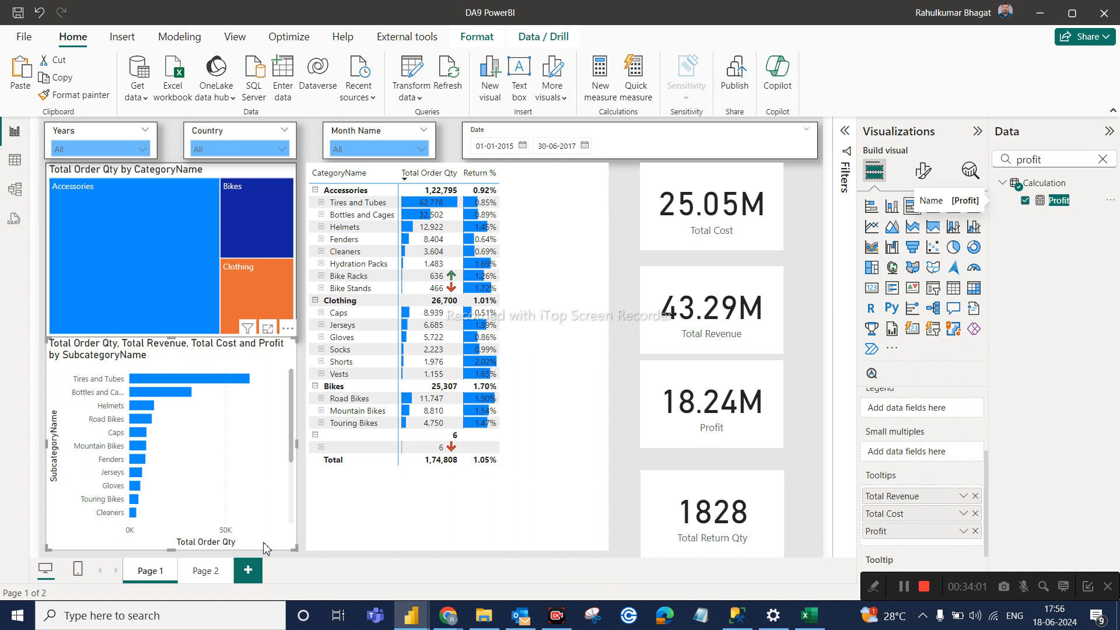
# Add a new report page and set its canvas type to Tooltip
pyautogui.click(248, 570)
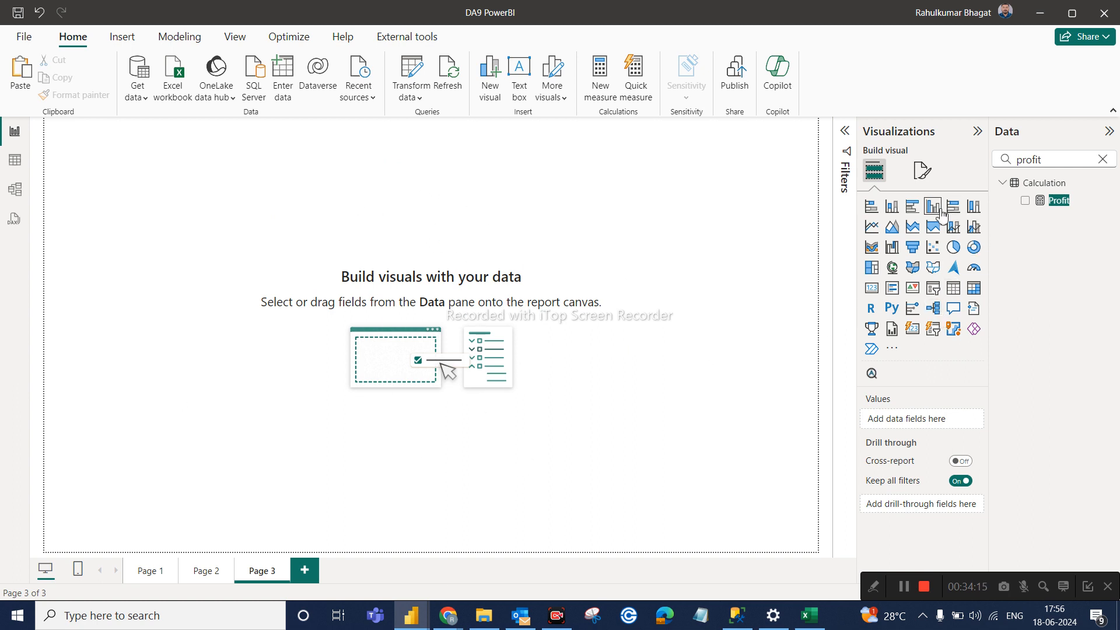
pyautogui.click(919, 175)
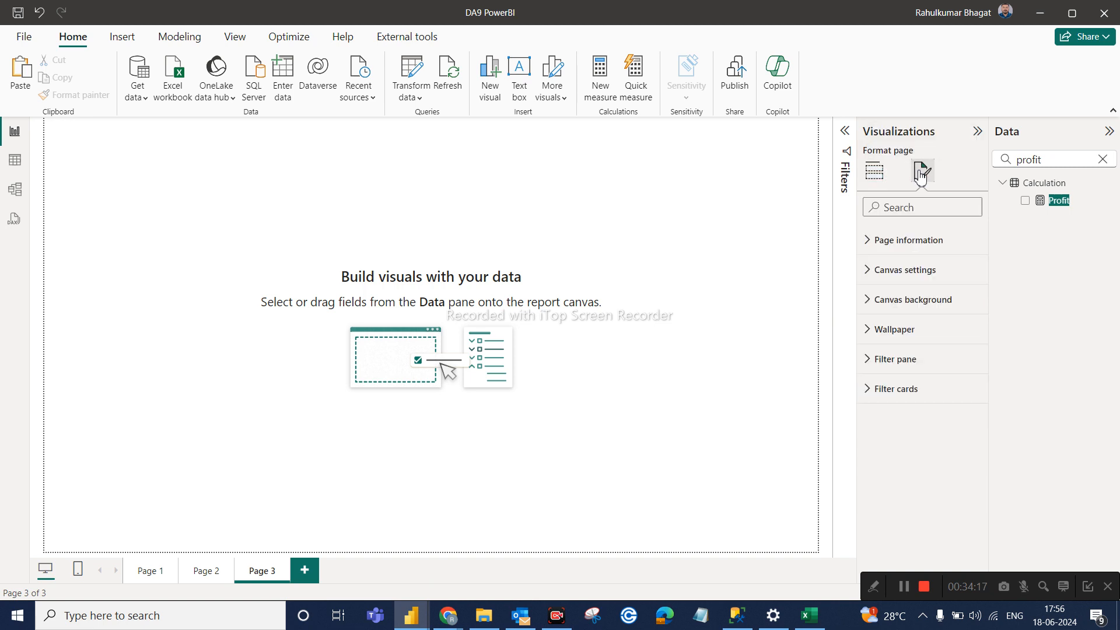
pyautogui.click(892, 272)
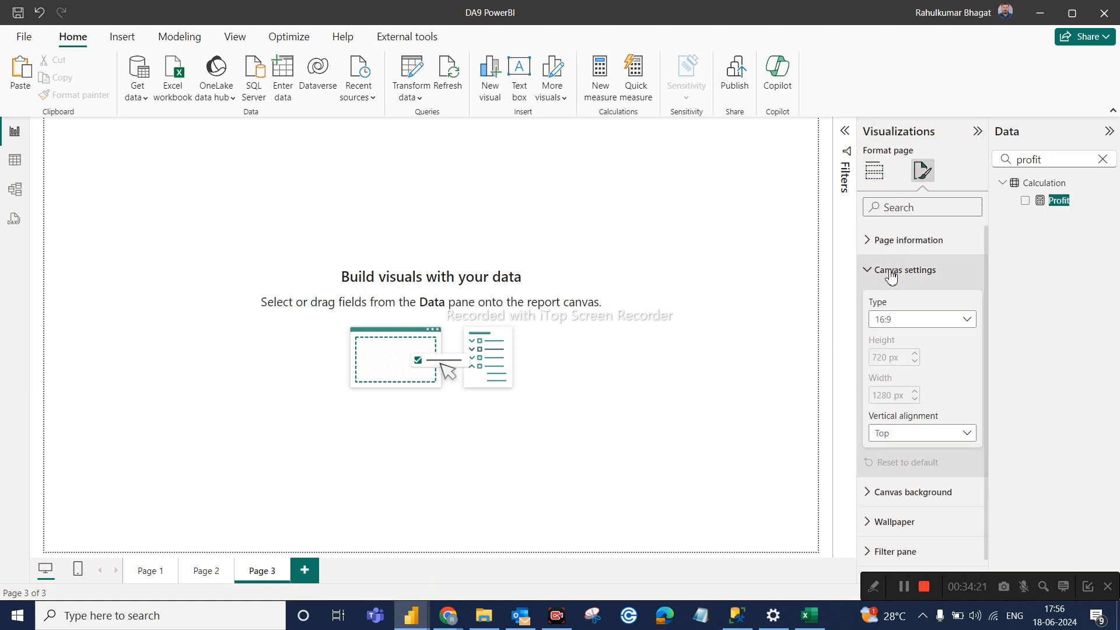
pyautogui.click(899, 327)
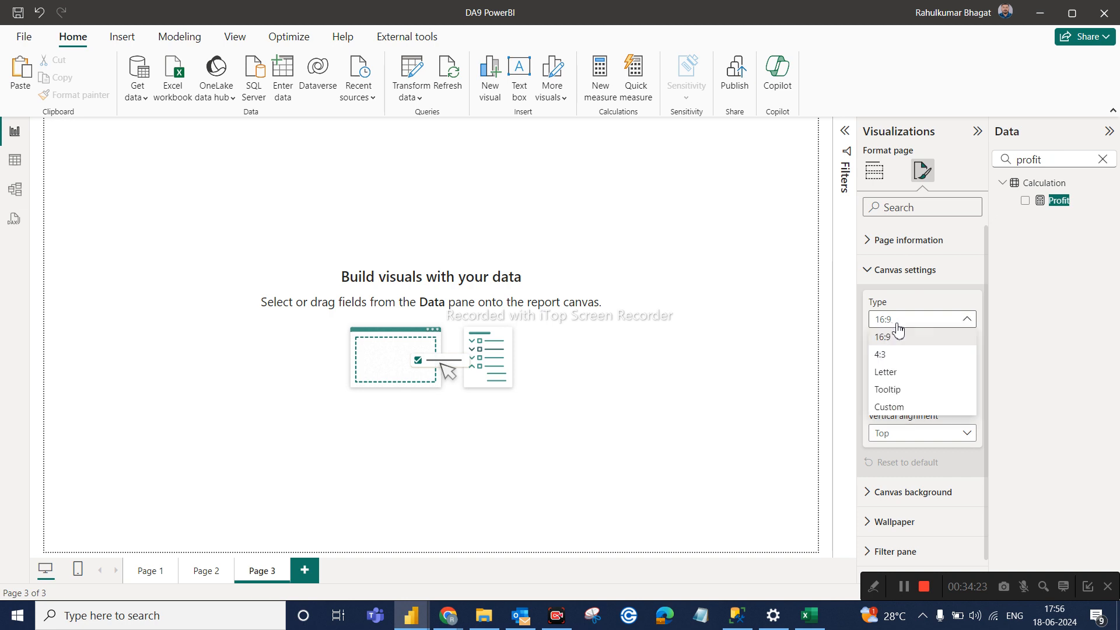
pyautogui.click(903, 390)
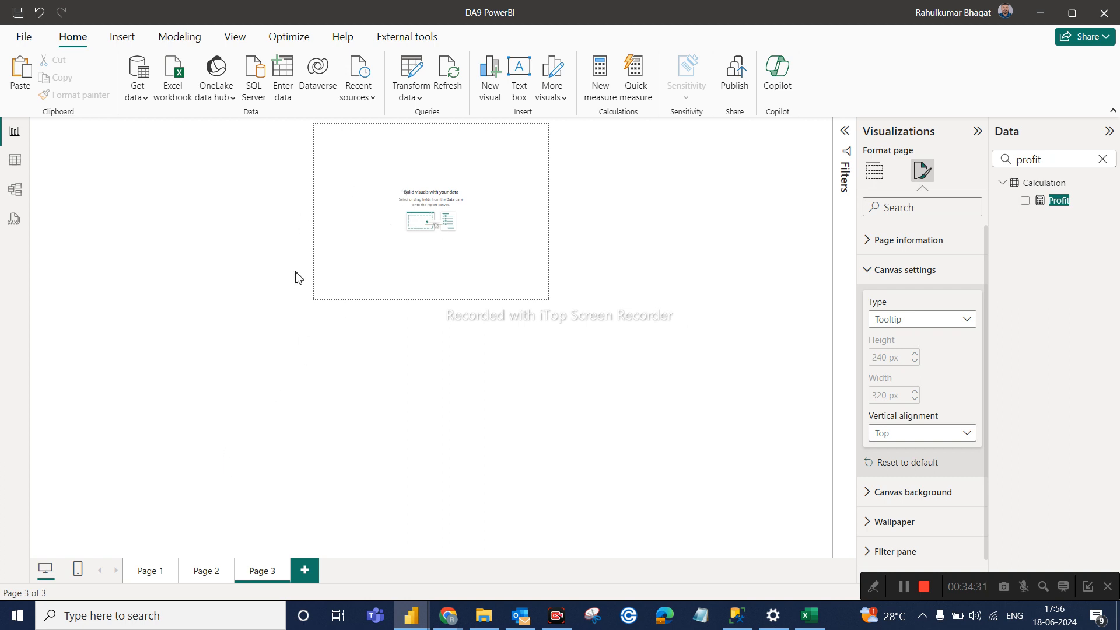
# Compare Page 1 with the small canvas of Page 3, and fit Page 3 to the window
pyautogui.click(153, 580)
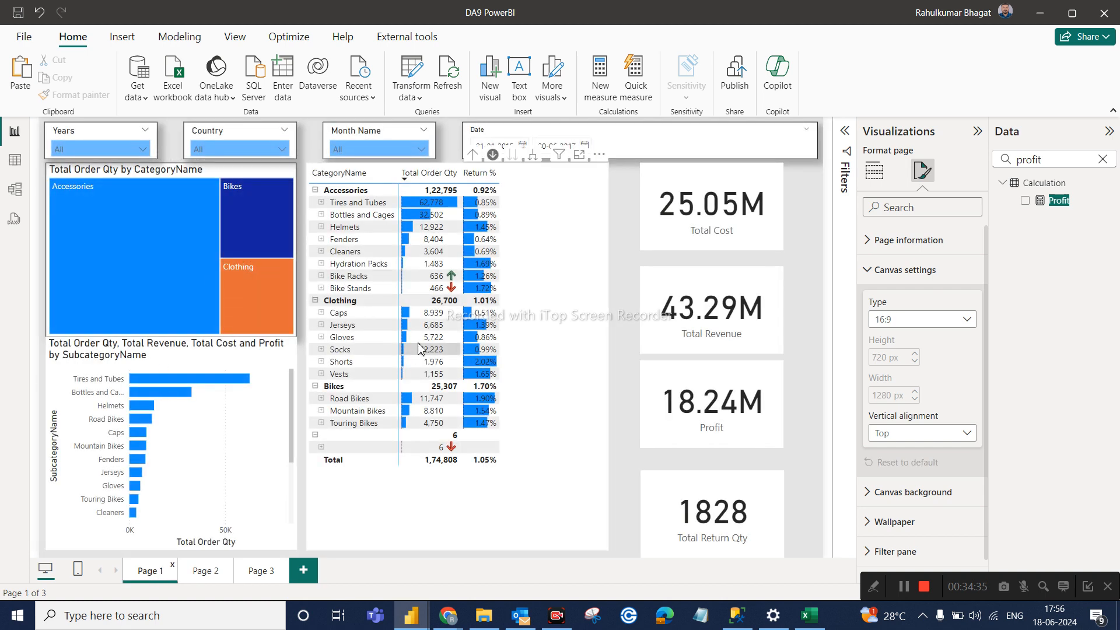
pyautogui.click(256, 574)
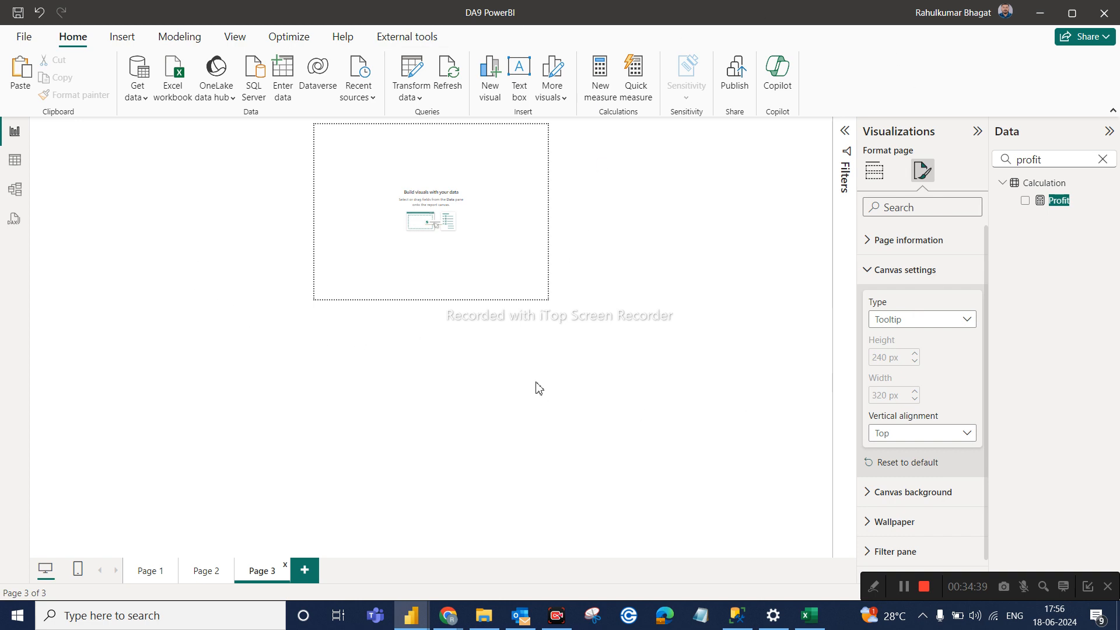
pyautogui.click(151, 575)
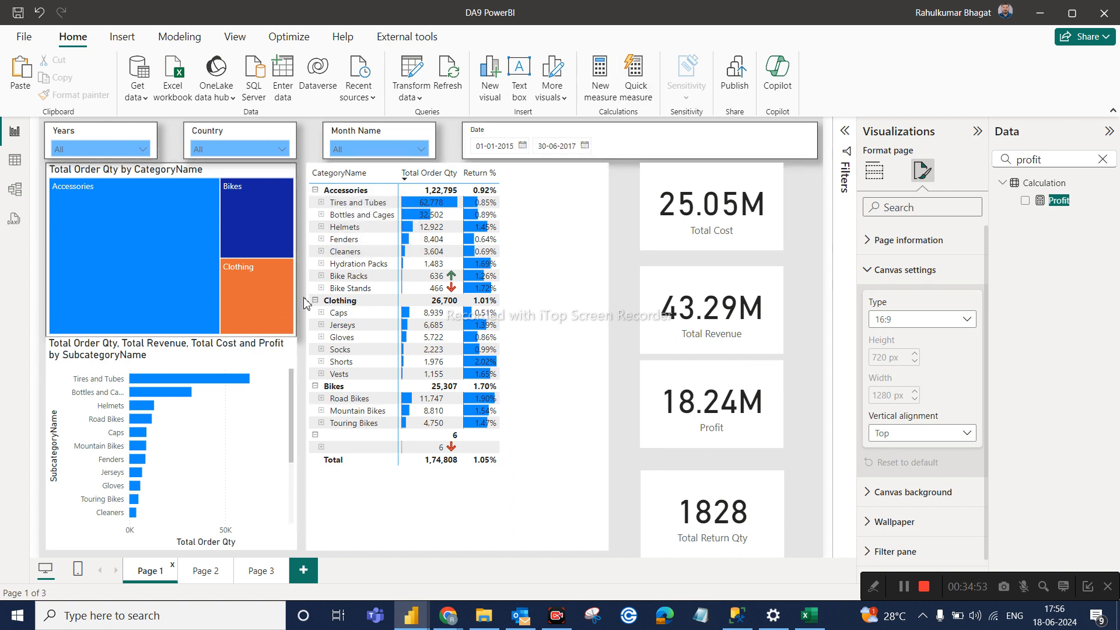
pyautogui.click(259, 574)
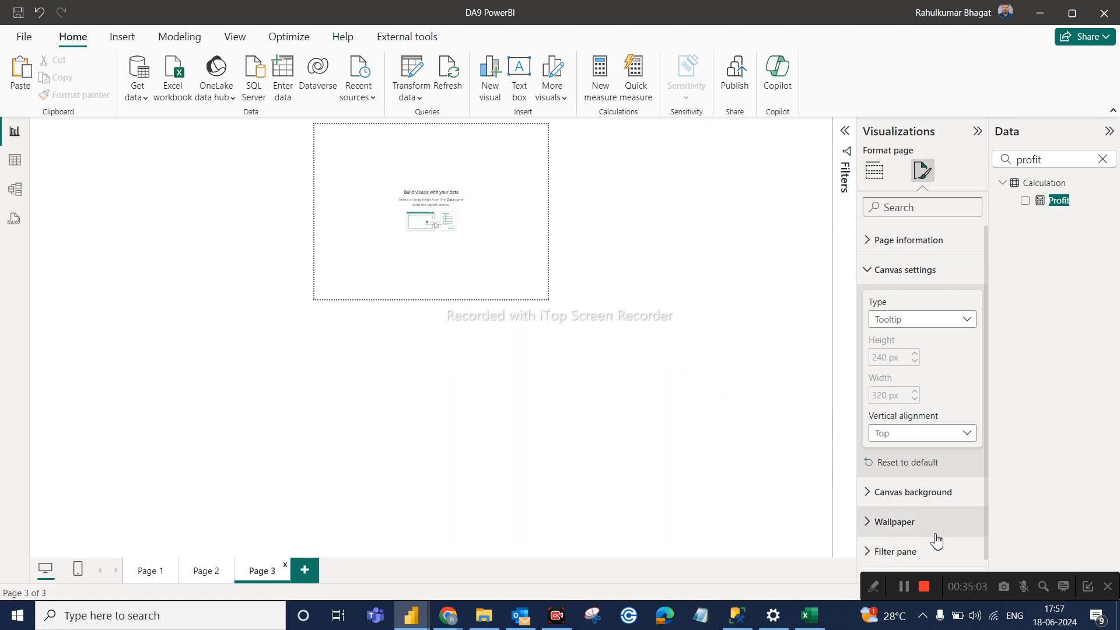
pyautogui.moveTo(951, 571); pyautogui.dragTo(752, 579)
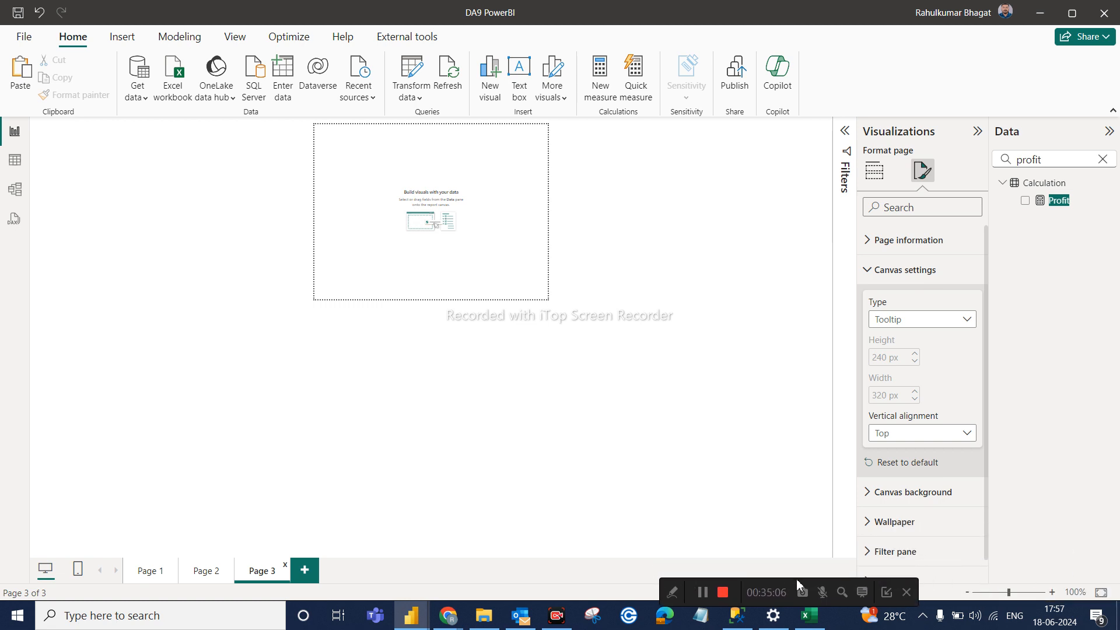
pyautogui.click(1101, 592)
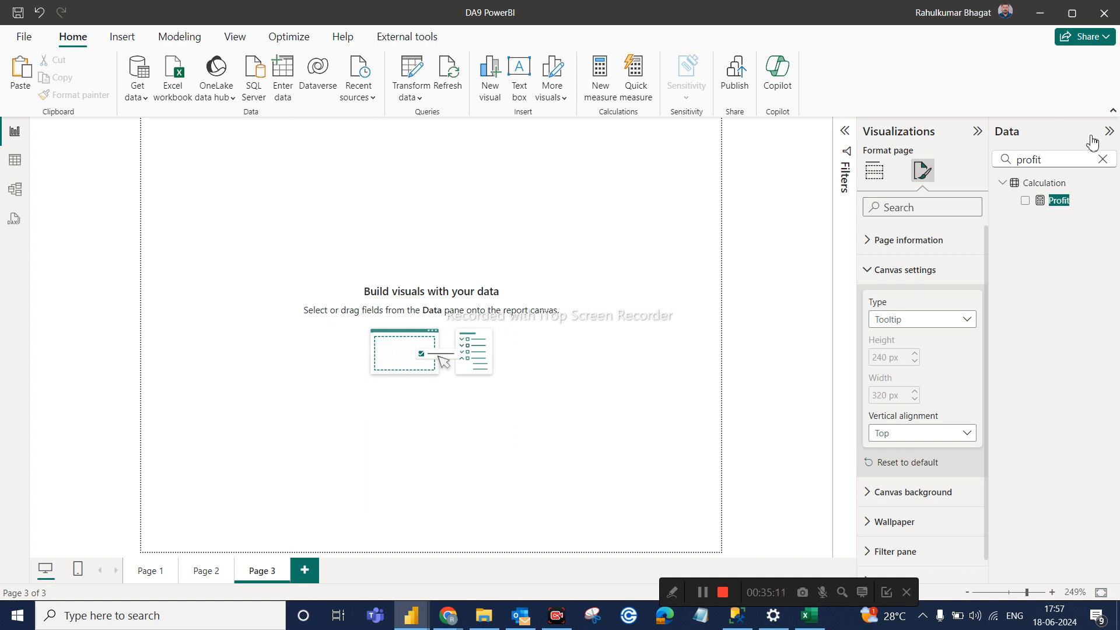
# Clear the data field search, insert a line and clustered column chart on Page 3, and shift it slightly away from the page's corner
pyautogui.click(1103, 159)
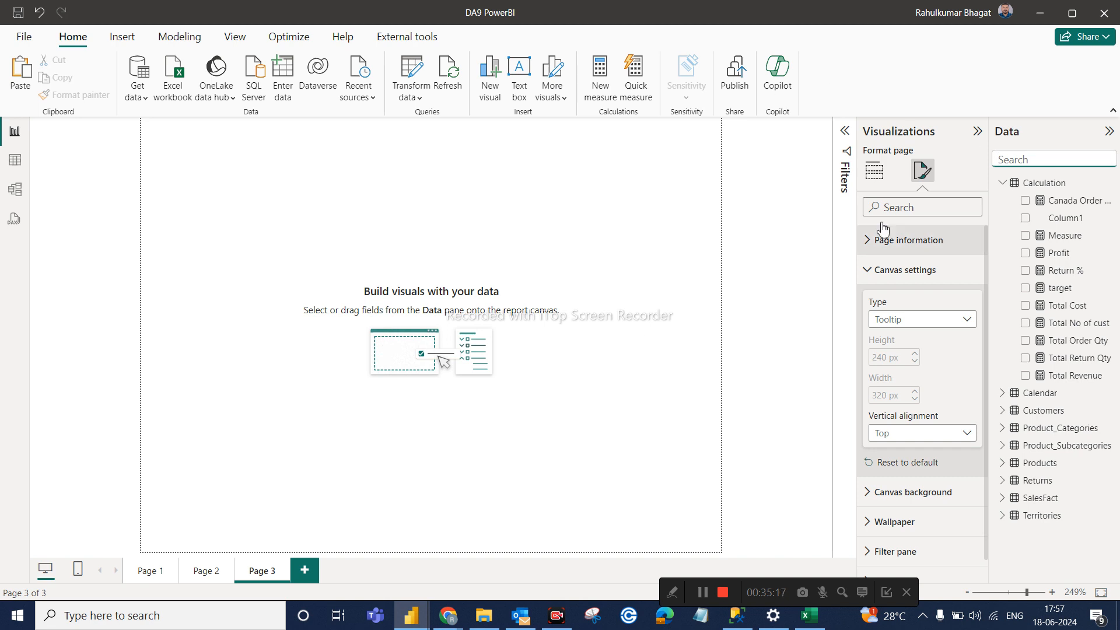
pyautogui.click(873, 173)
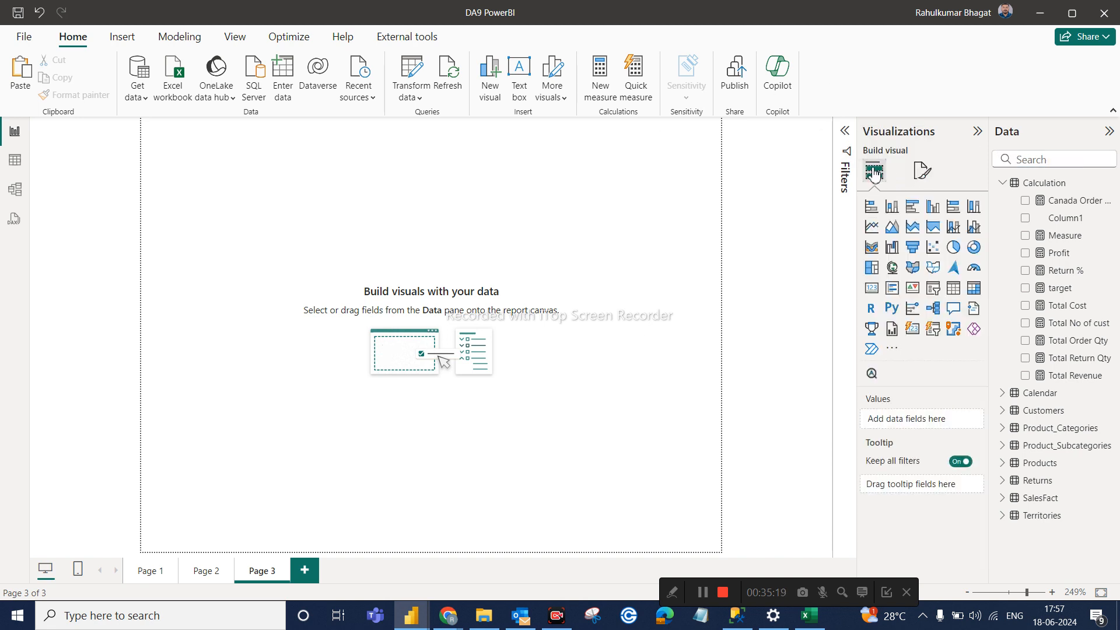
pyautogui.click(973, 228)
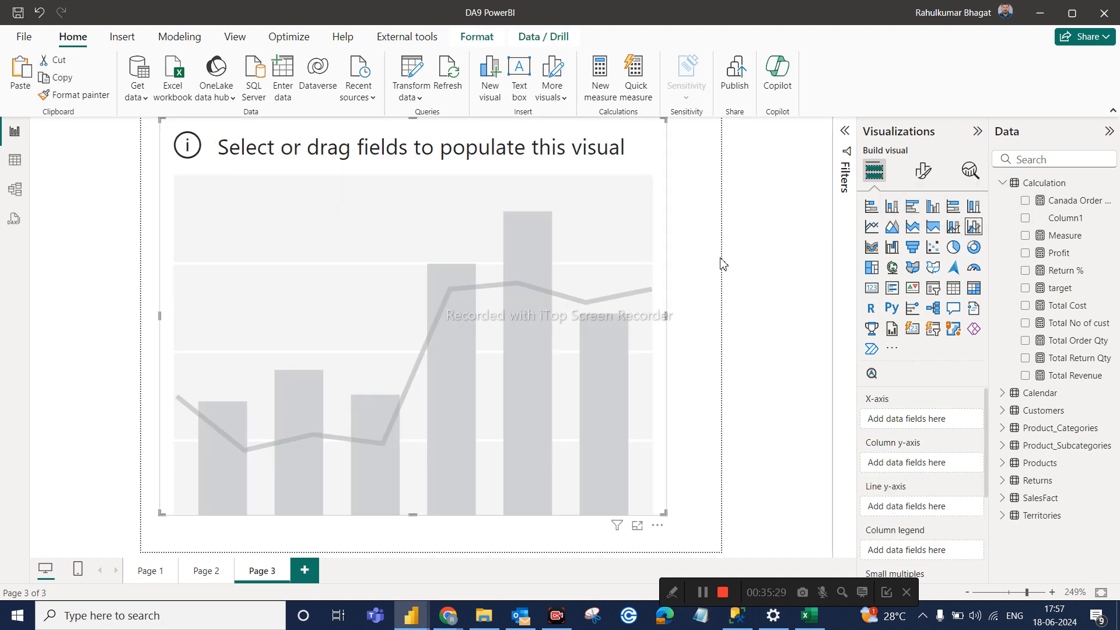
pyautogui.moveTo(435, 204); pyautogui.dragTo(442, 221)
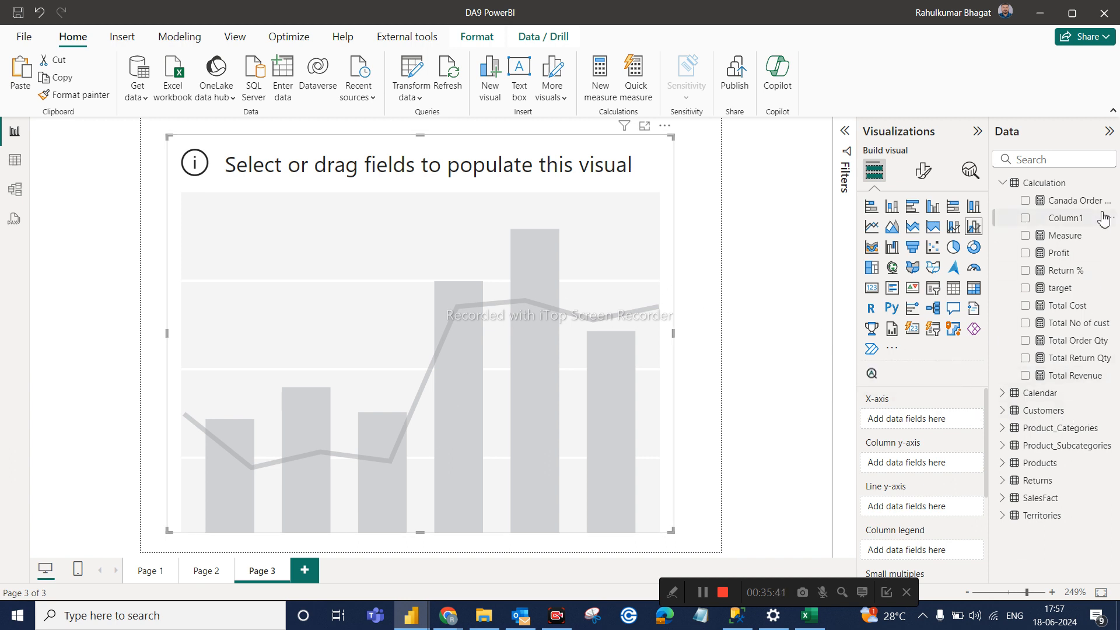
# Search the data fields for year and put the Calendar table's Year field on the chart's X-axis
pyautogui.click(1077, 156)
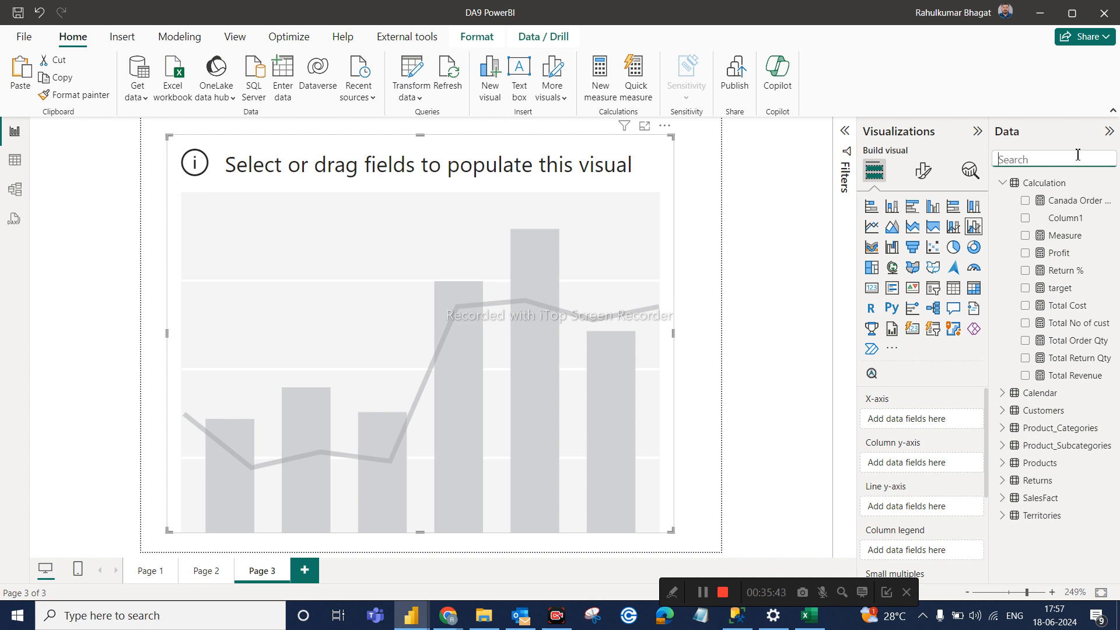
pyautogui.write('years')
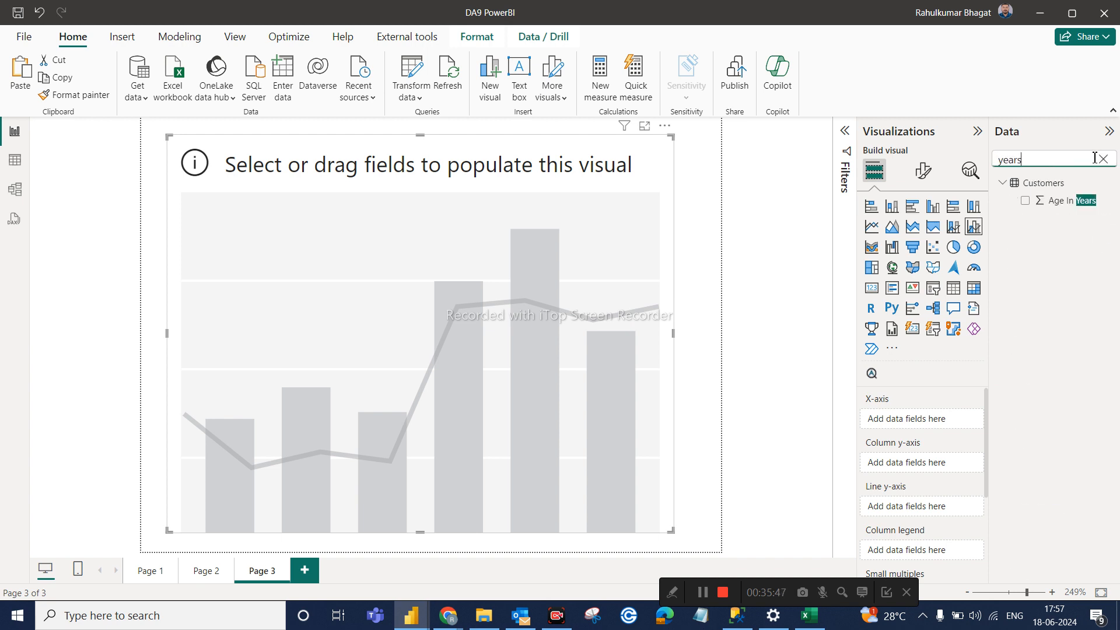
pyautogui.press('BackSpace')
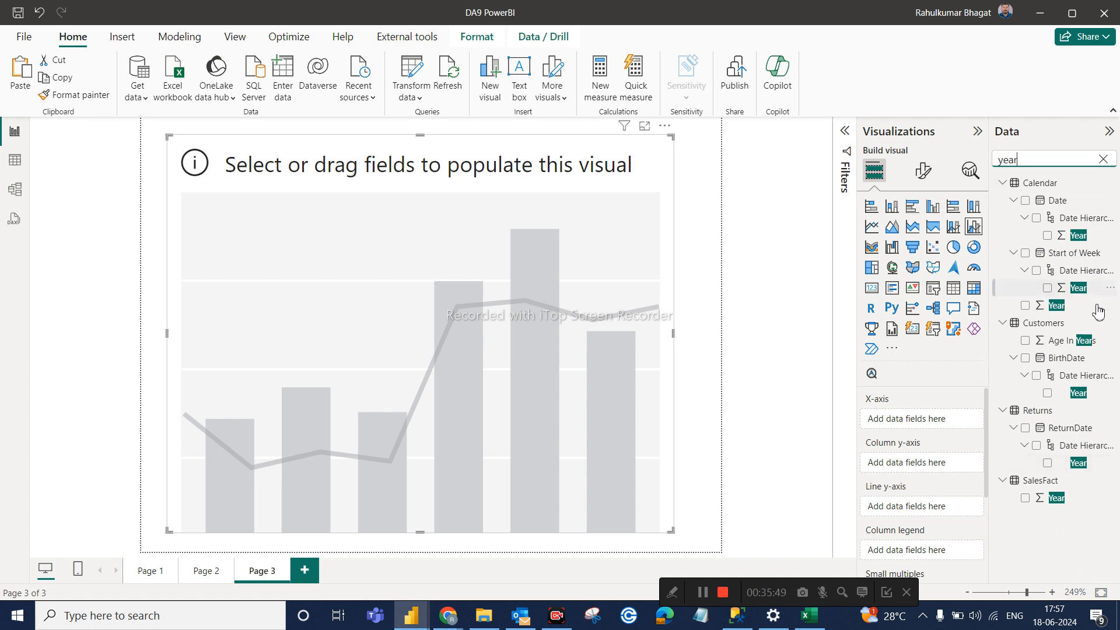
pyautogui.moveTo(1057, 305); pyautogui.dragTo(922, 426)
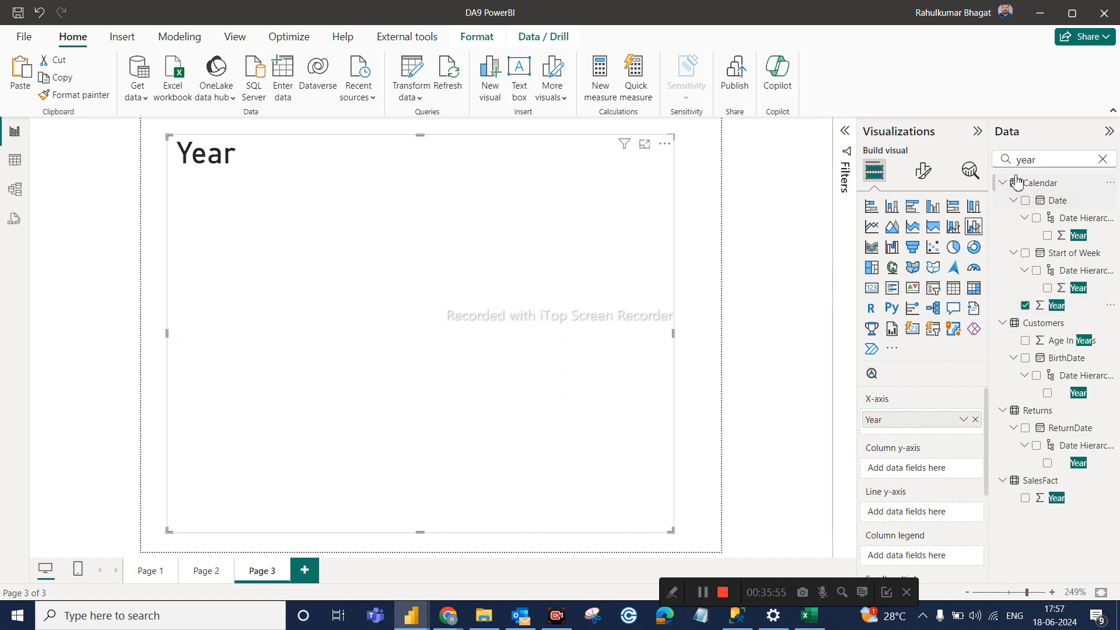
# Find the Total Revenue and Total Cost measures and add both to the chart's column y-axis
pyautogui.click(1048, 166)
pyautogui.doubleClick(1049, 165)
pyautogui.write('t')
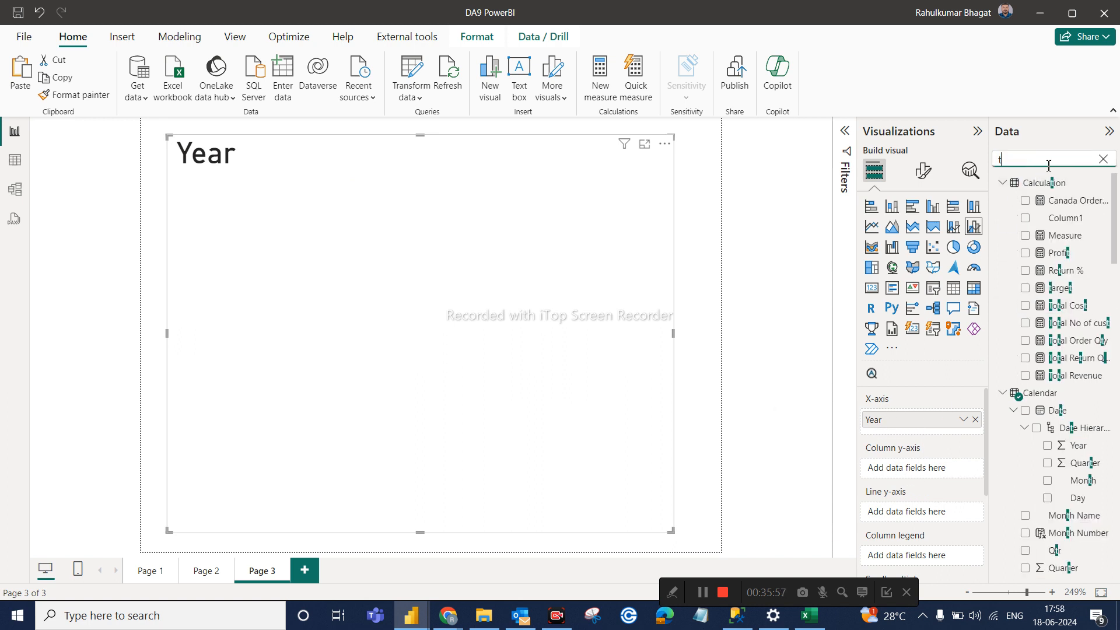
pyautogui.write('ota')
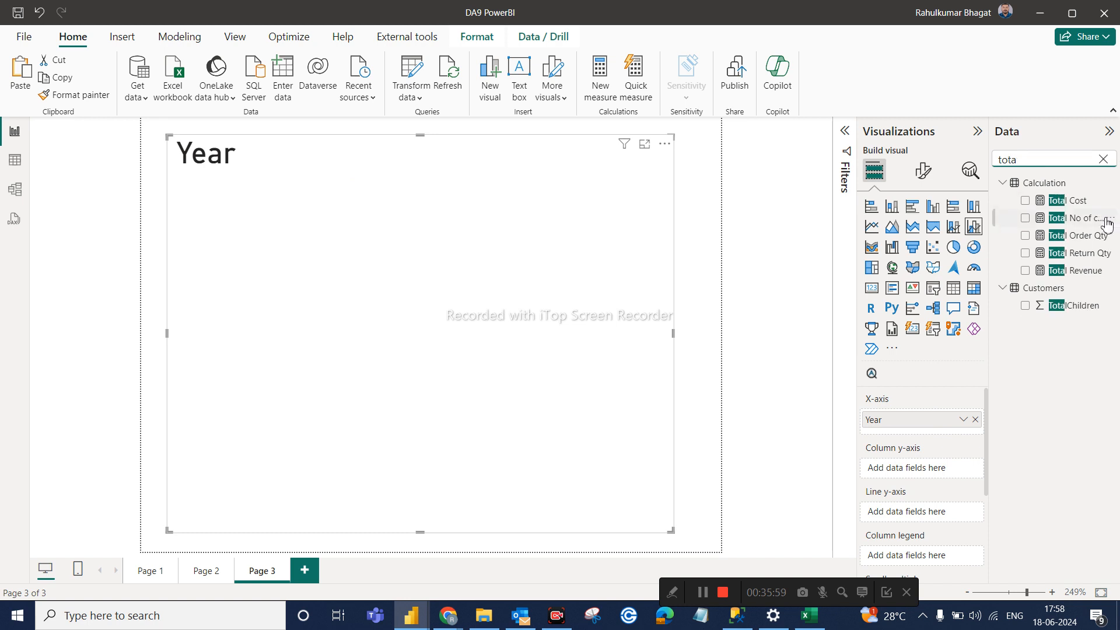
pyautogui.moveTo(1067, 270); pyautogui.dragTo(941, 478)
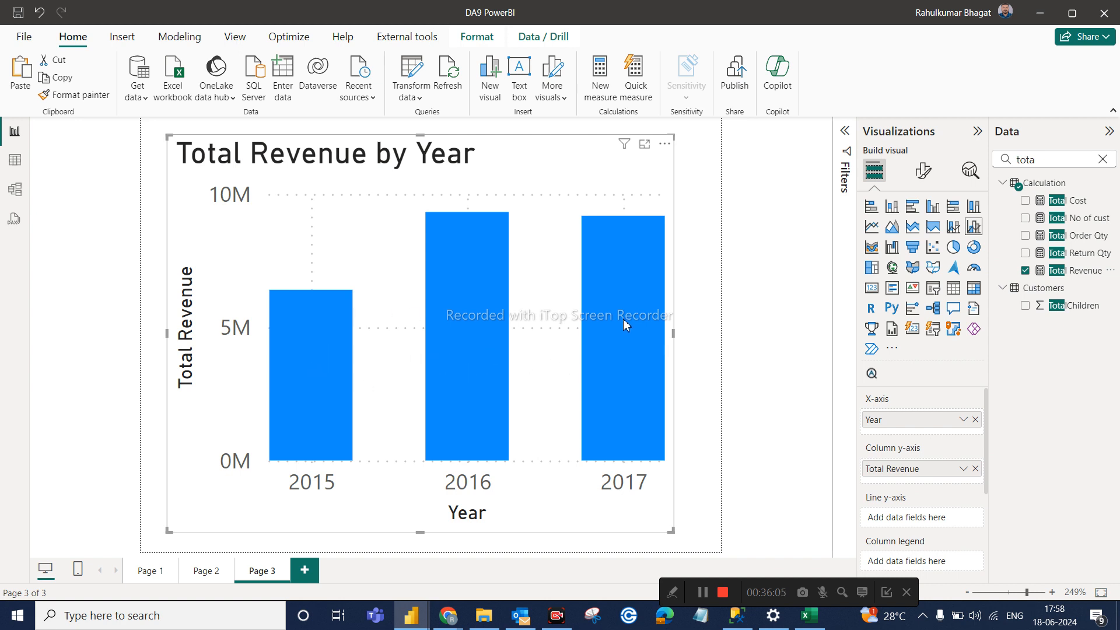
pyautogui.moveTo(1076, 207); pyautogui.dragTo(938, 480)
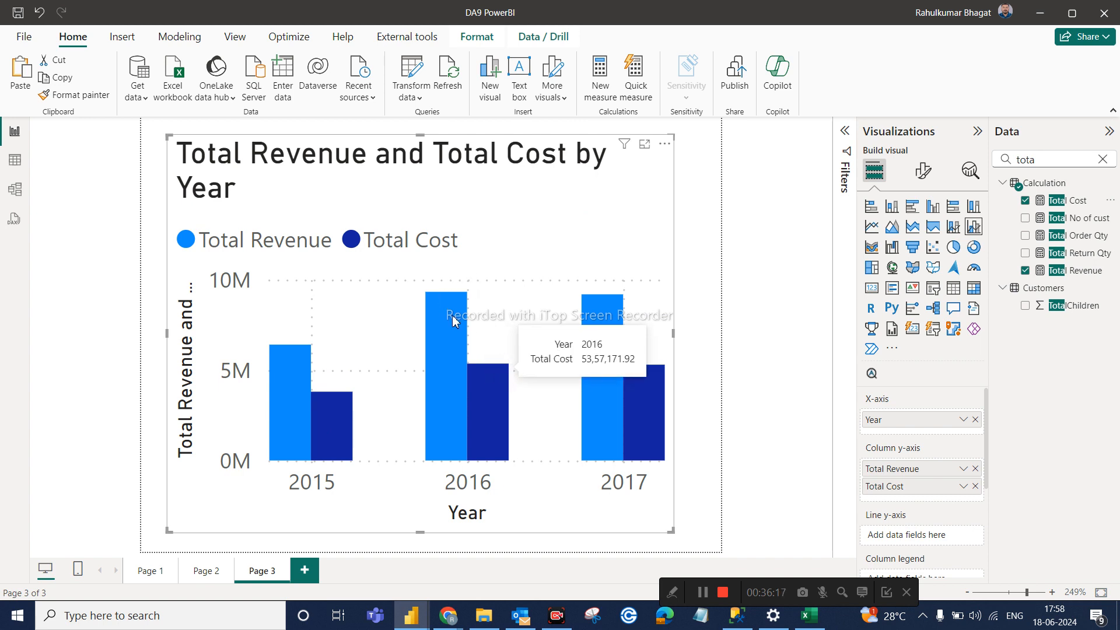
# Turn on data labels for the Total Revenue and Total Cost chart
pyautogui.moveTo(447, 316)
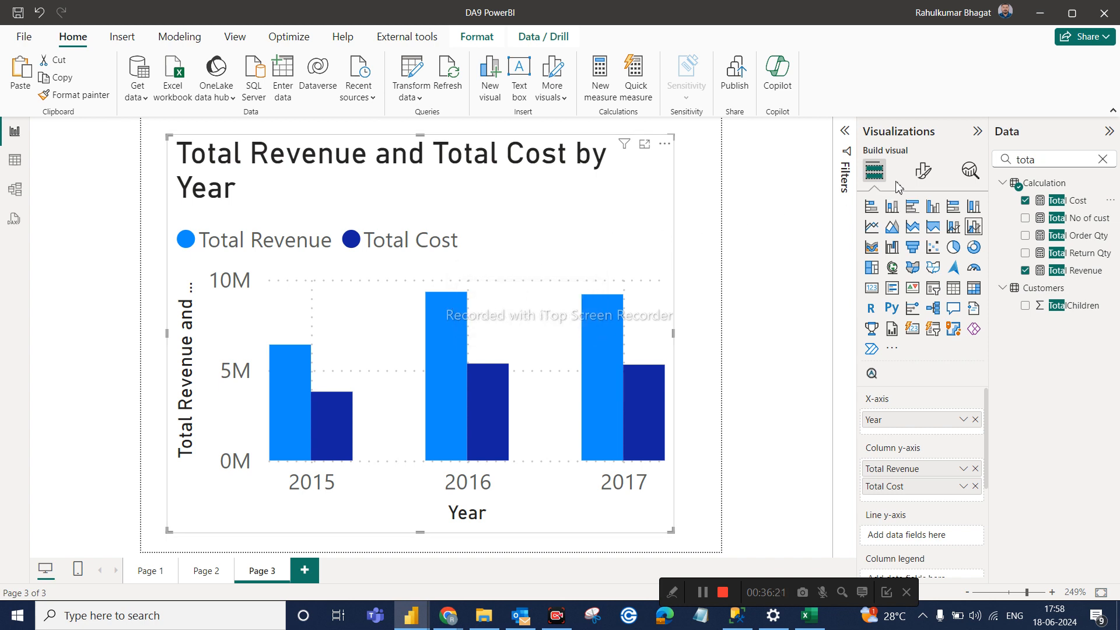
pyautogui.click(921, 175)
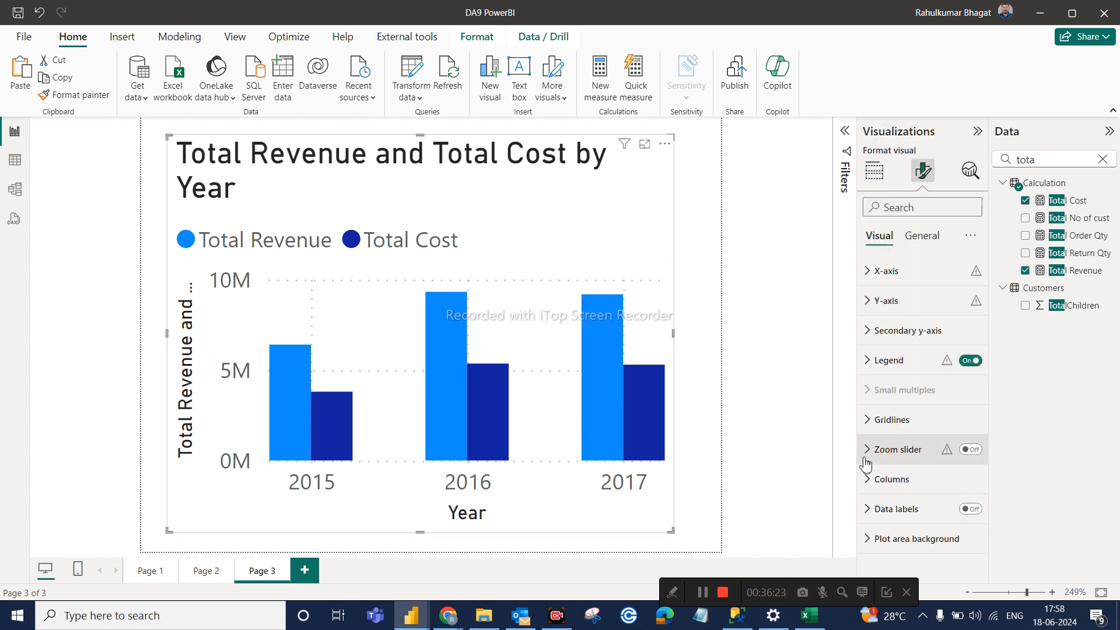
pyautogui.click(972, 513)
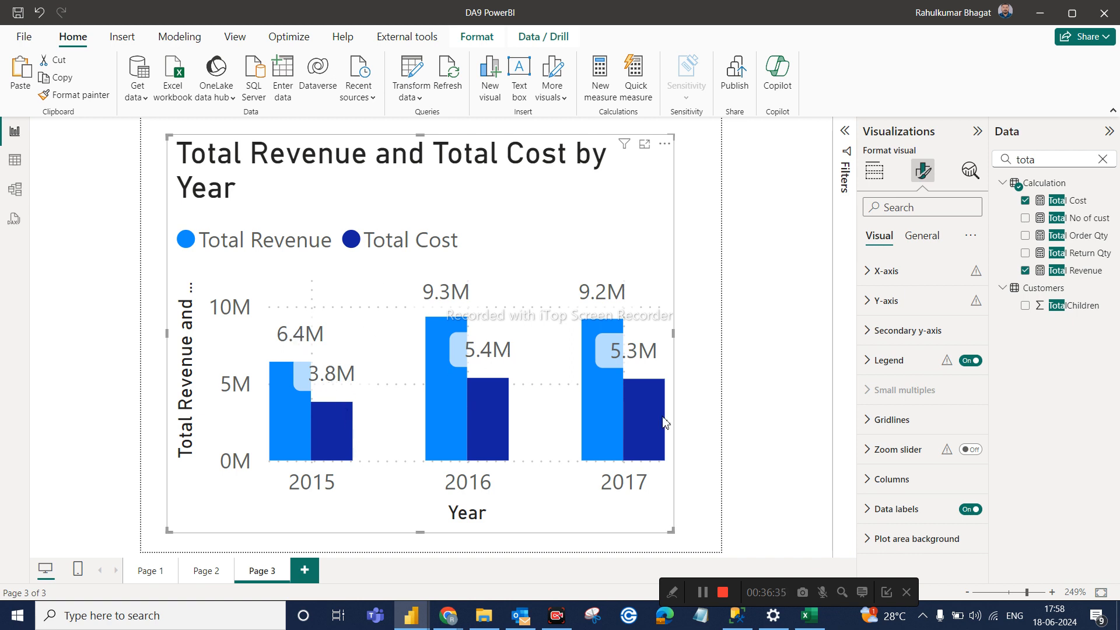
# Search the data fields for prof and add the Profit measure to the chart's line y-axis
pyautogui.click(875, 171)
pyautogui.scroll(-2, 933, 486)
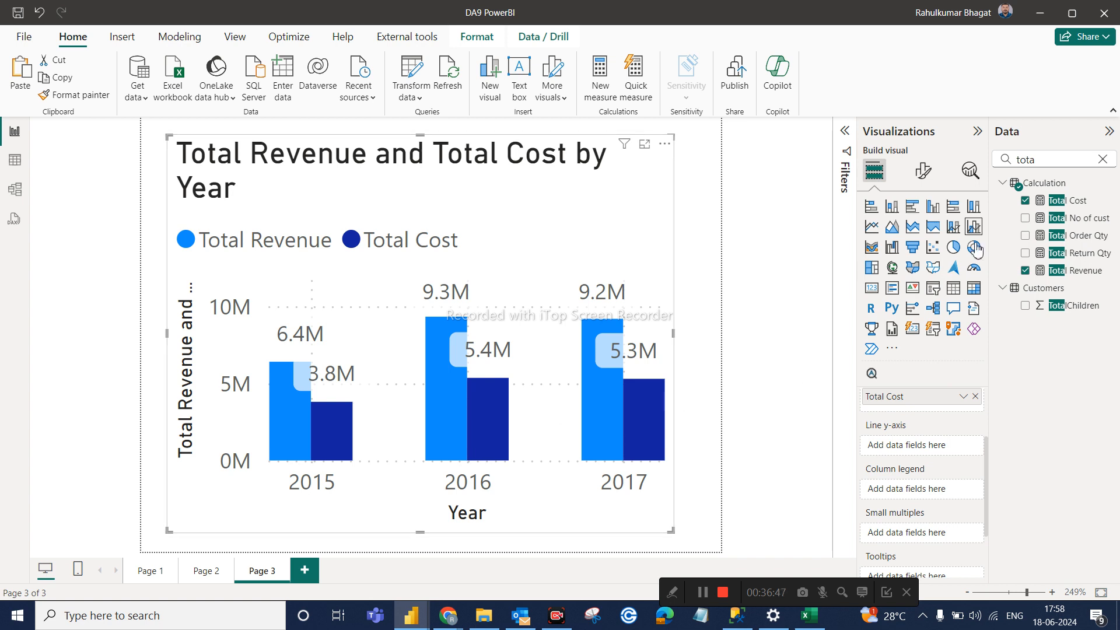
pyautogui.doubleClick(1054, 165)
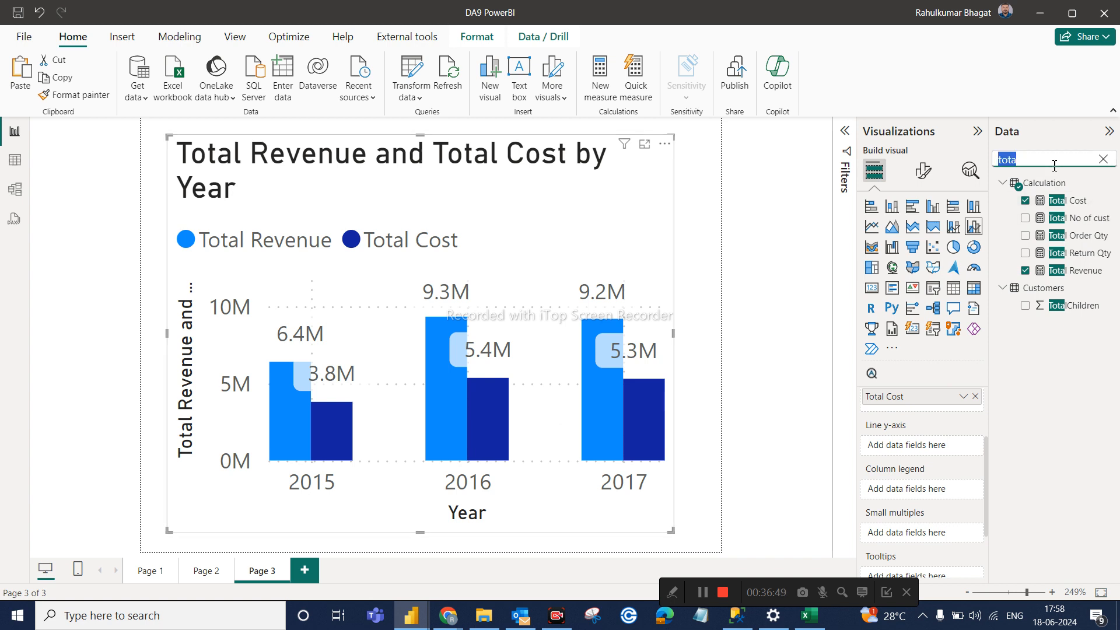
pyautogui.write('p')
pyautogui.write('fu')
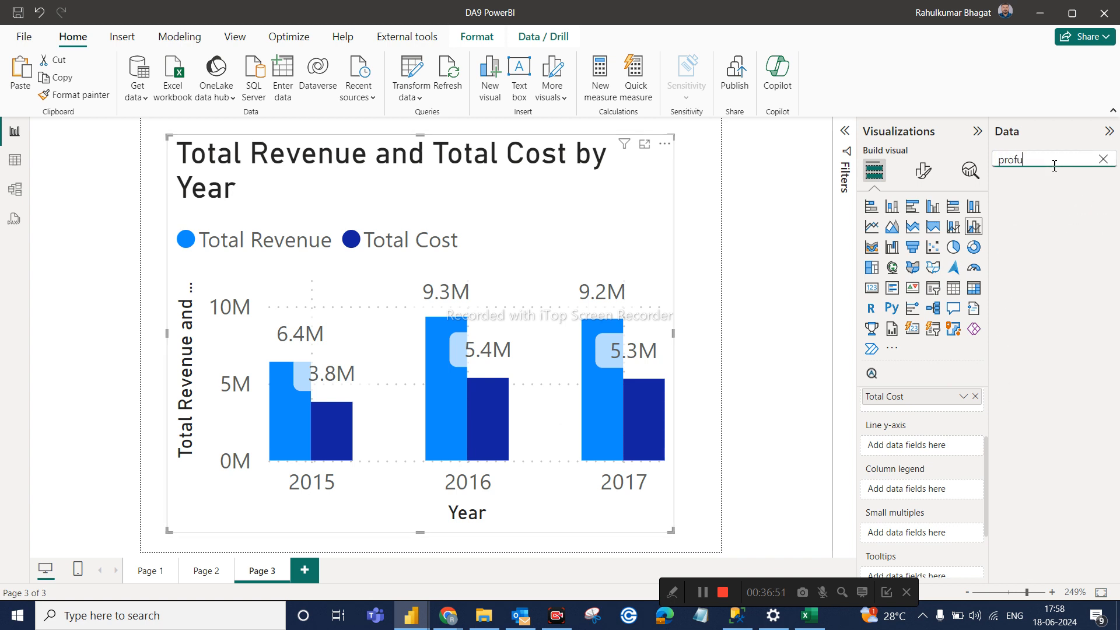
pyautogui.press('BackSpace')
pyautogui.press('BackSpace')
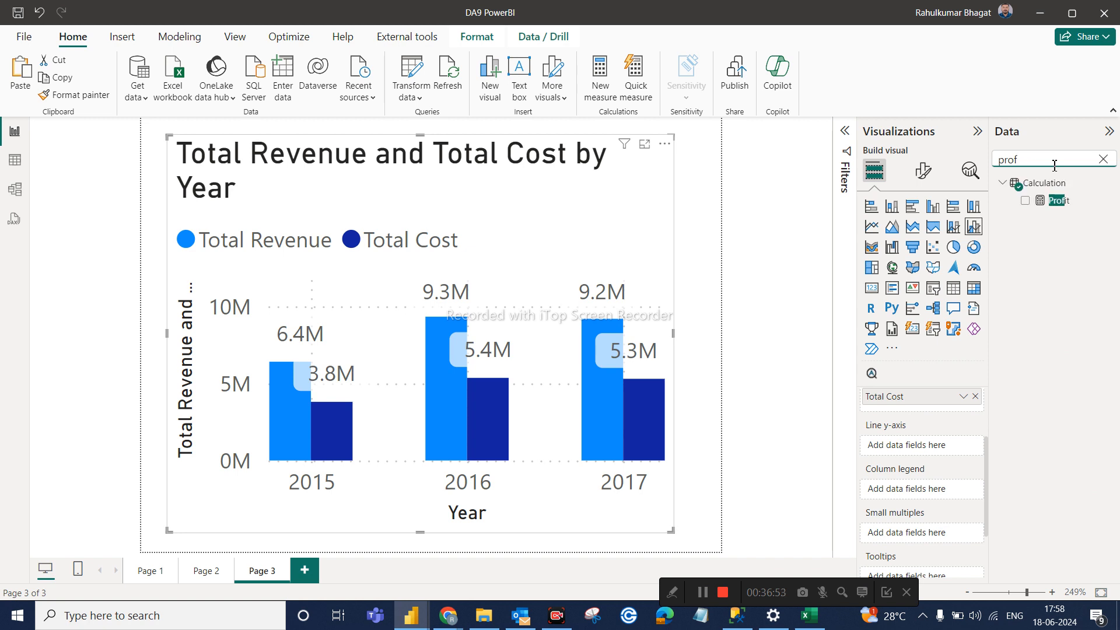
pyautogui.moveTo(1062, 204); pyautogui.dragTo(921, 450)
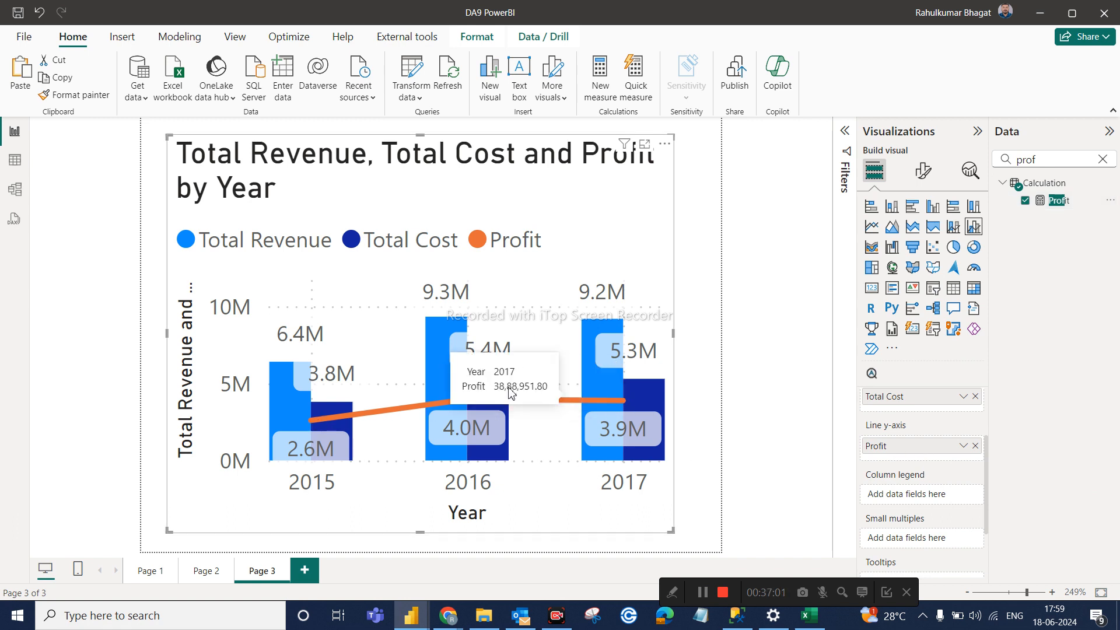
# Set the width of the Profit line in the combo chart to 2 px
pyautogui.moveTo(427, 399)
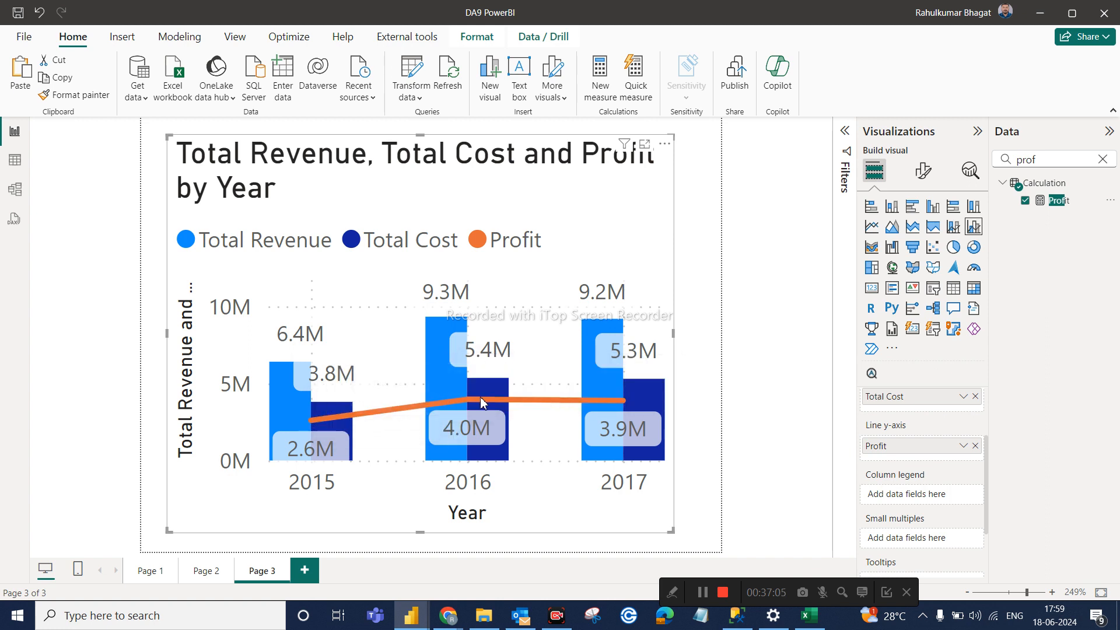
pyautogui.click(922, 180)
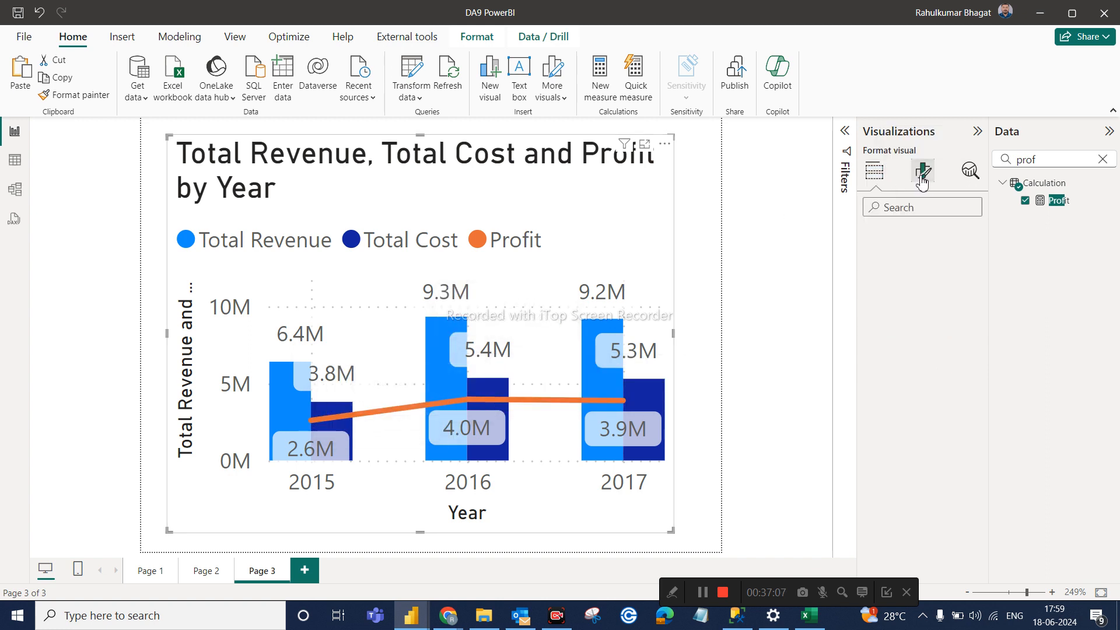
pyautogui.scroll(-2, 905, 474)
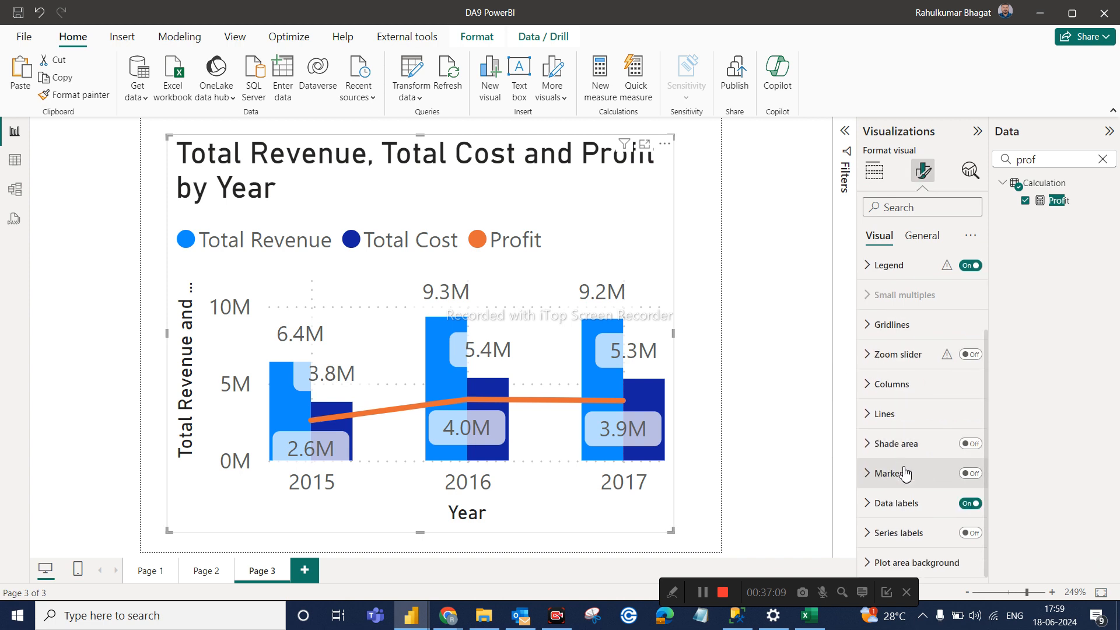
pyautogui.click(883, 416)
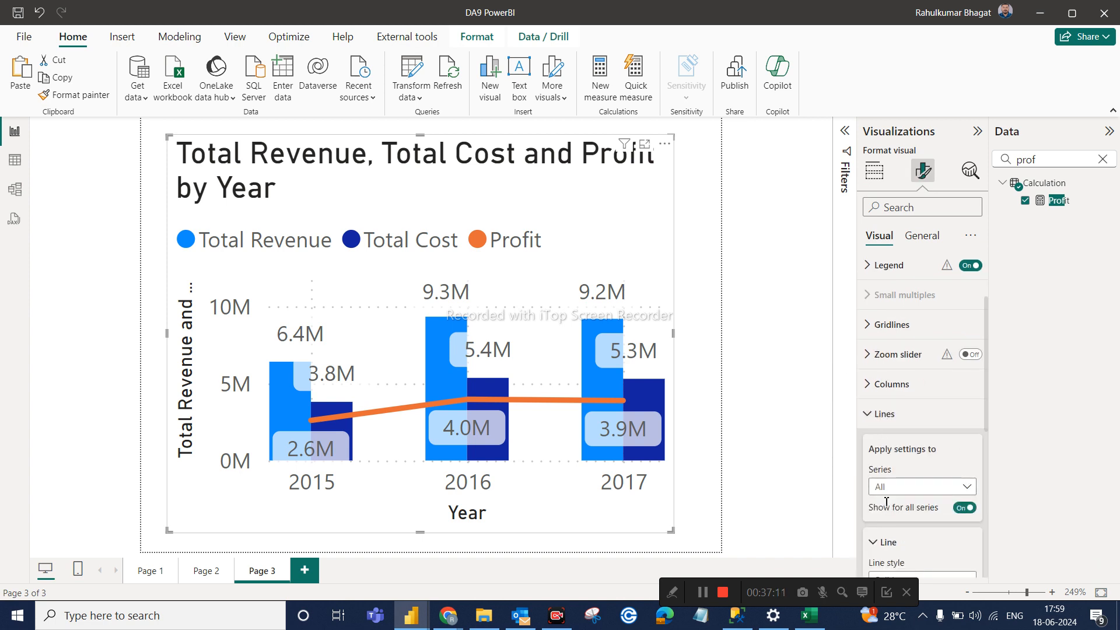
pyautogui.scroll(-2, 886, 455)
pyautogui.scroll(-2, 913, 502)
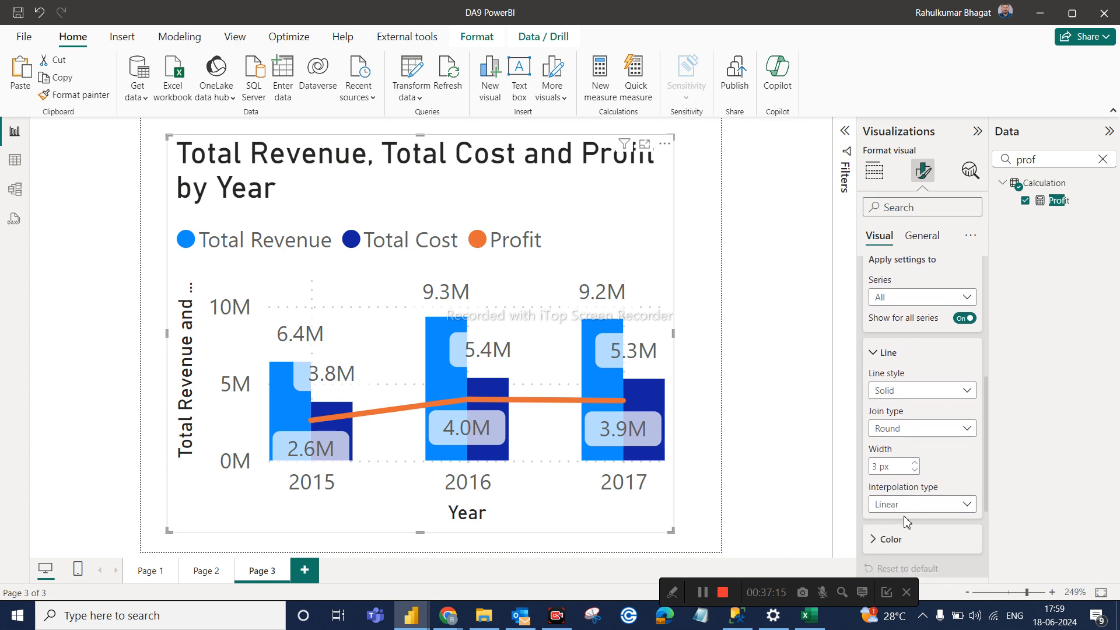
pyautogui.scroll(-2, 907, 522)
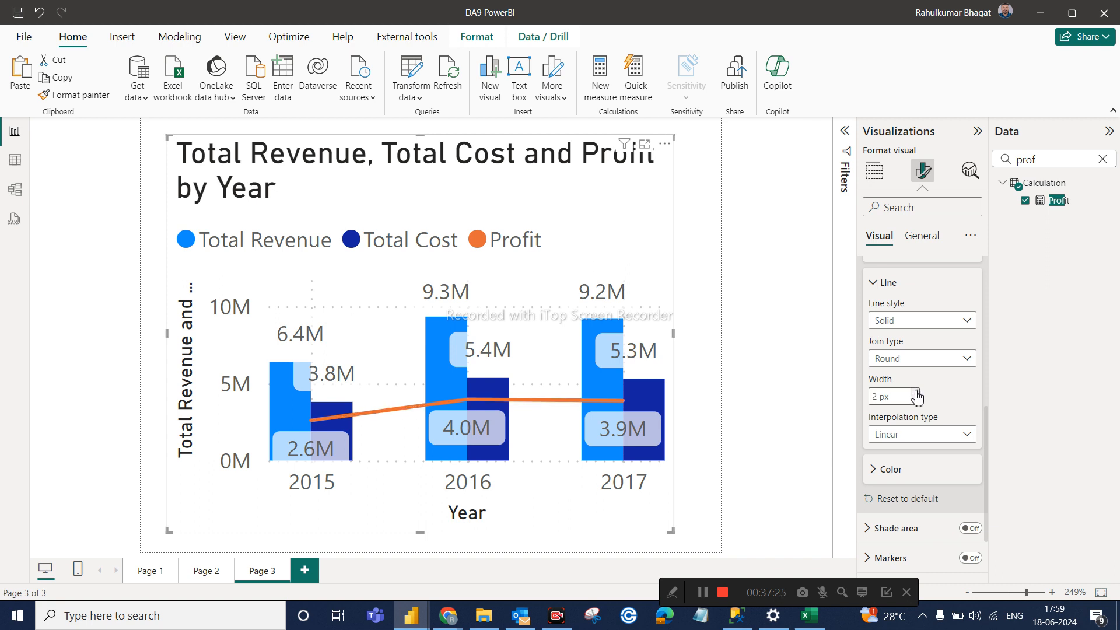
pyautogui.scroll(-1, 893, 494)
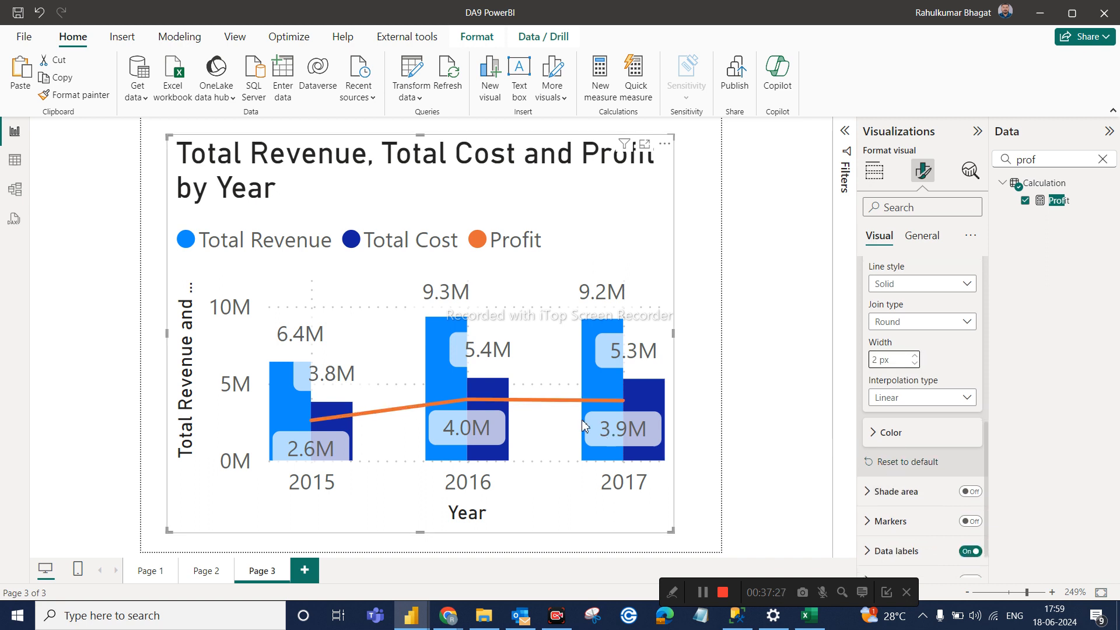
# Turn on markers for the Profit line and shift the chart slightly to the right on the page
pyautogui.moveTo(467, 404)
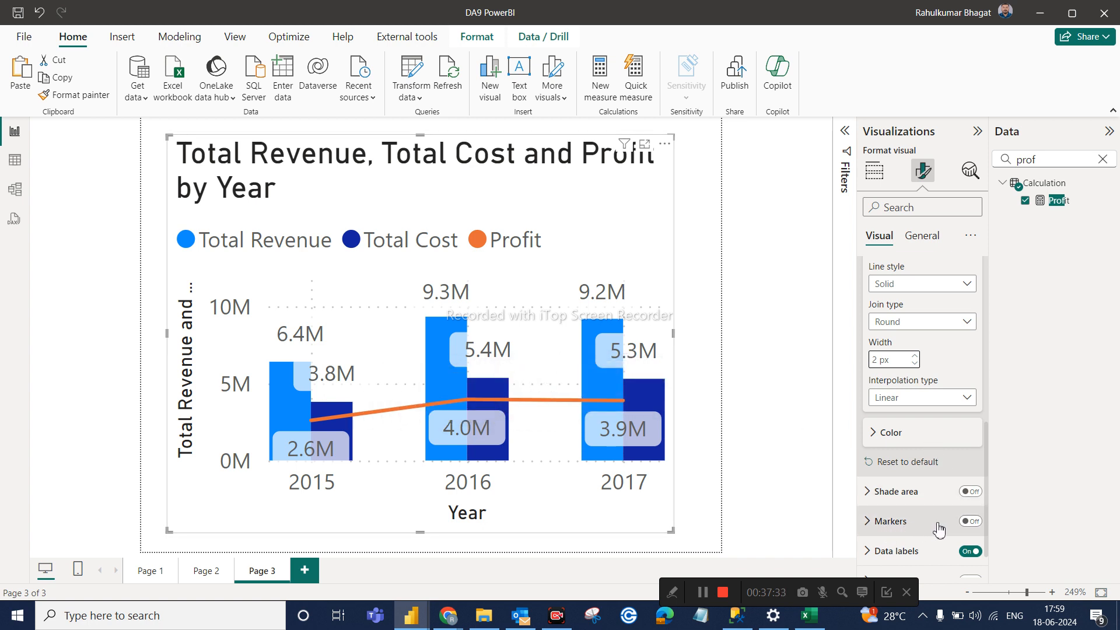
pyautogui.click(964, 522)
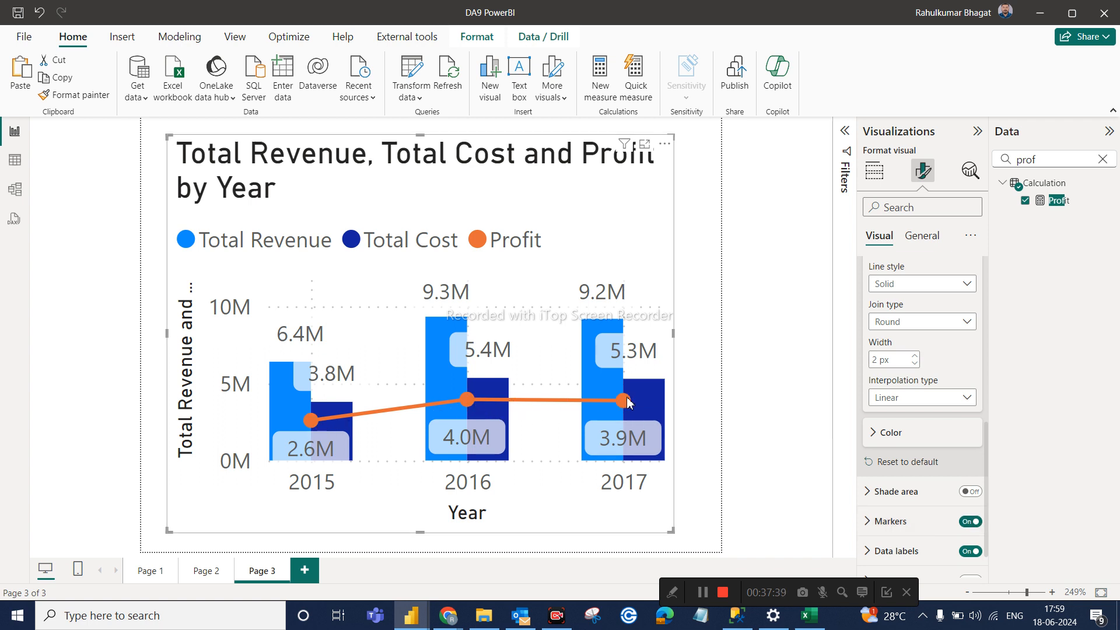
pyautogui.moveTo(460, 173); pyautogui.dragTo(477, 174)
pyautogui.click(717, 227)
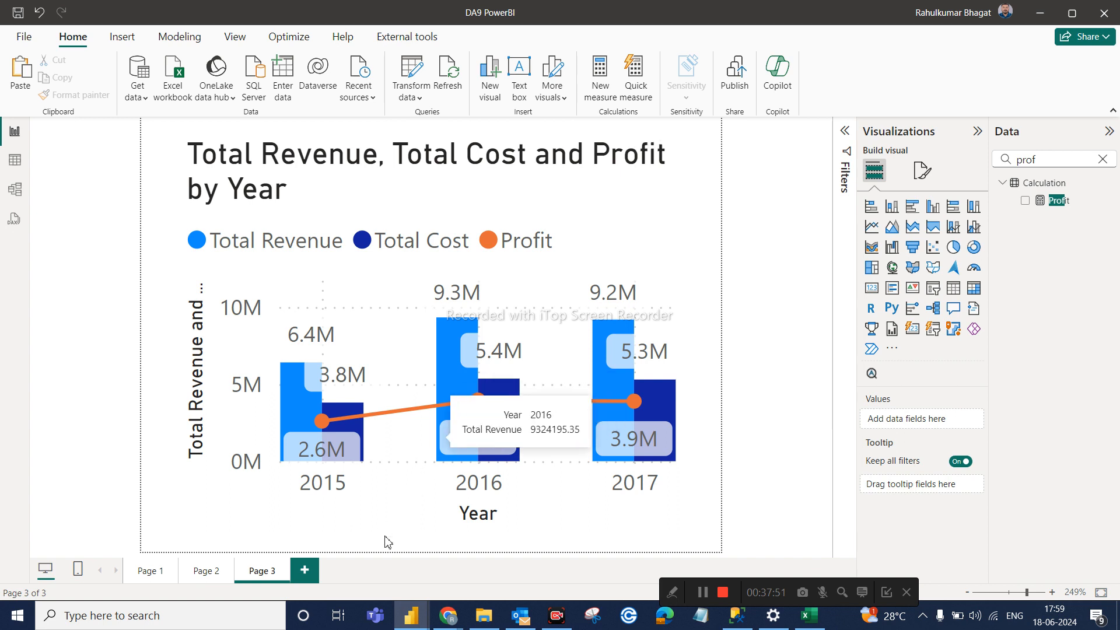
# Rename Page 3 as Tooltip
pyautogui.doubleClick(258, 578)
pyautogui.press('BackSpace')
pyautogui.press('BackSpace')
pyautogui.press('BackSpace')
pyautogui.press('BackSpace')
pyautogui.press('BackSpace')
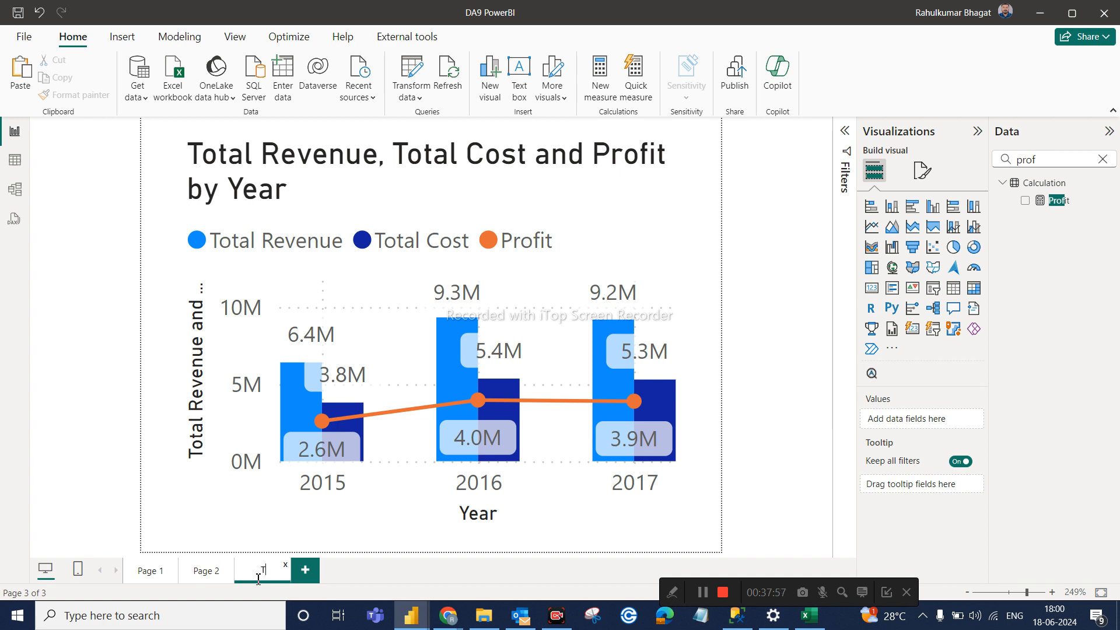
pyautogui.write('Tooltip')
pyautogui.press('Return')
# Search the page's format options for too and allow the page's use as a tooltip
pyautogui.click(926, 172)
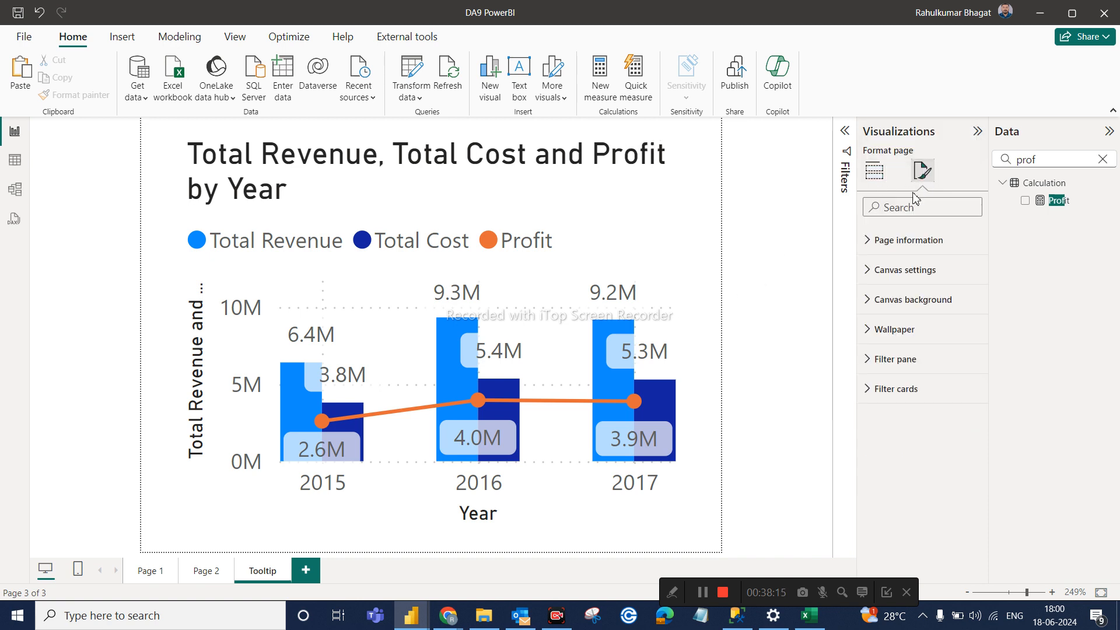
pyautogui.click(899, 209)
pyautogui.write('tool')
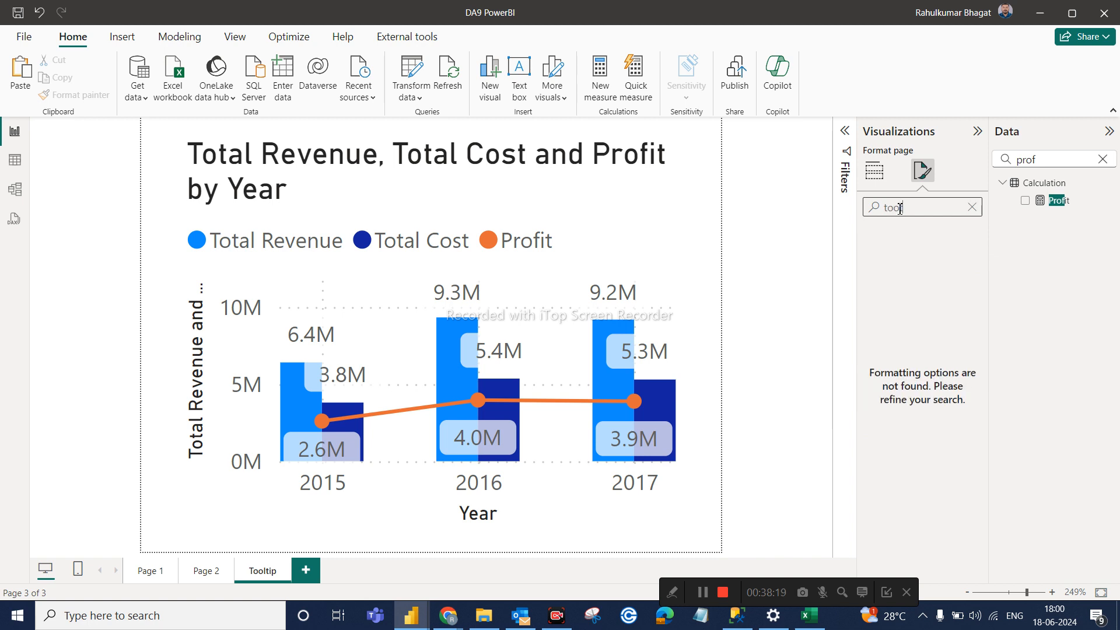
pyautogui.press('BackSpace')
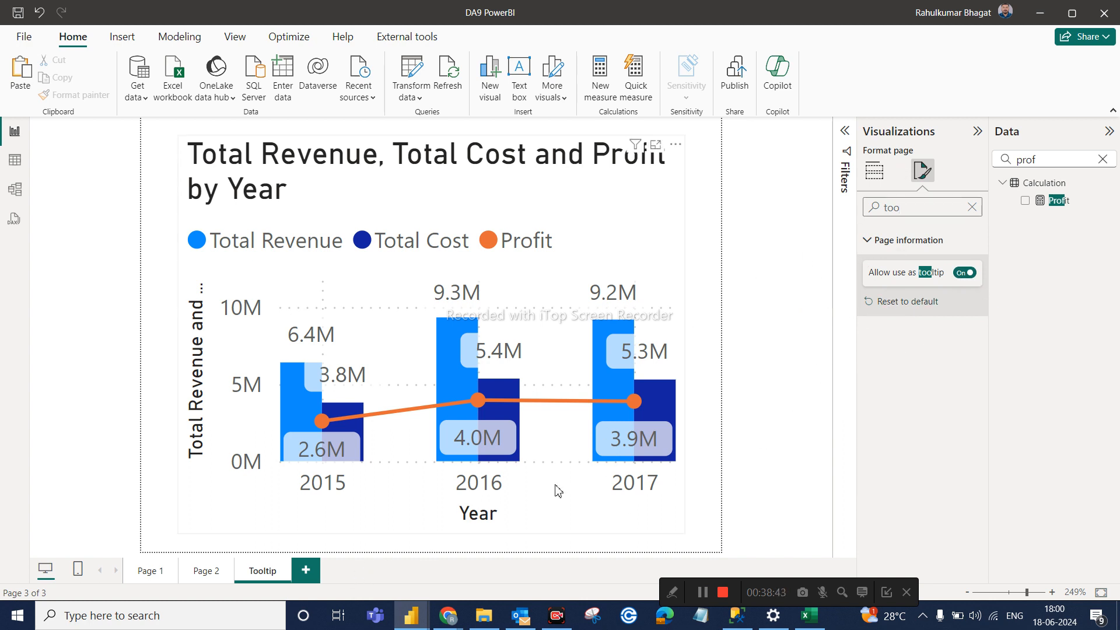
# On Page 1, search the subcategory bar chart's format options for toolt and set its tooltip page to Tooltip
pyautogui.click(145, 572)
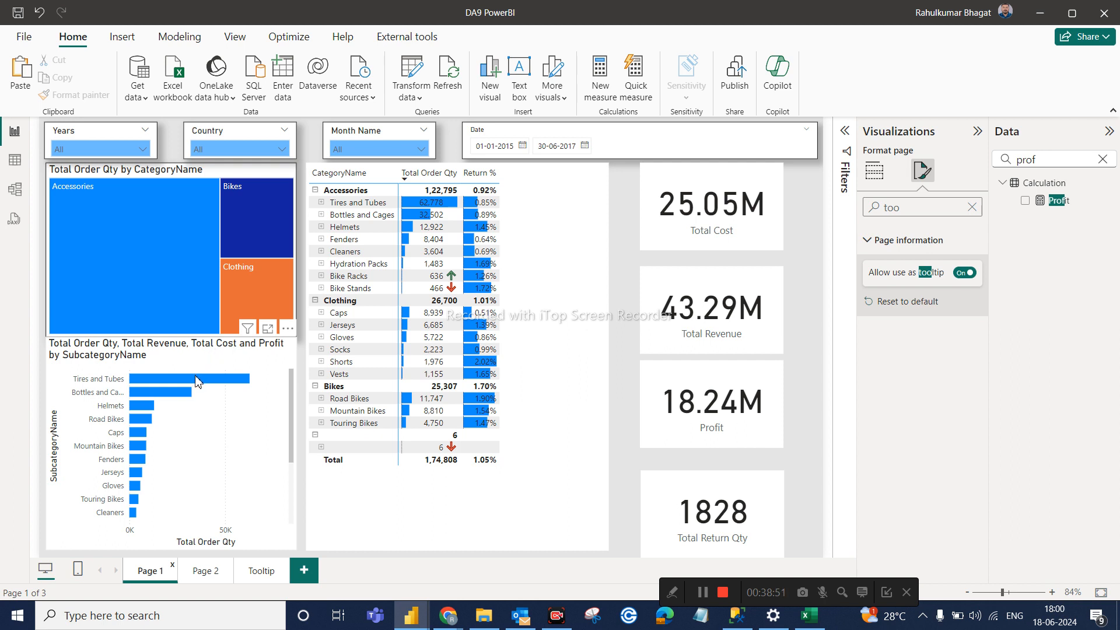
pyautogui.moveTo(199, 381)
pyautogui.click(244, 356)
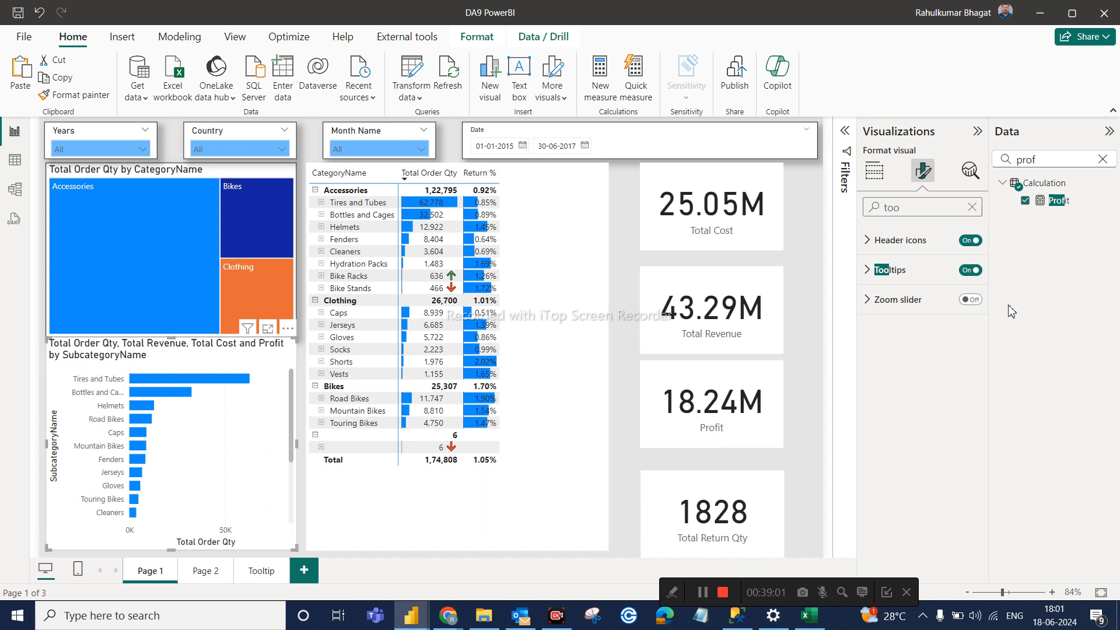
pyautogui.click(972, 207)
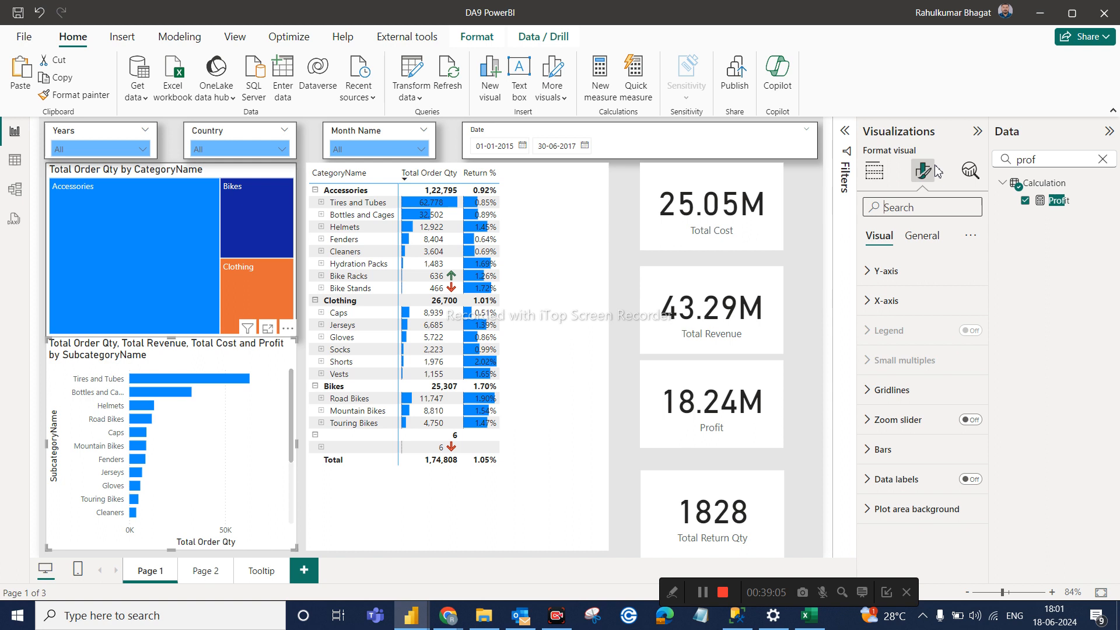
pyautogui.write('toolt')
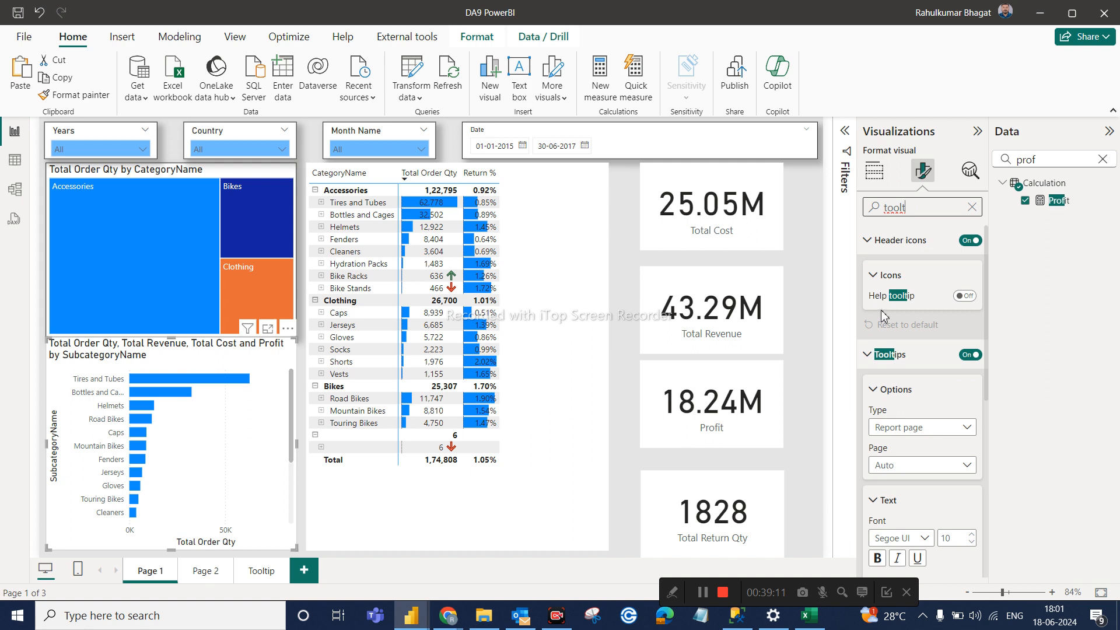
pyautogui.scroll(-2, 892, 306)
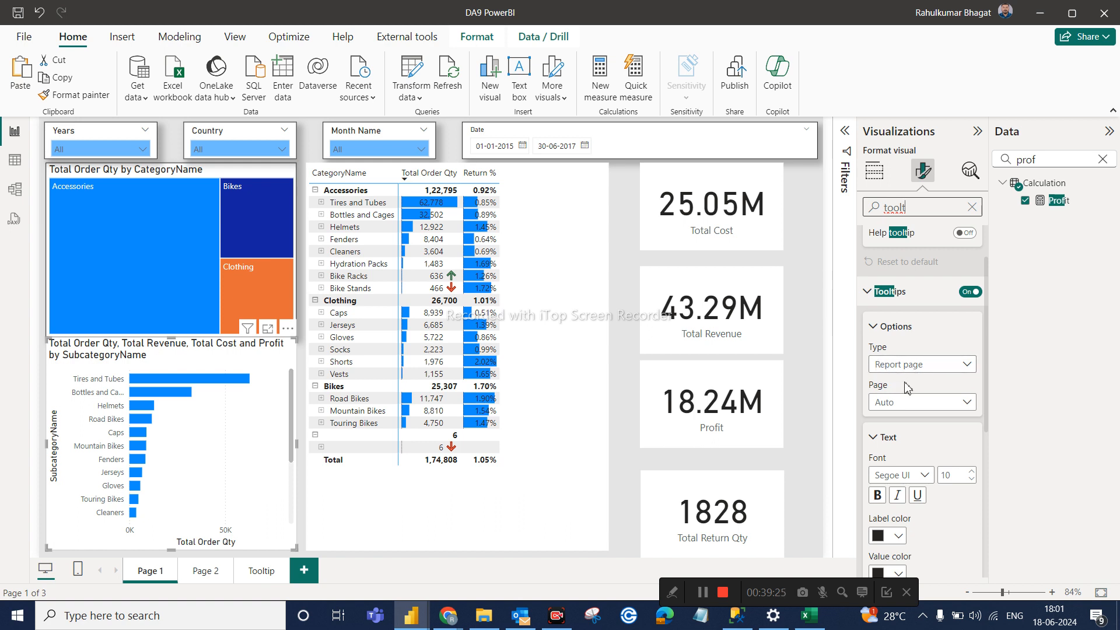
pyautogui.scroll(-1, 919, 344)
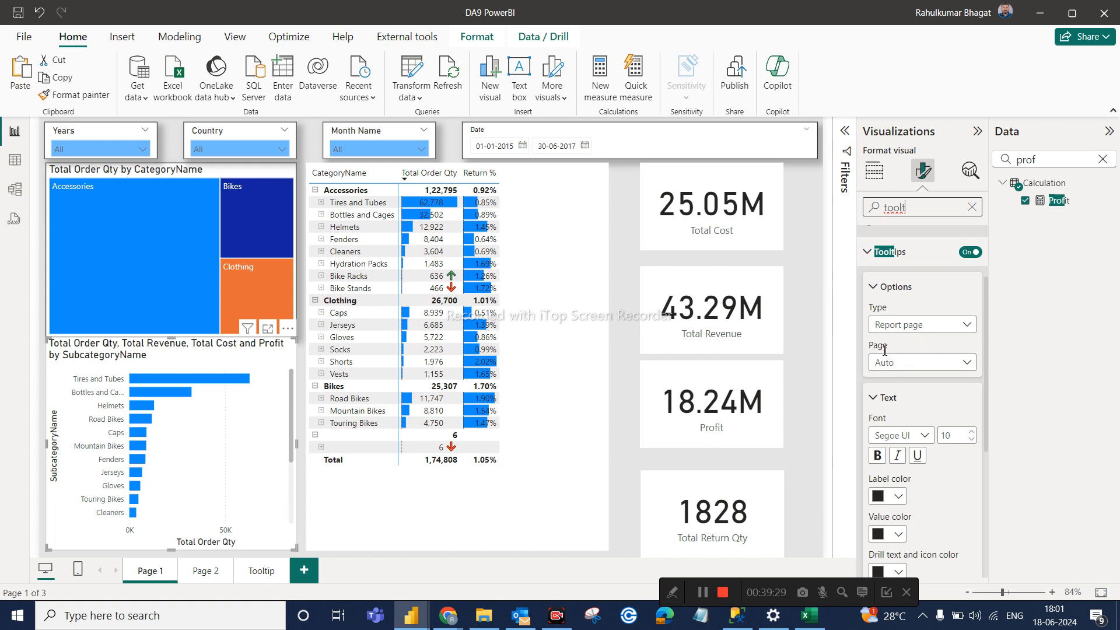
pyautogui.click(901, 370)
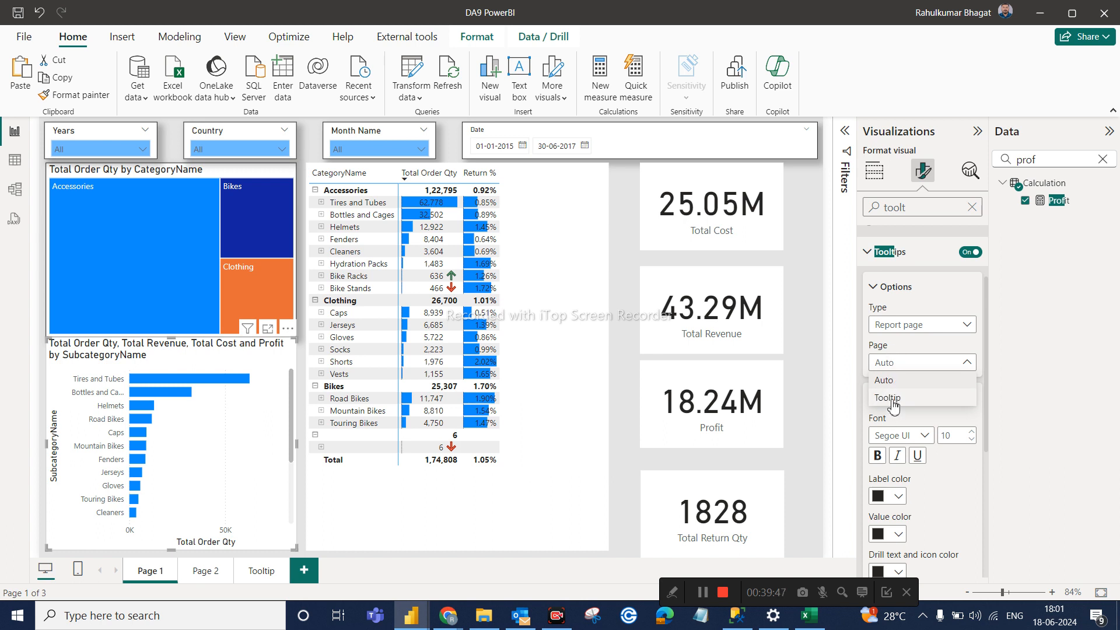
pyautogui.click(888, 398)
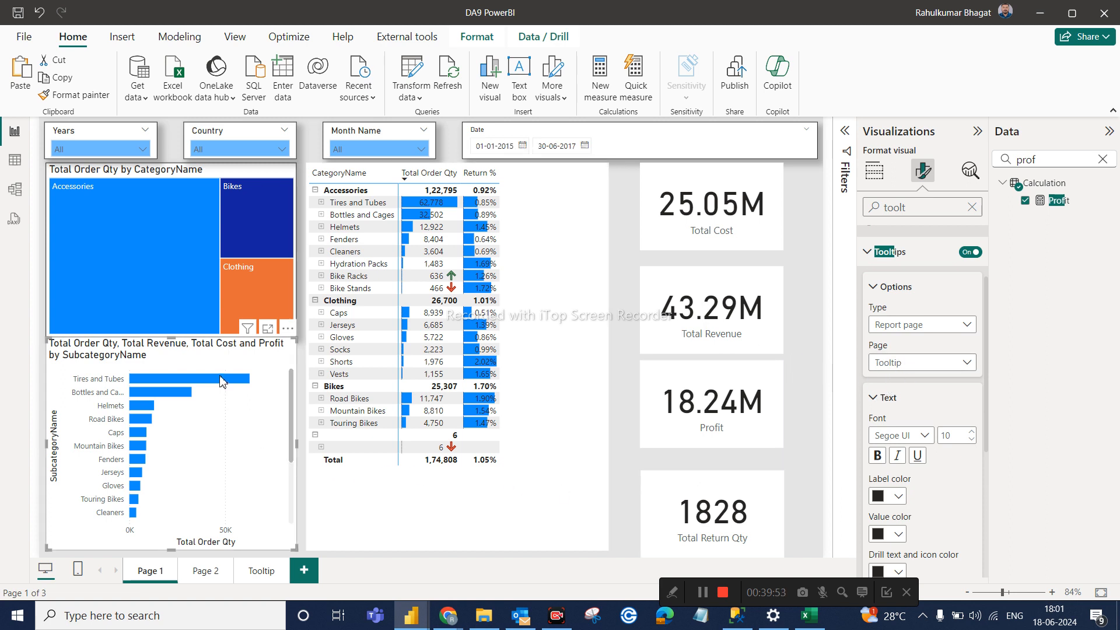
pyautogui.moveTo(223, 382)
# Set the tooltip page of the Total Order Qty by CategoryName treemap to Tooltip
pyautogui.moveTo(255, 204)
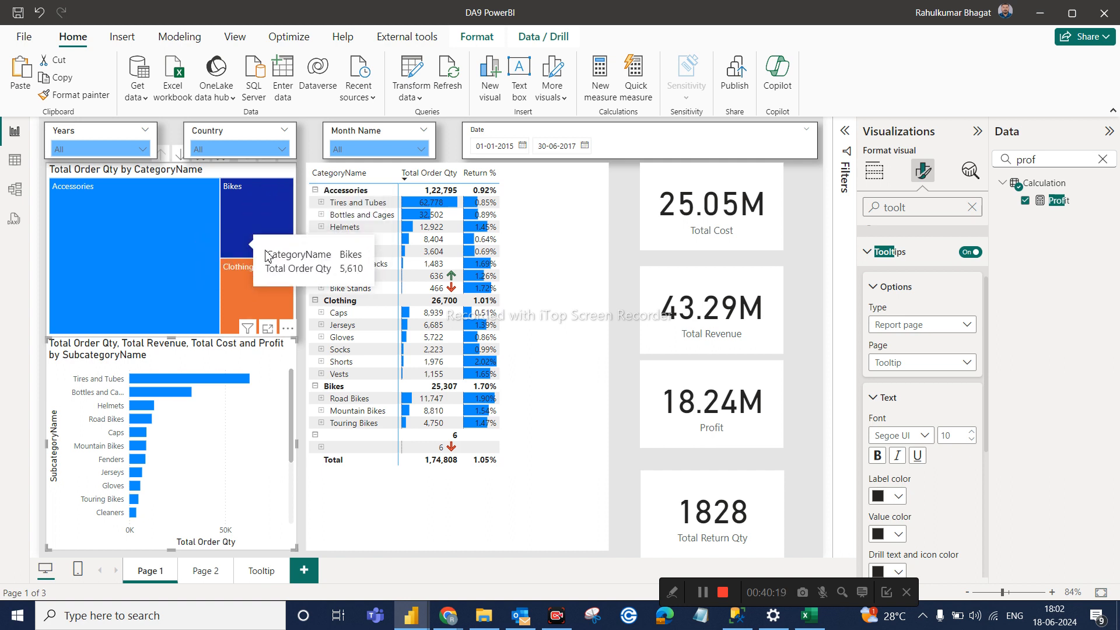
pyautogui.click(267, 177)
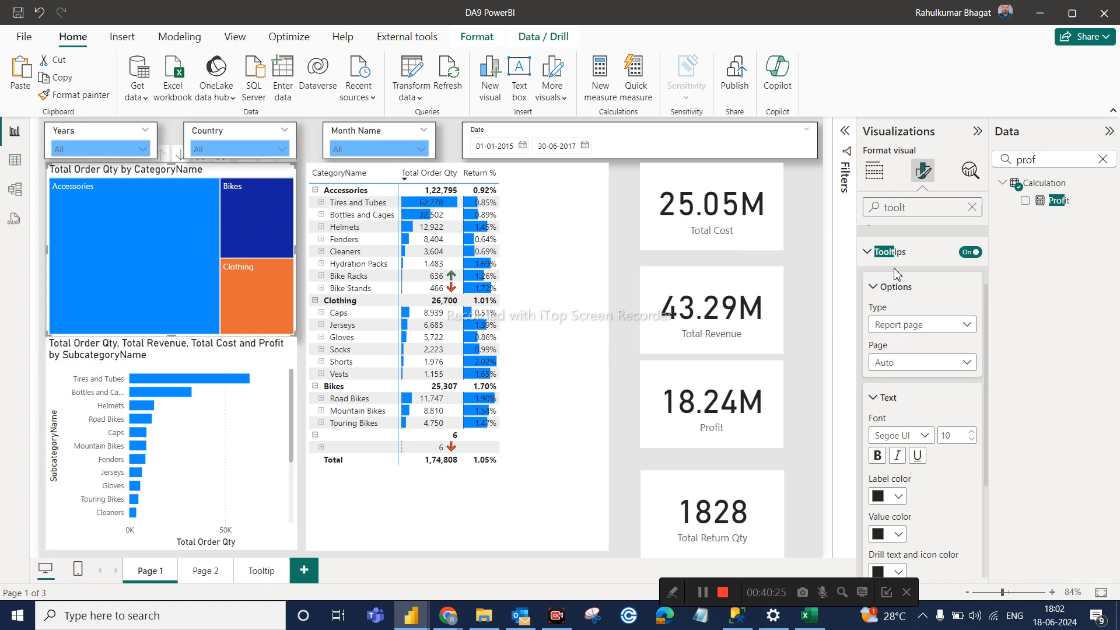
pyautogui.click(894, 362)
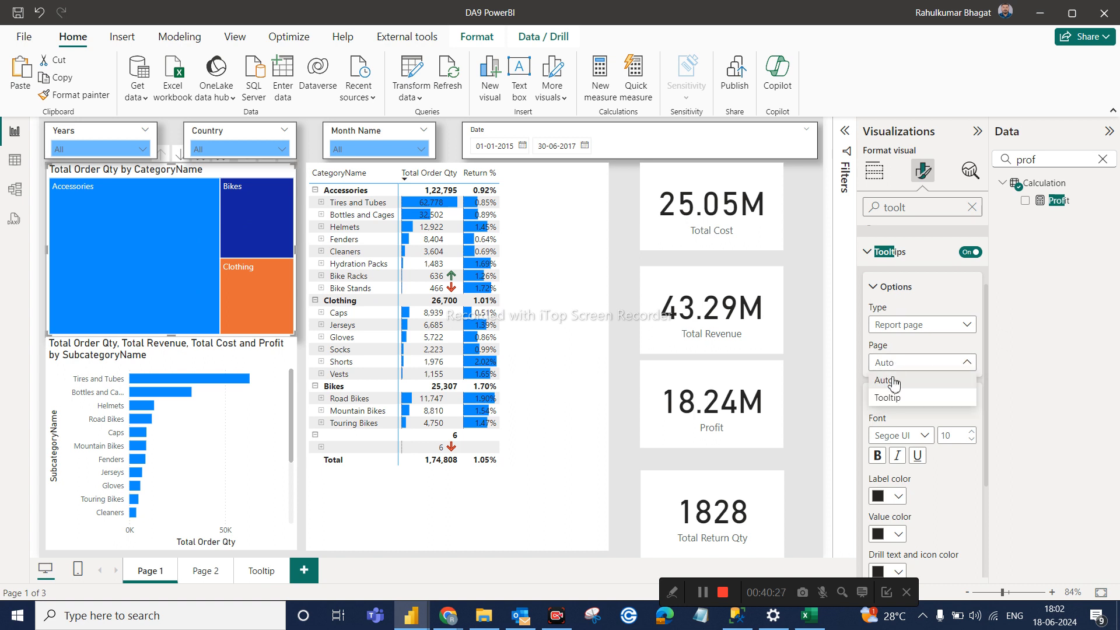
pyautogui.click(890, 399)
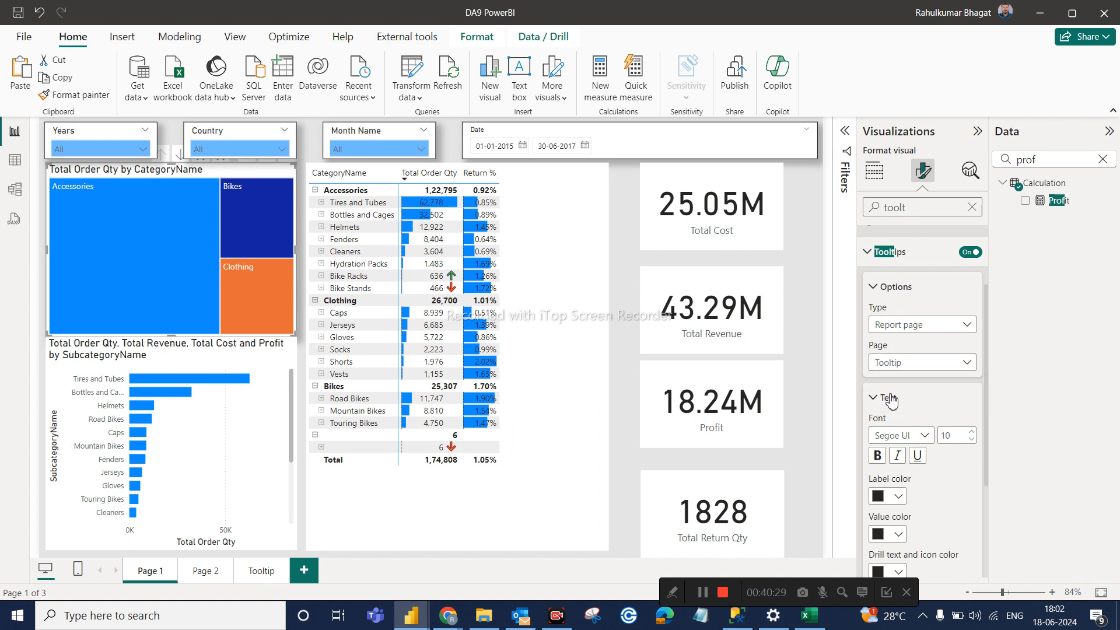
# Preview the report-page tooltip on the treemap and bar chart, and review the Tooltip page before returning to Page 1
pyautogui.moveTo(157, 219)
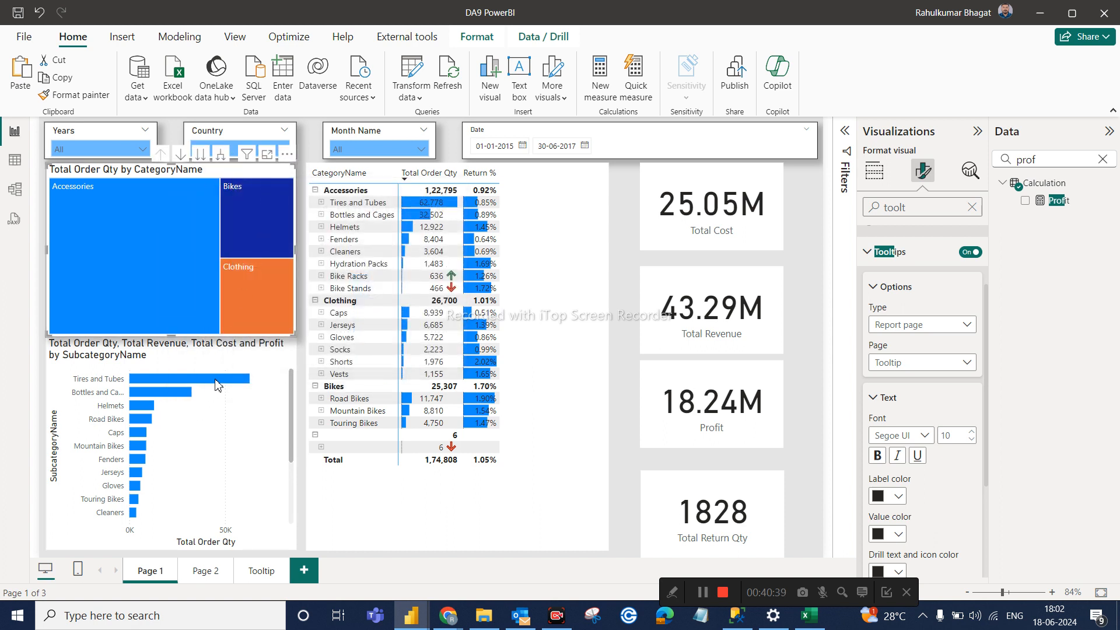
pyautogui.moveTo(217, 384)
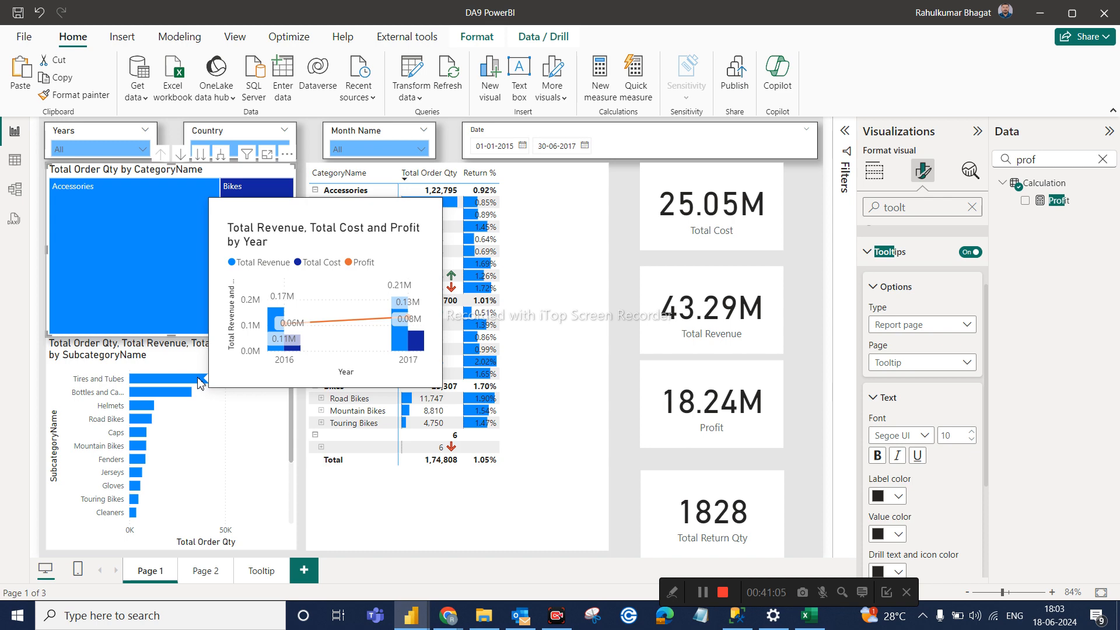
pyautogui.click(262, 570)
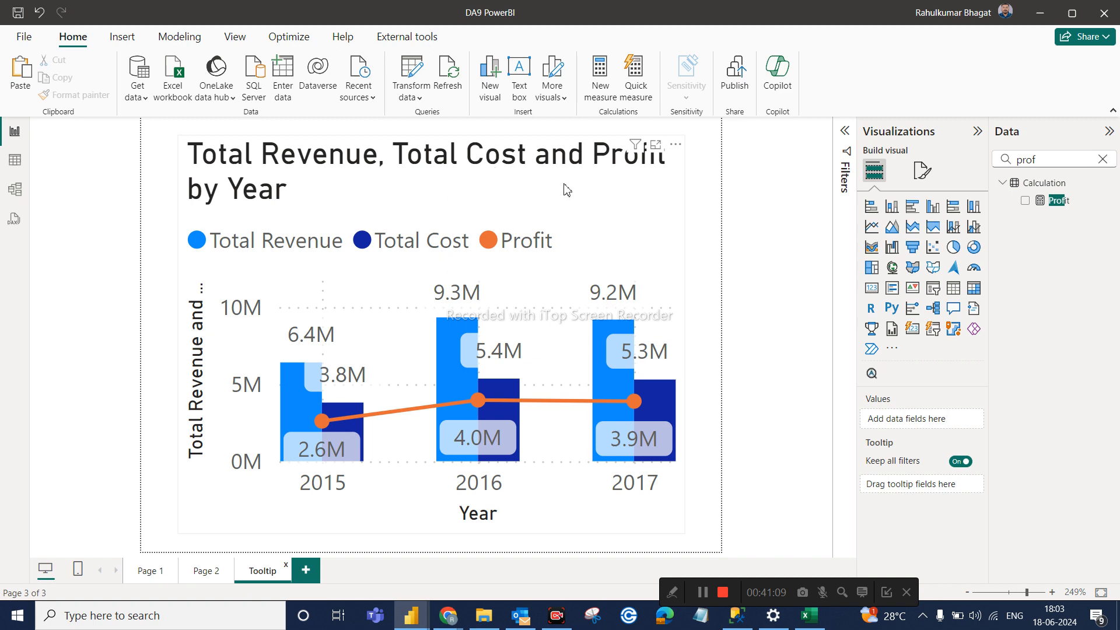
pyautogui.click(151, 571)
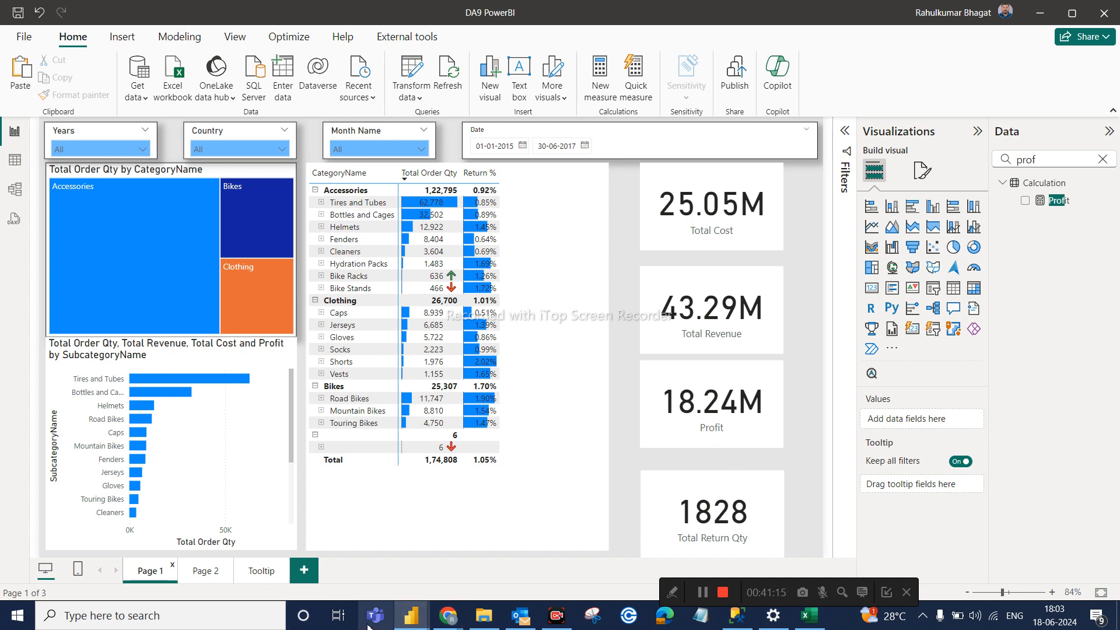
pyautogui.moveTo(447, 615)
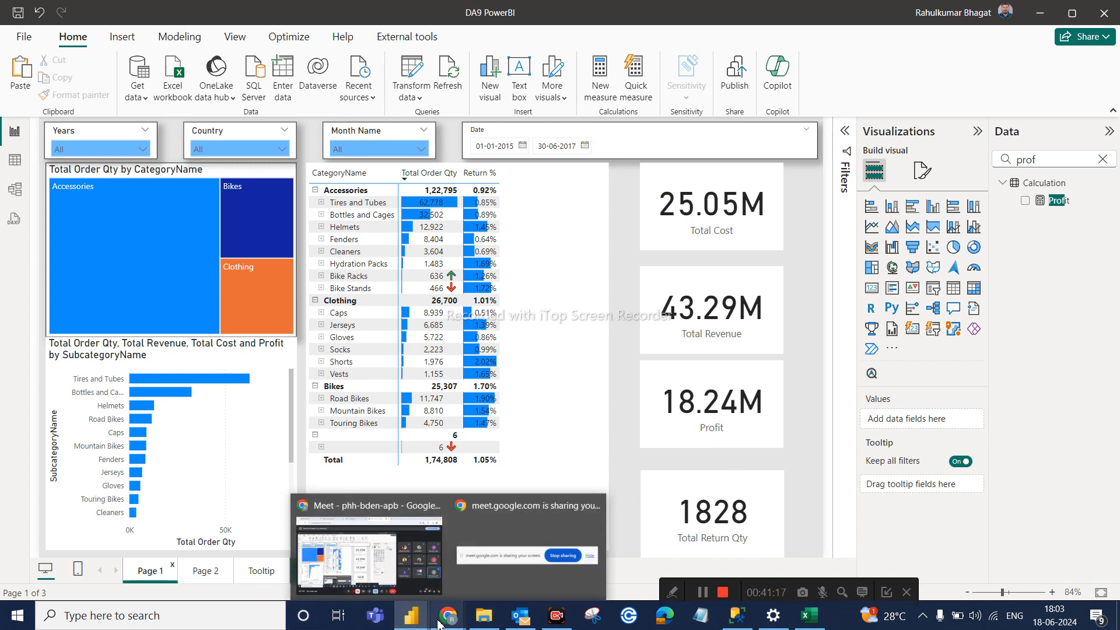
pyautogui.click(445, 568)
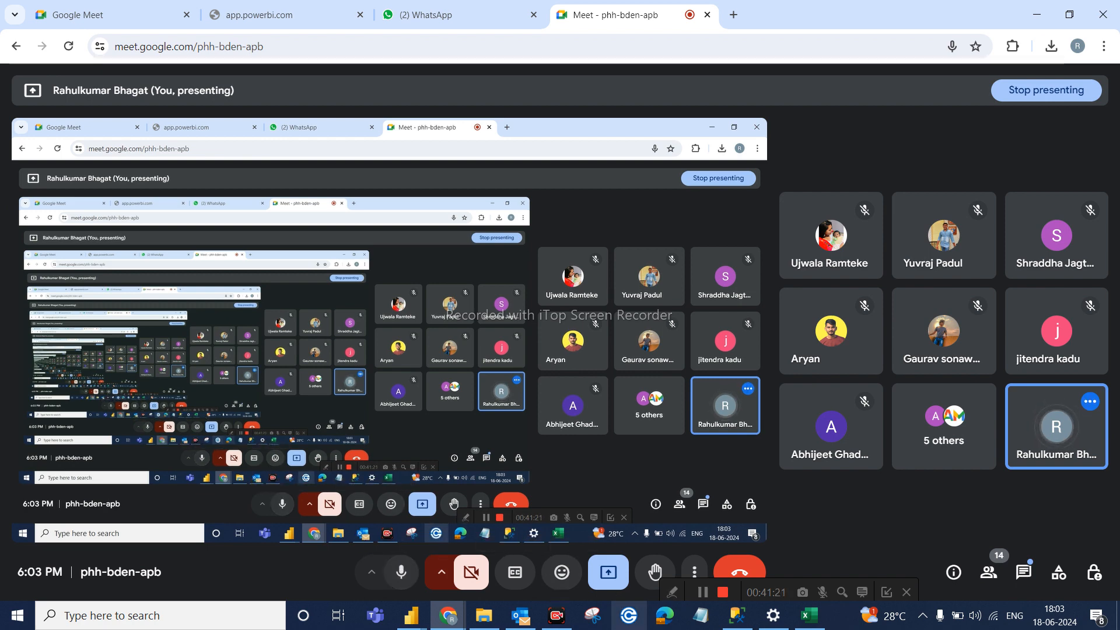
pyautogui.click(411, 616)
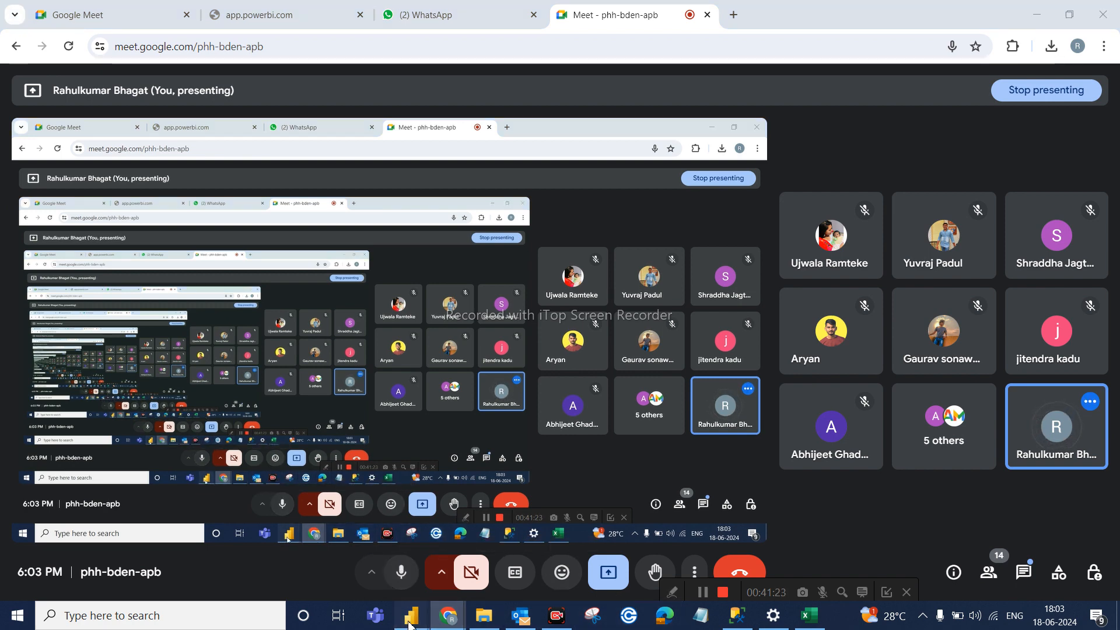
pyautogui.click(455, 548)
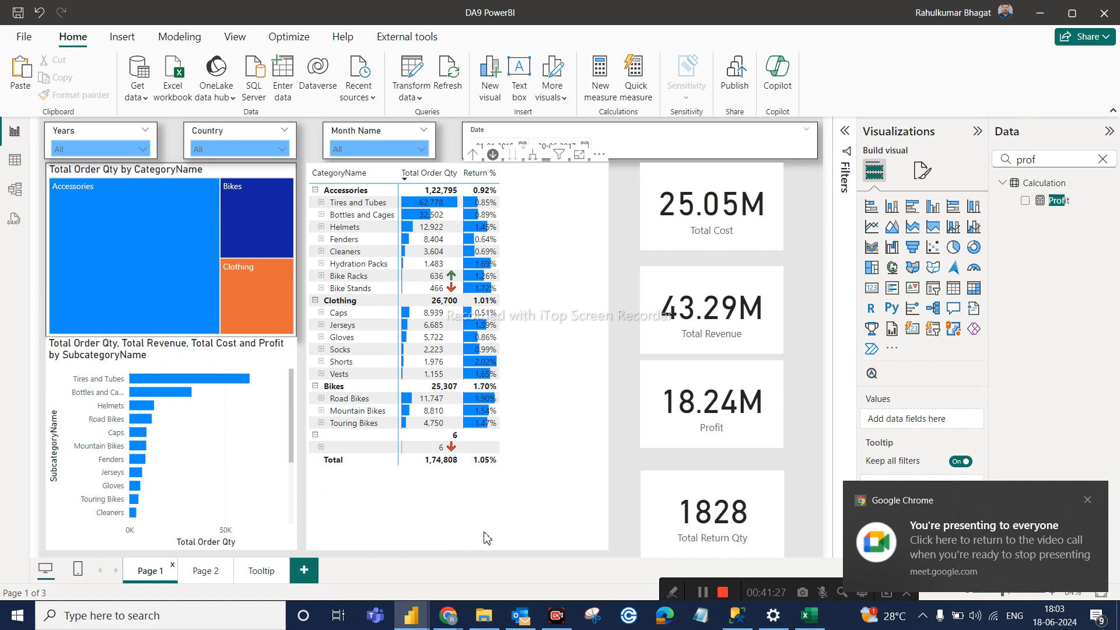
pyautogui.click(995, 619)
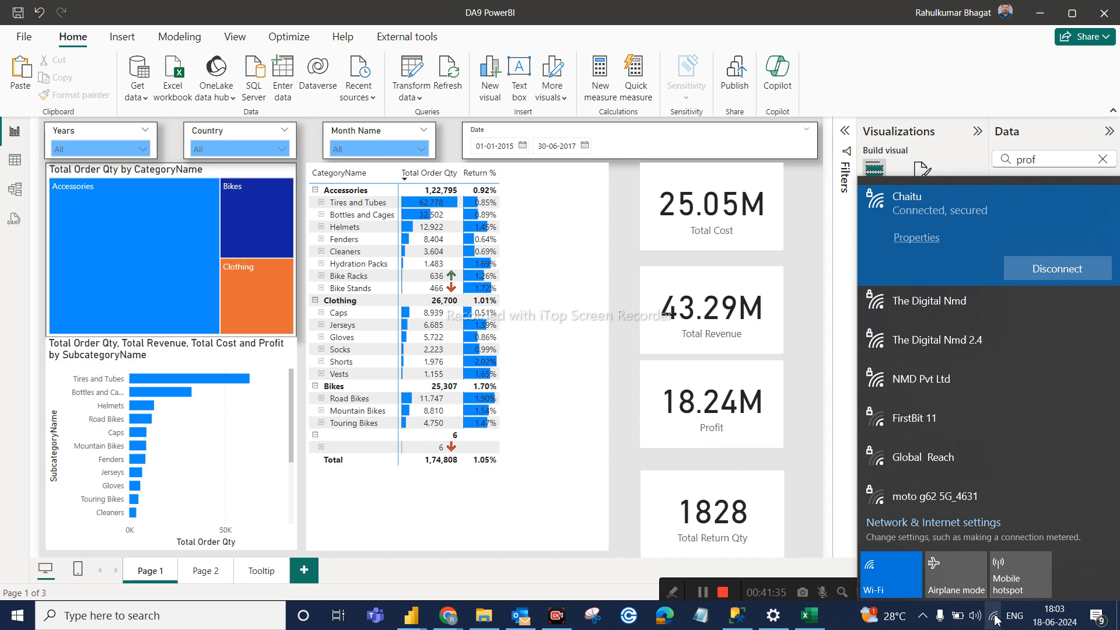
pyautogui.click(995, 619)
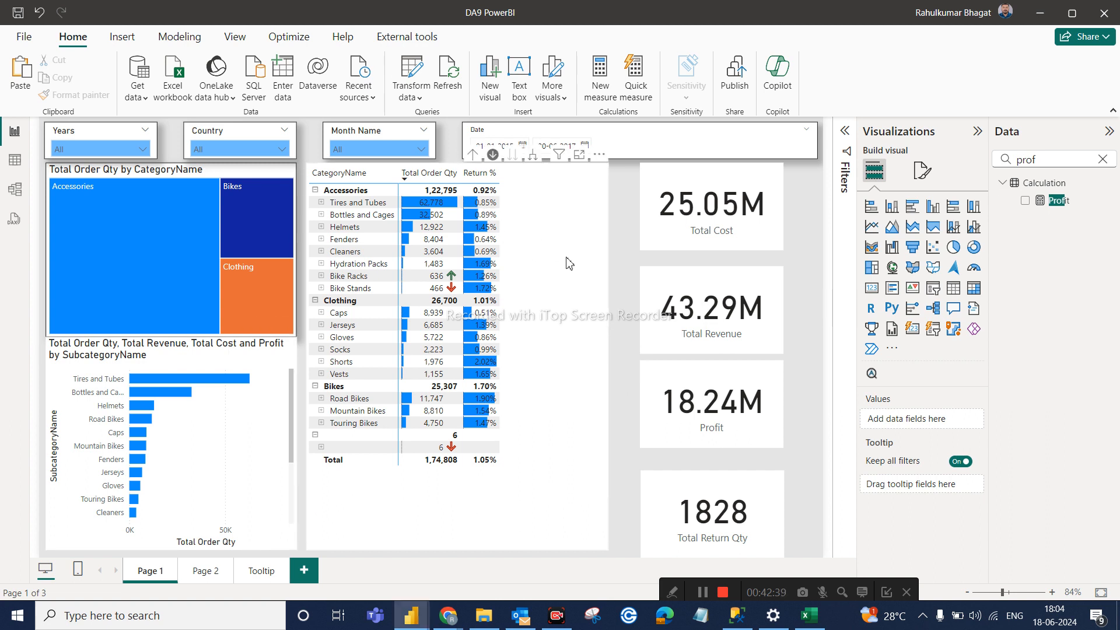
# Expand the CategoryName matrix on Page 1 down to the ProductName level and check its rows
pyautogui.click(548, 191)
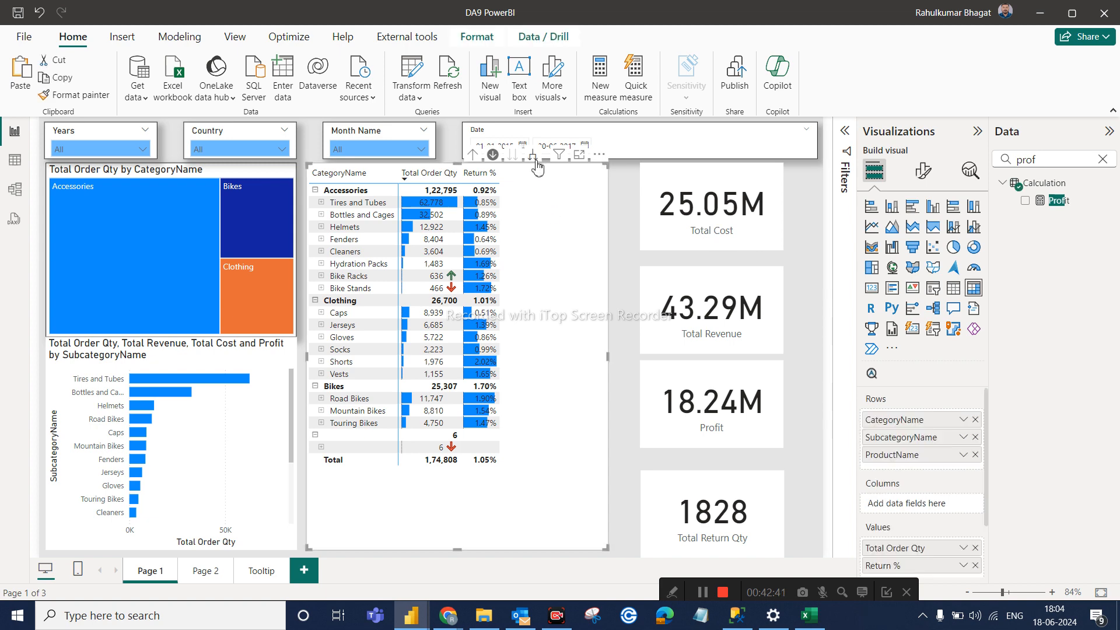
pyautogui.click(533, 156)
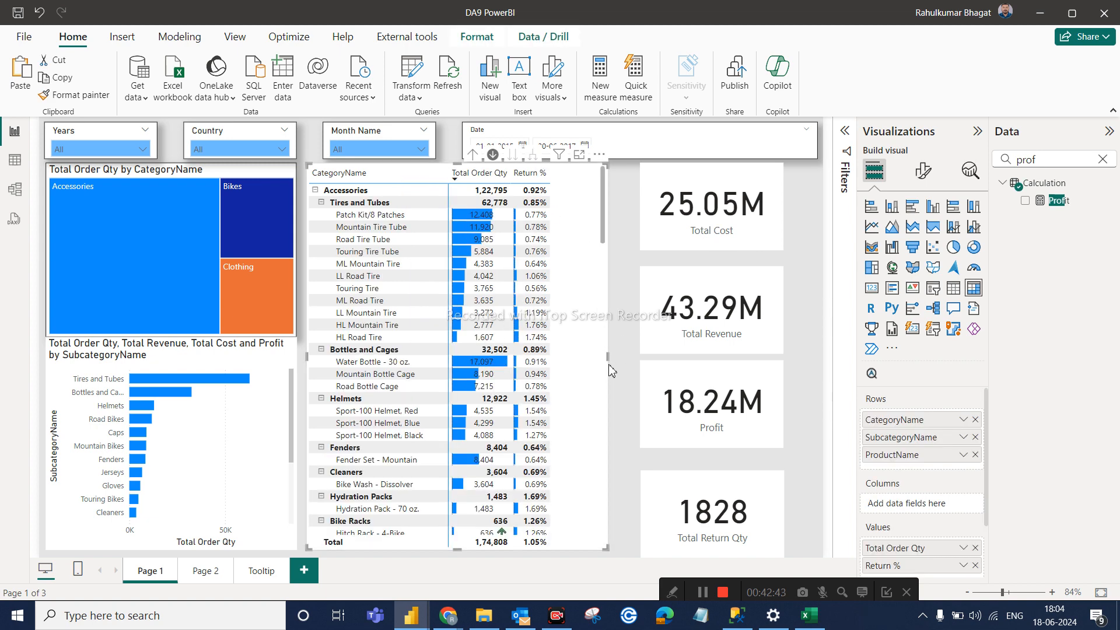
pyautogui.scroll(-10, 610, 358)
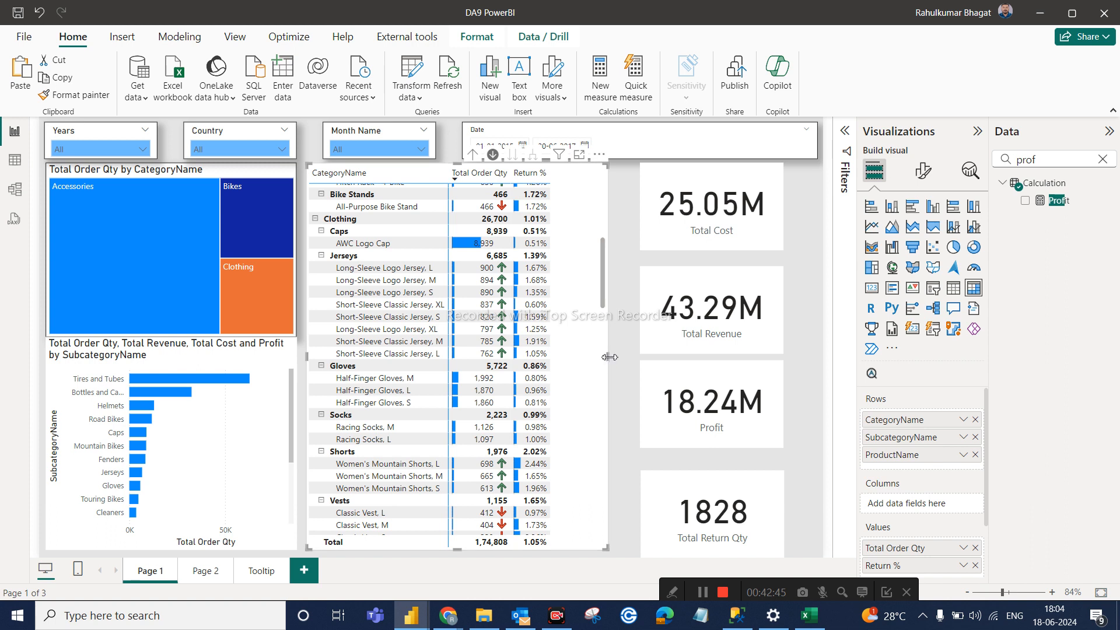
# Narrow the CategoryName matrix from its right edge so it ends just past the Return % column
pyautogui.moveTo(610, 356)
pyautogui.mouseDown()
pyautogui.moveTo(574, 356)
pyautogui.moveTo(616, 356)
pyautogui.mouseUp()
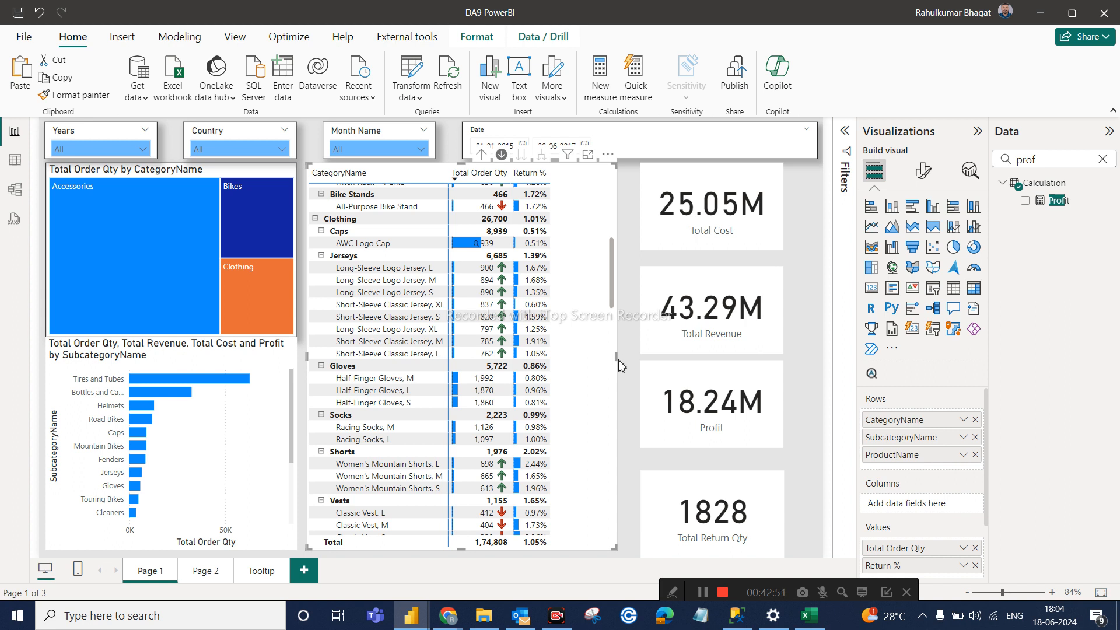
pyautogui.click(622, 366)
pyautogui.click(618, 357)
pyautogui.moveTo(617, 357); pyautogui.dragTo(562, 357)
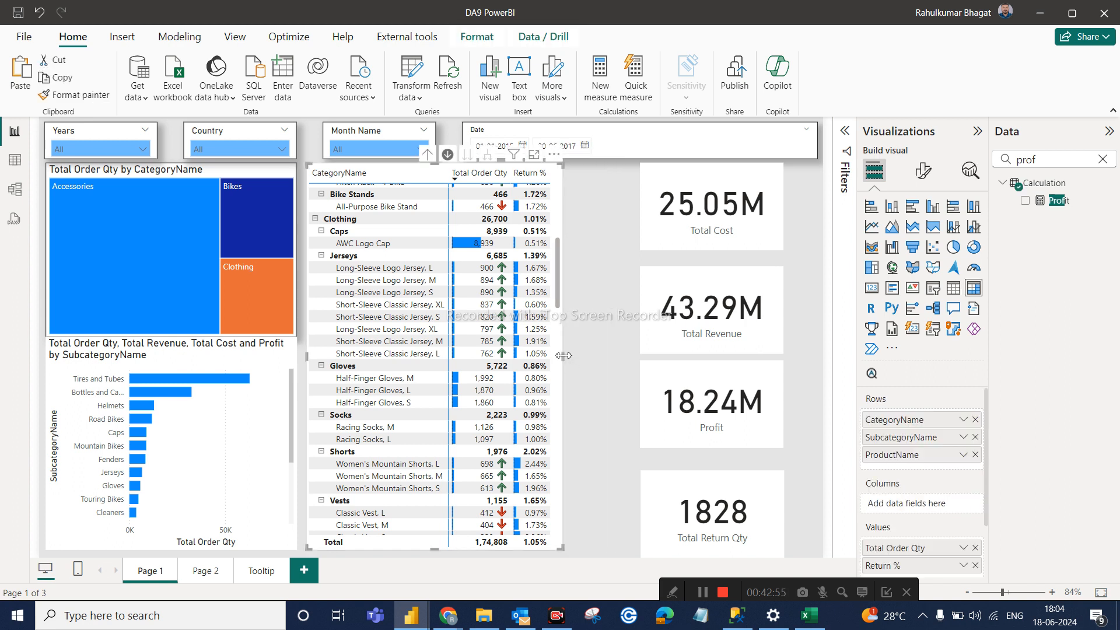
pyautogui.click(581, 316)
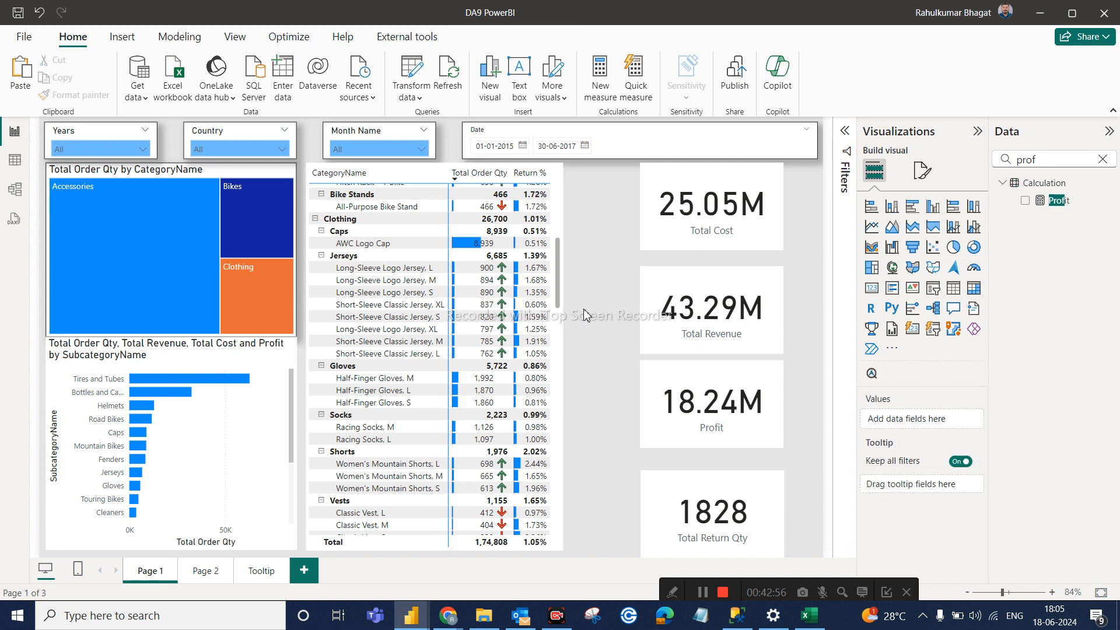
# Shift the Total Cost card slightly, search the fields for reve and replace the card's measure with Total Revenue
pyautogui.click(722, 219)
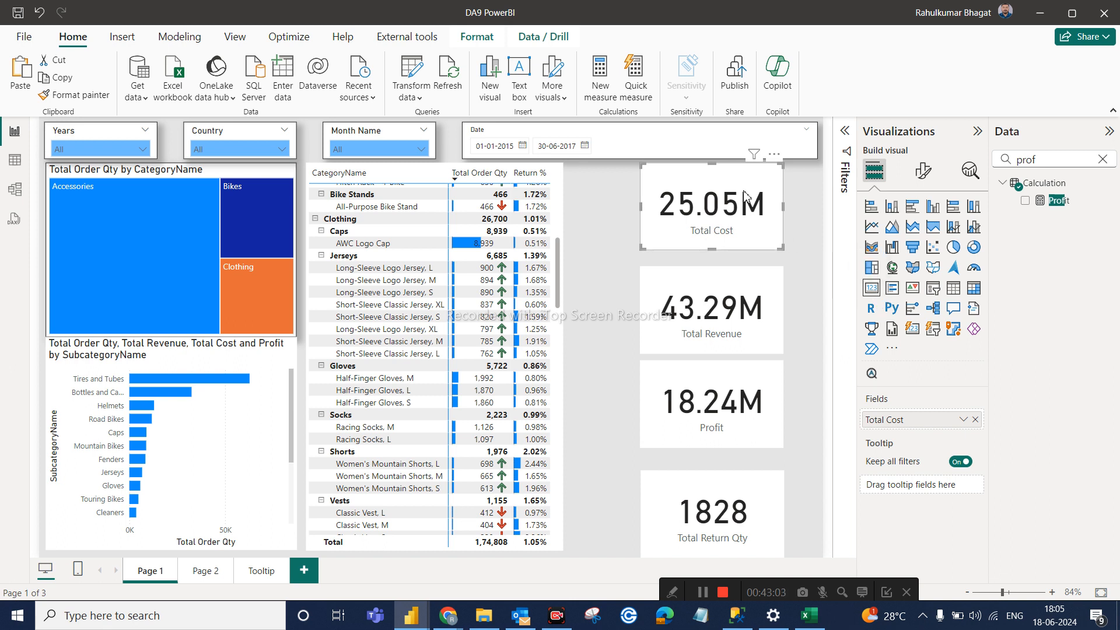
pyautogui.moveTo(740, 194); pyautogui.dragTo(722, 204)
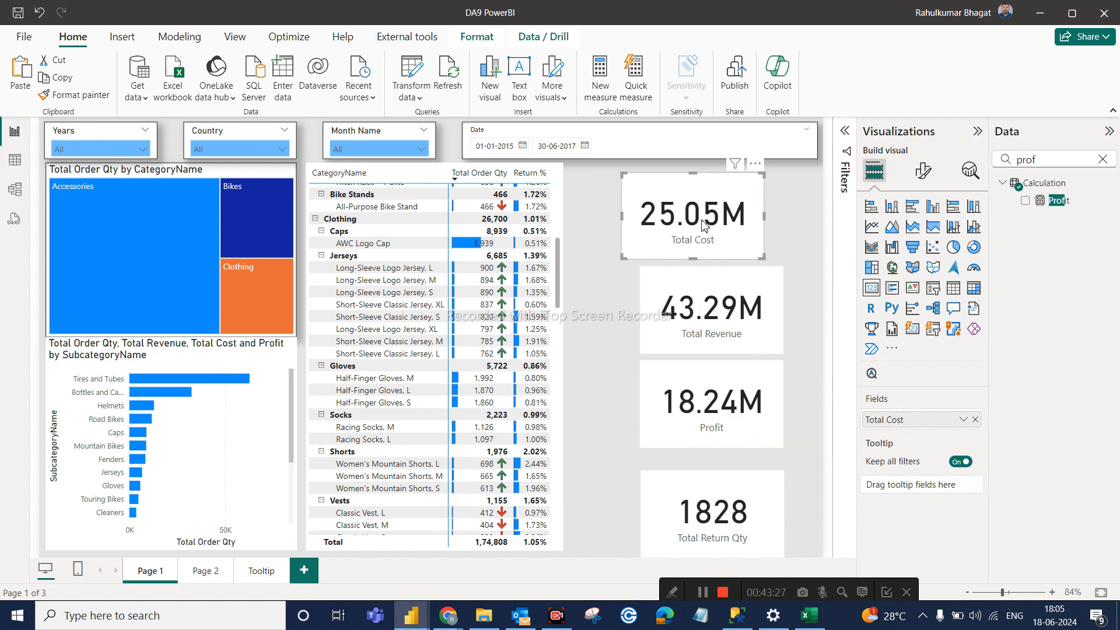
pyautogui.doubleClick(1041, 164)
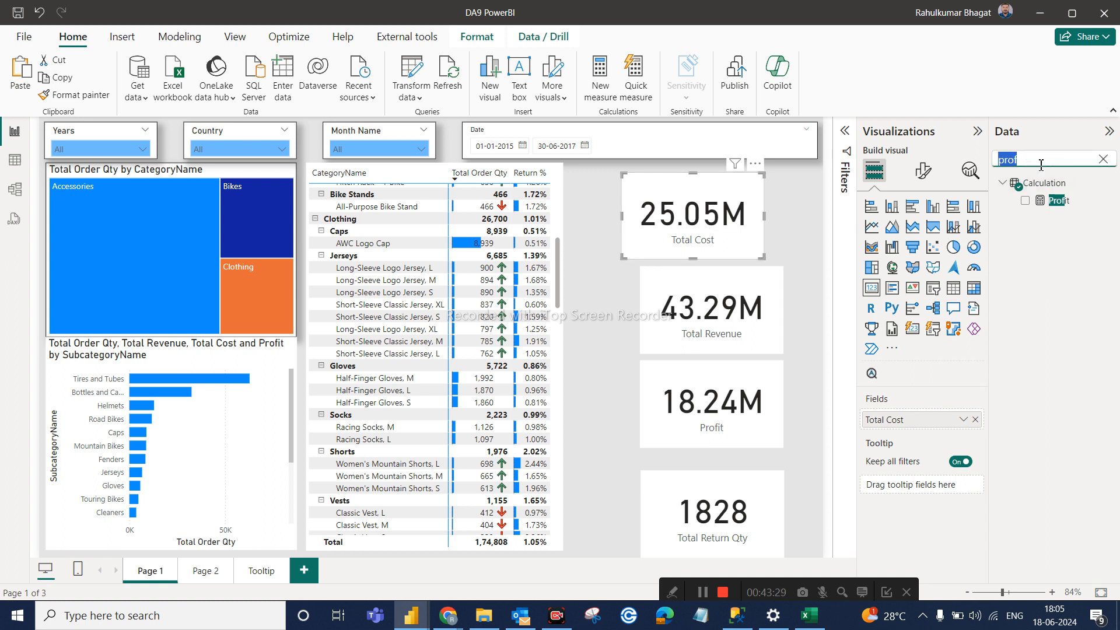
pyautogui.write('reve')
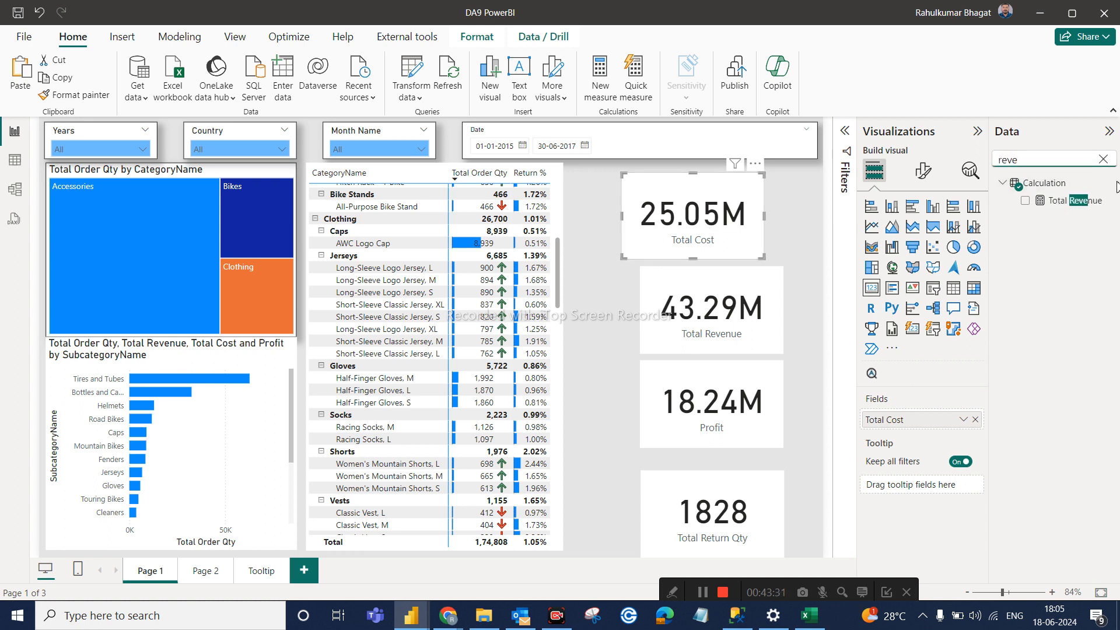
pyautogui.moveTo(1077, 204); pyautogui.dragTo(932, 429)
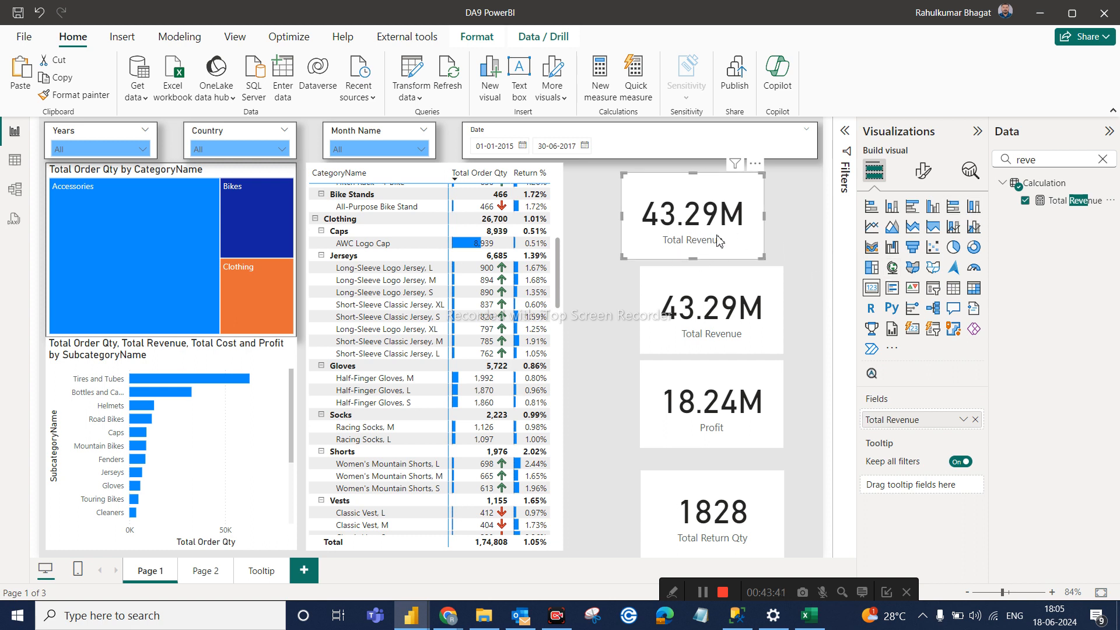
# Move the original Total Revenue card down over the Profit card, and convert the upper Total Revenue card to a multi-row card
pyautogui.moveTo(713, 301); pyautogui.dragTo(675, 395)
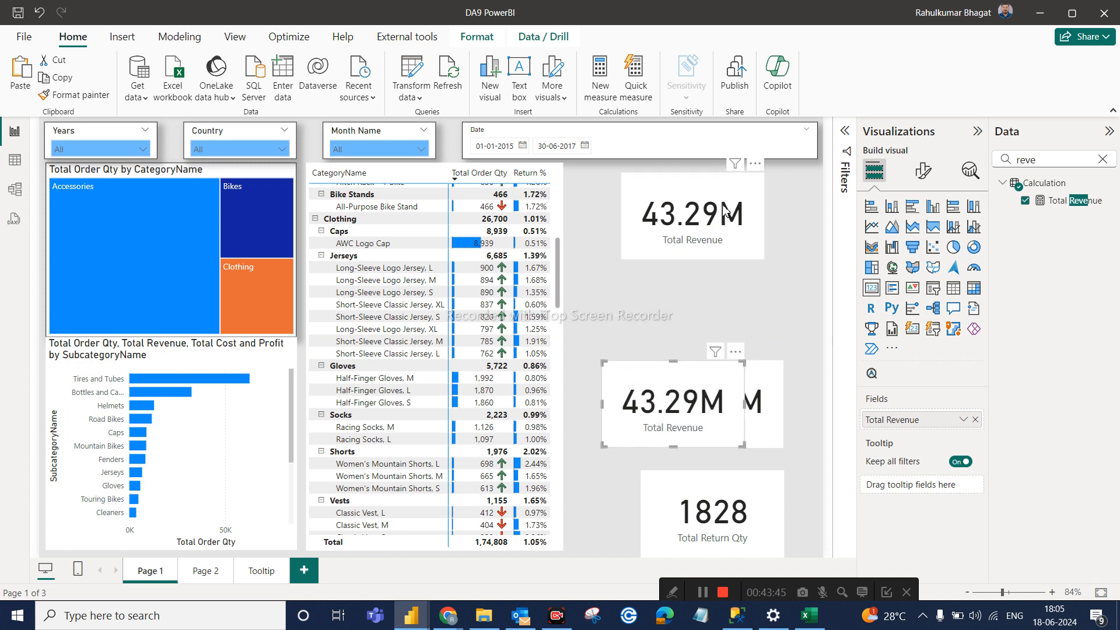
pyautogui.moveTo(723, 210); pyautogui.dragTo(716, 203)
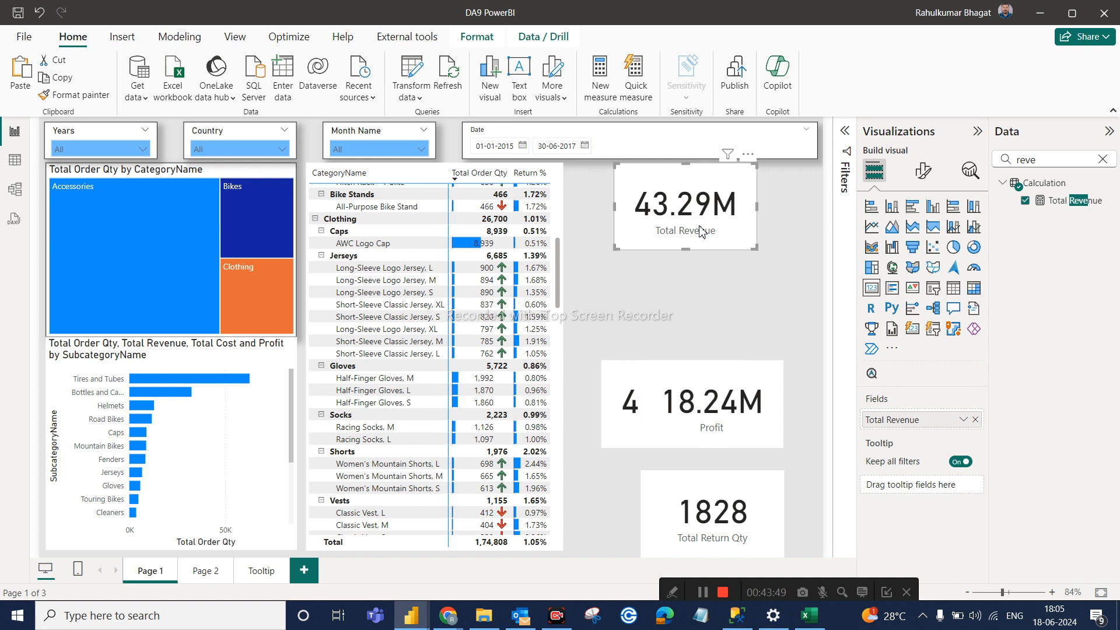
pyautogui.click(891, 288)
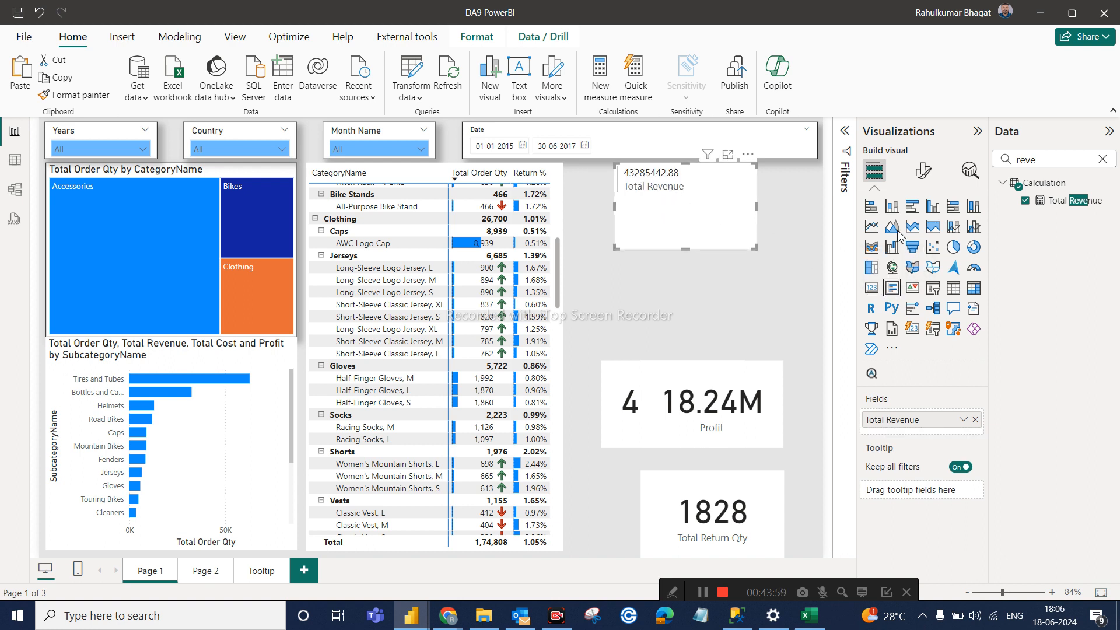
# Search the fields for cost and add Total Cost to the multi-row card below Total Revenue
pyautogui.click(1053, 157)
pyautogui.press('BackSpace')
pyautogui.press('BackSpace')
pyautogui.press('BackSpace')
pyautogui.press('BackSpace')
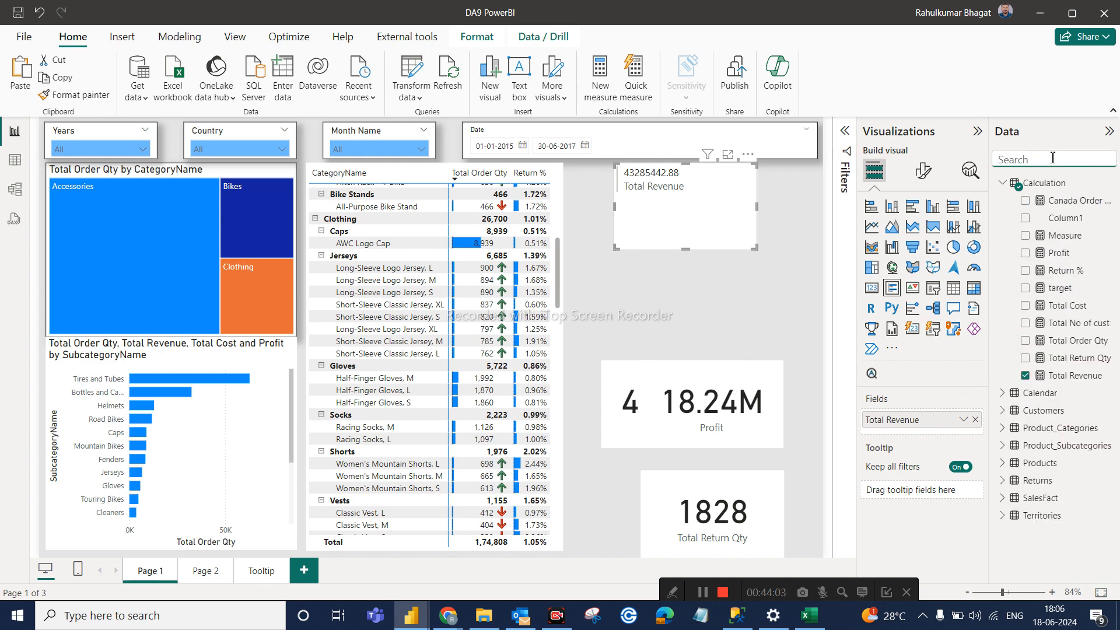
pyautogui.write('cost')
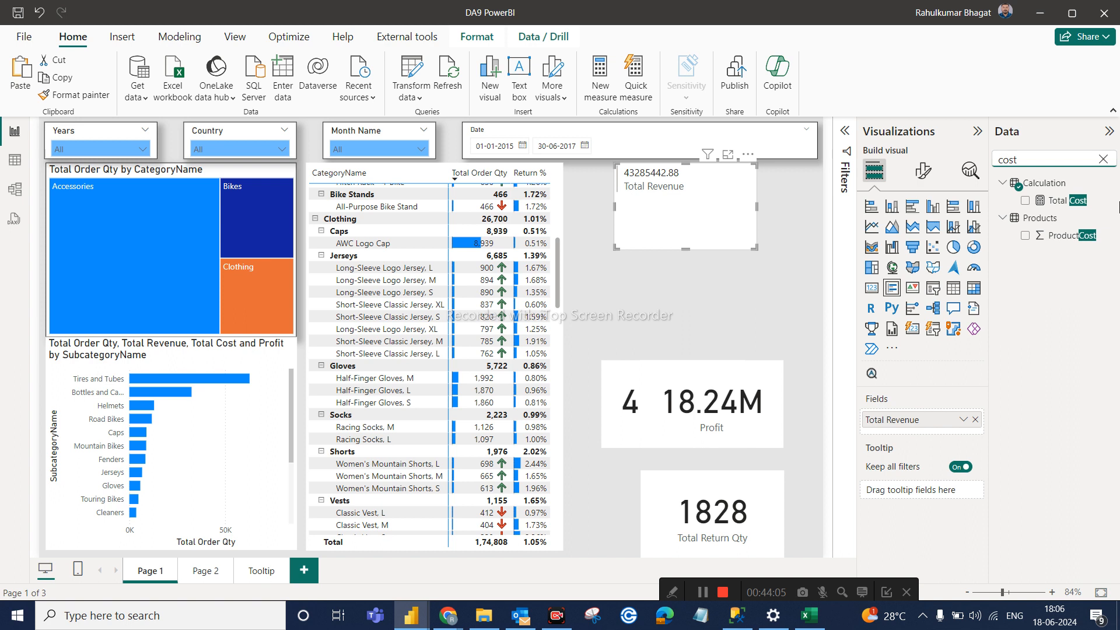
pyautogui.click(1080, 218)
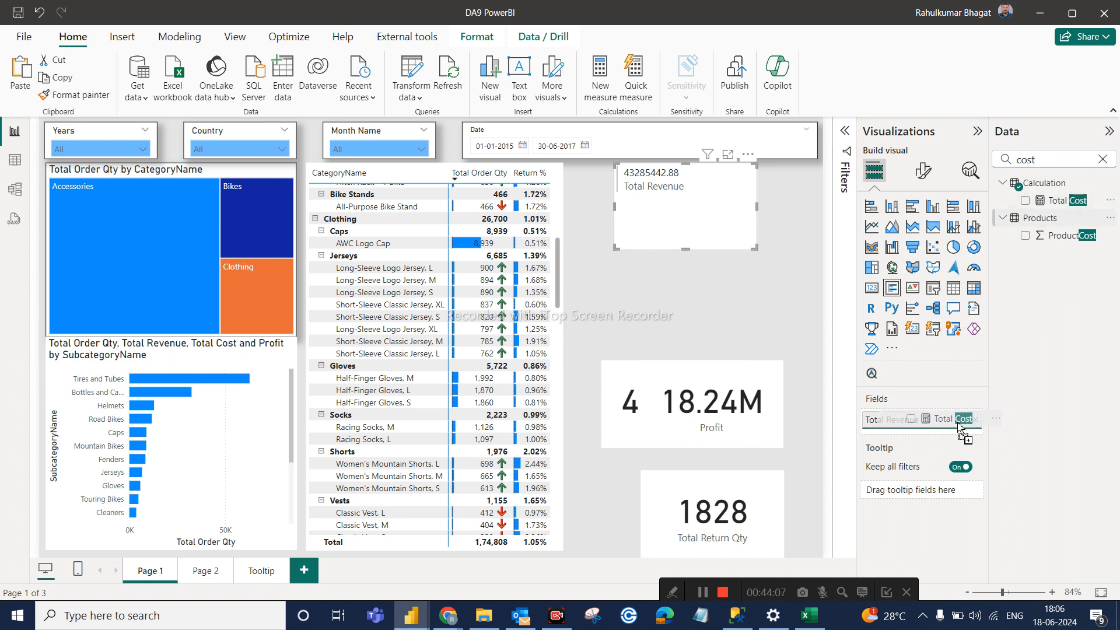
pyautogui.moveTo(959, 431); pyautogui.dragTo(959, 431)
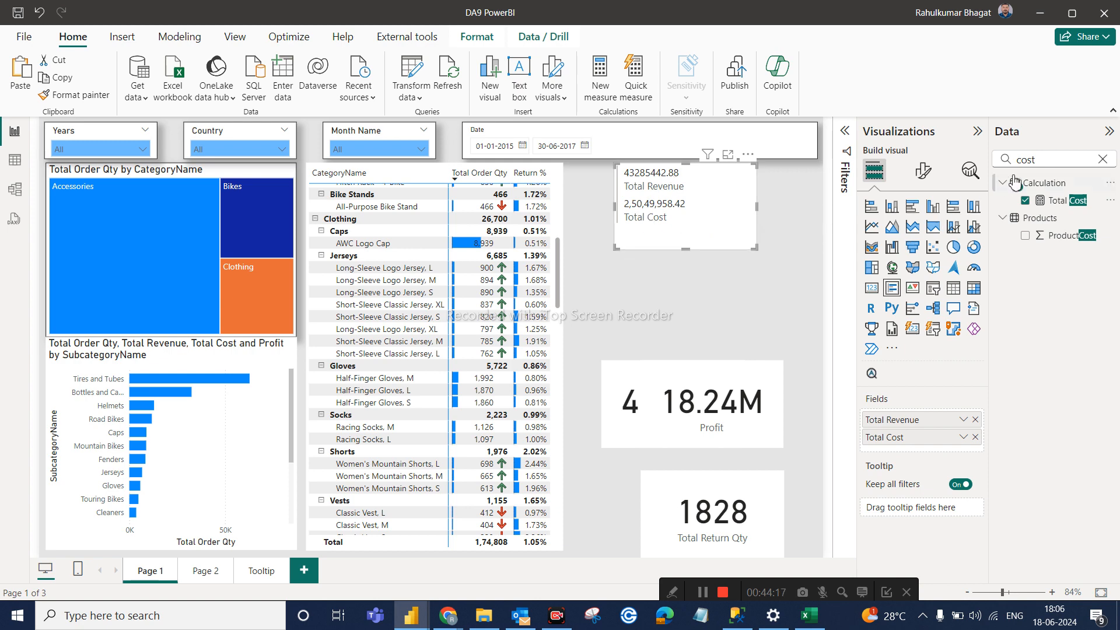
# Search the fields for prof and add Profit to the multi-row card below Total Cost
pyautogui.doubleClick(1039, 160)
pyautogui.write('proft')
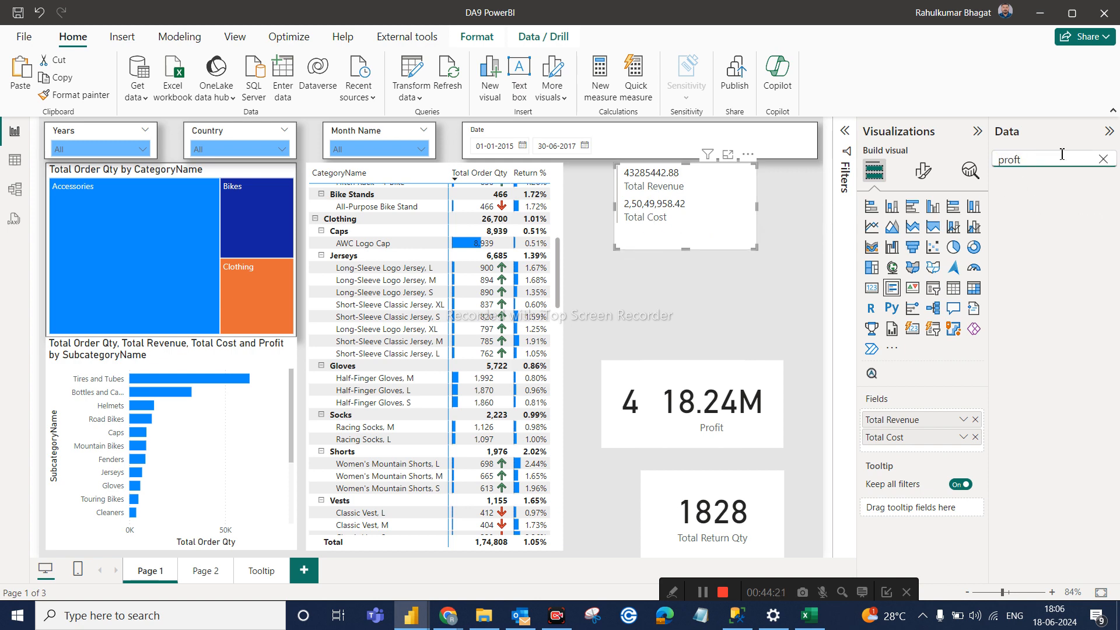
pyautogui.press('BackSpace')
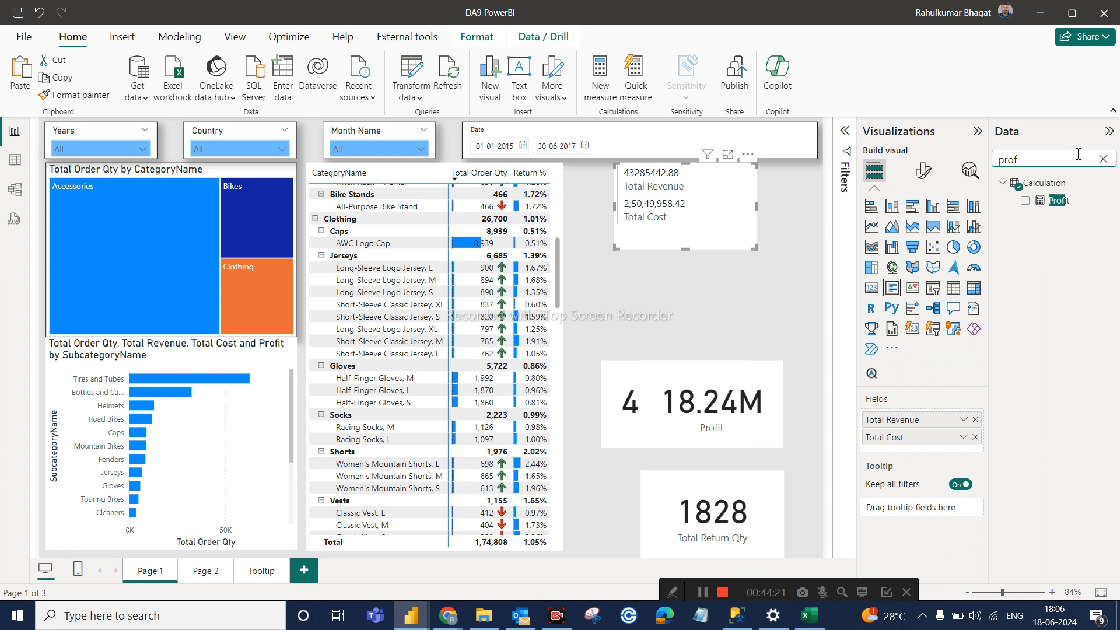
pyautogui.moveTo(1061, 201); pyautogui.dragTo(939, 446)
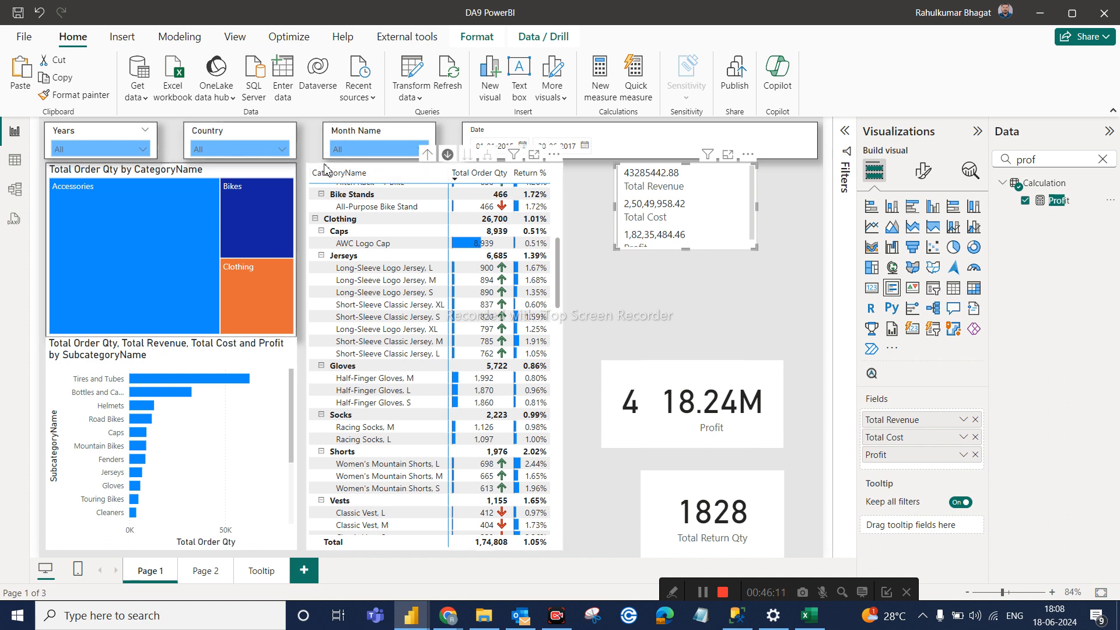
# Switch to the Dummyy3 report and filter its Exec Summary page to year 2016 and month February to examine the monthly KPIs
pyautogui.moveTo(257, 207)
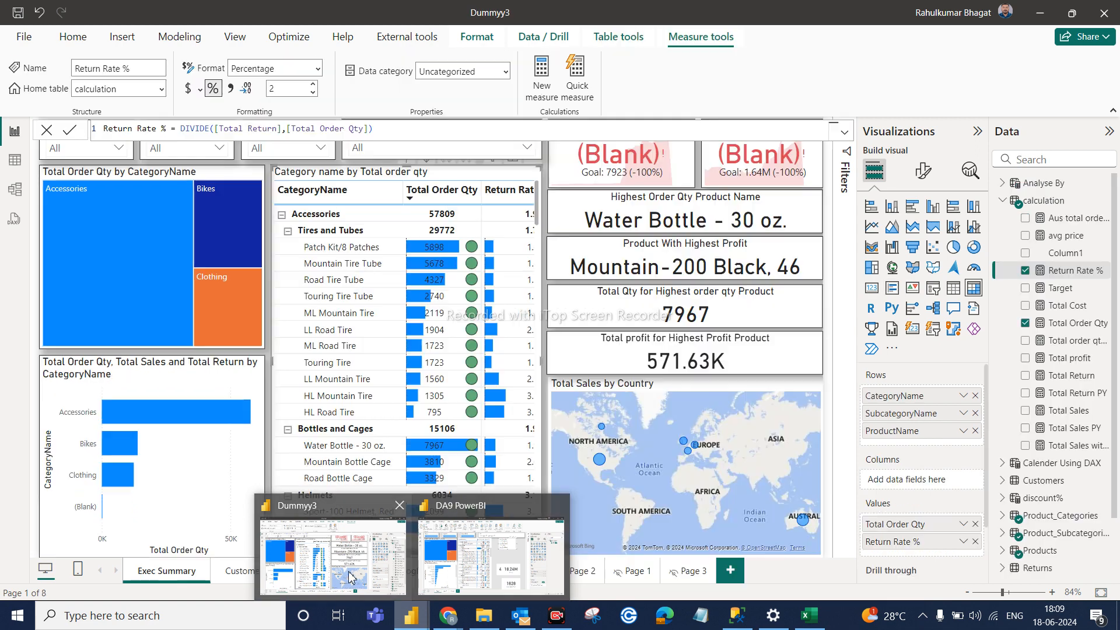
pyautogui.click(350, 578)
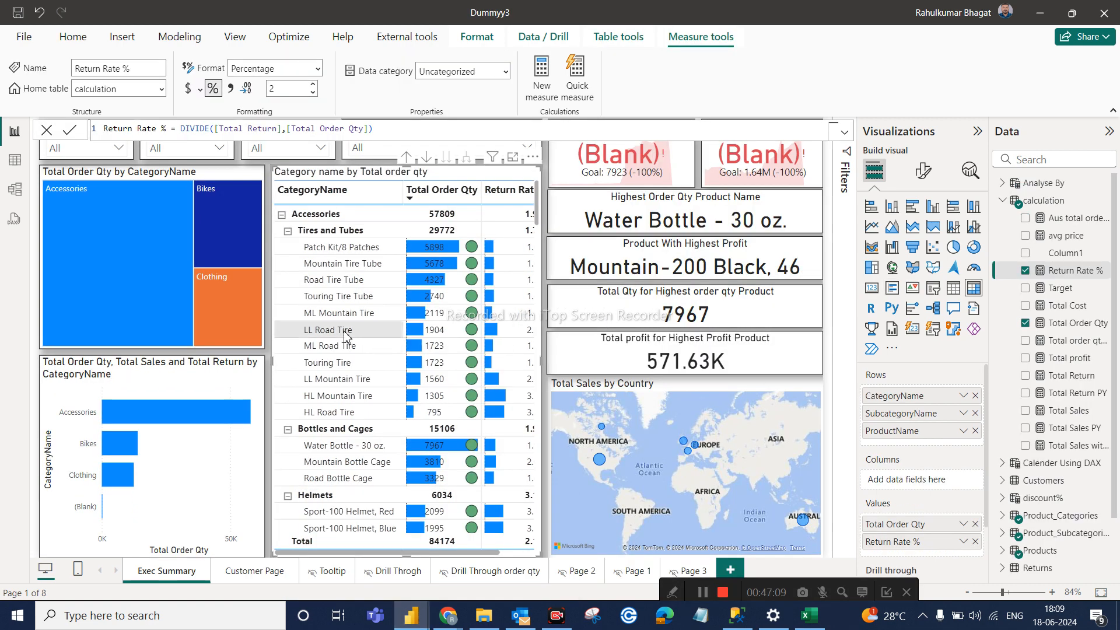
pyautogui.click(324, 150)
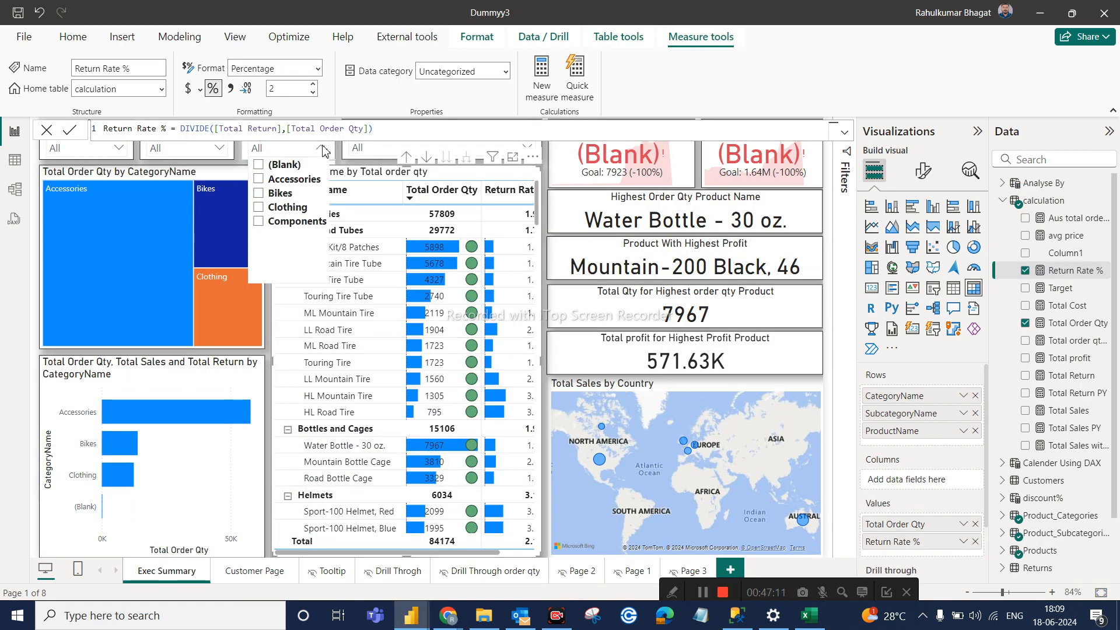
pyautogui.click(199, 149)
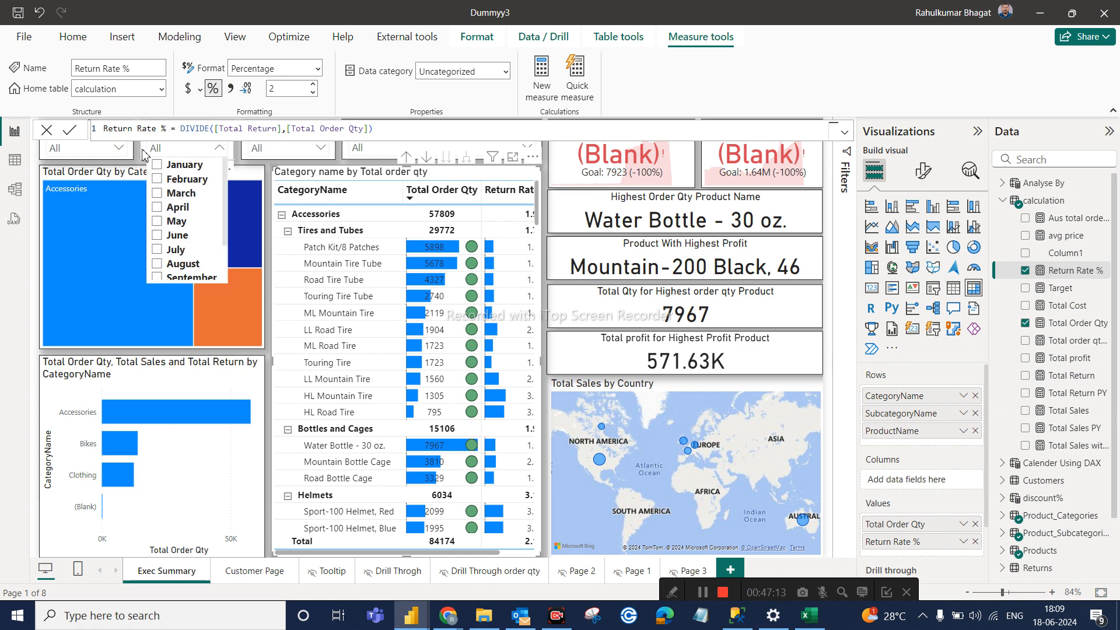
pyautogui.click(100, 153)
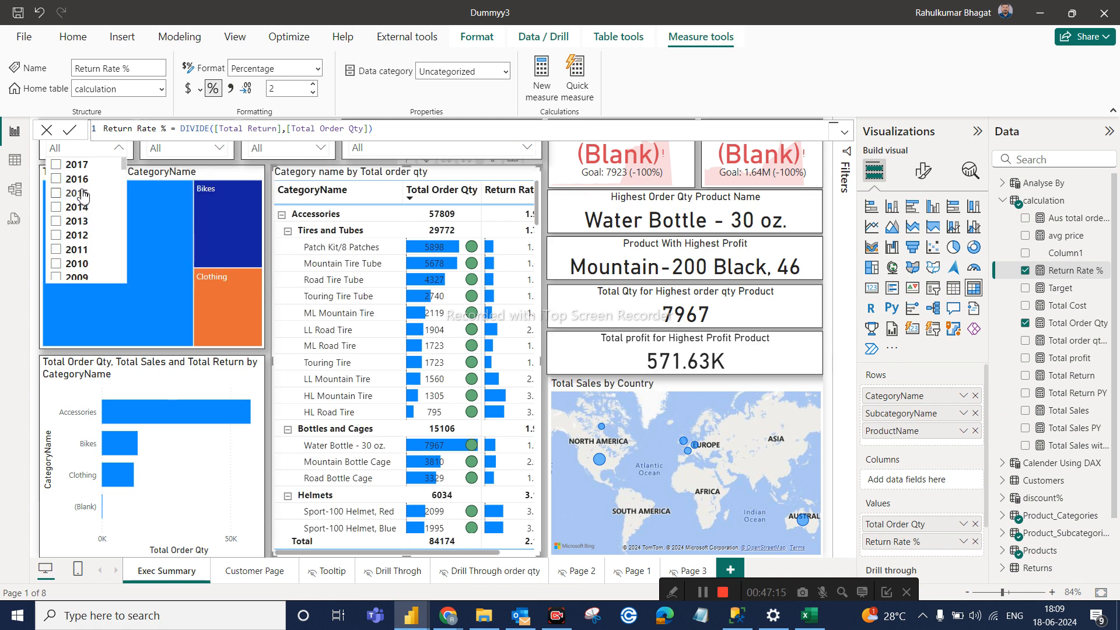
pyautogui.click(82, 182)
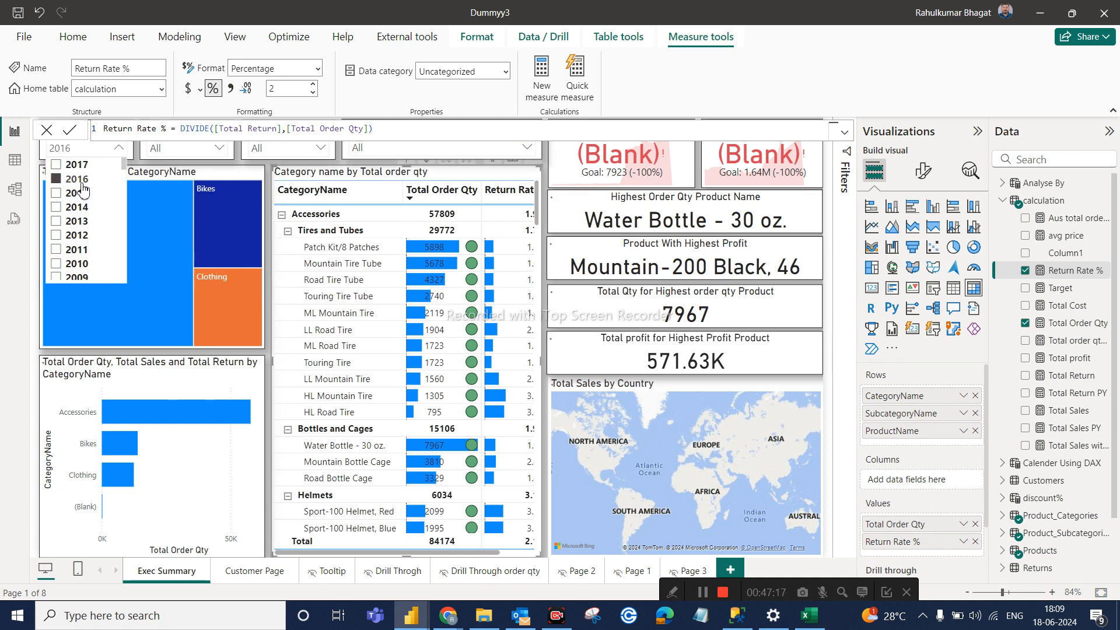
pyautogui.click(33, 133)
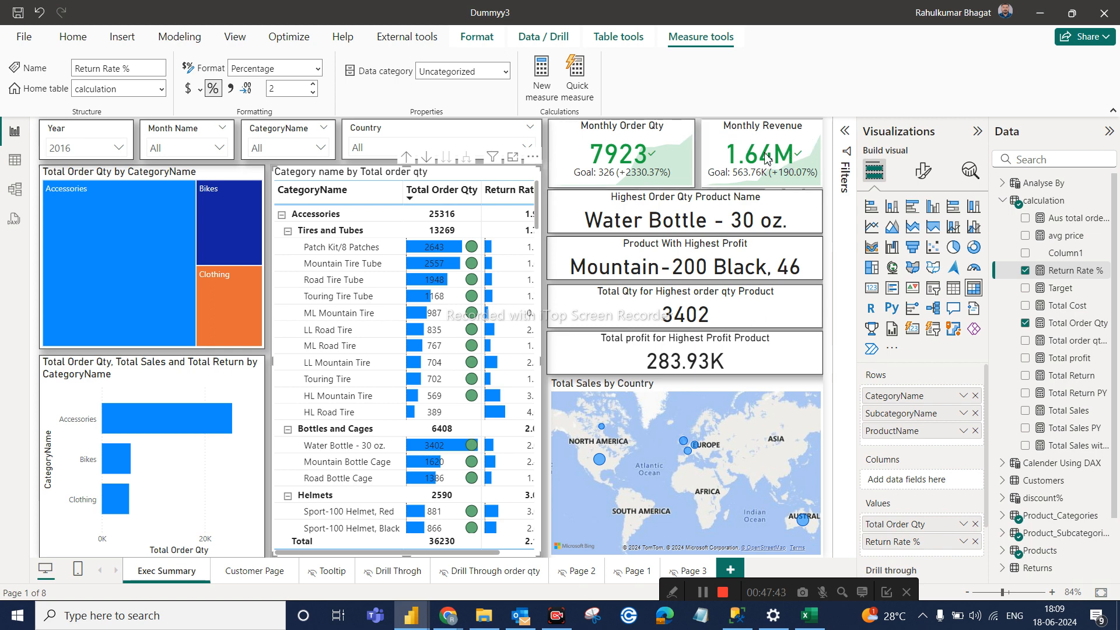
pyautogui.click(218, 148)
pyautogui.click(185, 179)
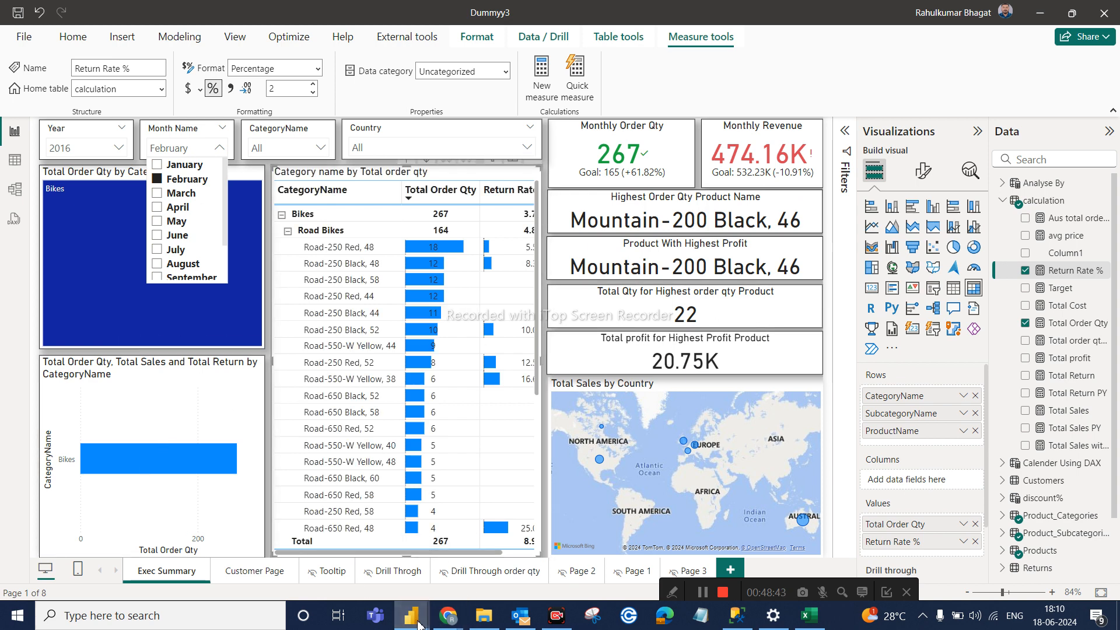
# Return to the DA9 PowerBI report and remove the multi-row card with Total Revenue, Total Cost and Profit
pyautogui.moveTo(415, 616)
pyautogui.click(448, 584)
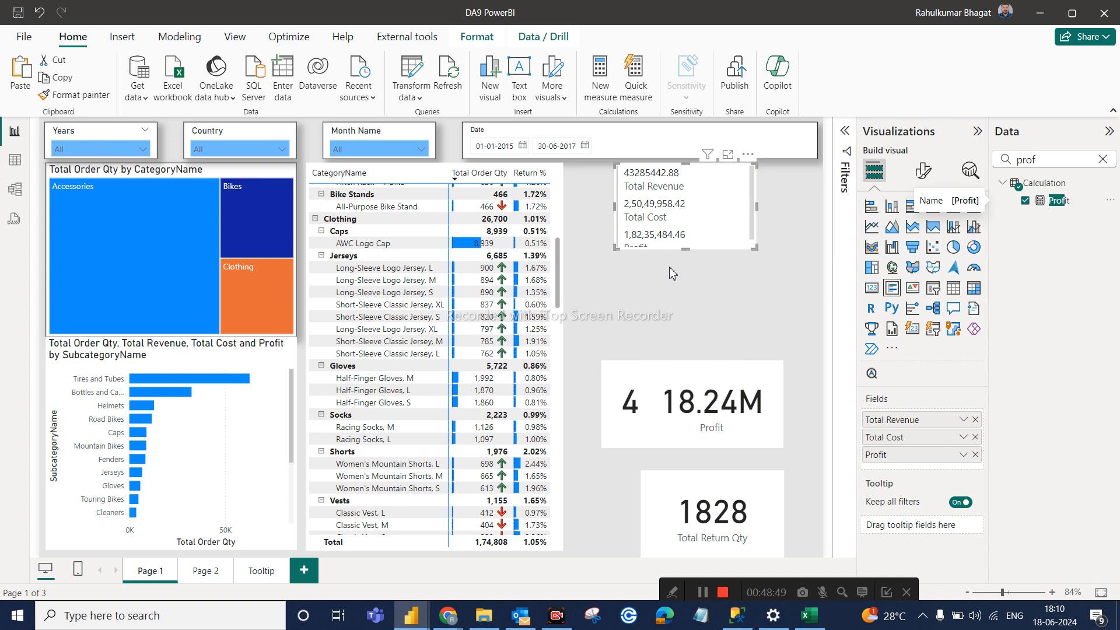
pyautogui.click(748, 156)
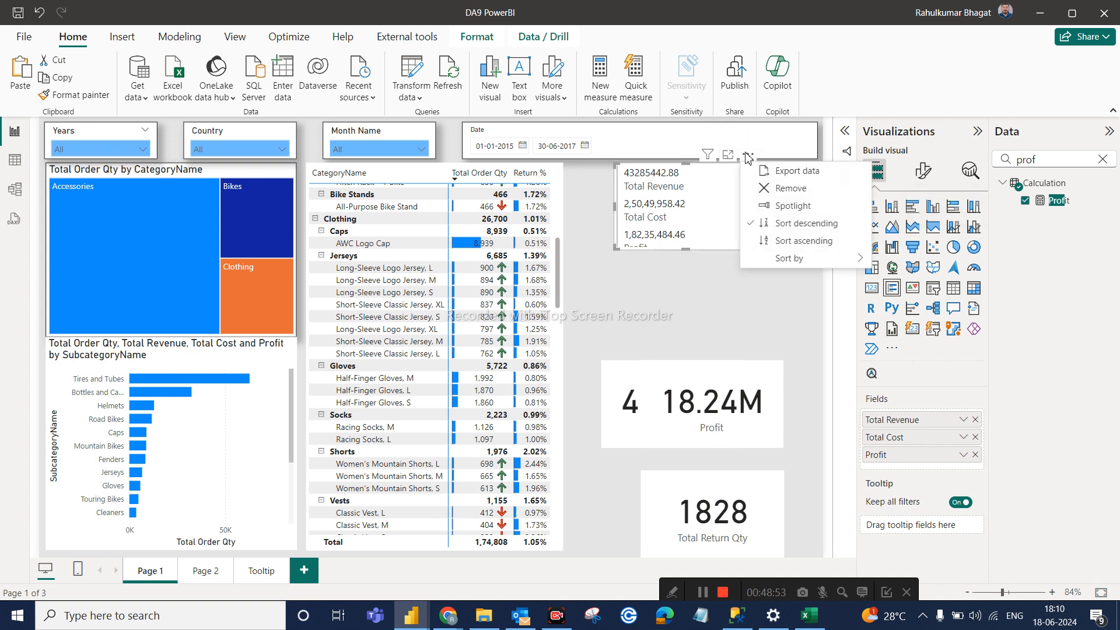
pyautogui.click(771, 189)
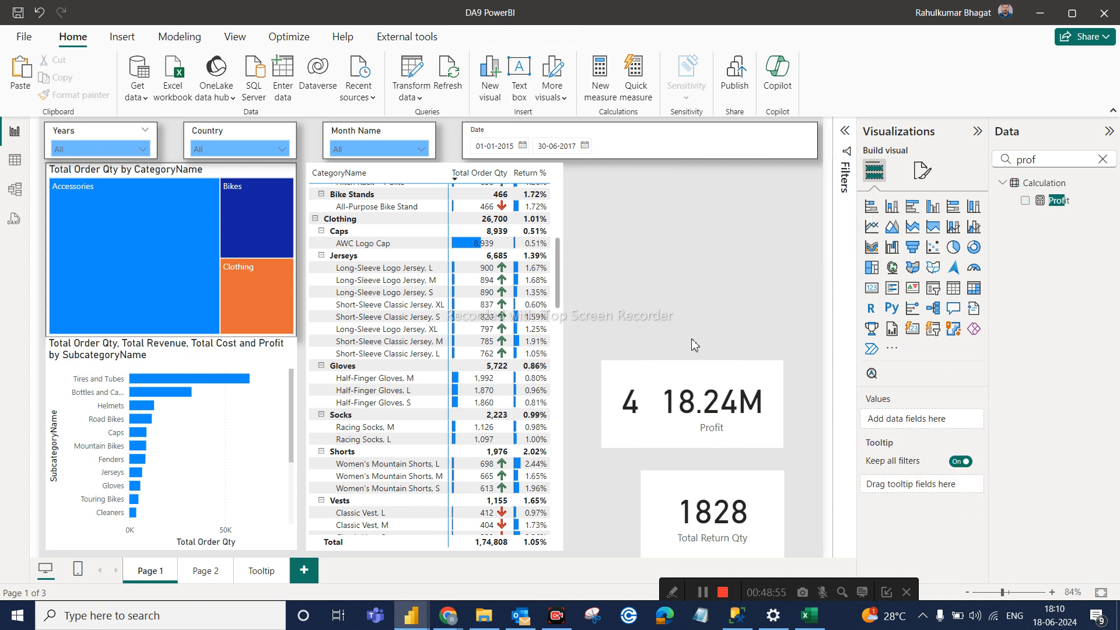
# Delete the Profit, Total Revenue and Total Return Qty cards from Page 1 of the report
pyautogui.click(682, 375)
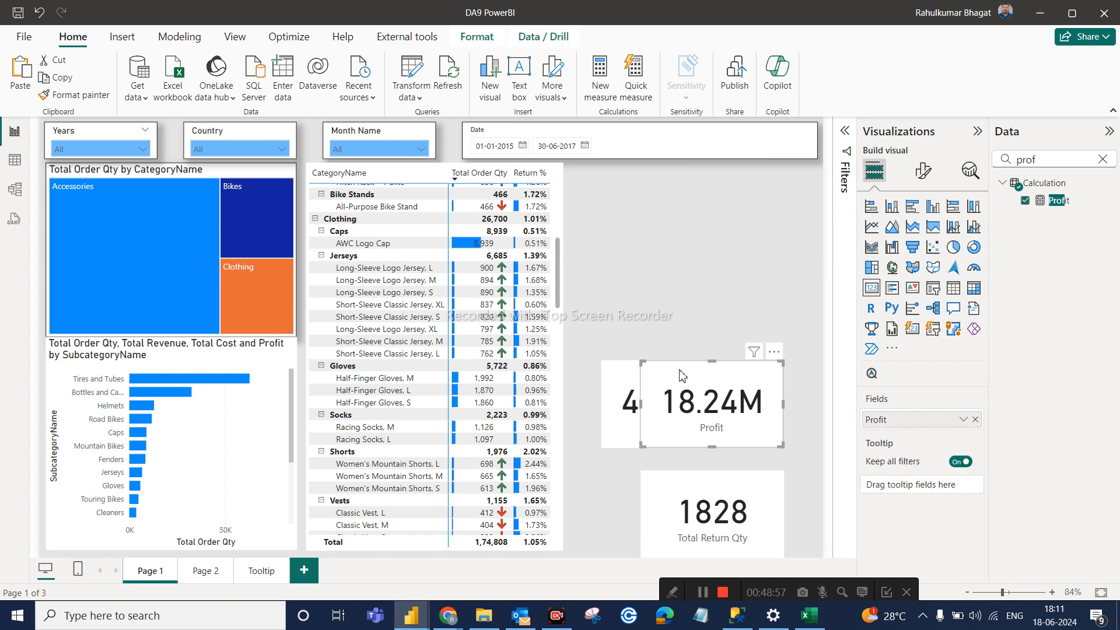
pyautogui.press('Delete')
pyautogui.click(682, 375)
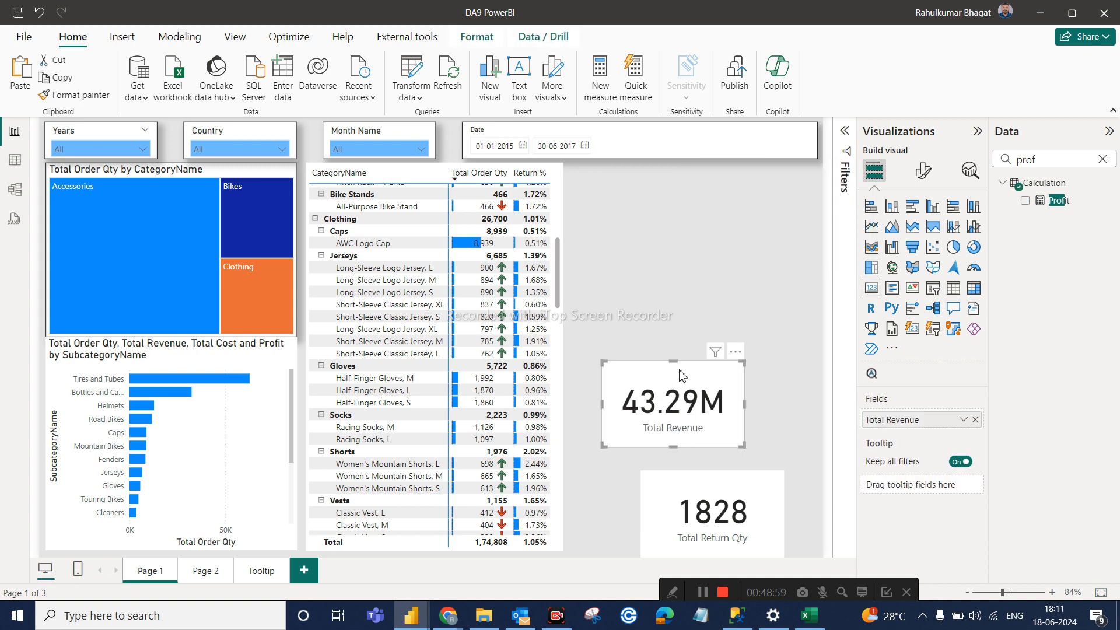
pyautogui.press('Delete')
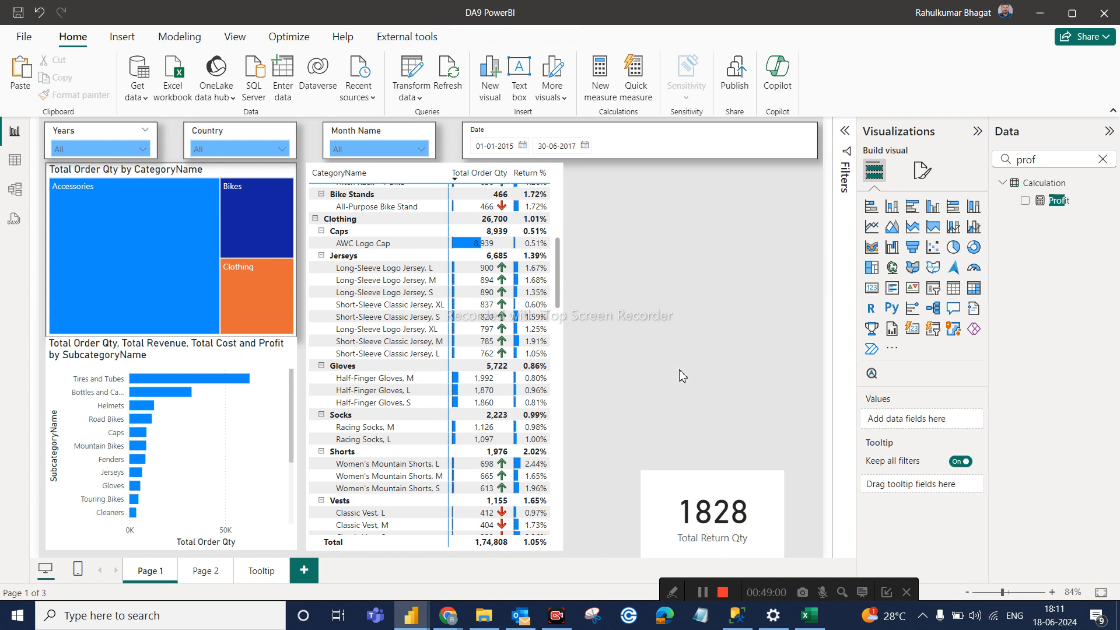
pyautogui.click(687, 483)
pyautogui.press('Delete')
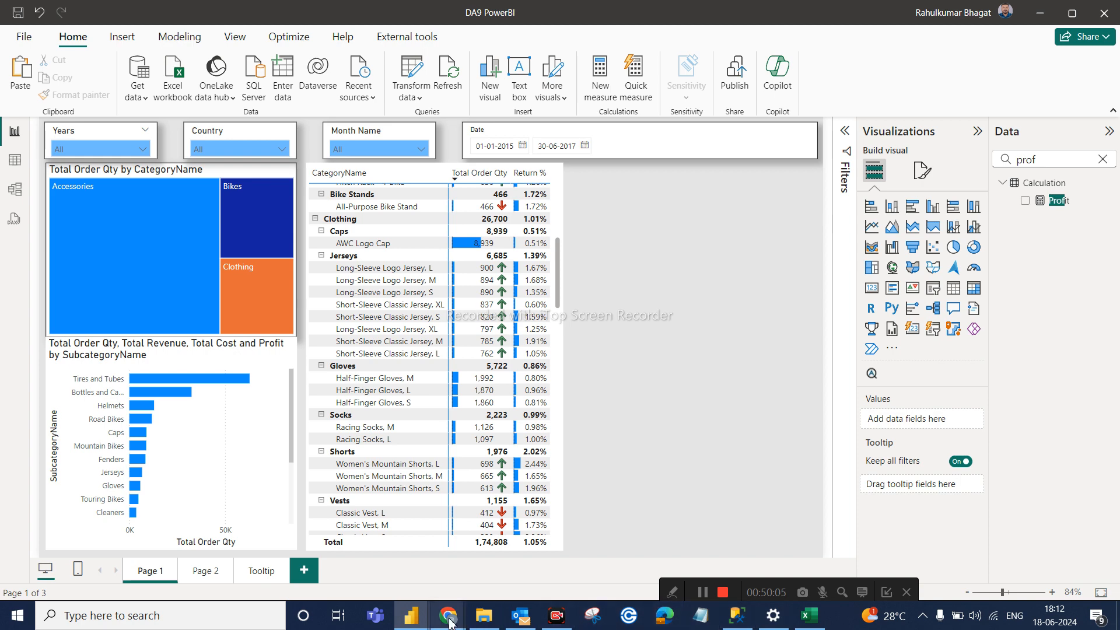
# Switch to the Google Meet call in Chrome and open its participant list
pyautogui.moveTo(460, 623)
pyautogui.click(389, 537)
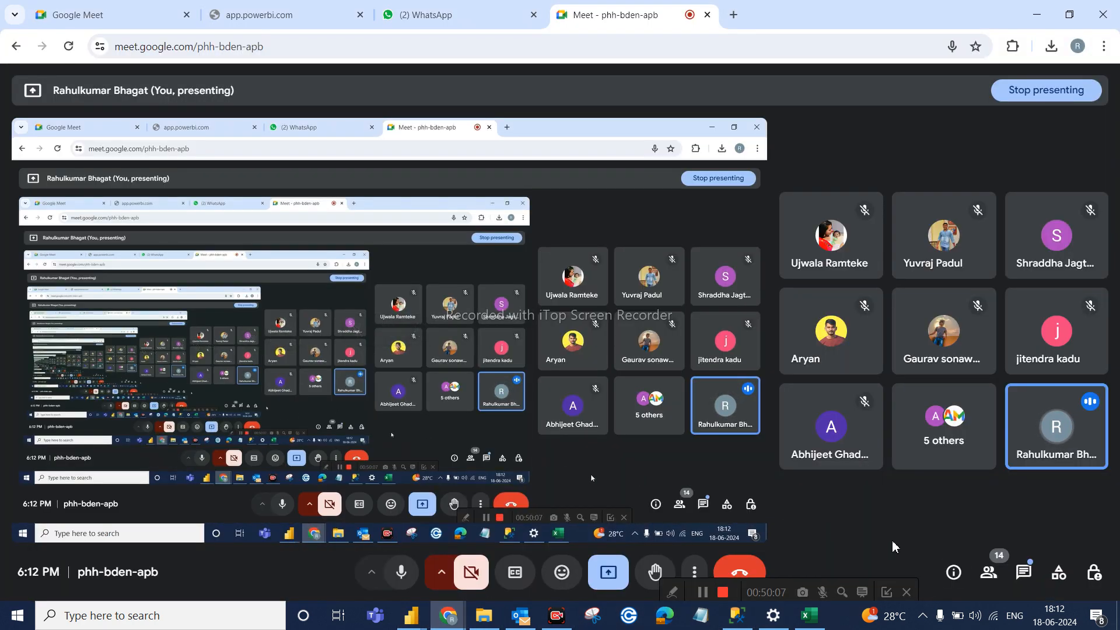
pyautogui.click(986, 574)
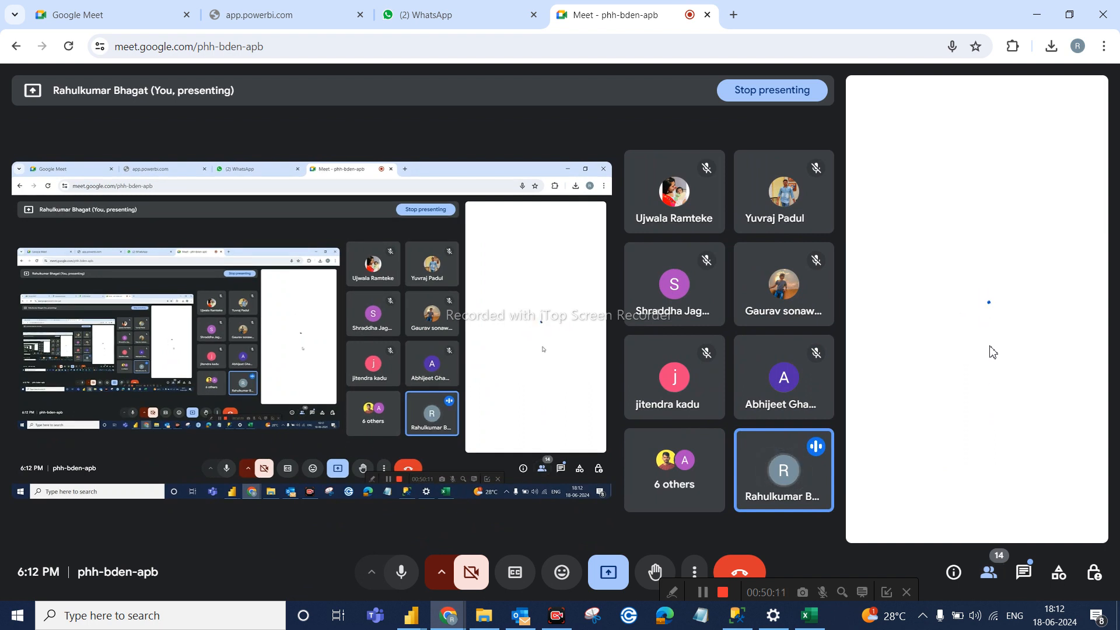
pyautogui.scroll(-3, 950, 326)
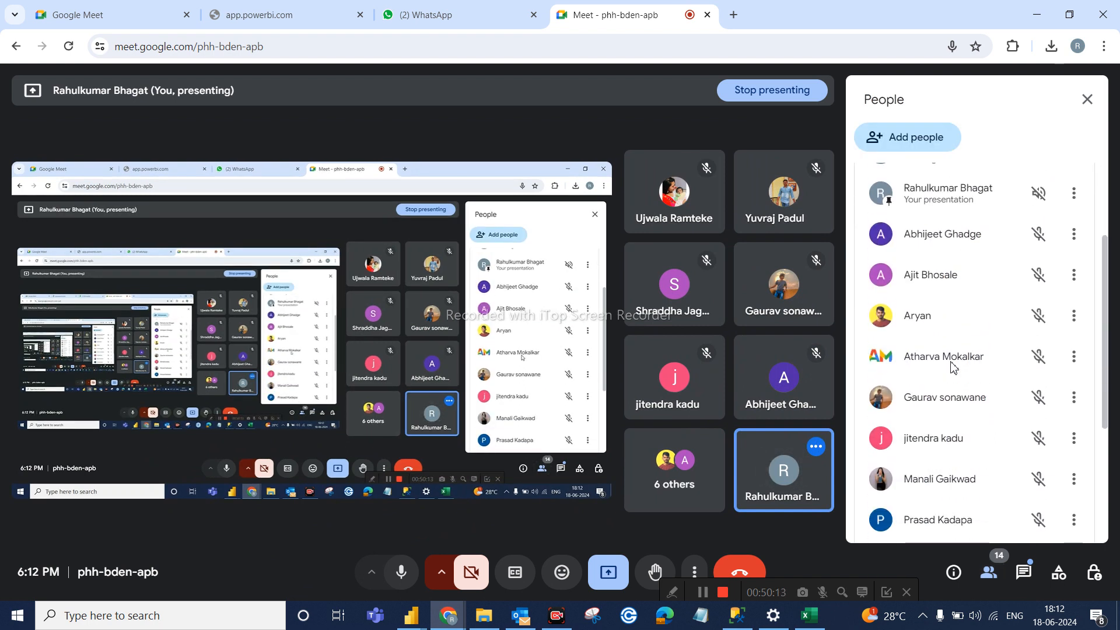
pyautogui.scroll(-1, 951, 366)
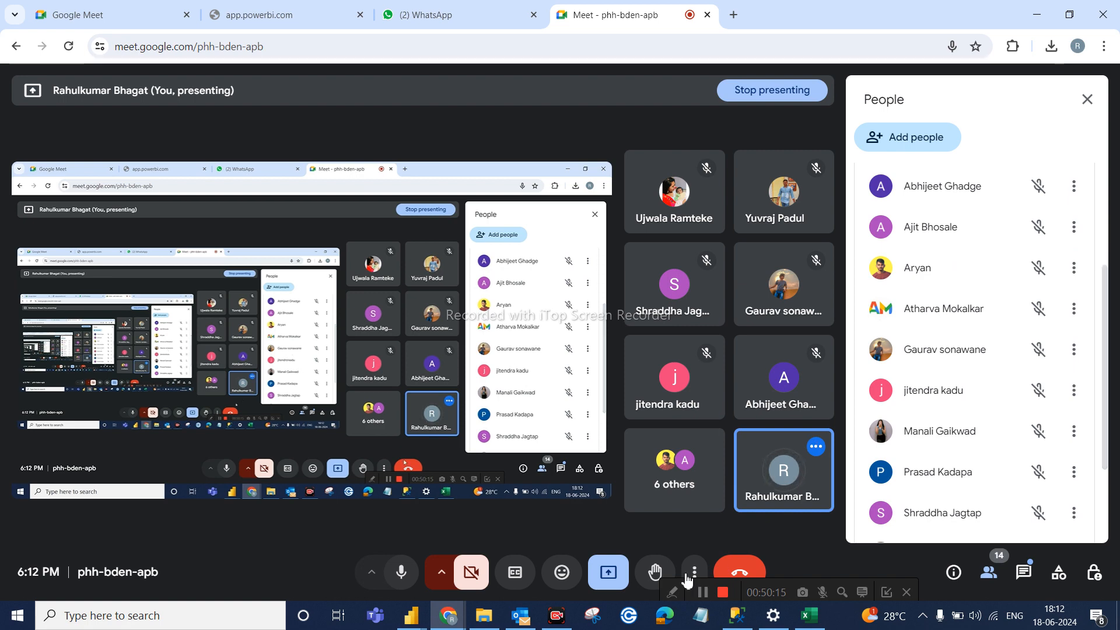
# Capture the visible part of the meeting's participant list with Snipping Tool
pyautogui.click(596, 620)
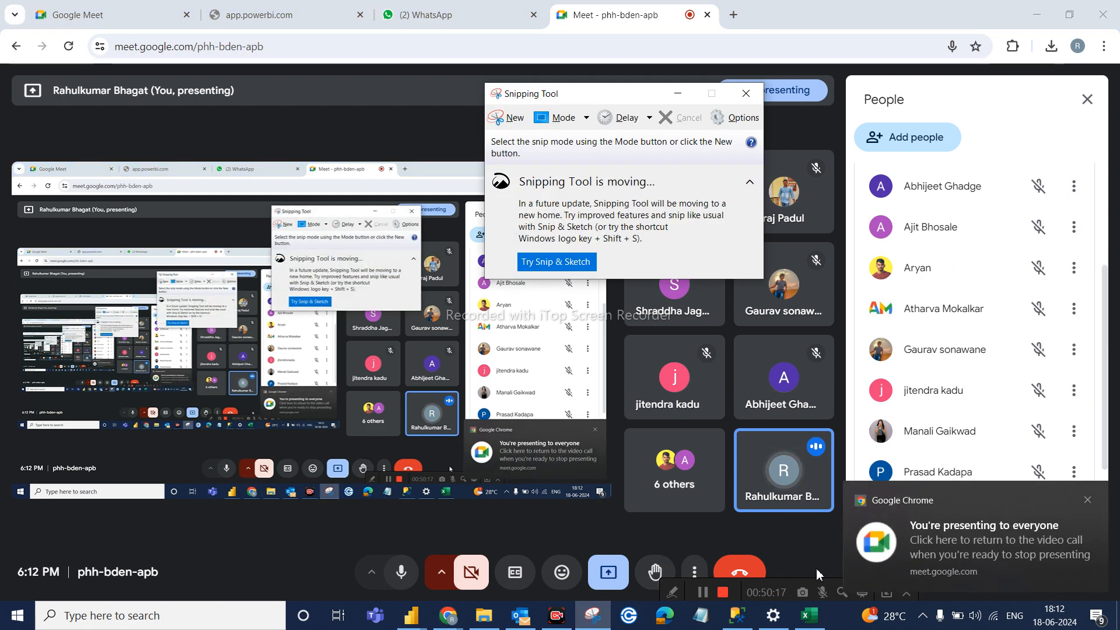
pyautogui.click(513, 119)
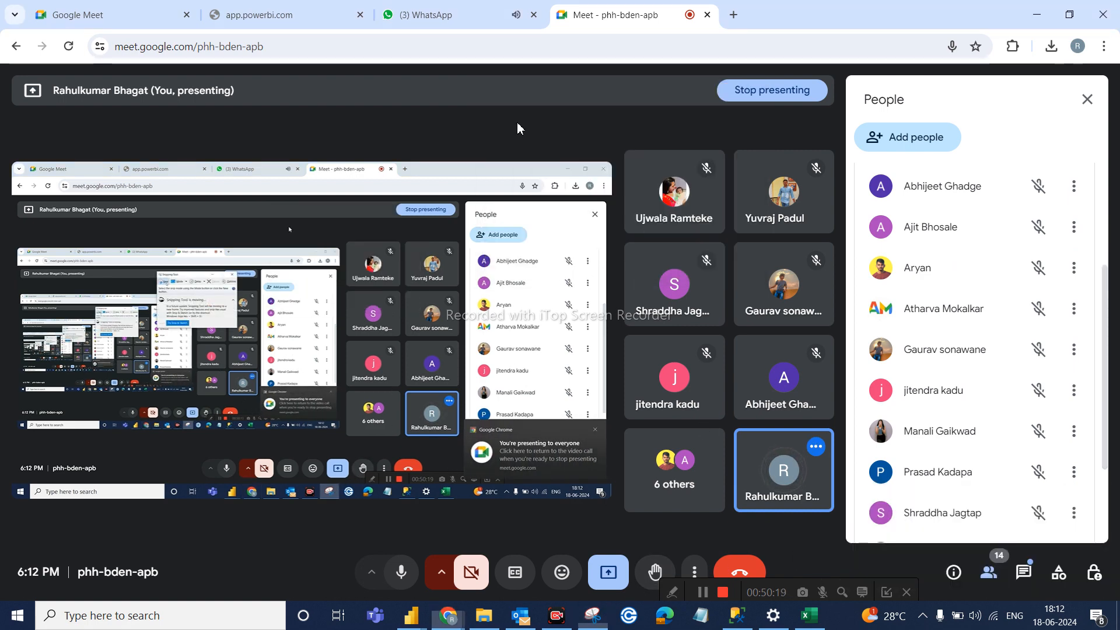
pyautogui.moveTo(857, 168); pyautogui.dragTo(1097, 541)
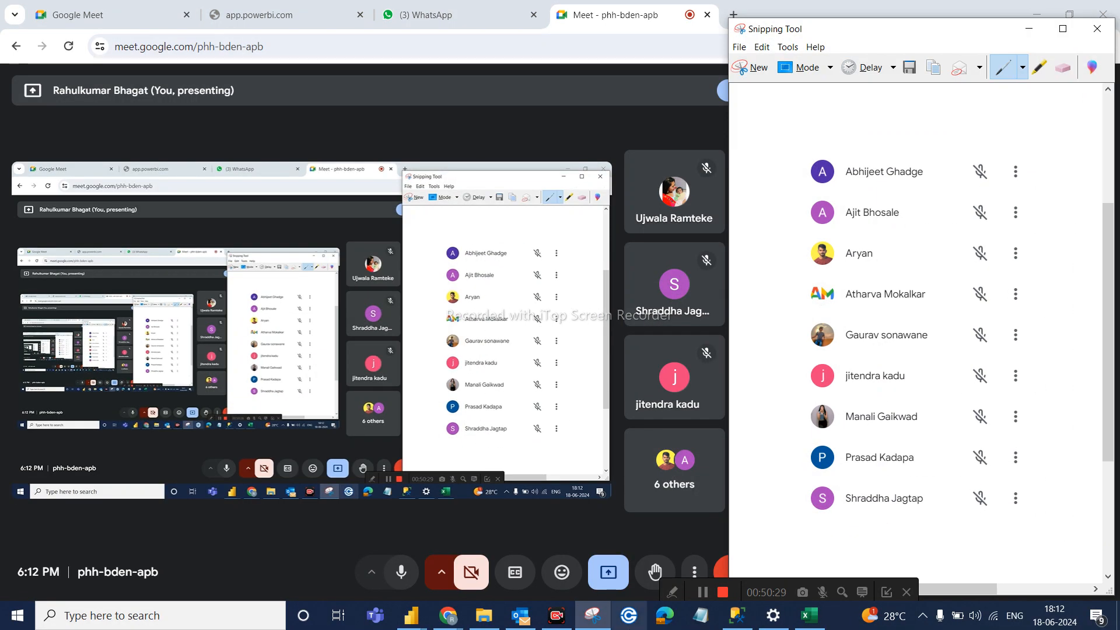
# Open Paint and paste the participant list snip into a blank image, leaving Paint minimized and closing the snip window
pyautogui.click(266, 621)
pyautogui.write('paint')
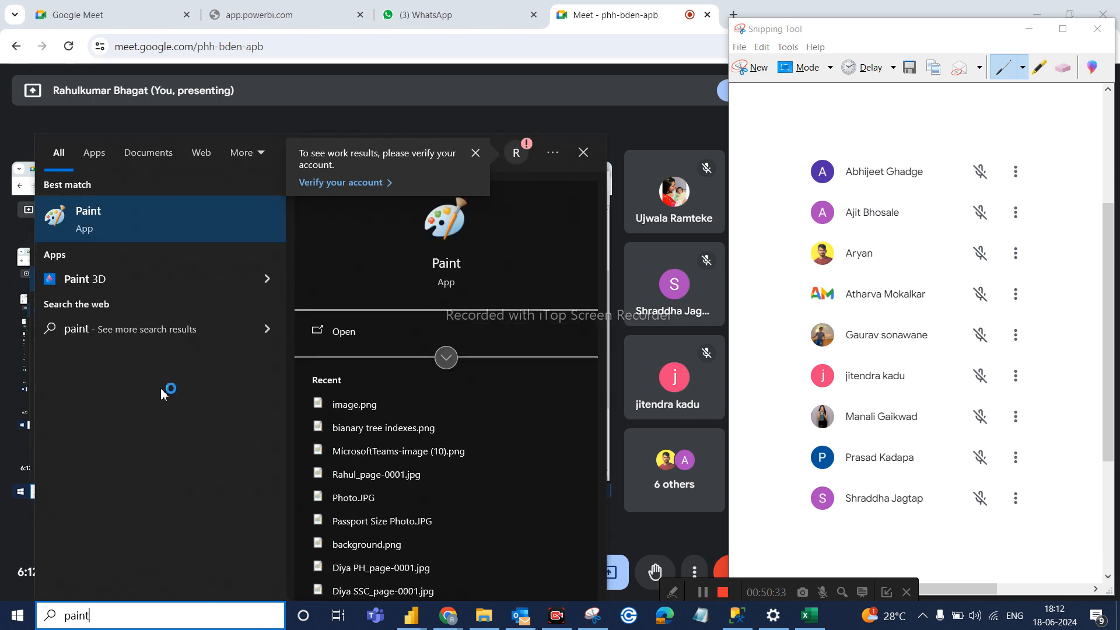
pyautogui.click(187, 236)
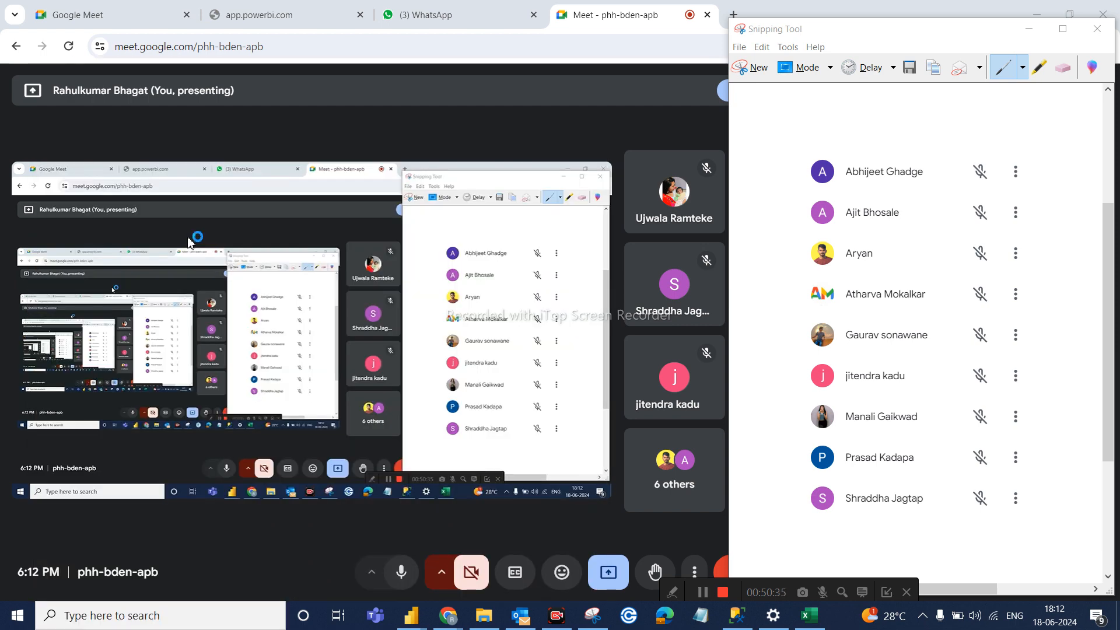
pyautogui.hotkey('ctrl', 'v')
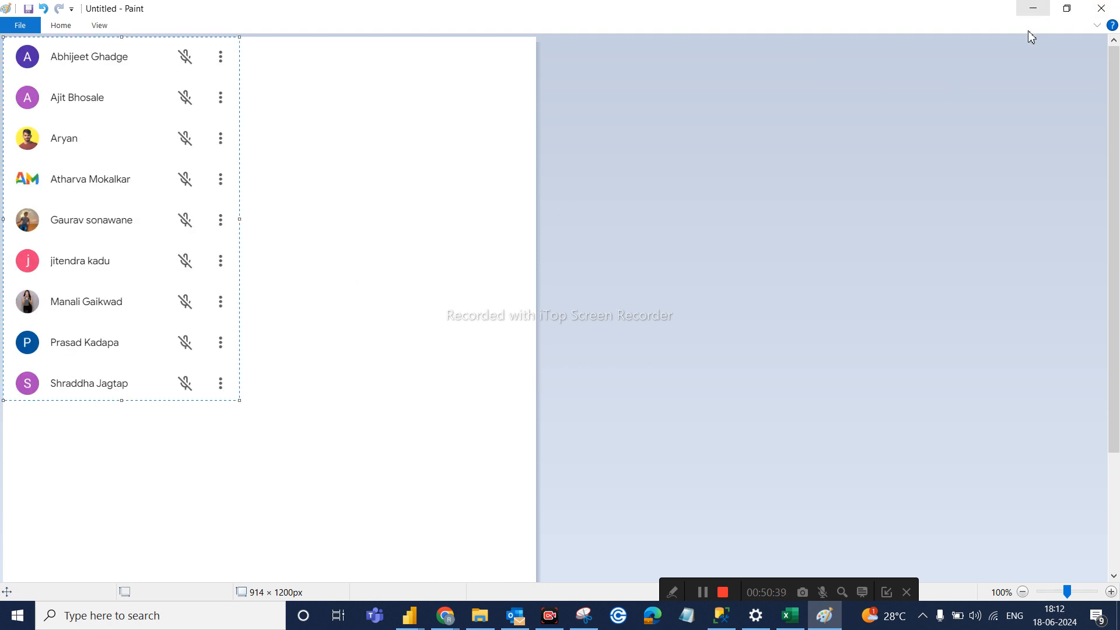
pyautogui.click(1042, 11)
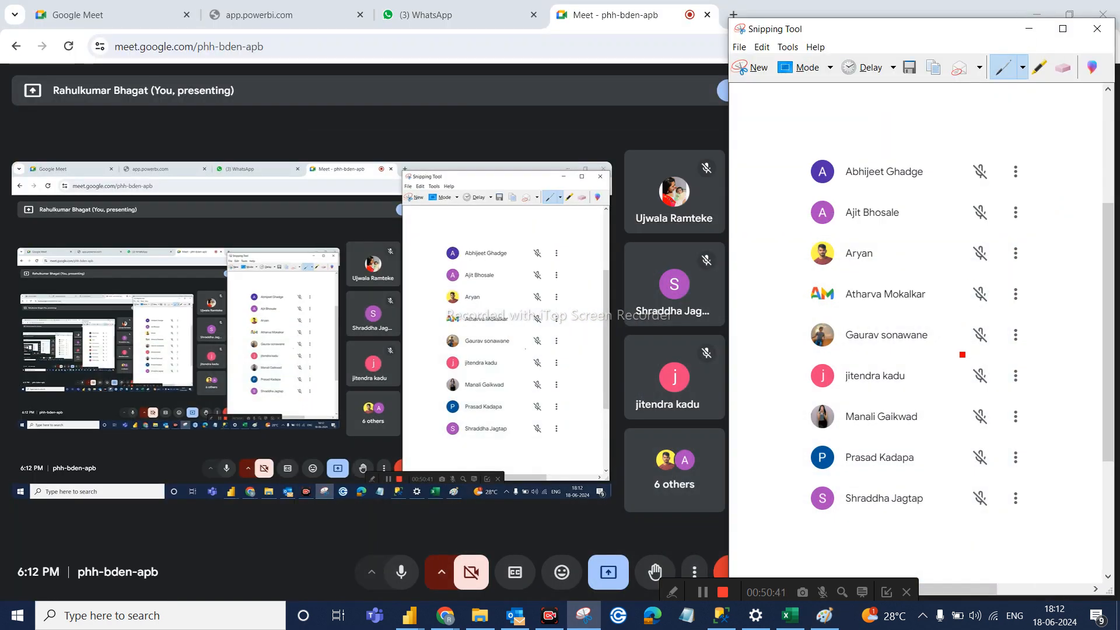
pyautogui.click(1096, 28)
# Capture the last three entries of the meeting's participant list as a second snip
pyautogui.click(983, 325)
pyautogui.scroll(-3, 926, 457)
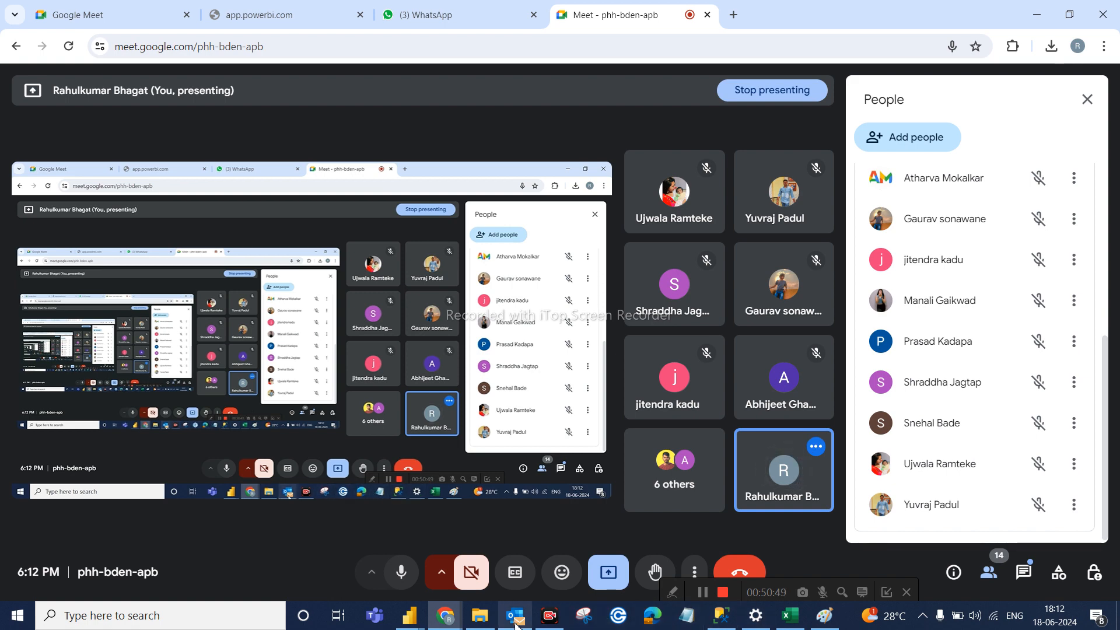
pyautogui.click(584, 615)
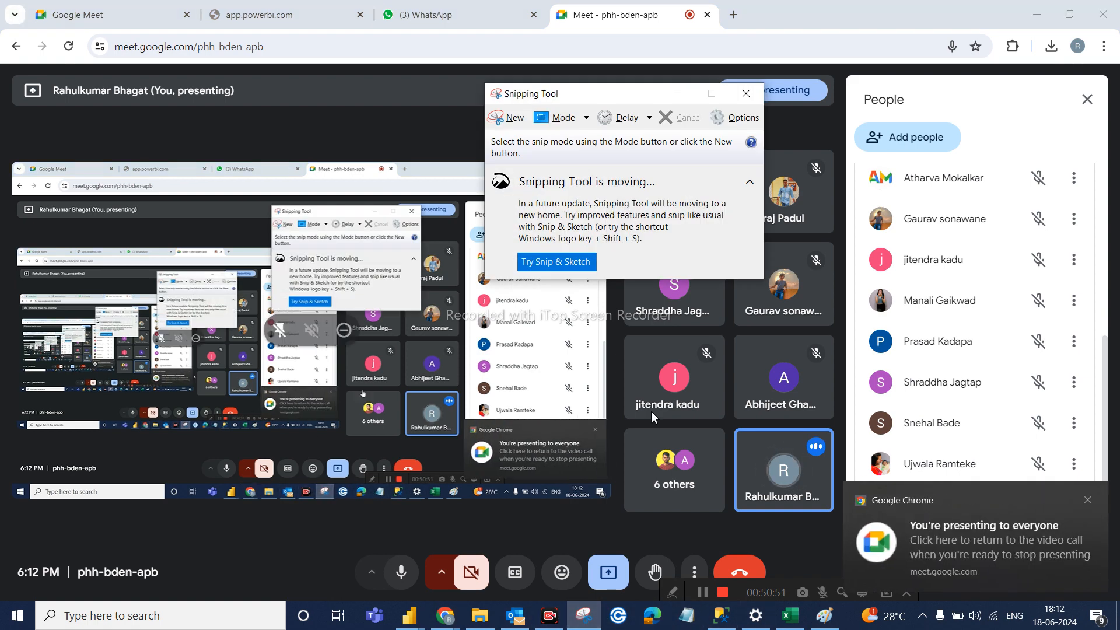
pyautogui.click(514, 118)
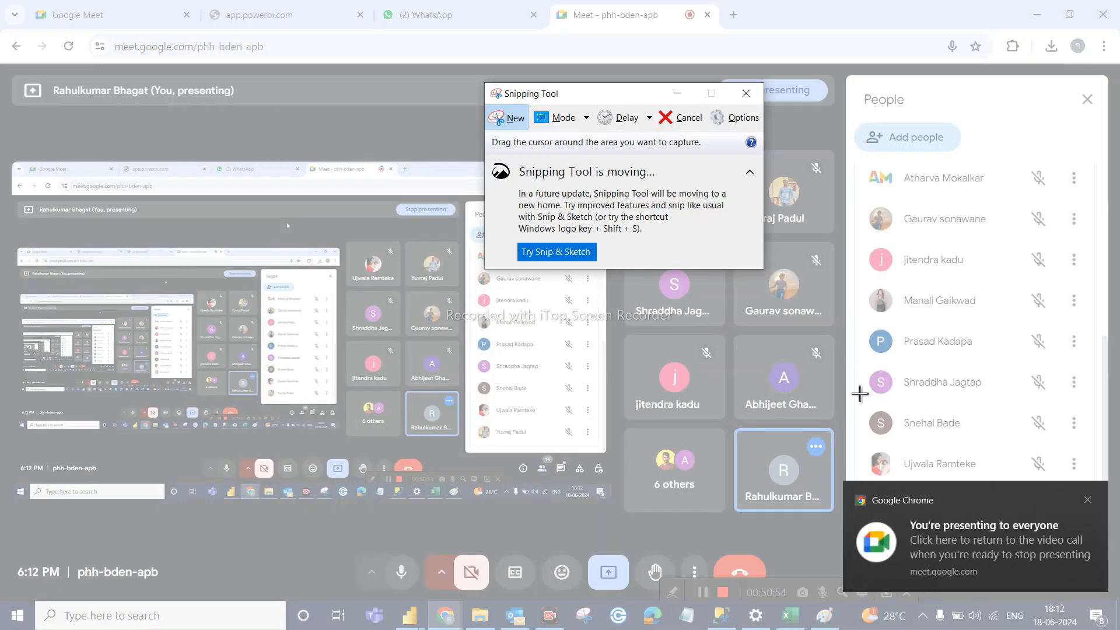
pyautogui.moveTo(858, 392); pyautogui.dragTo(1021, 479)
pyautogui.moveTo(1097, 563); pyautogui.dragTo(1107, 527)
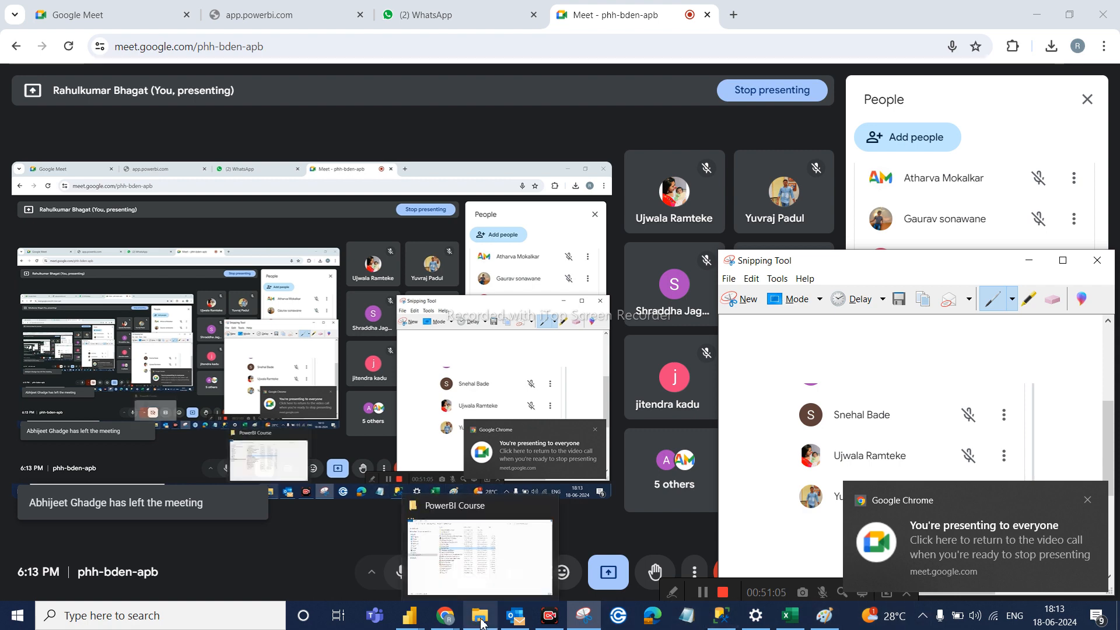
pyautogui.moveTo(504, 627)
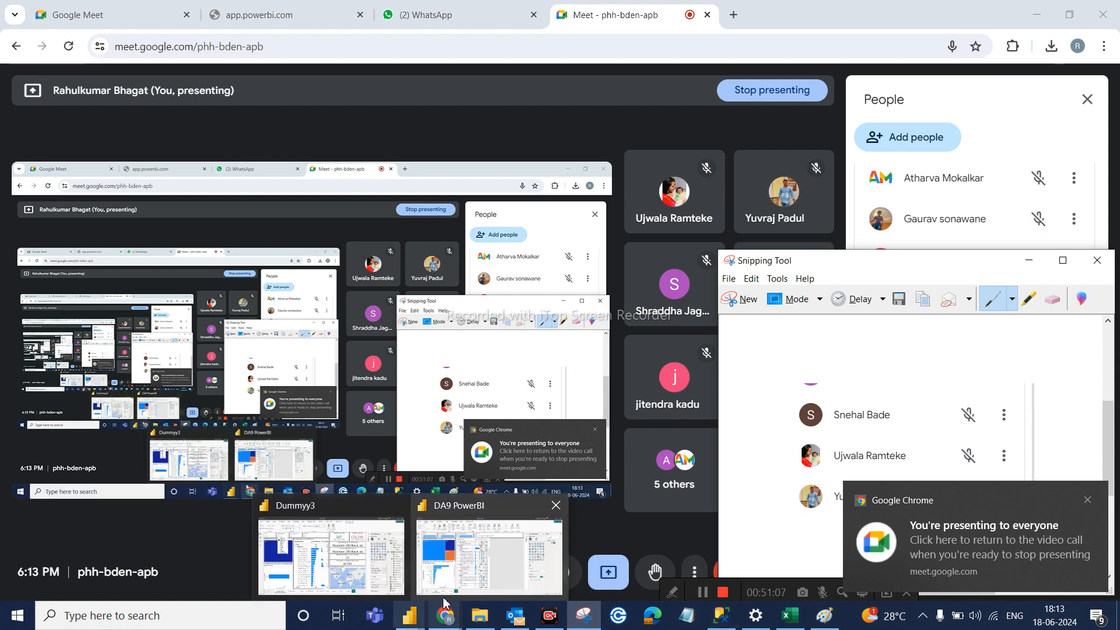
pyautogui.moveTo(544, 627)
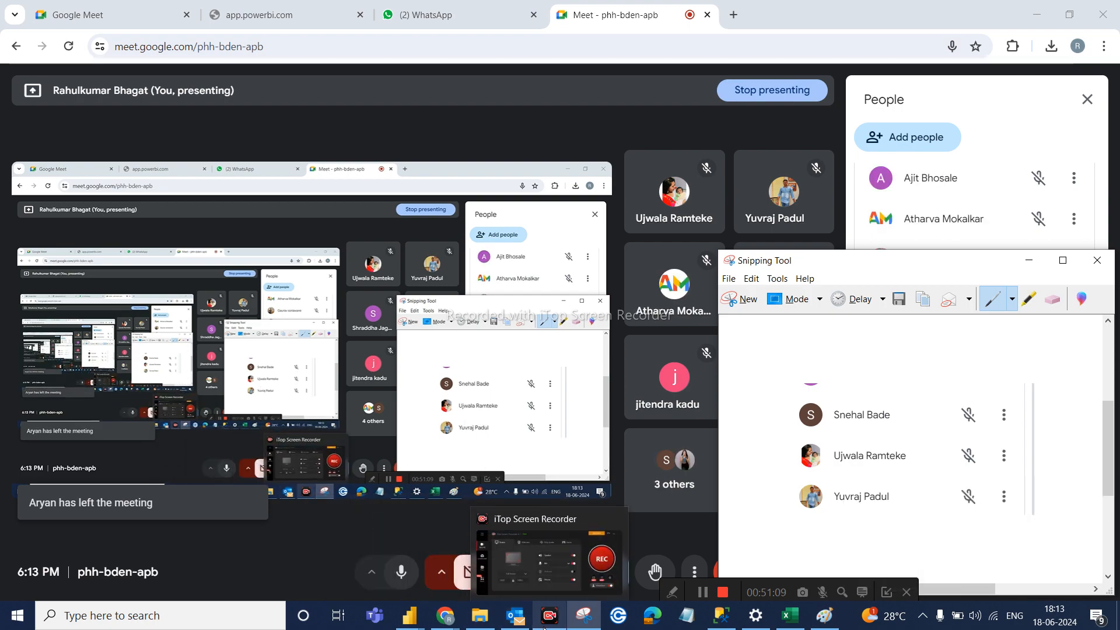